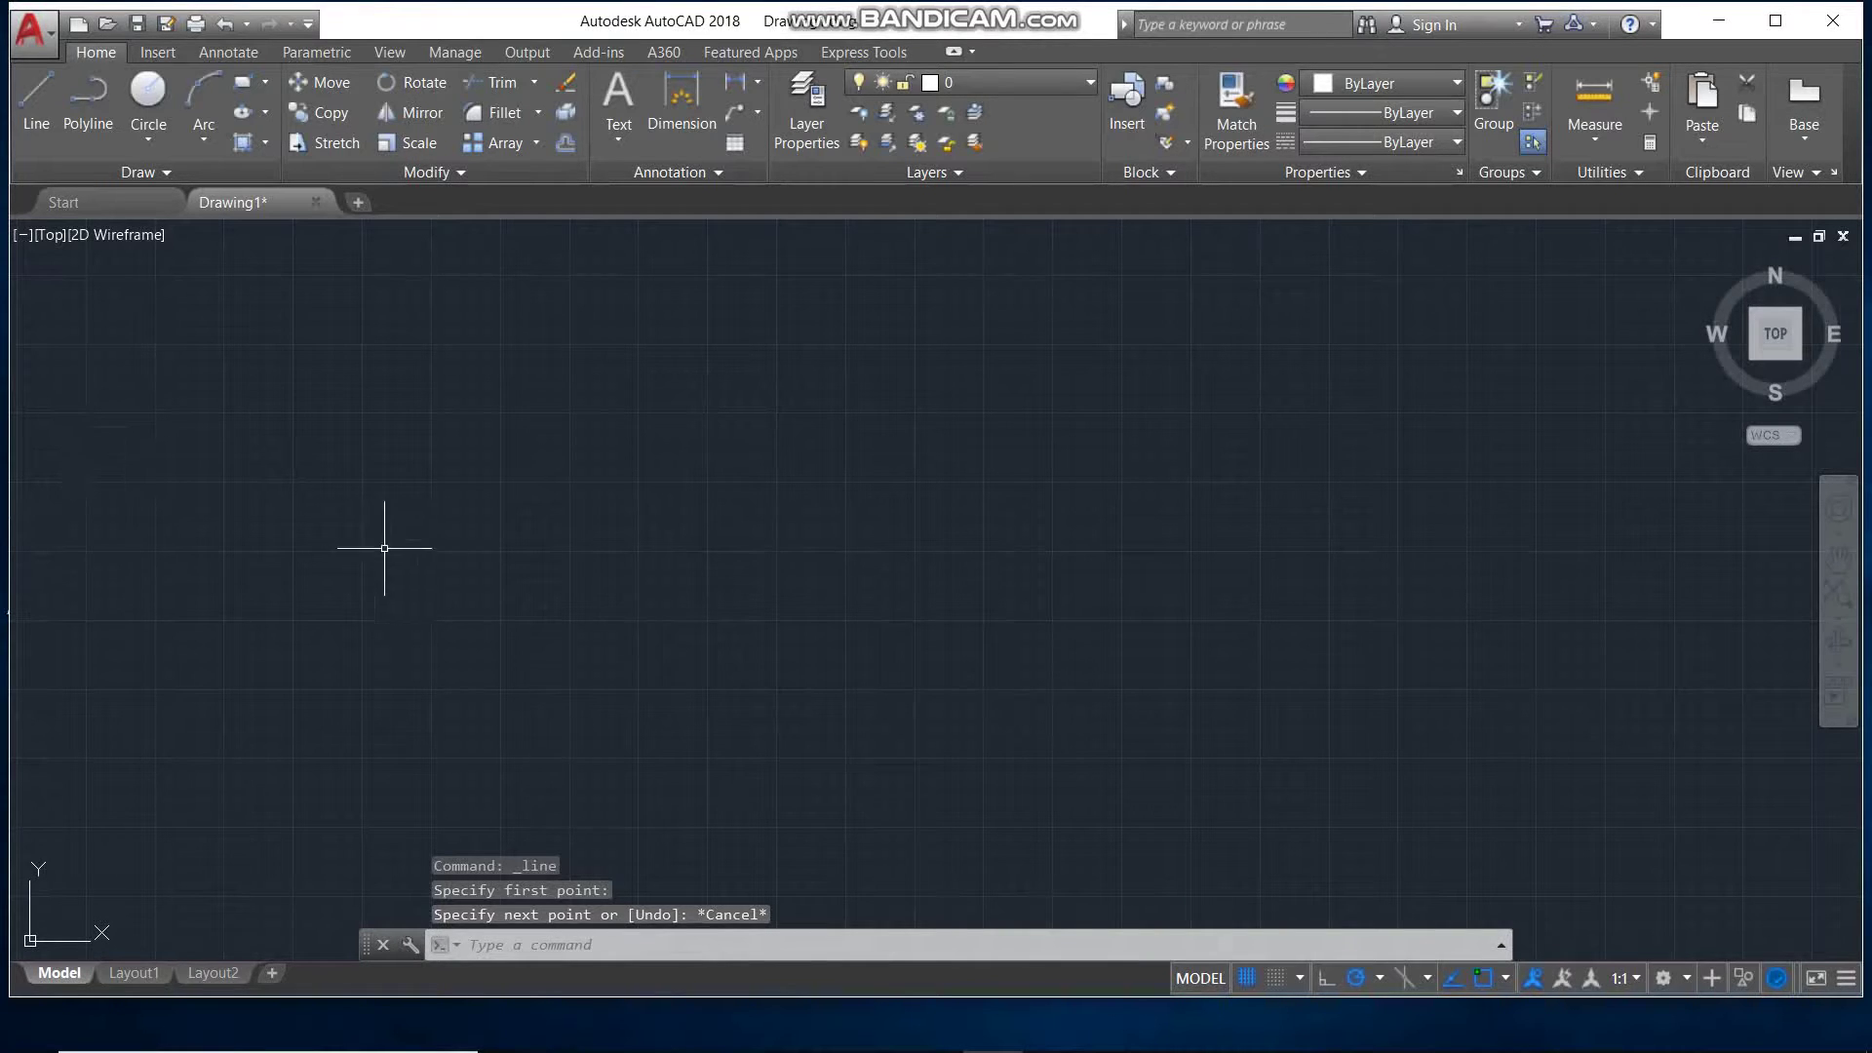
Run LIMITS with lower-left corner 0,0 and upper-right corner 100,100.
text(L)
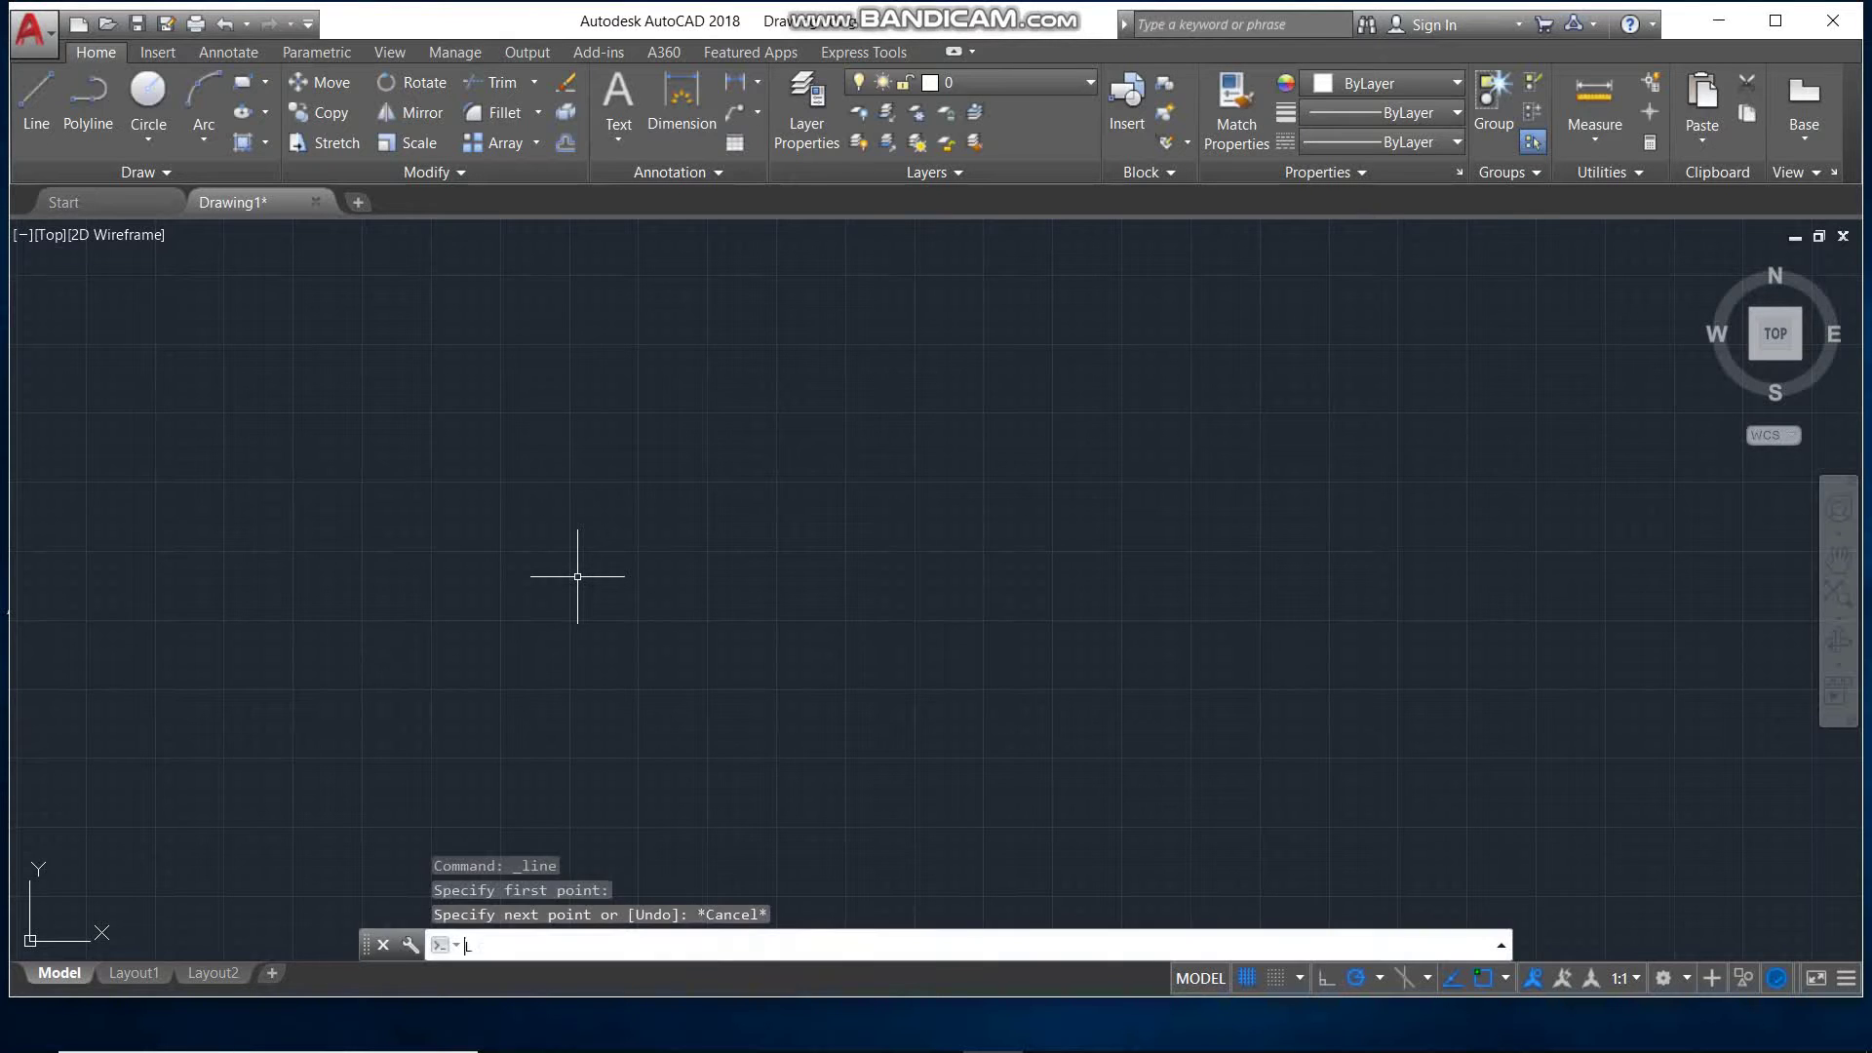
text(IMITS)
key(Return)
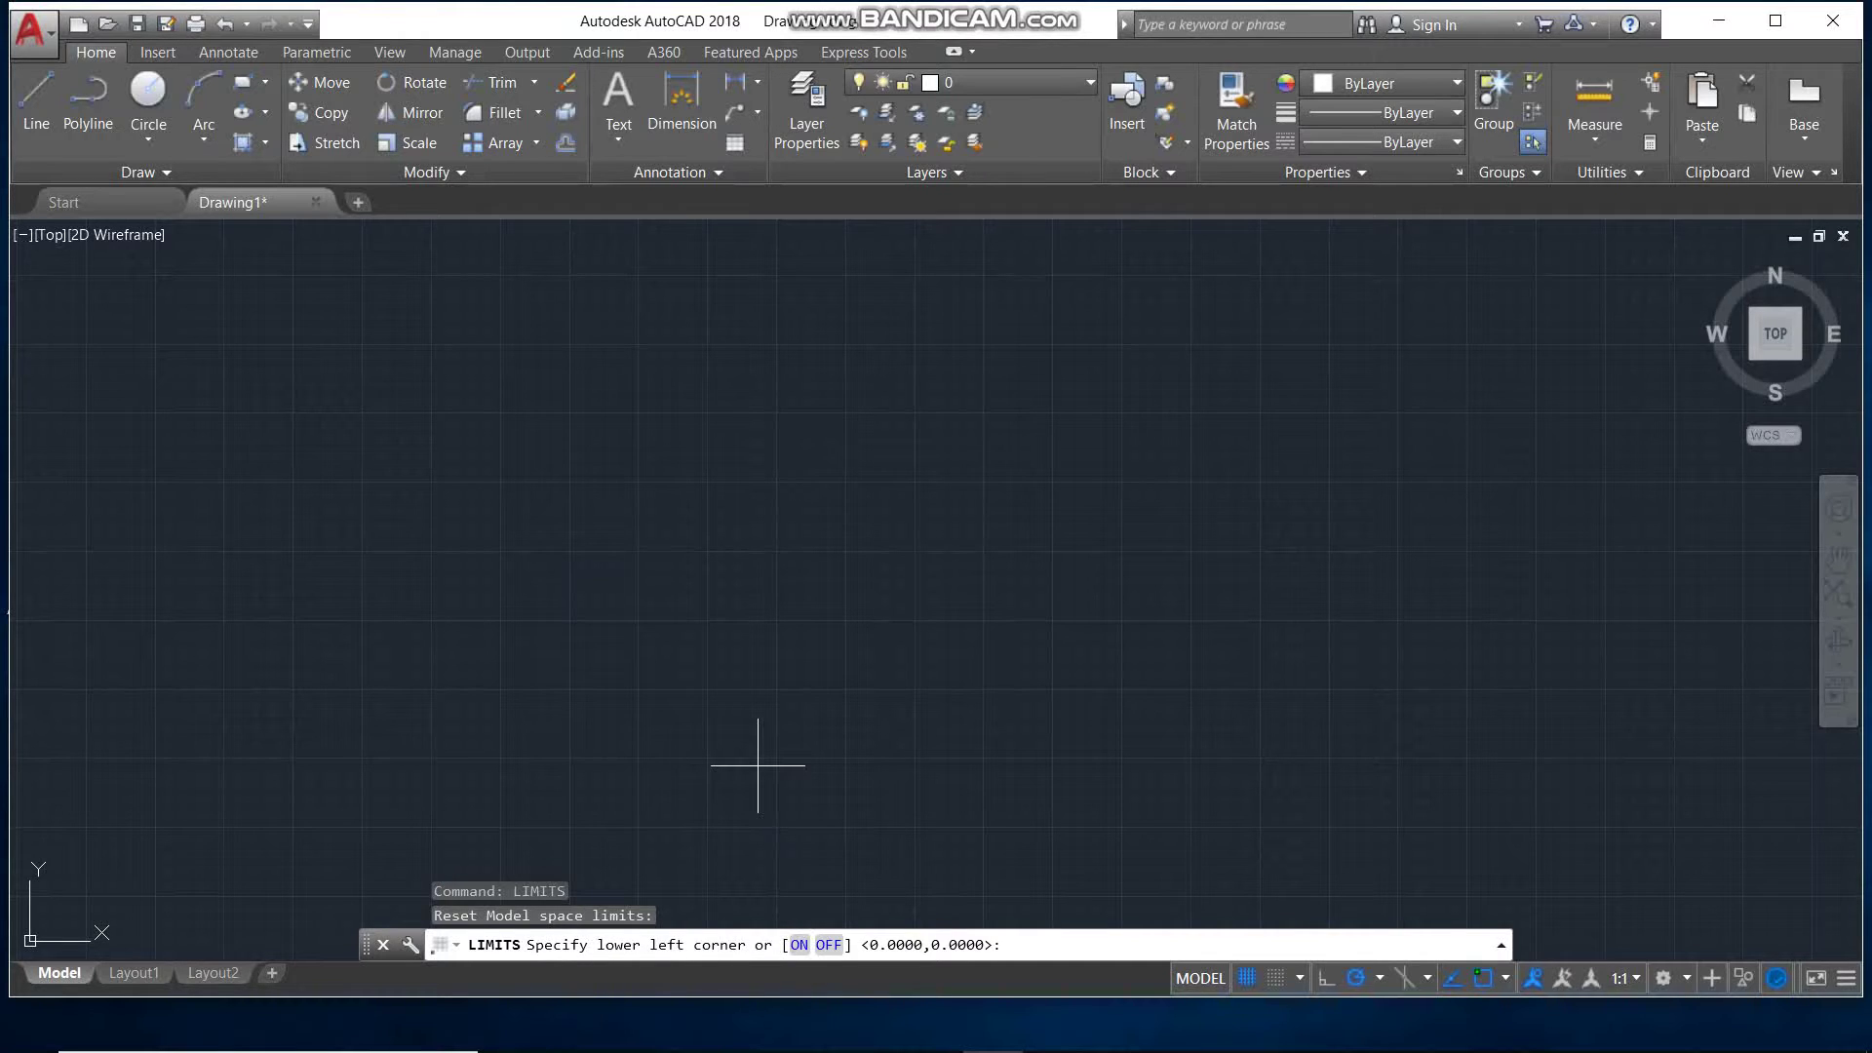
key(XF86MonBrightnessUp)
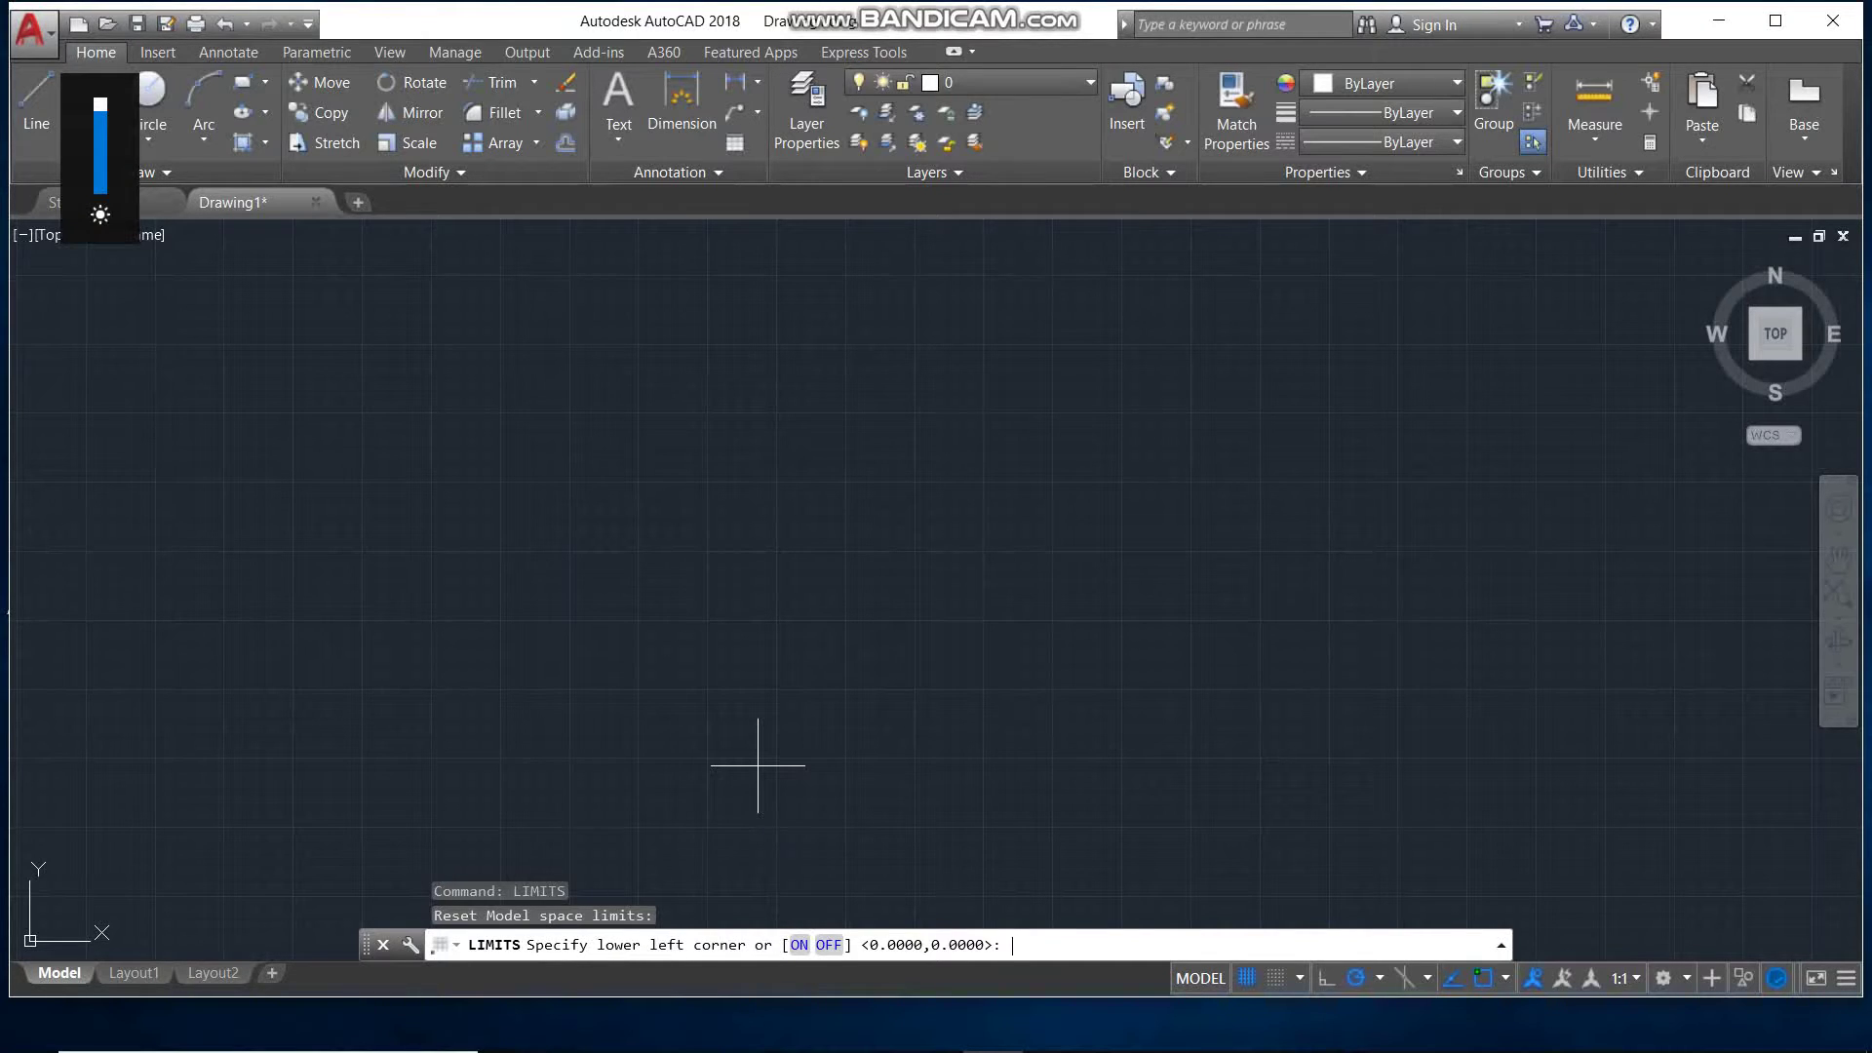
text(0)
text(0)
key(Return)
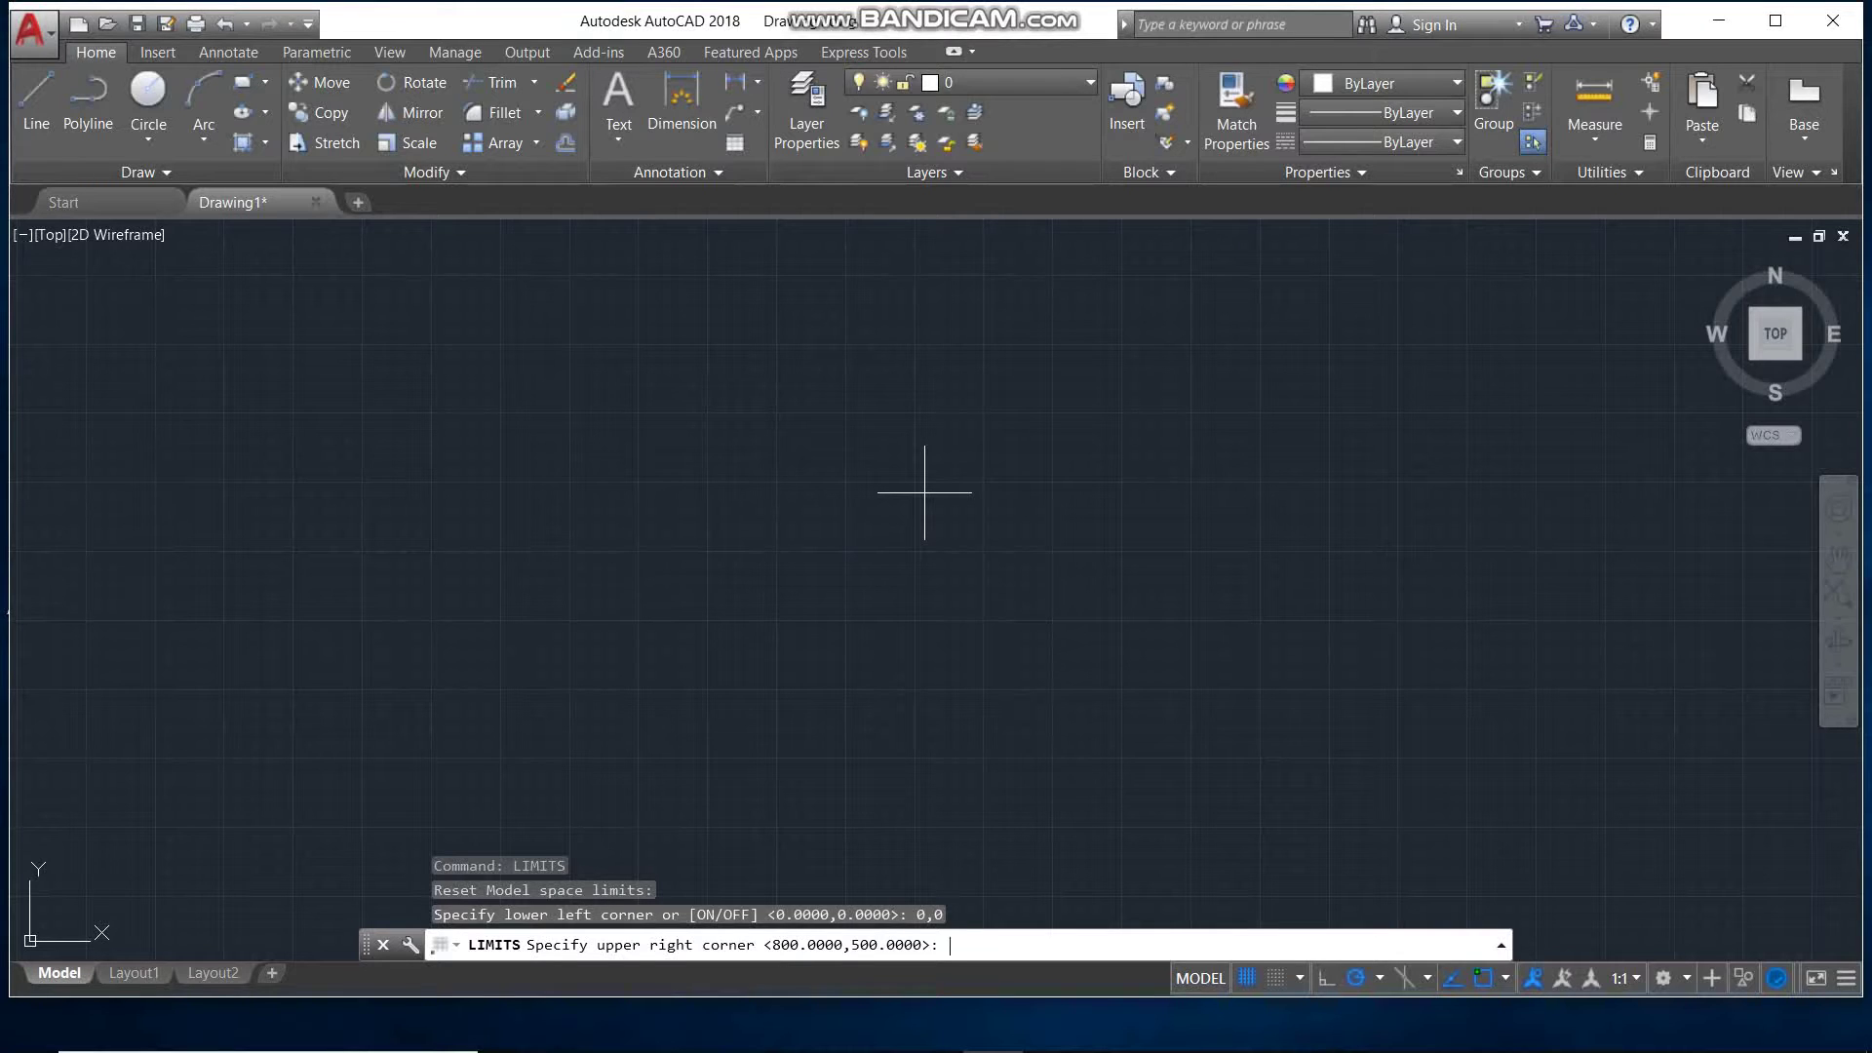
text(100,)
text(100)
key(Return)
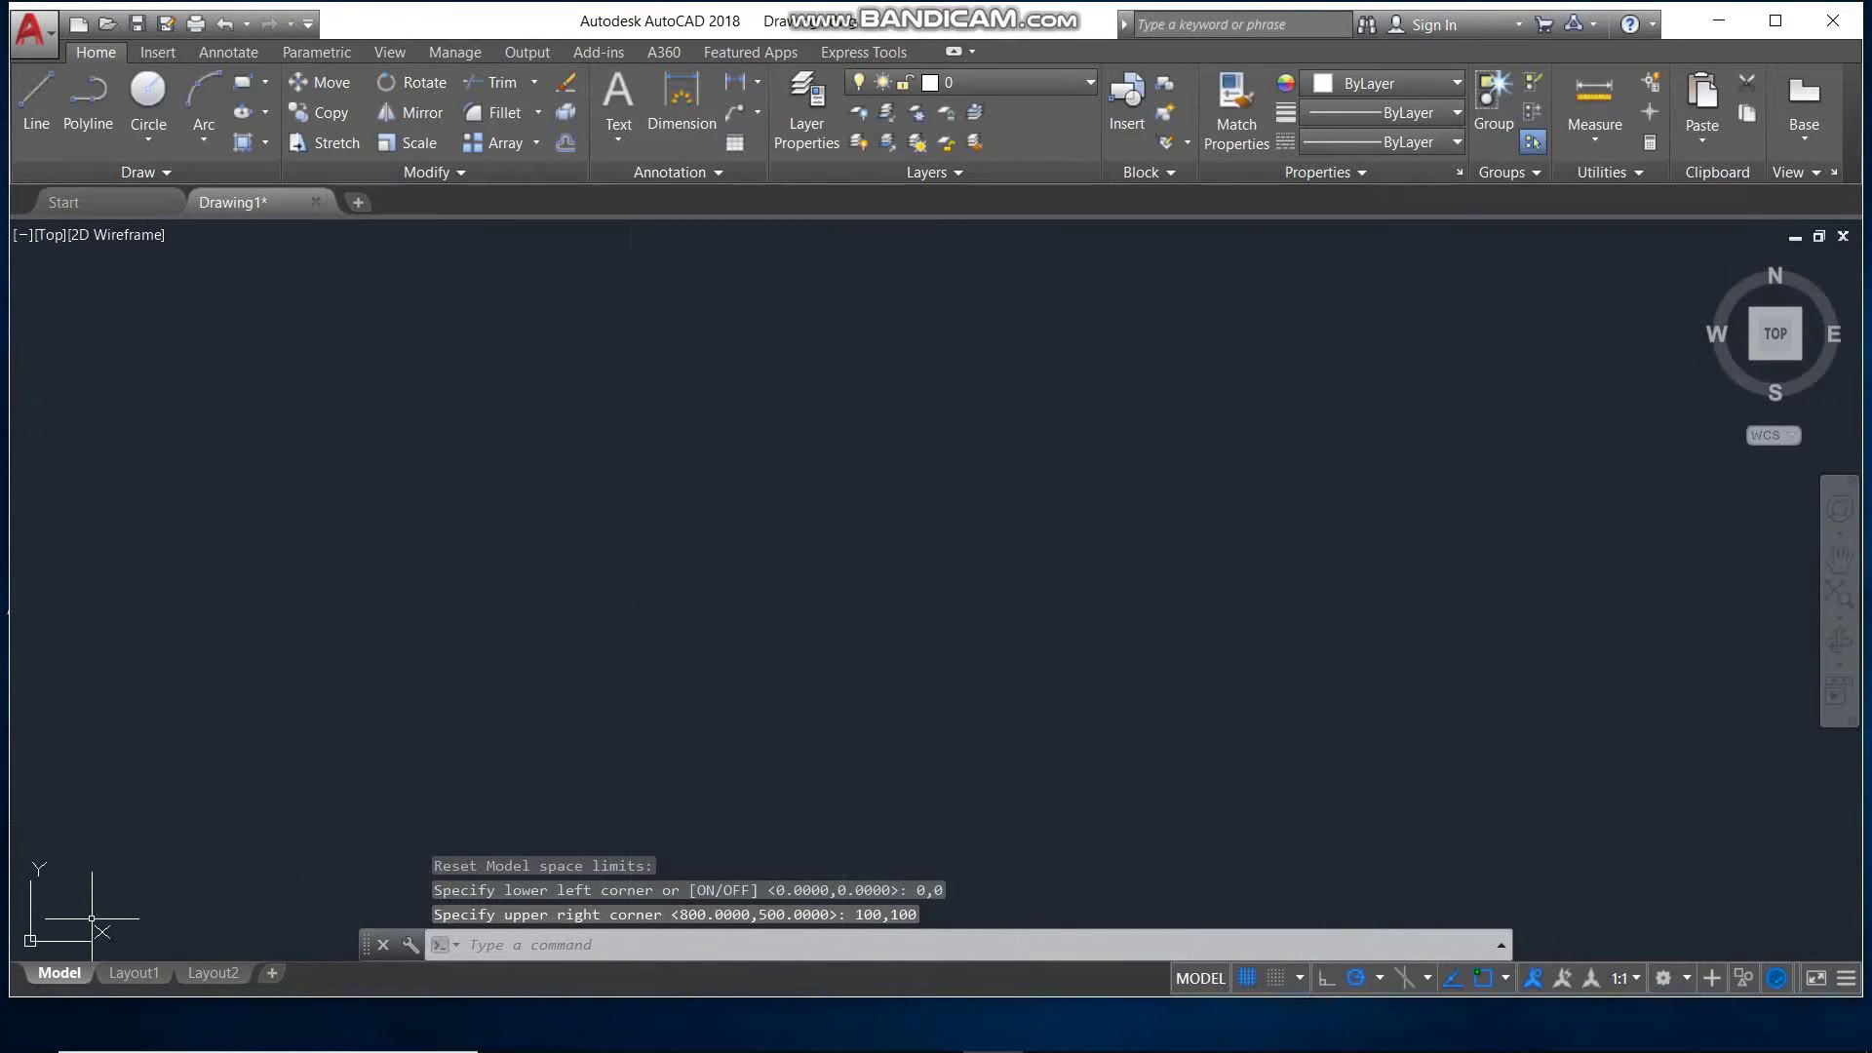
scroll(92, 919, down, 2)
scroll(130, 900, down, 1)
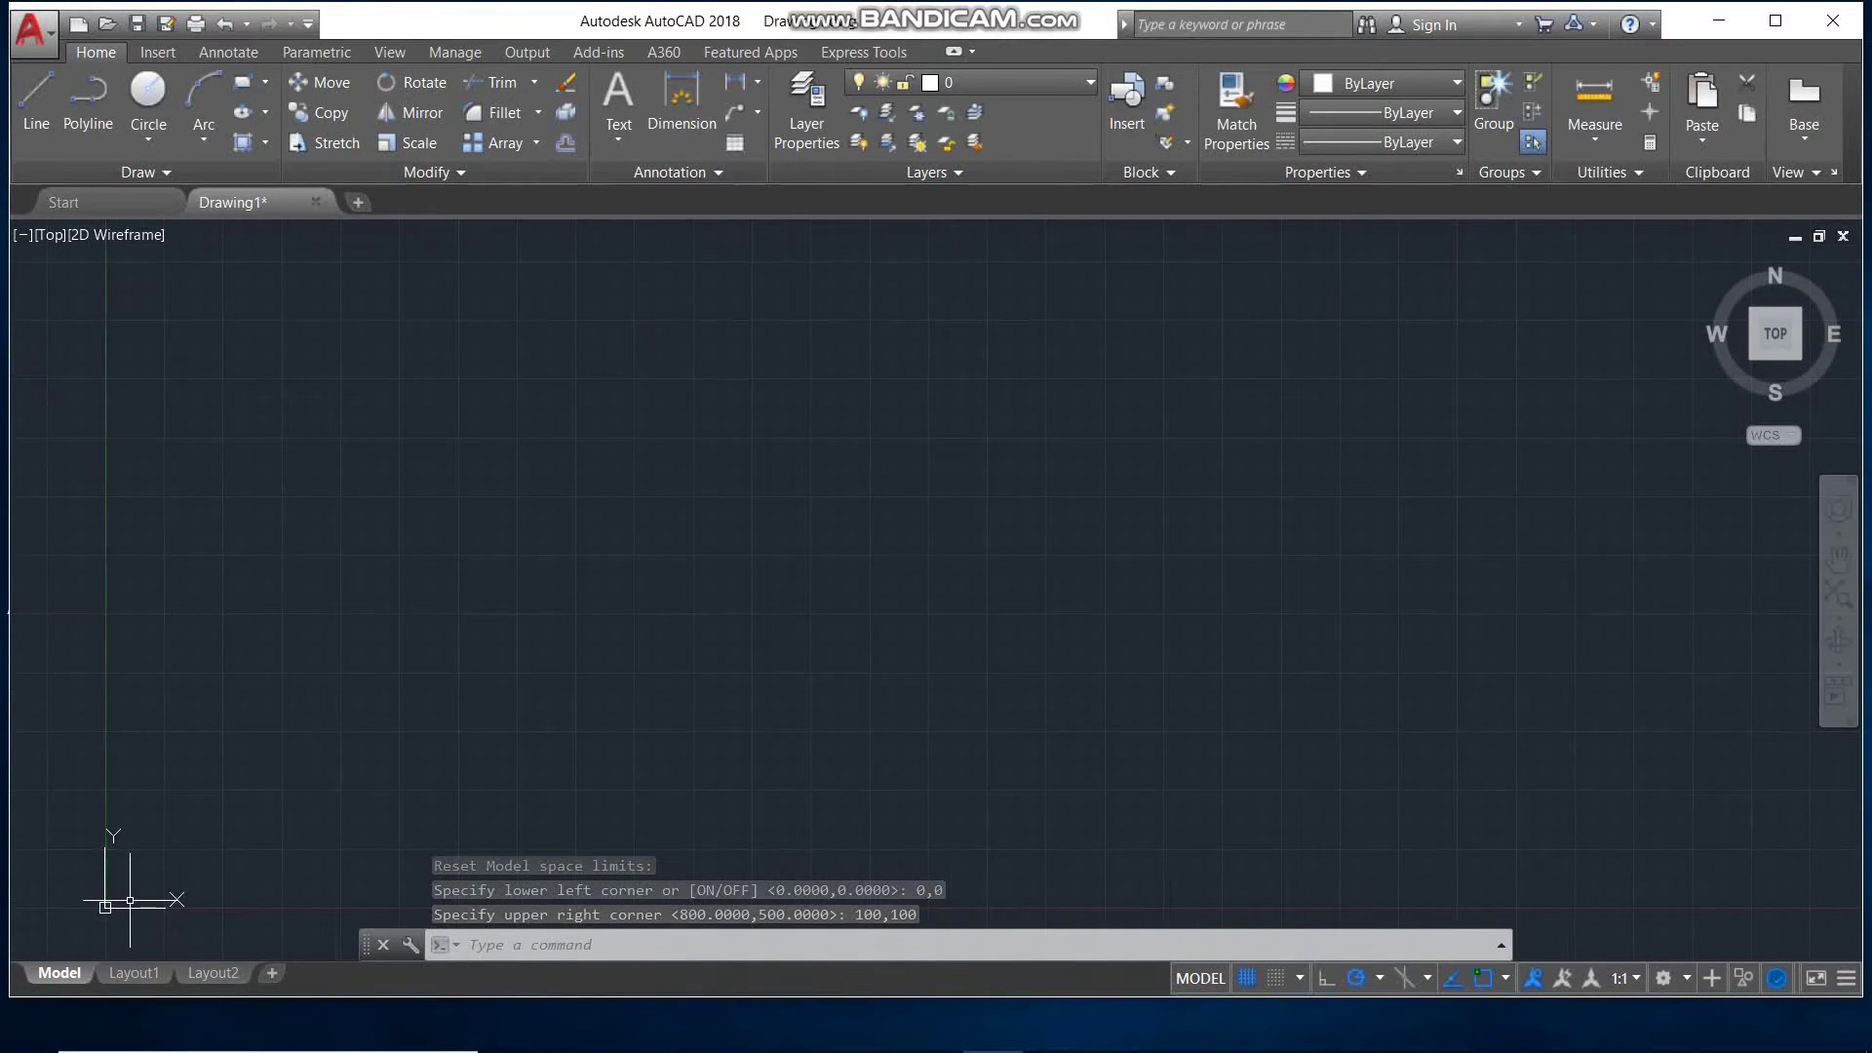
scroll(130, 900, up, 1)
scroll(61, 916, up, 2)
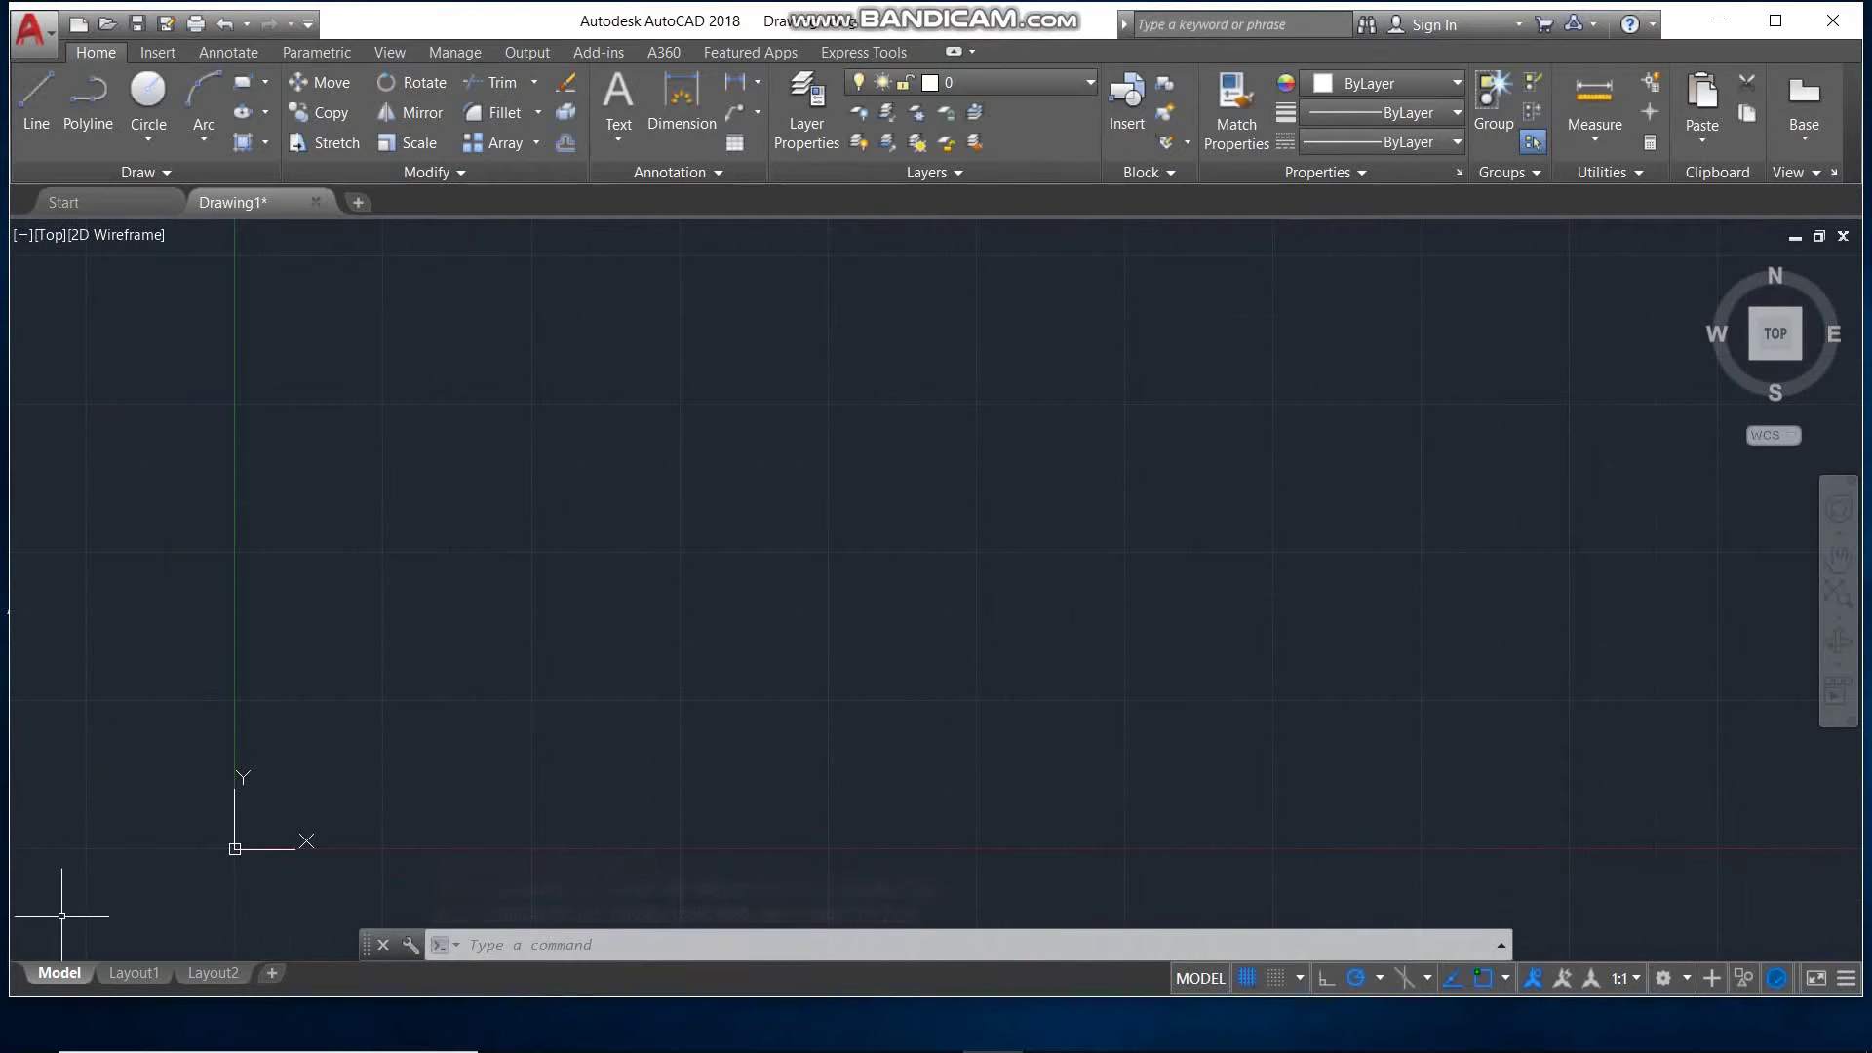
scroll(292, 882, down, 3)
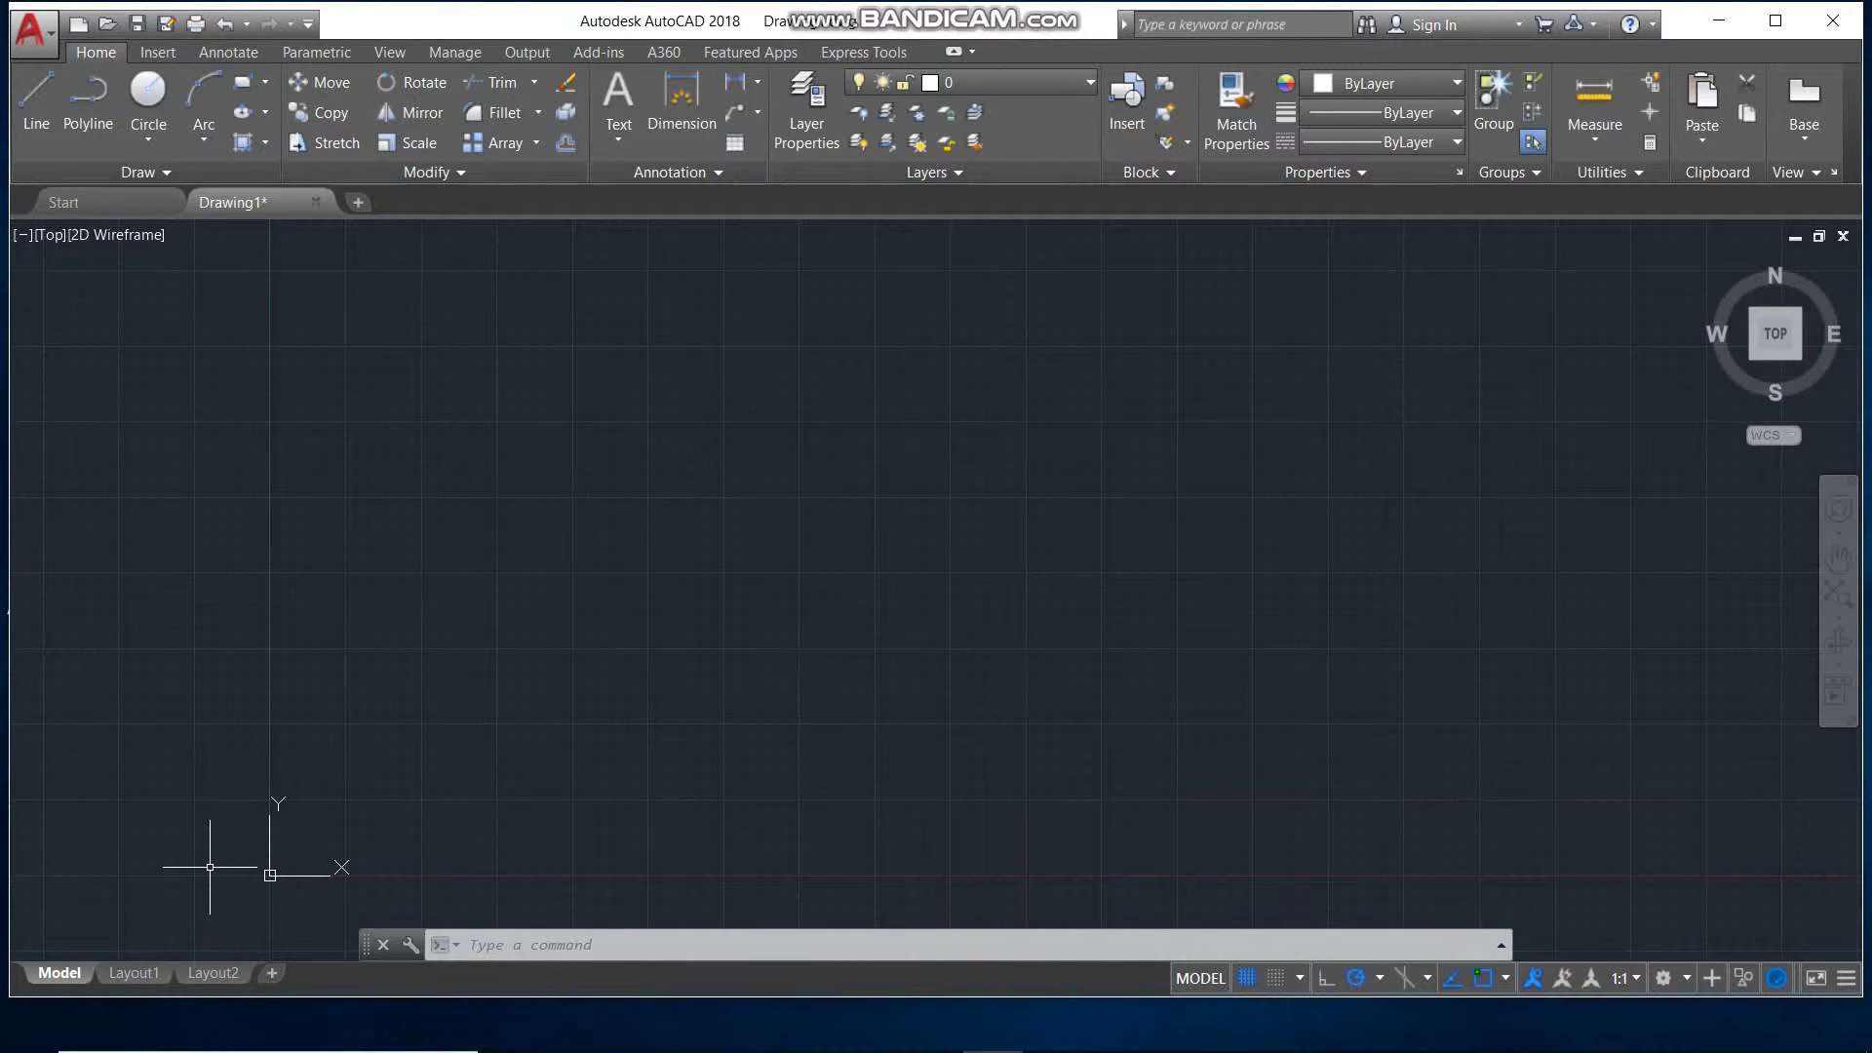
text(GR)
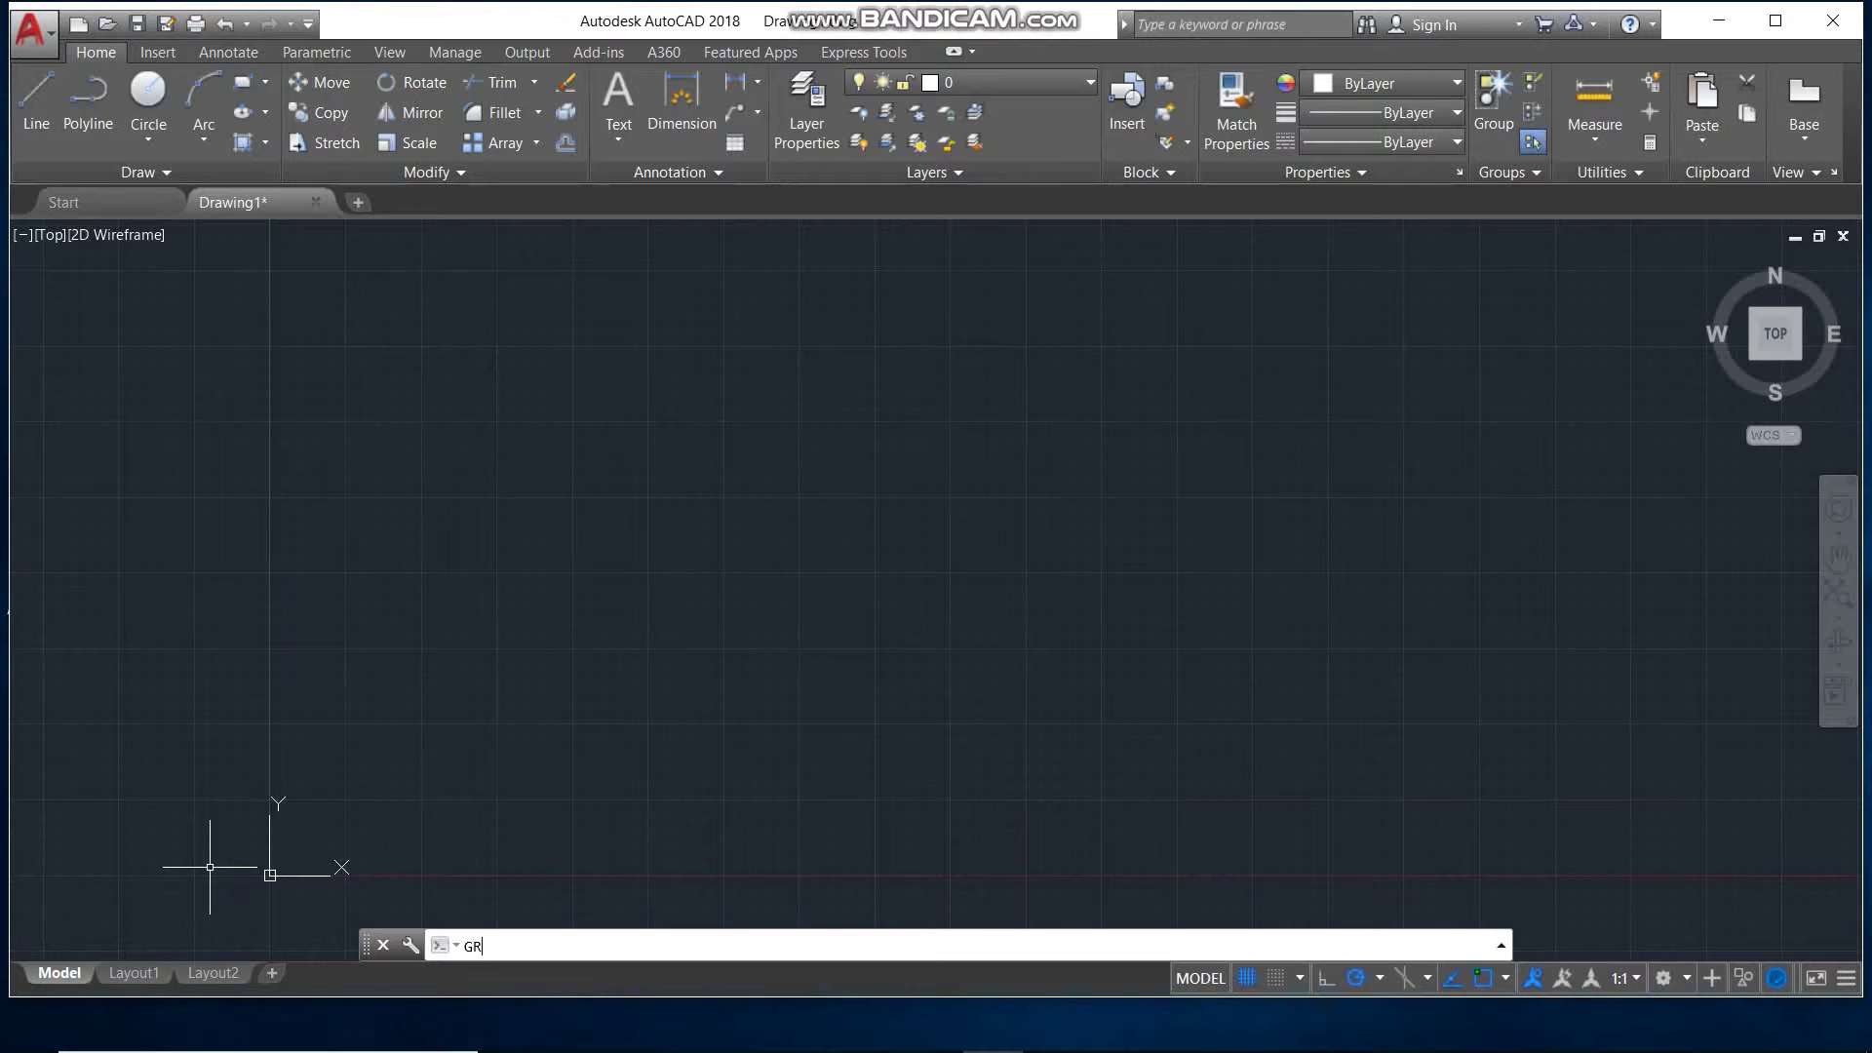
text(IDDI)
key(Return)
text(2)
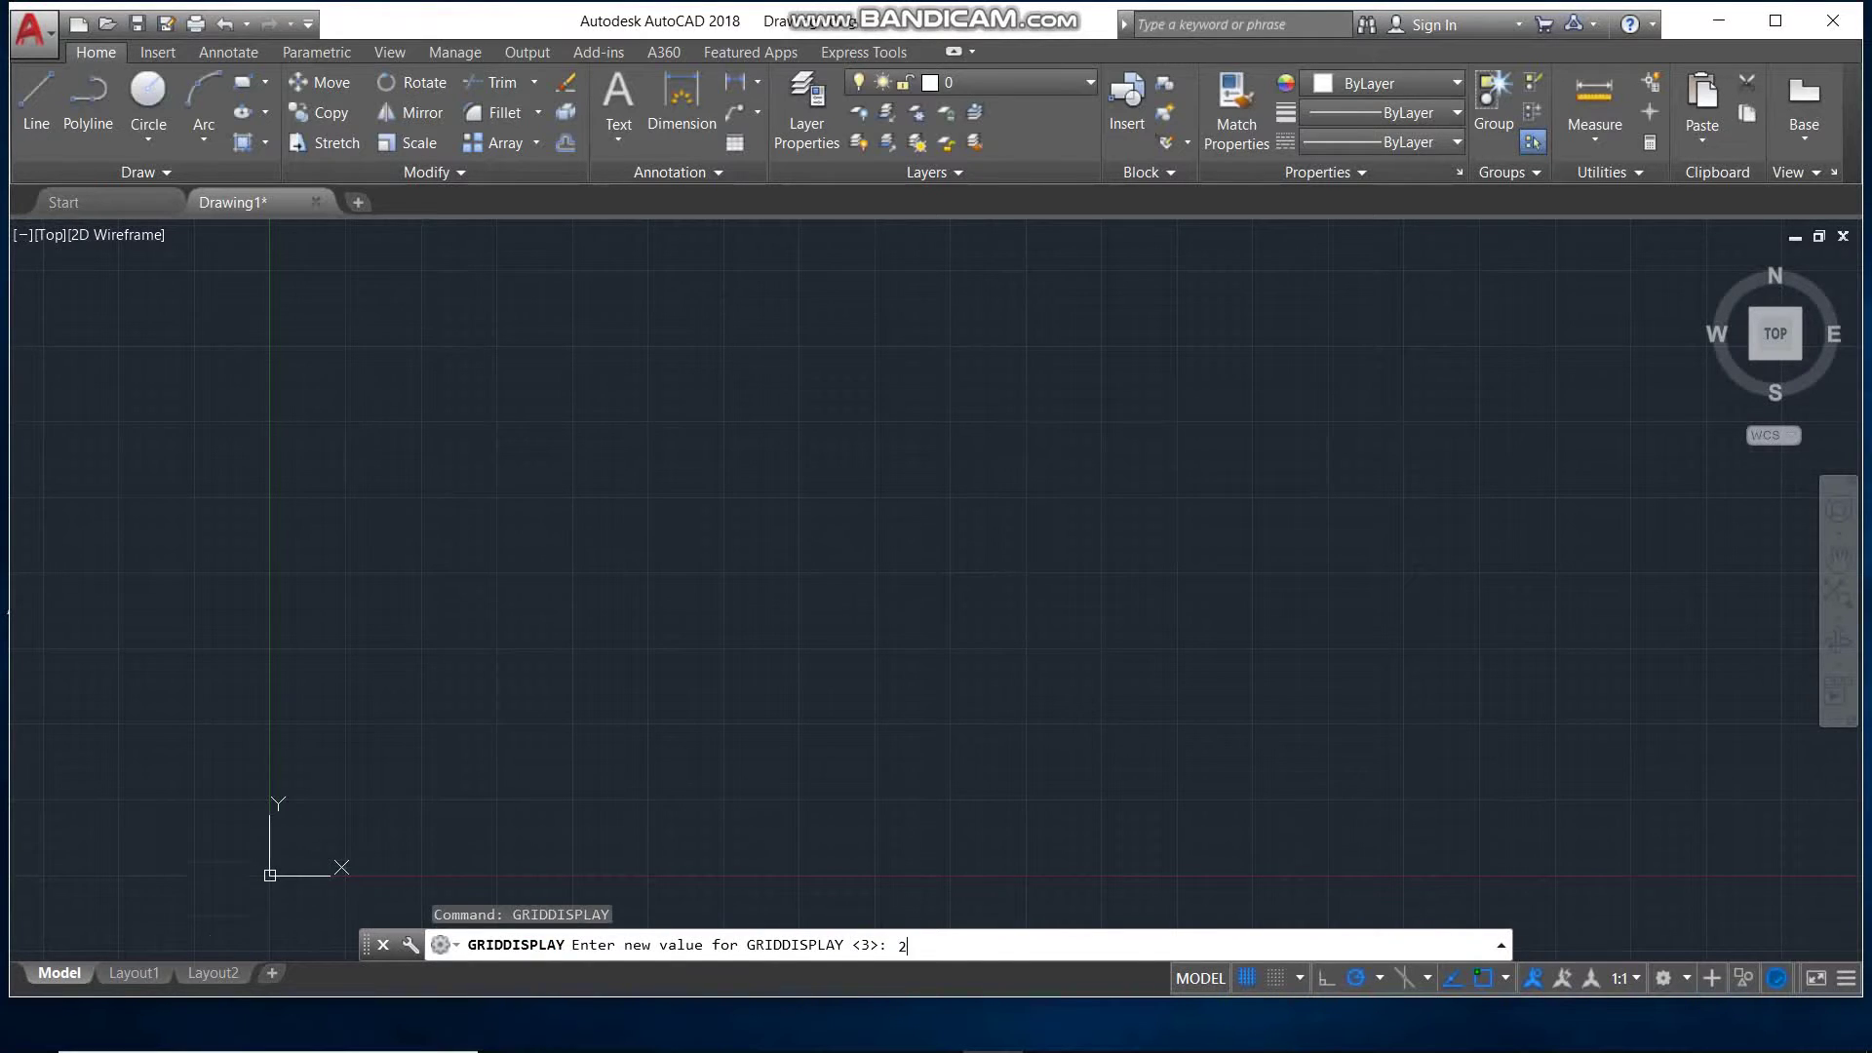
key(Return)
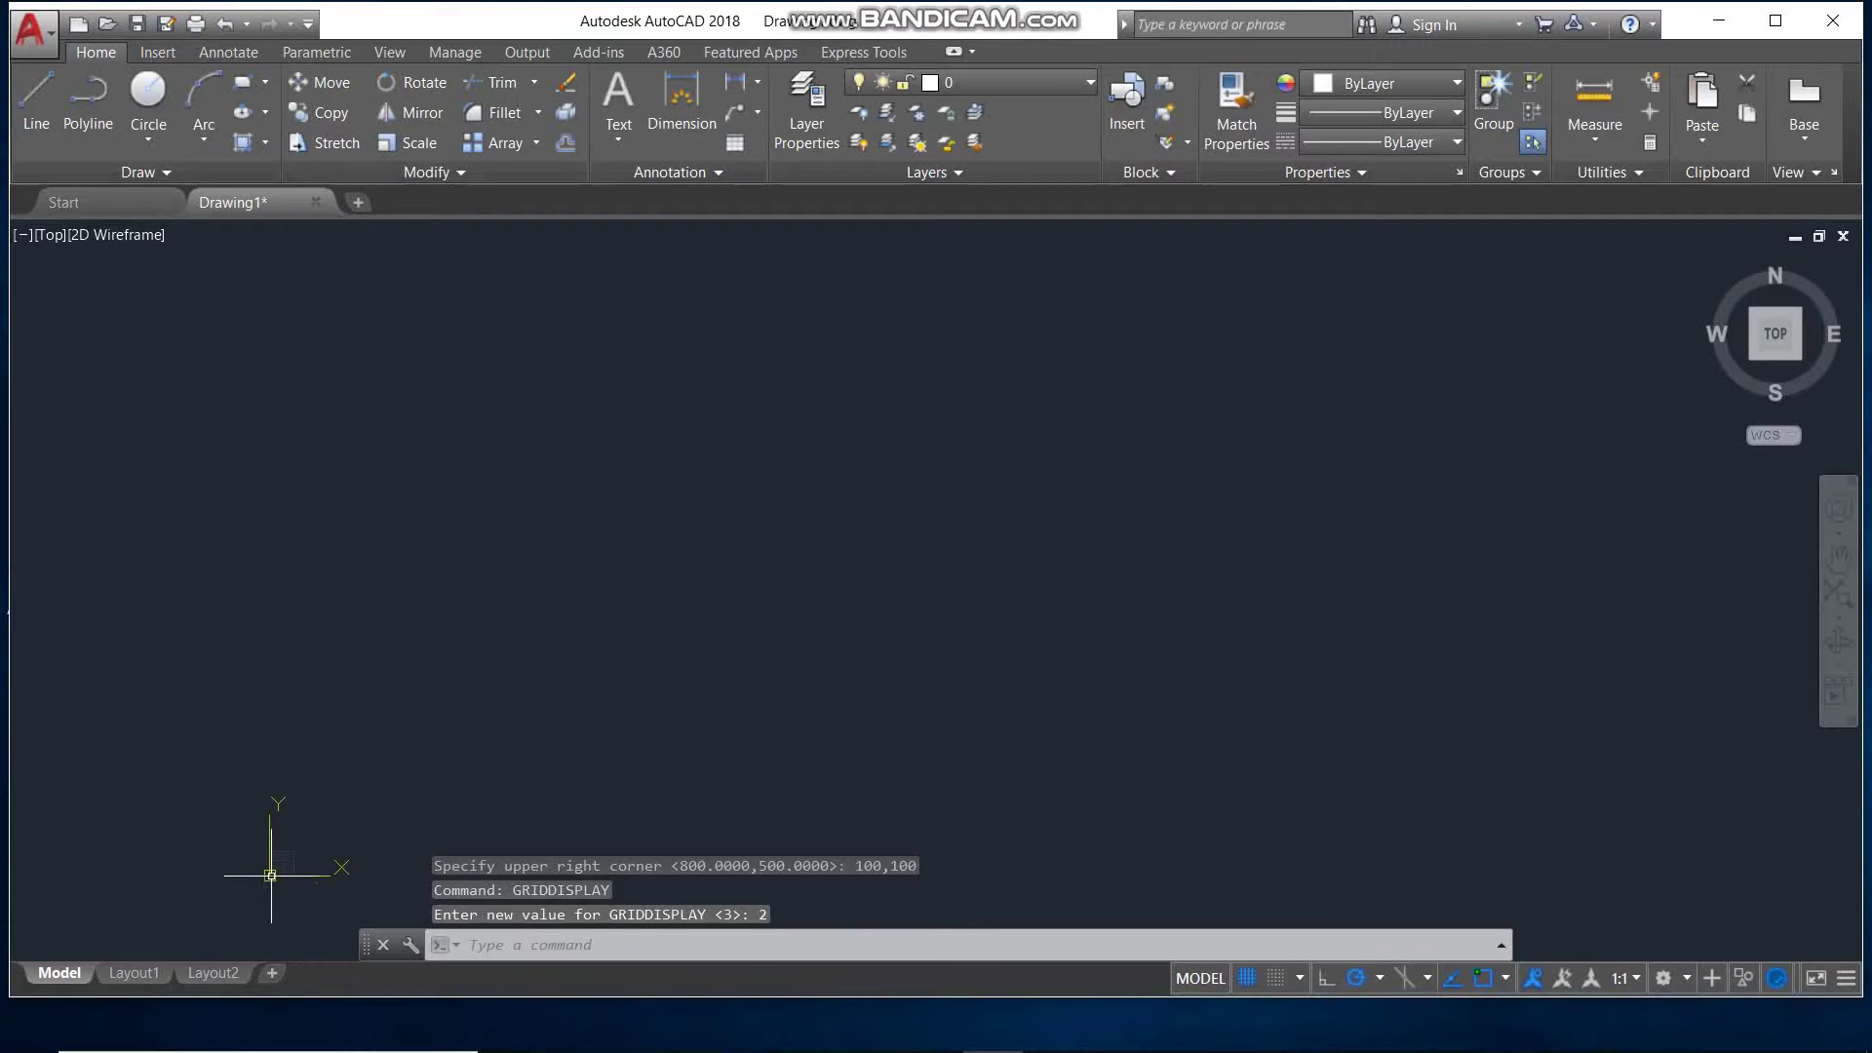
scroll(249, 873, up, 3)
scroll(248, 878, up, 3)
scroll(220, 875, down, 6)
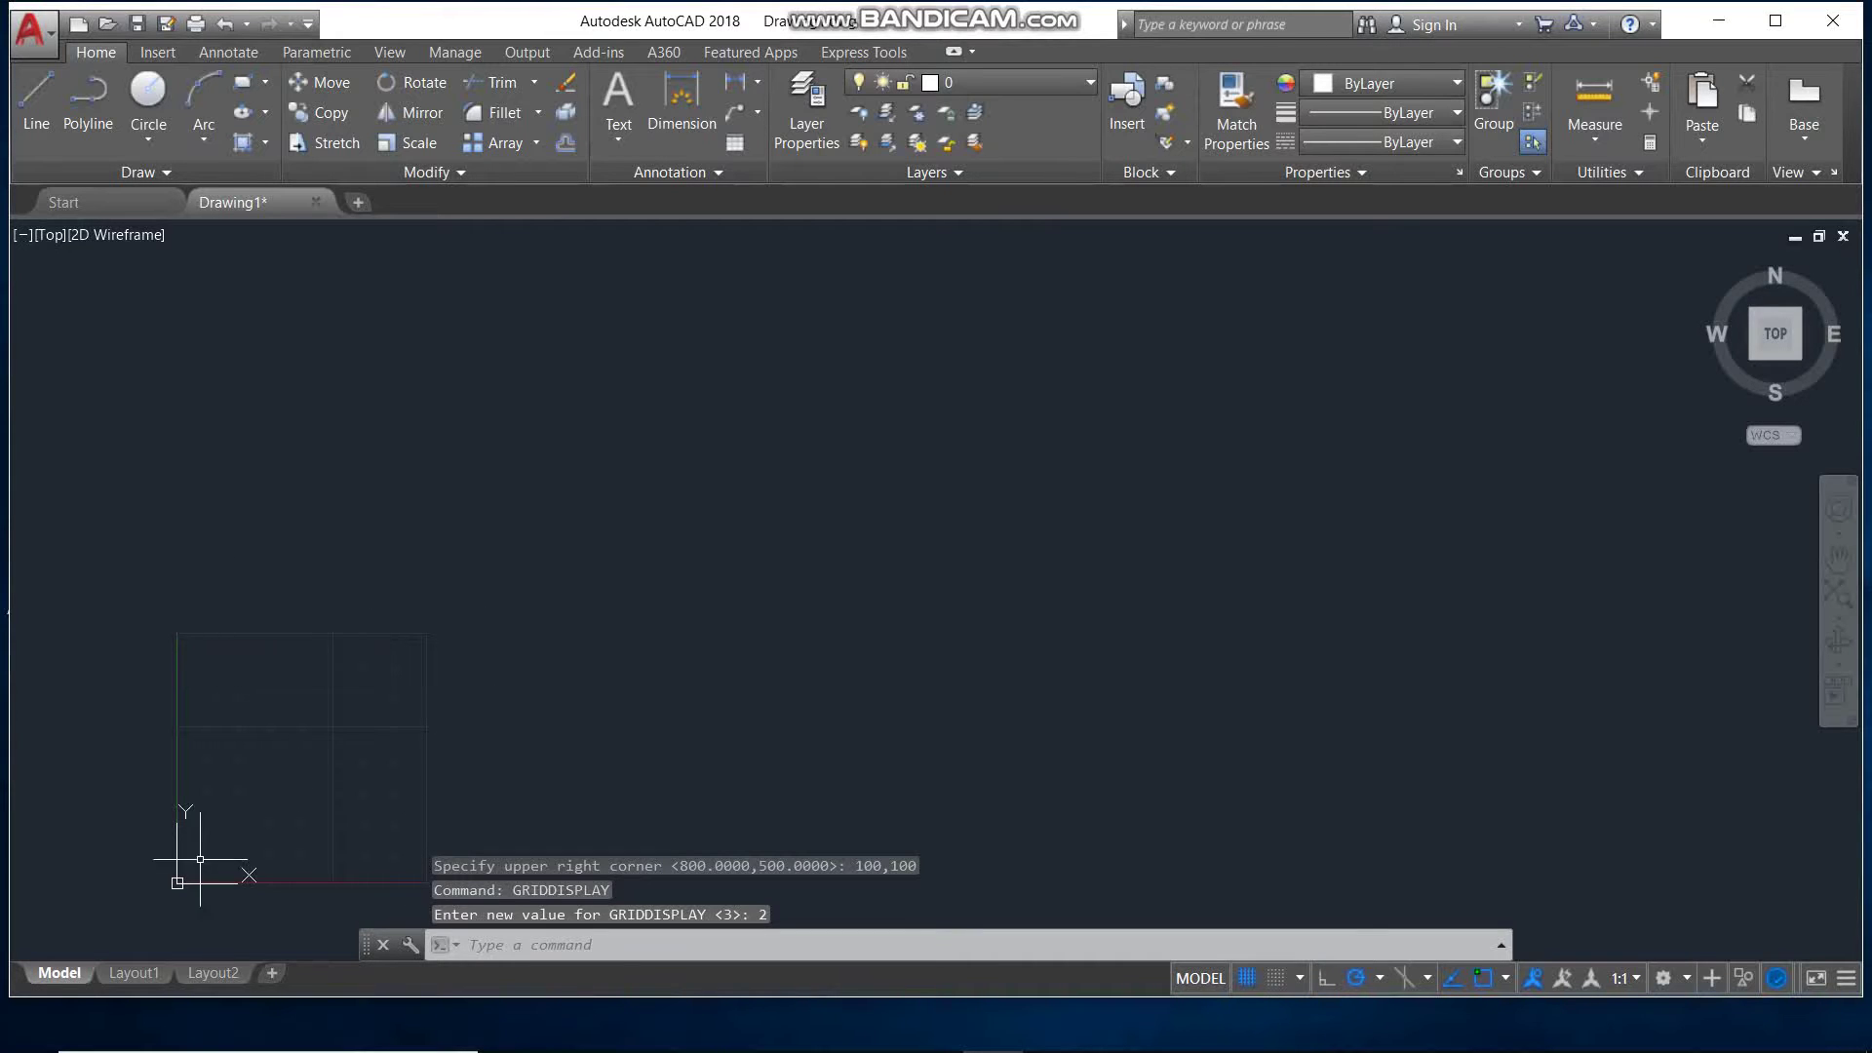
scroll(200, 857, up, 2)
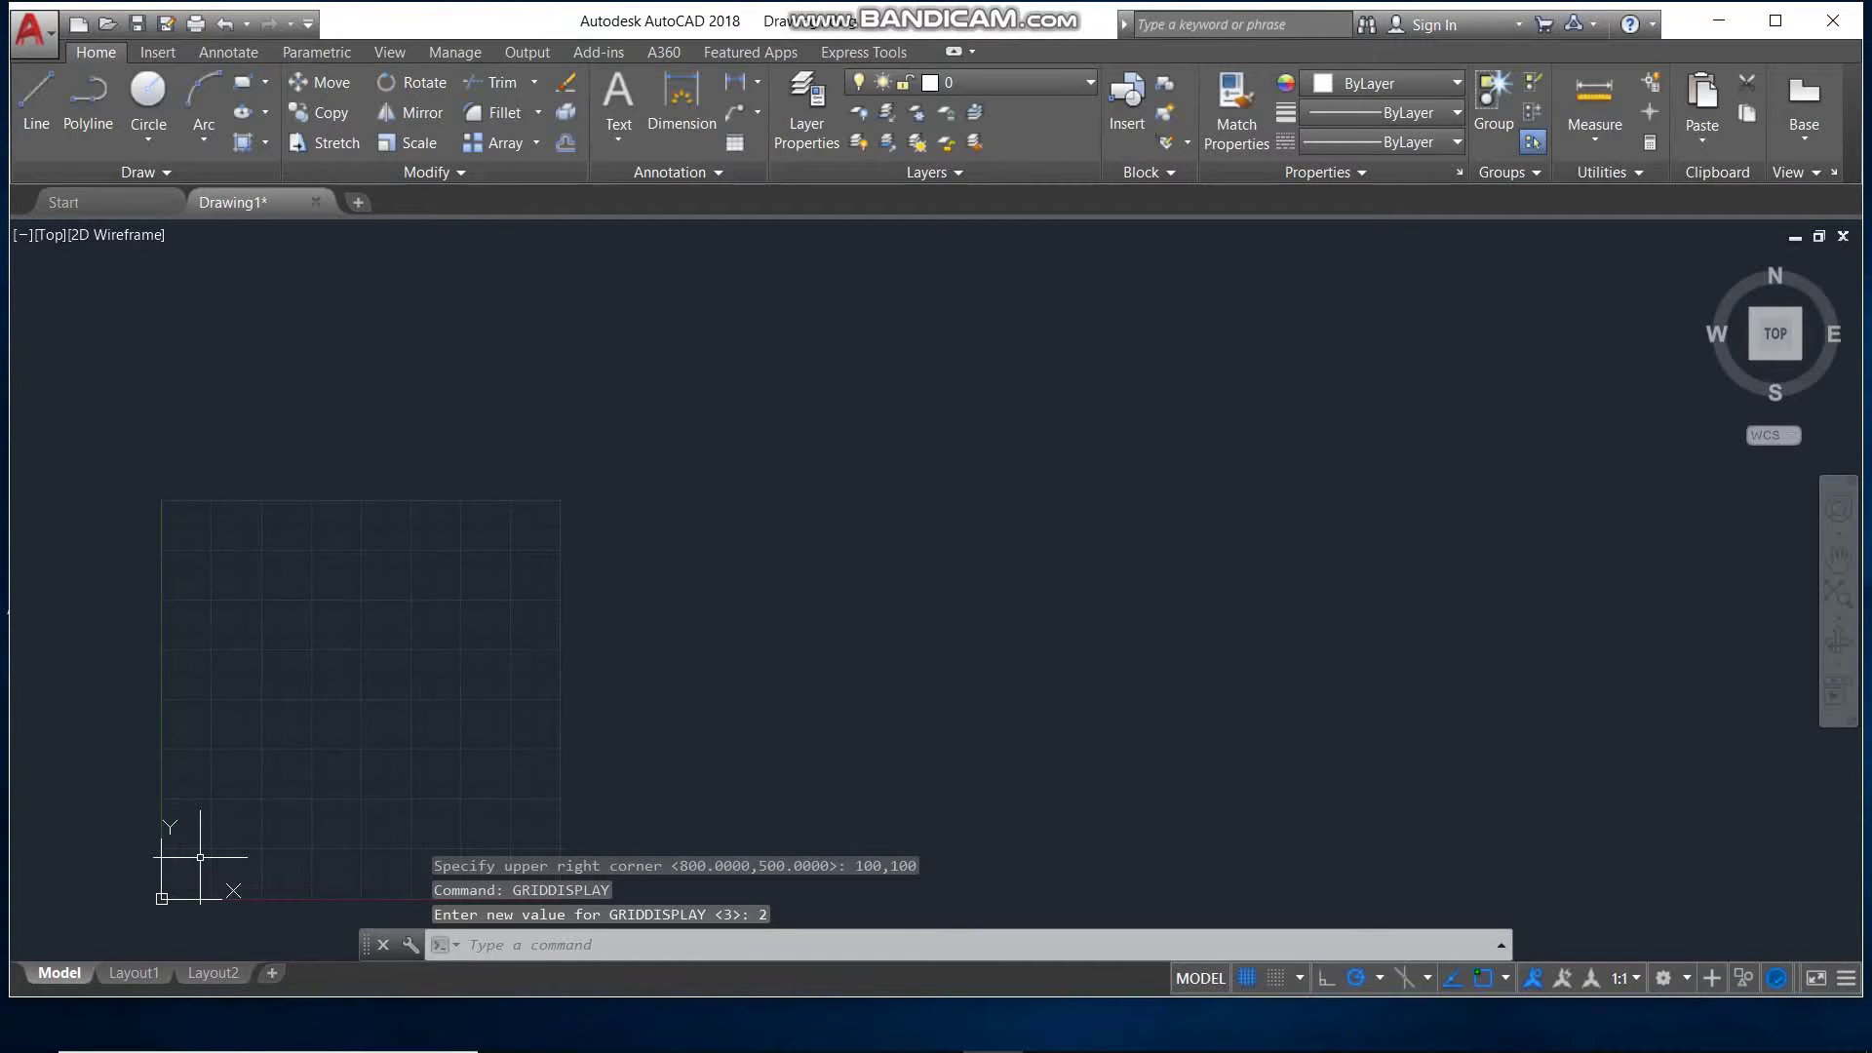
text(GRIDD)
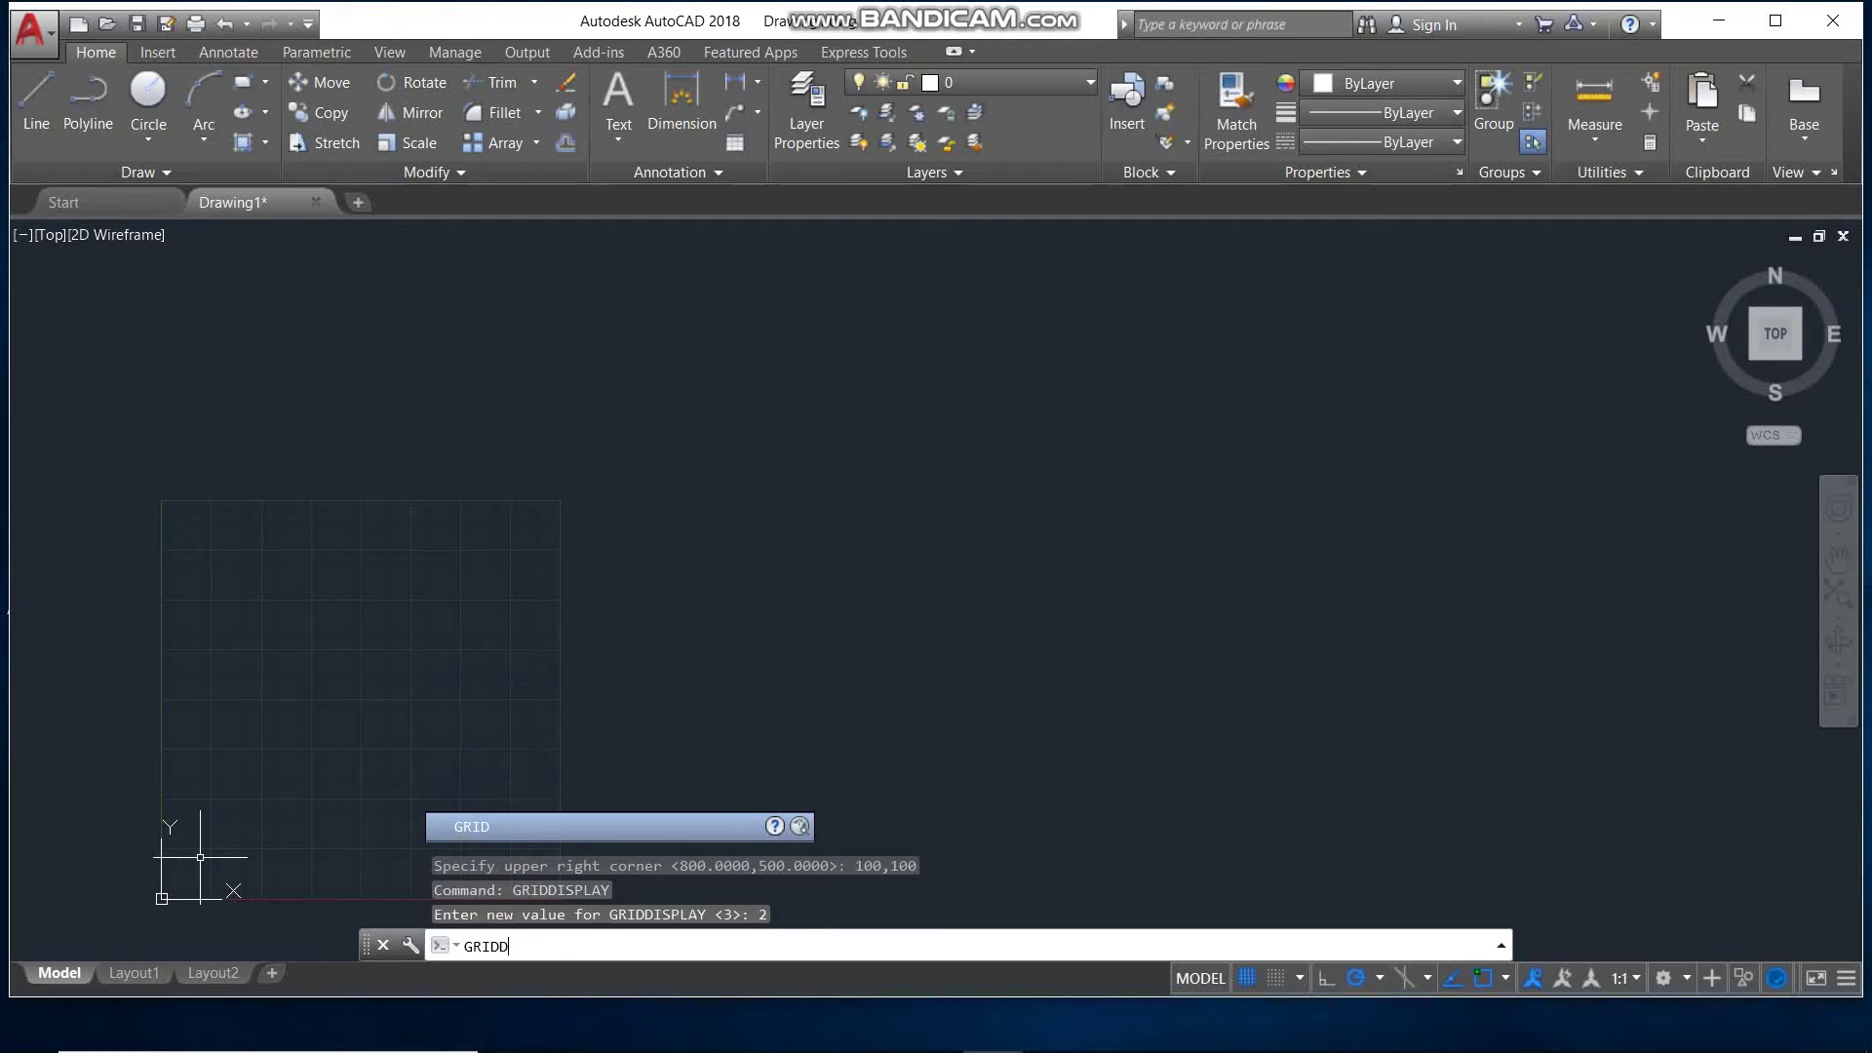
text(ISPLAY)
key(Return)
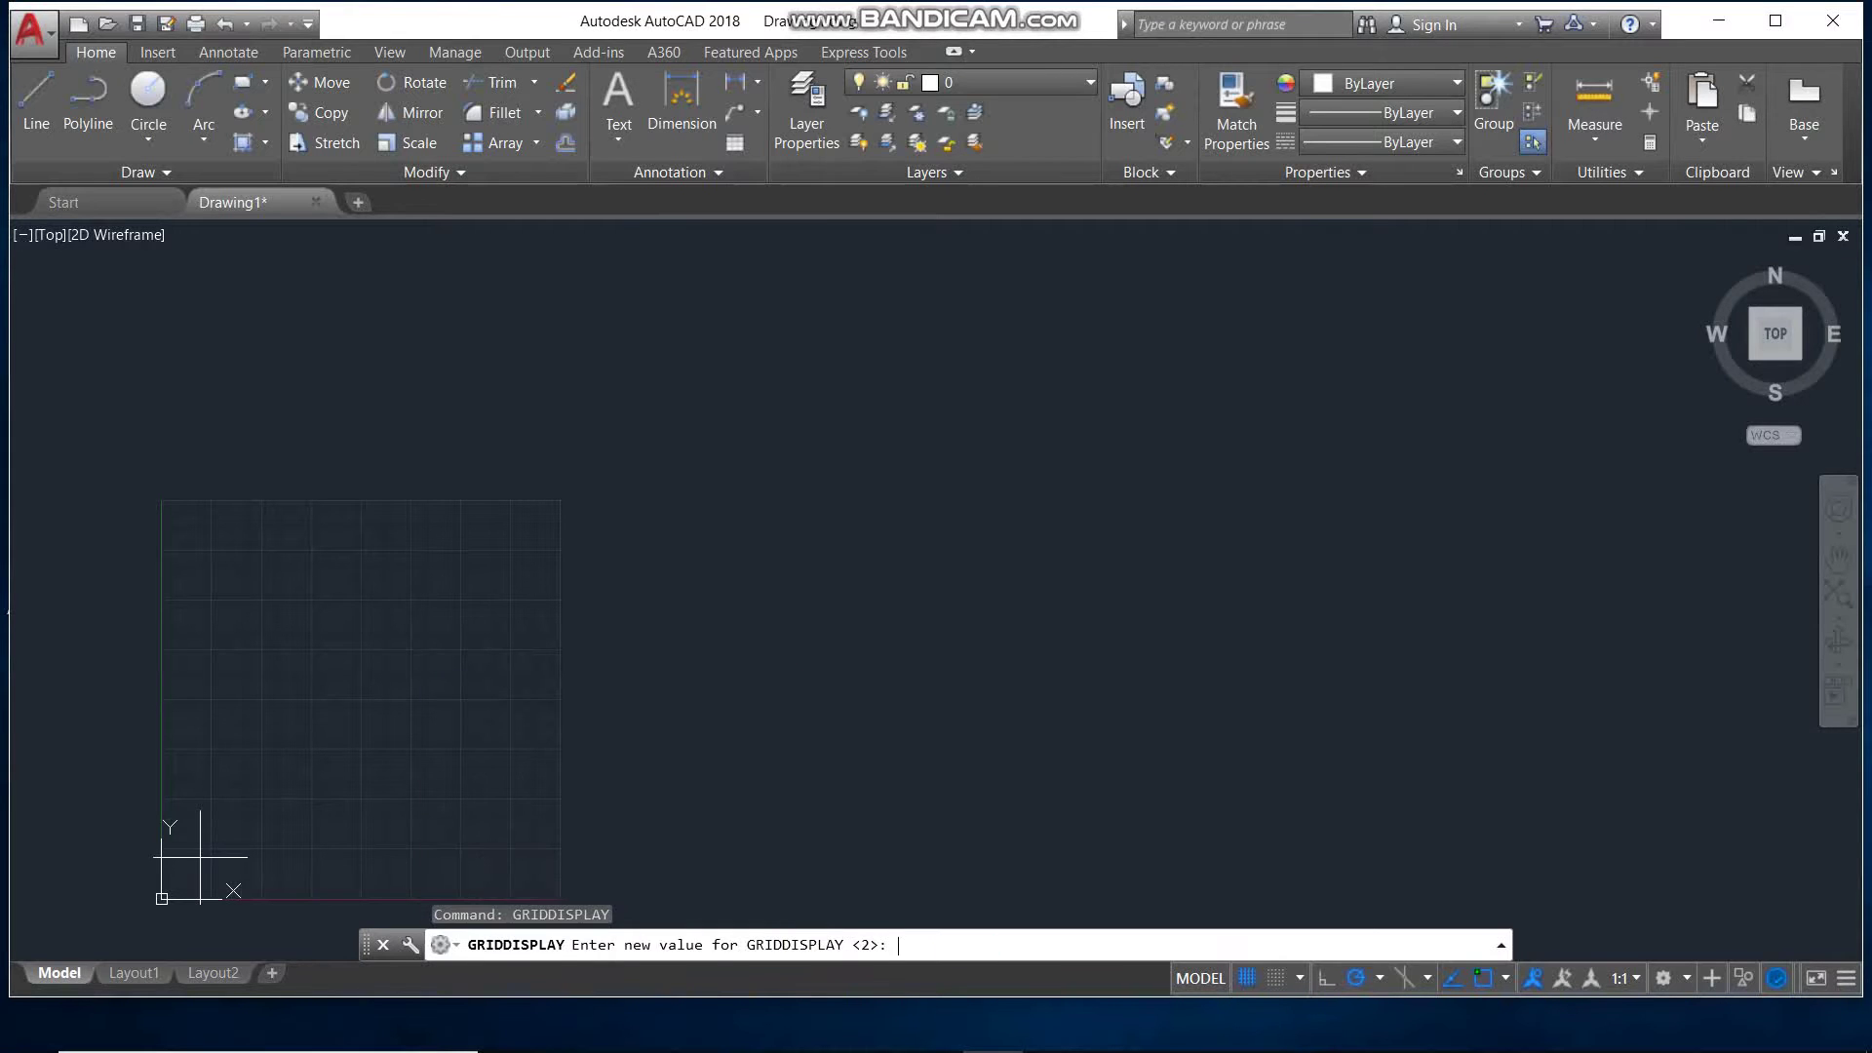
text(3)
key(Return)
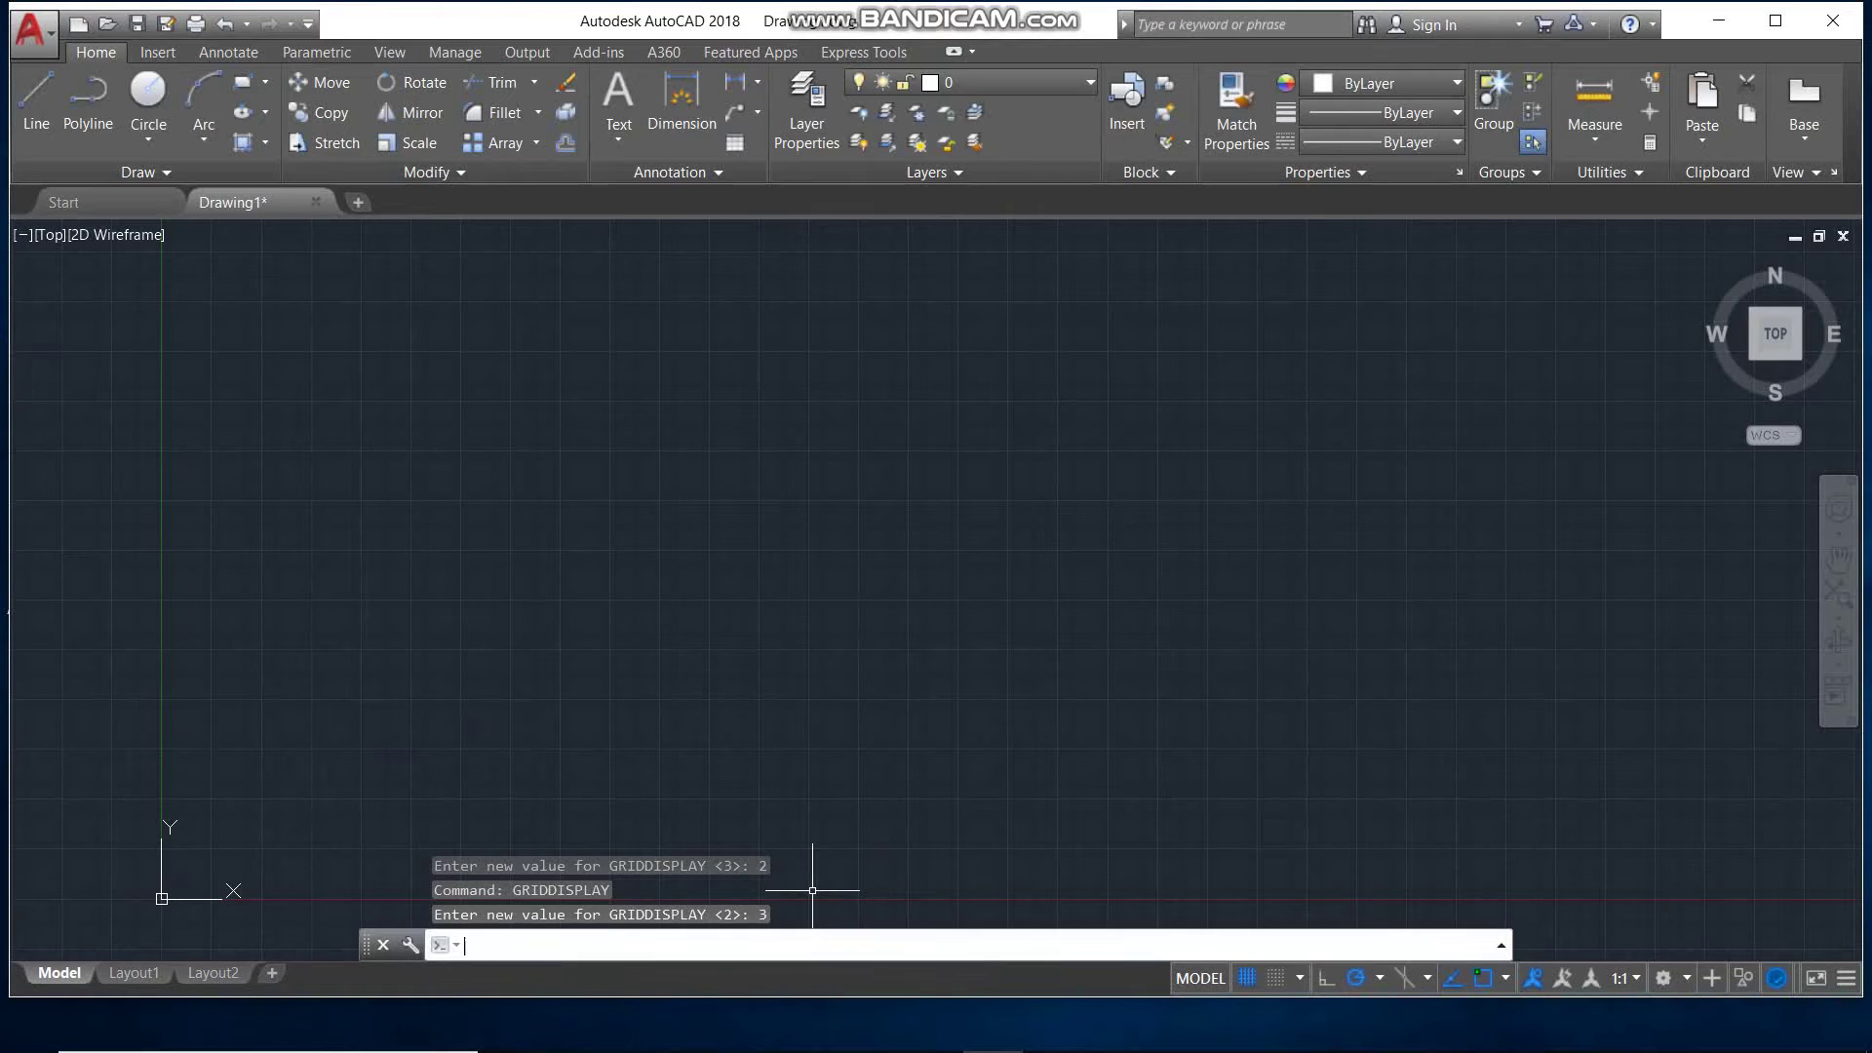
text(LIMITS)
Reset the drawing limits to 0,0 lower-left and 800,500 upper-right.
key(Return)
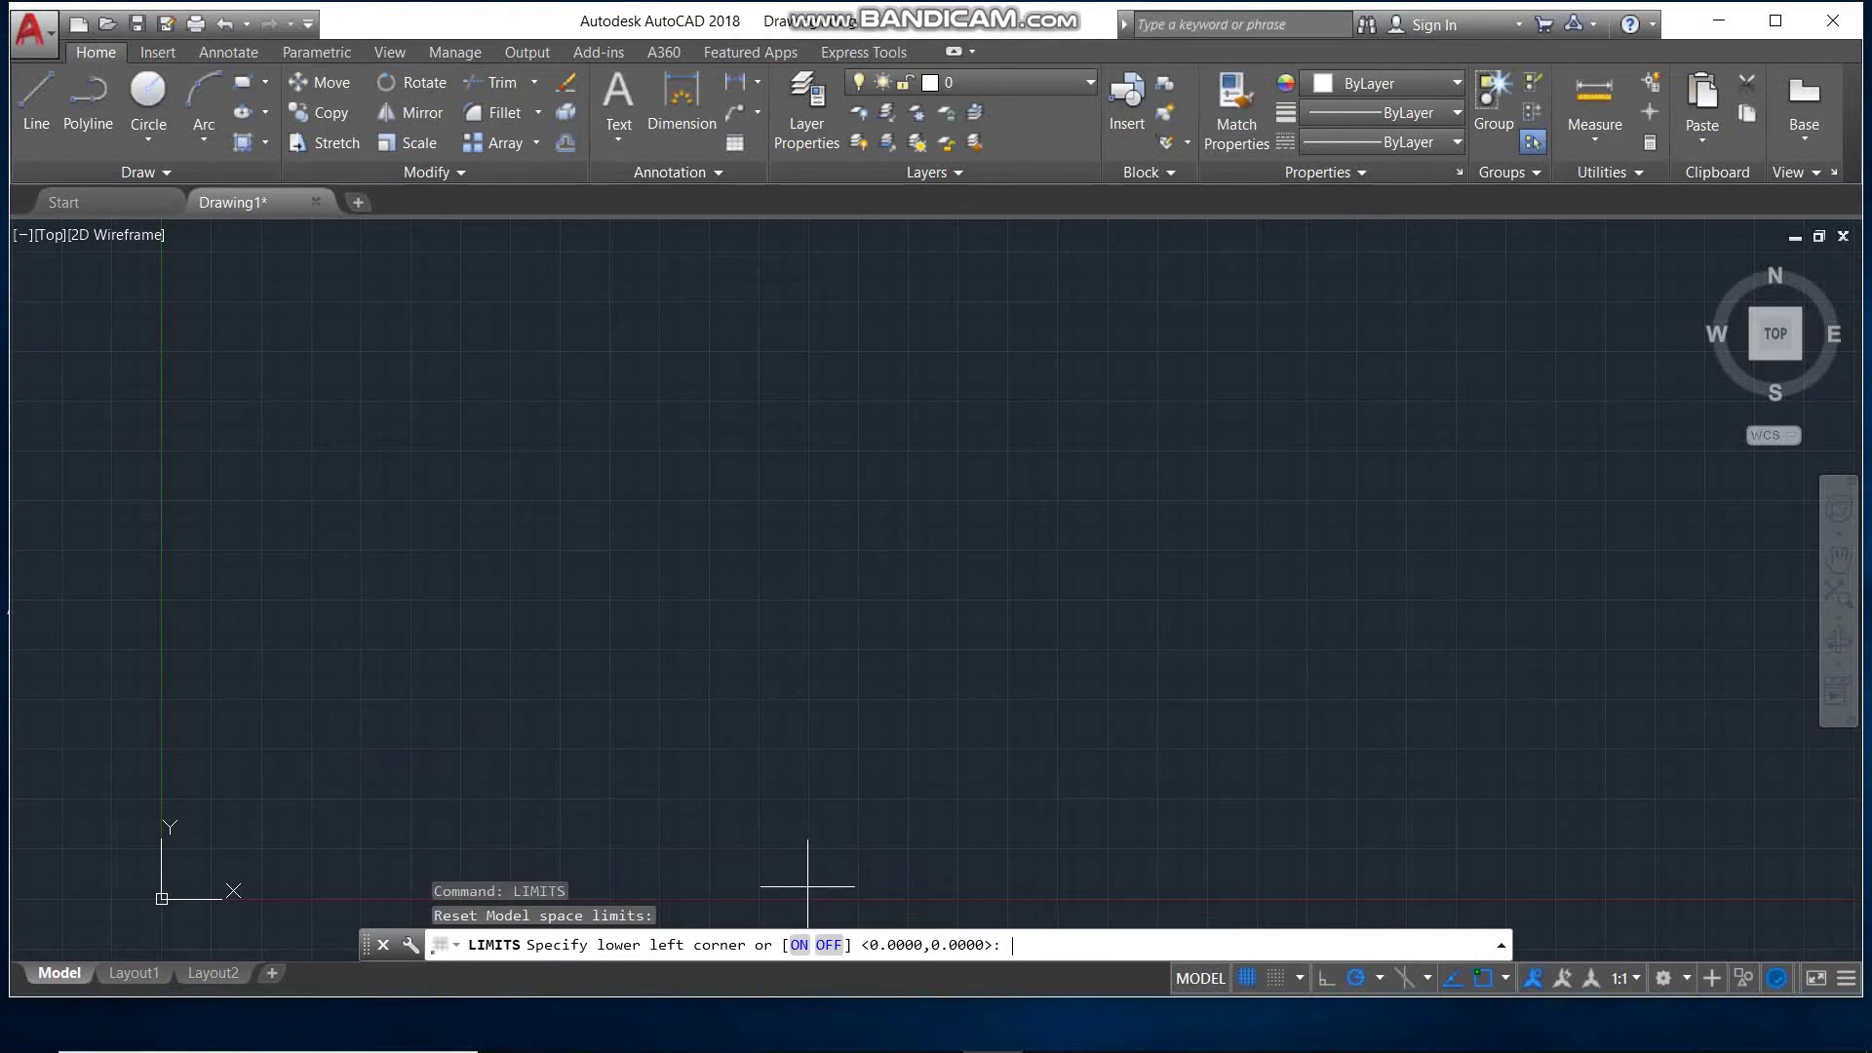
text(0,0)
key(Return)
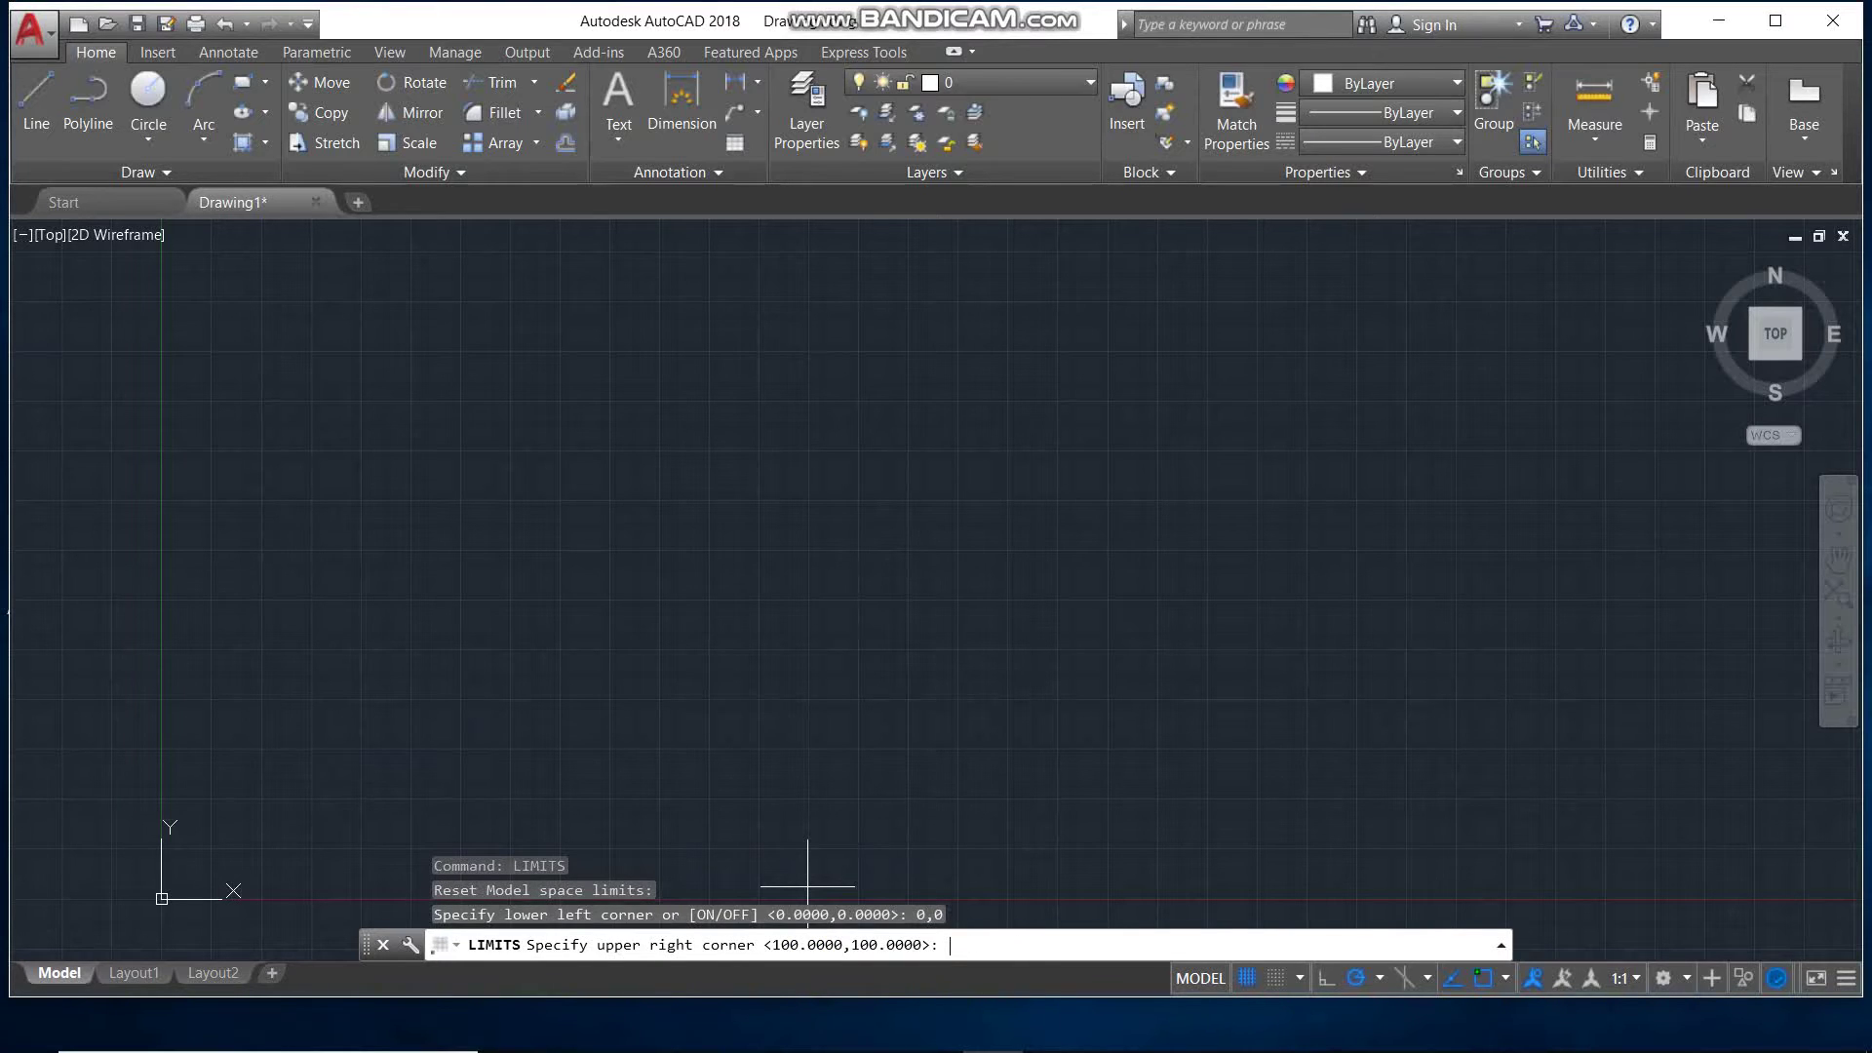
text(800,)
text(500)
key(Return)
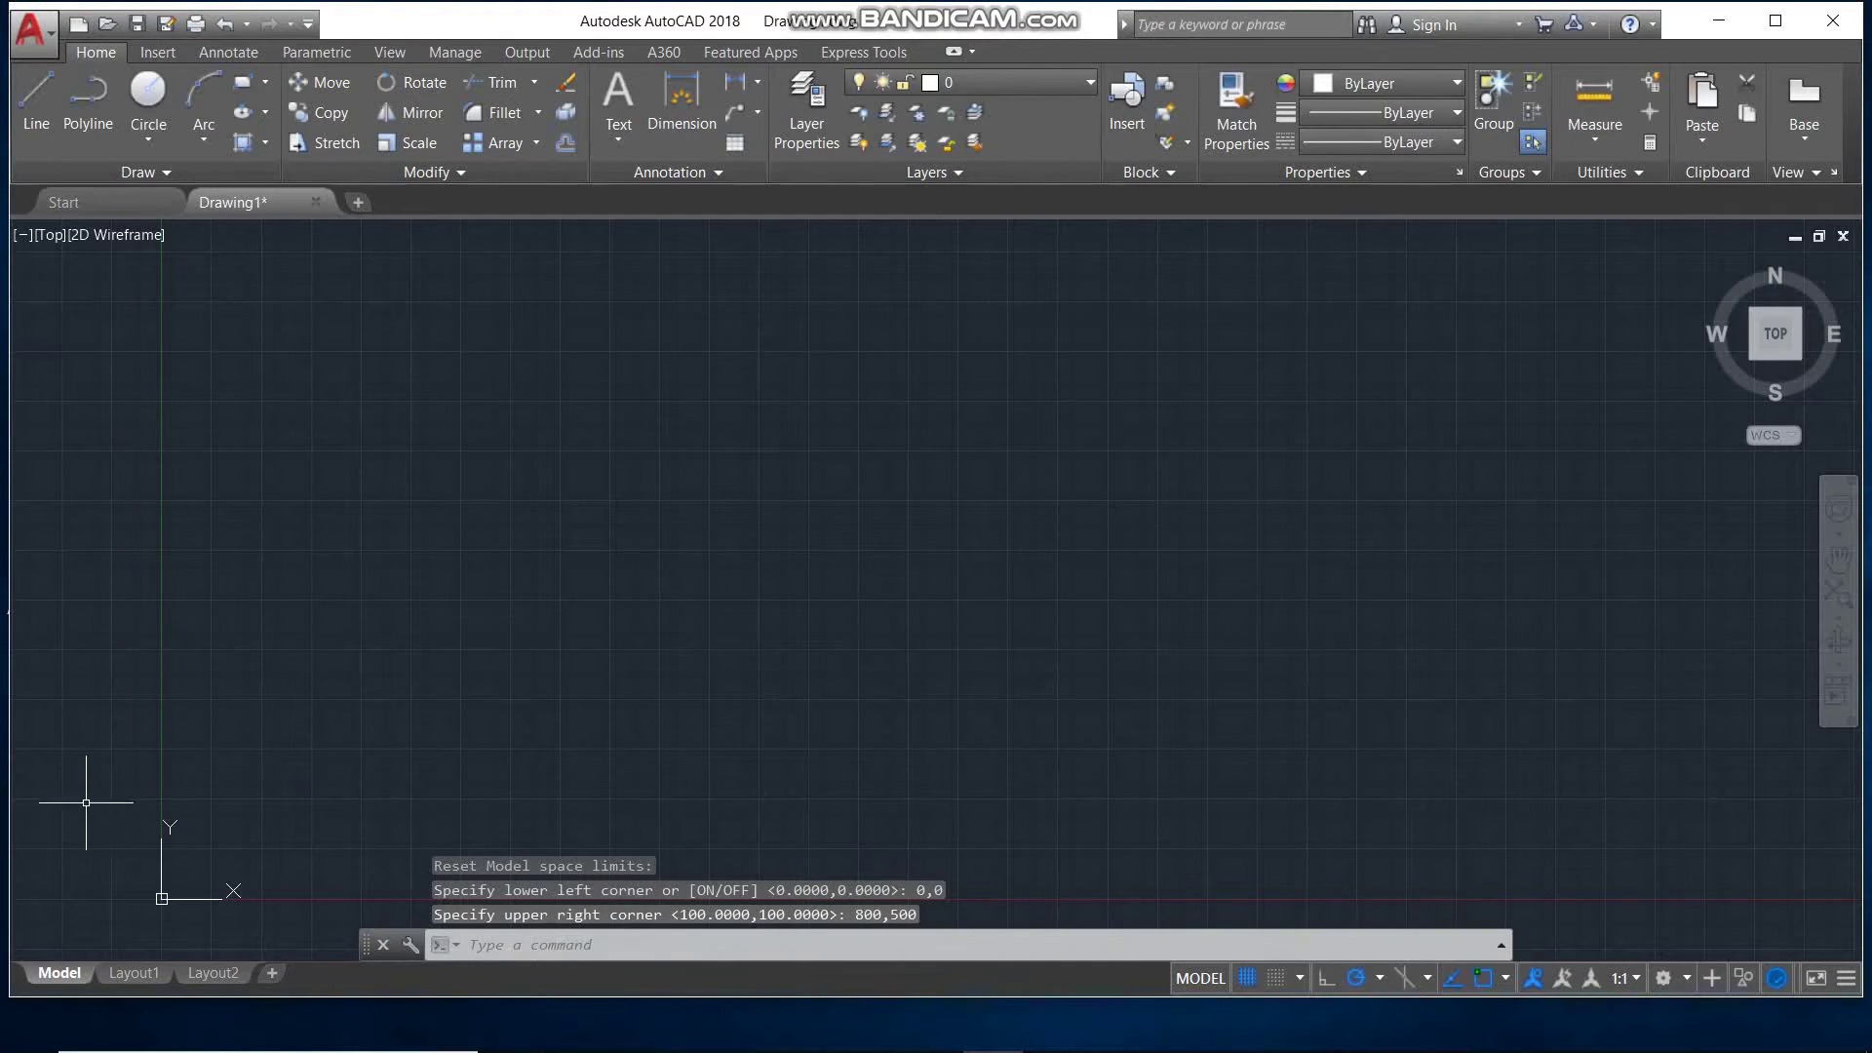
scroll(97, 897, up, 1)
Set GRIDDISPLAY to 2 to confine the grid to the limits, and zoom to inspect.
text(G)
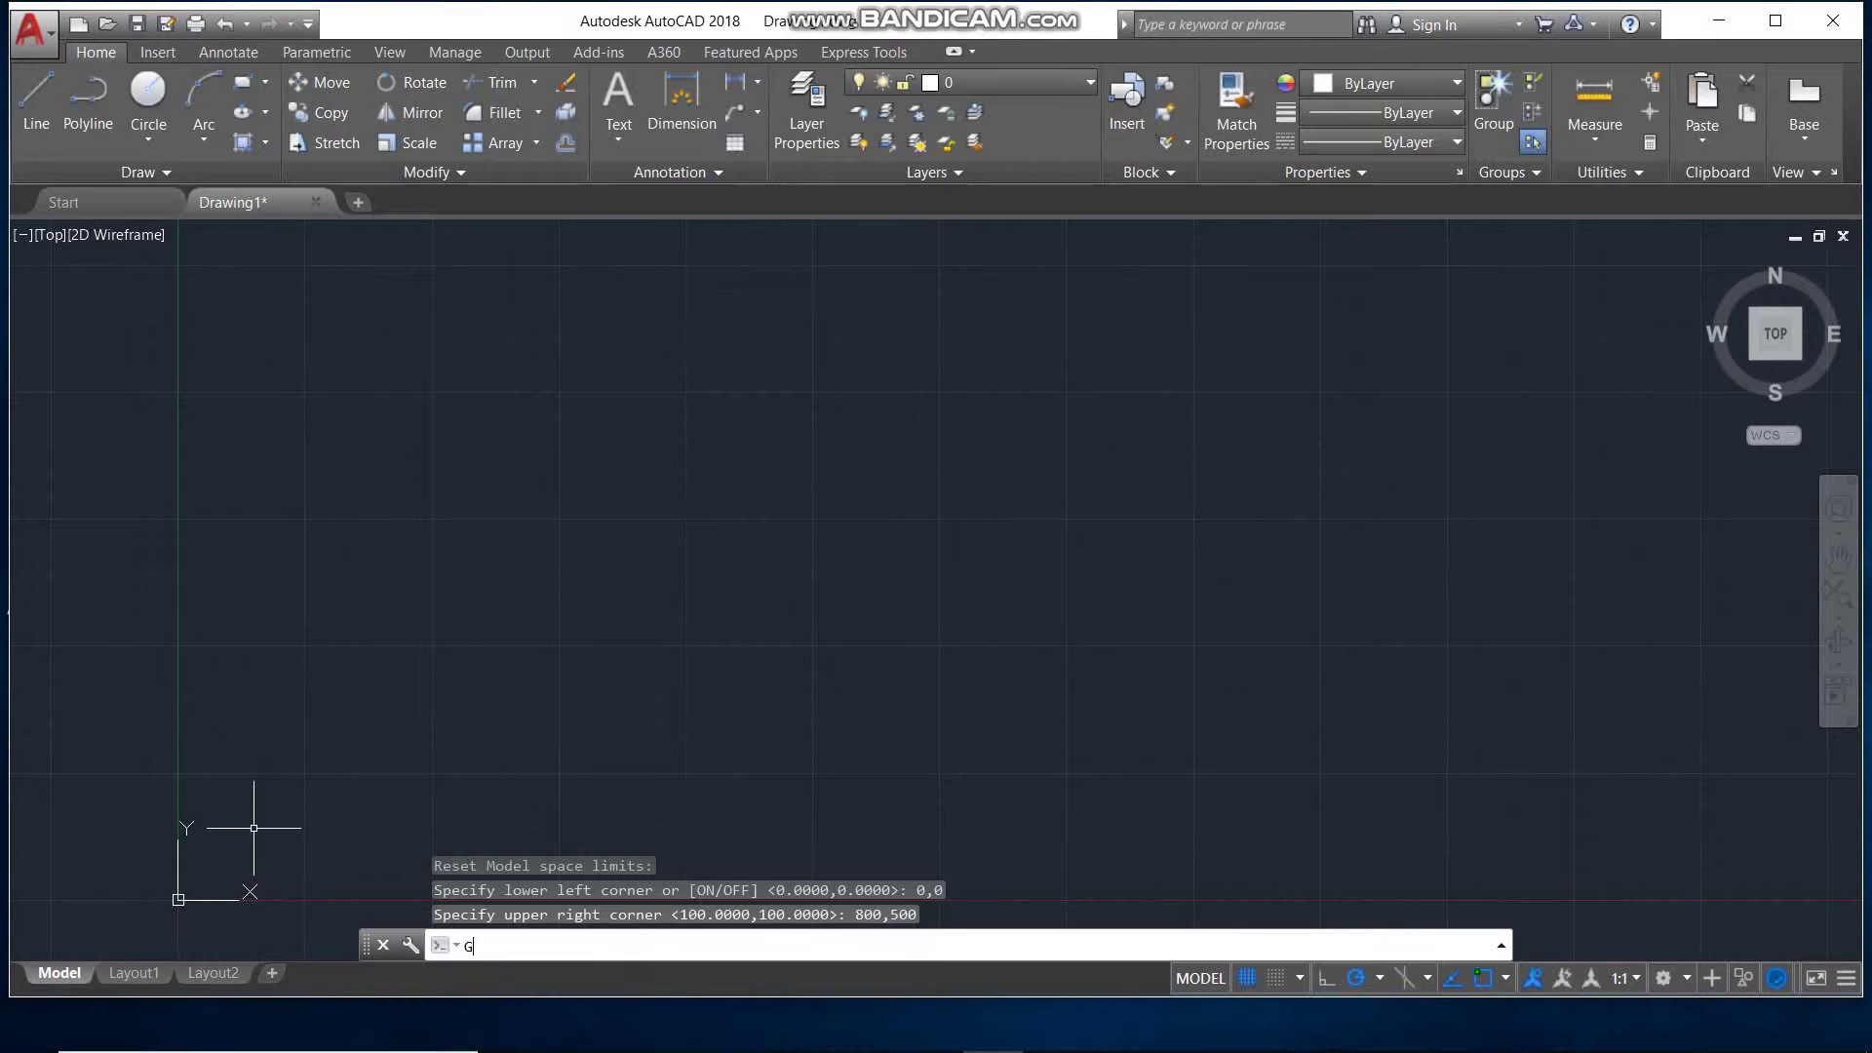
text(RIDD)
key(Return)
text(2)
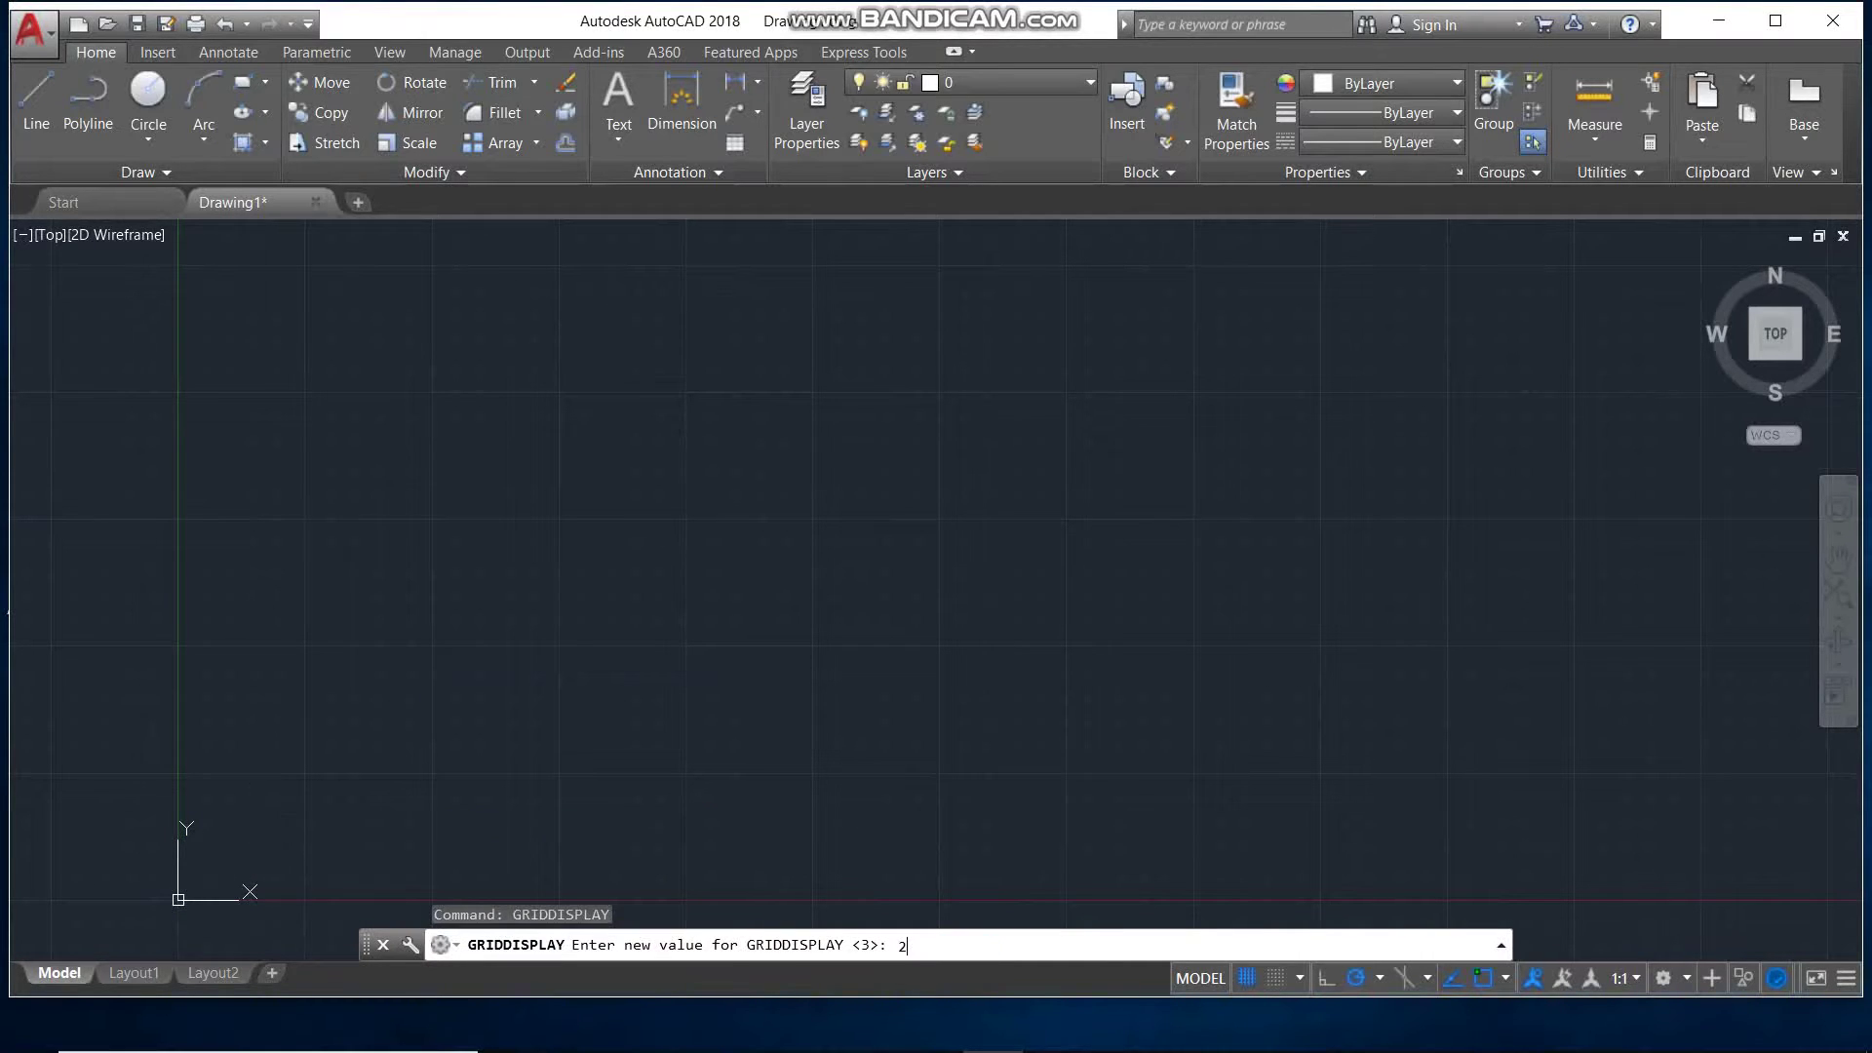
key(Return)
scroll(305, 683, down, 5)
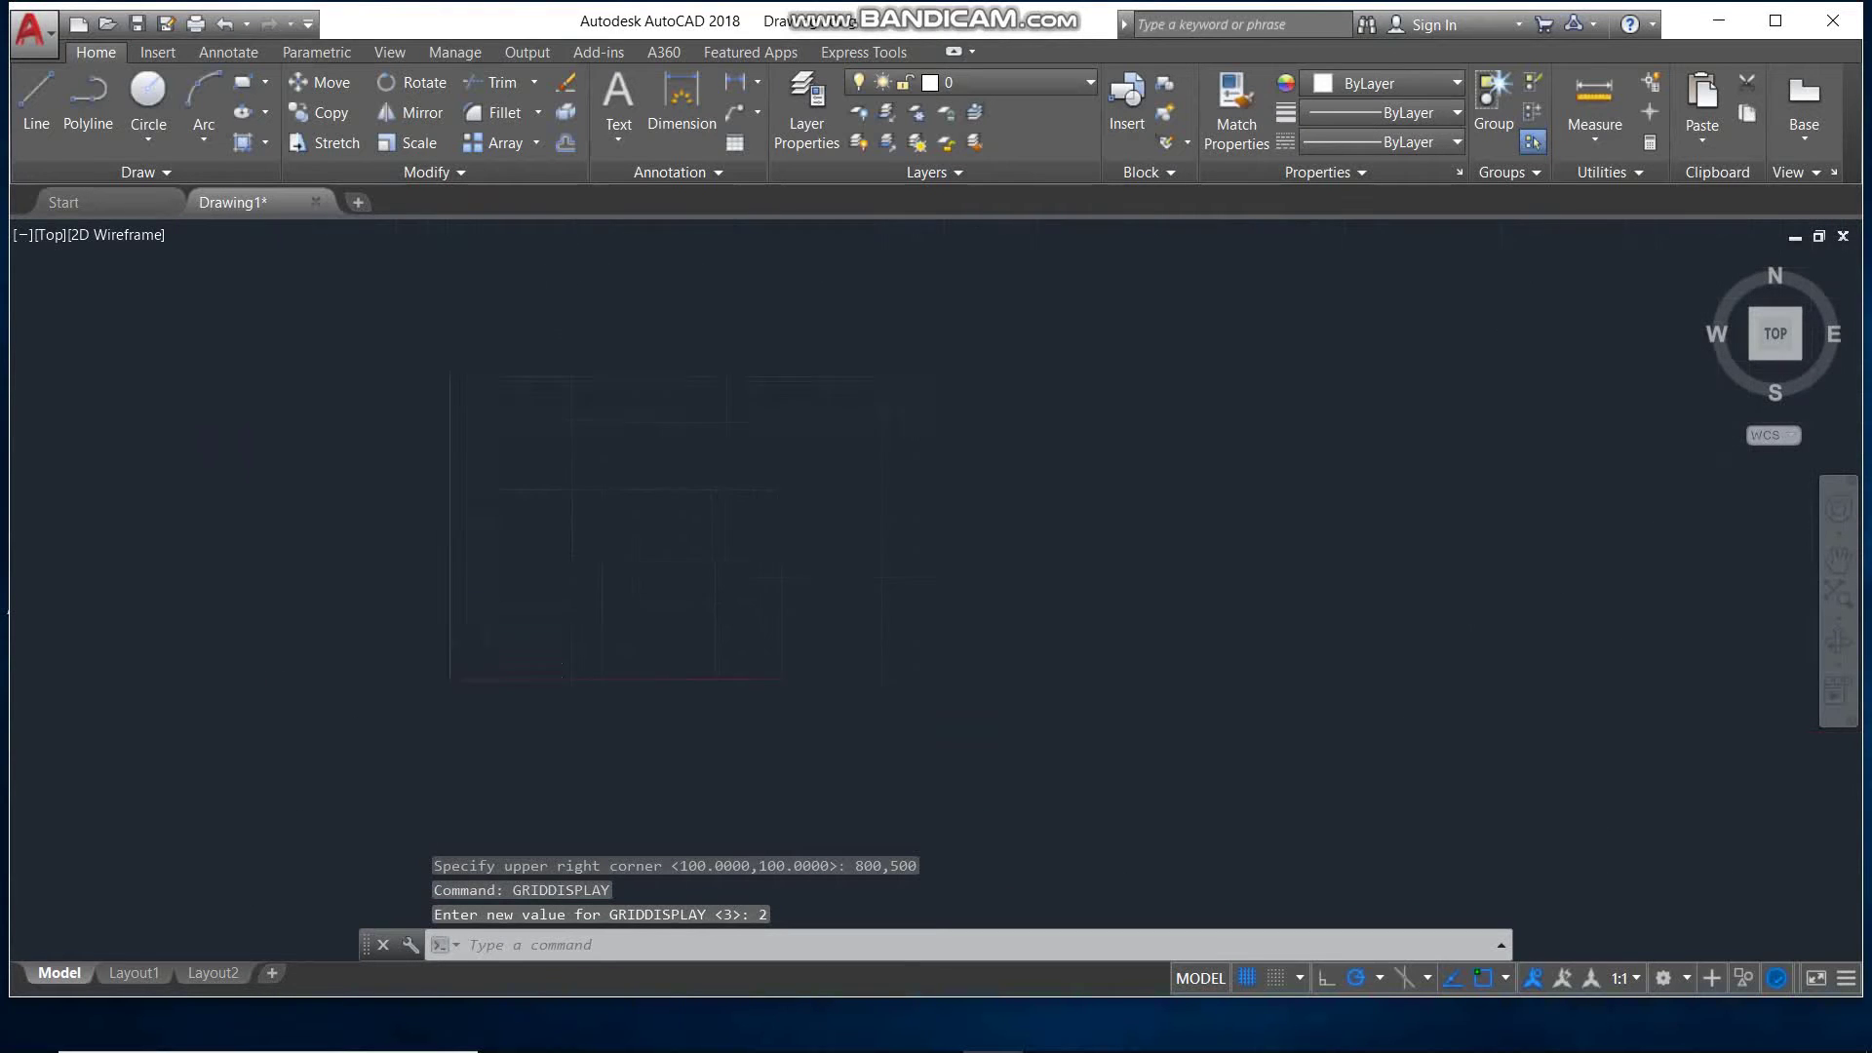
scroll(556, 638, down, 2)
scroll(620, 581, up, 2)
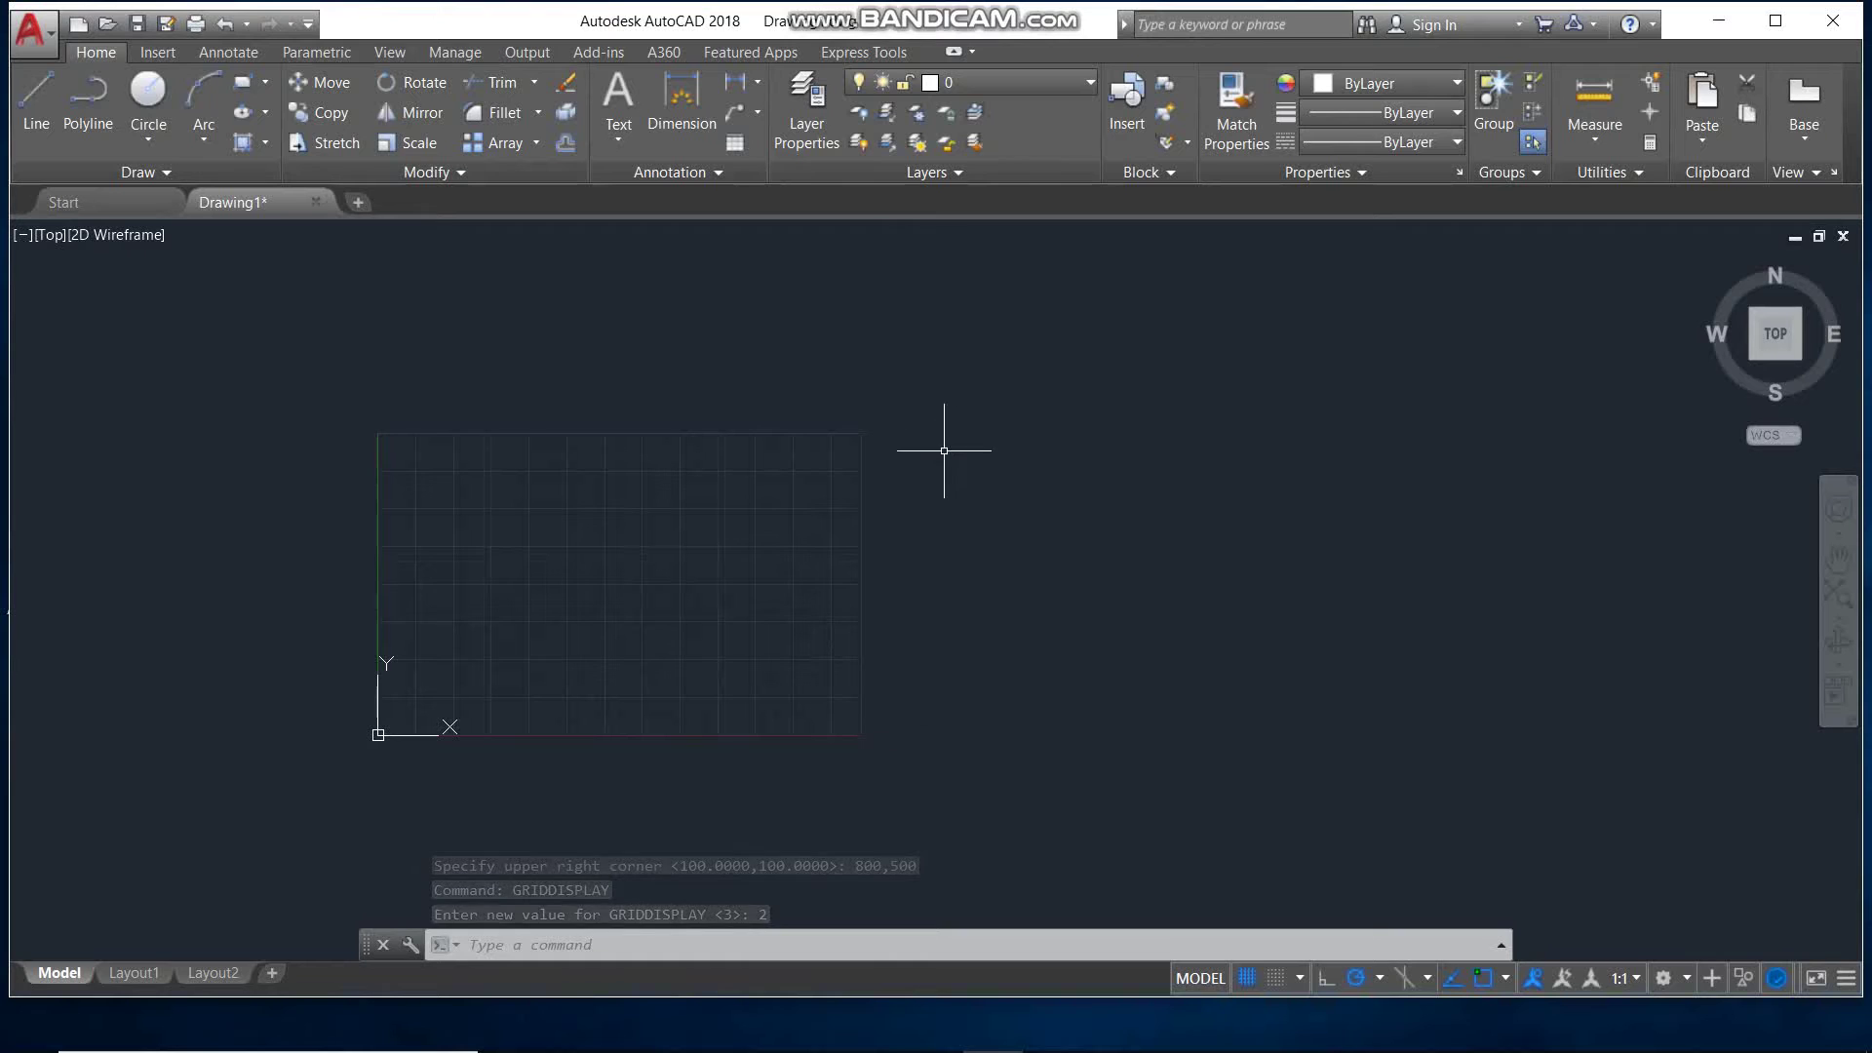
scroll(485, 589, up, 4)
scroll(485, 589, down, 4)
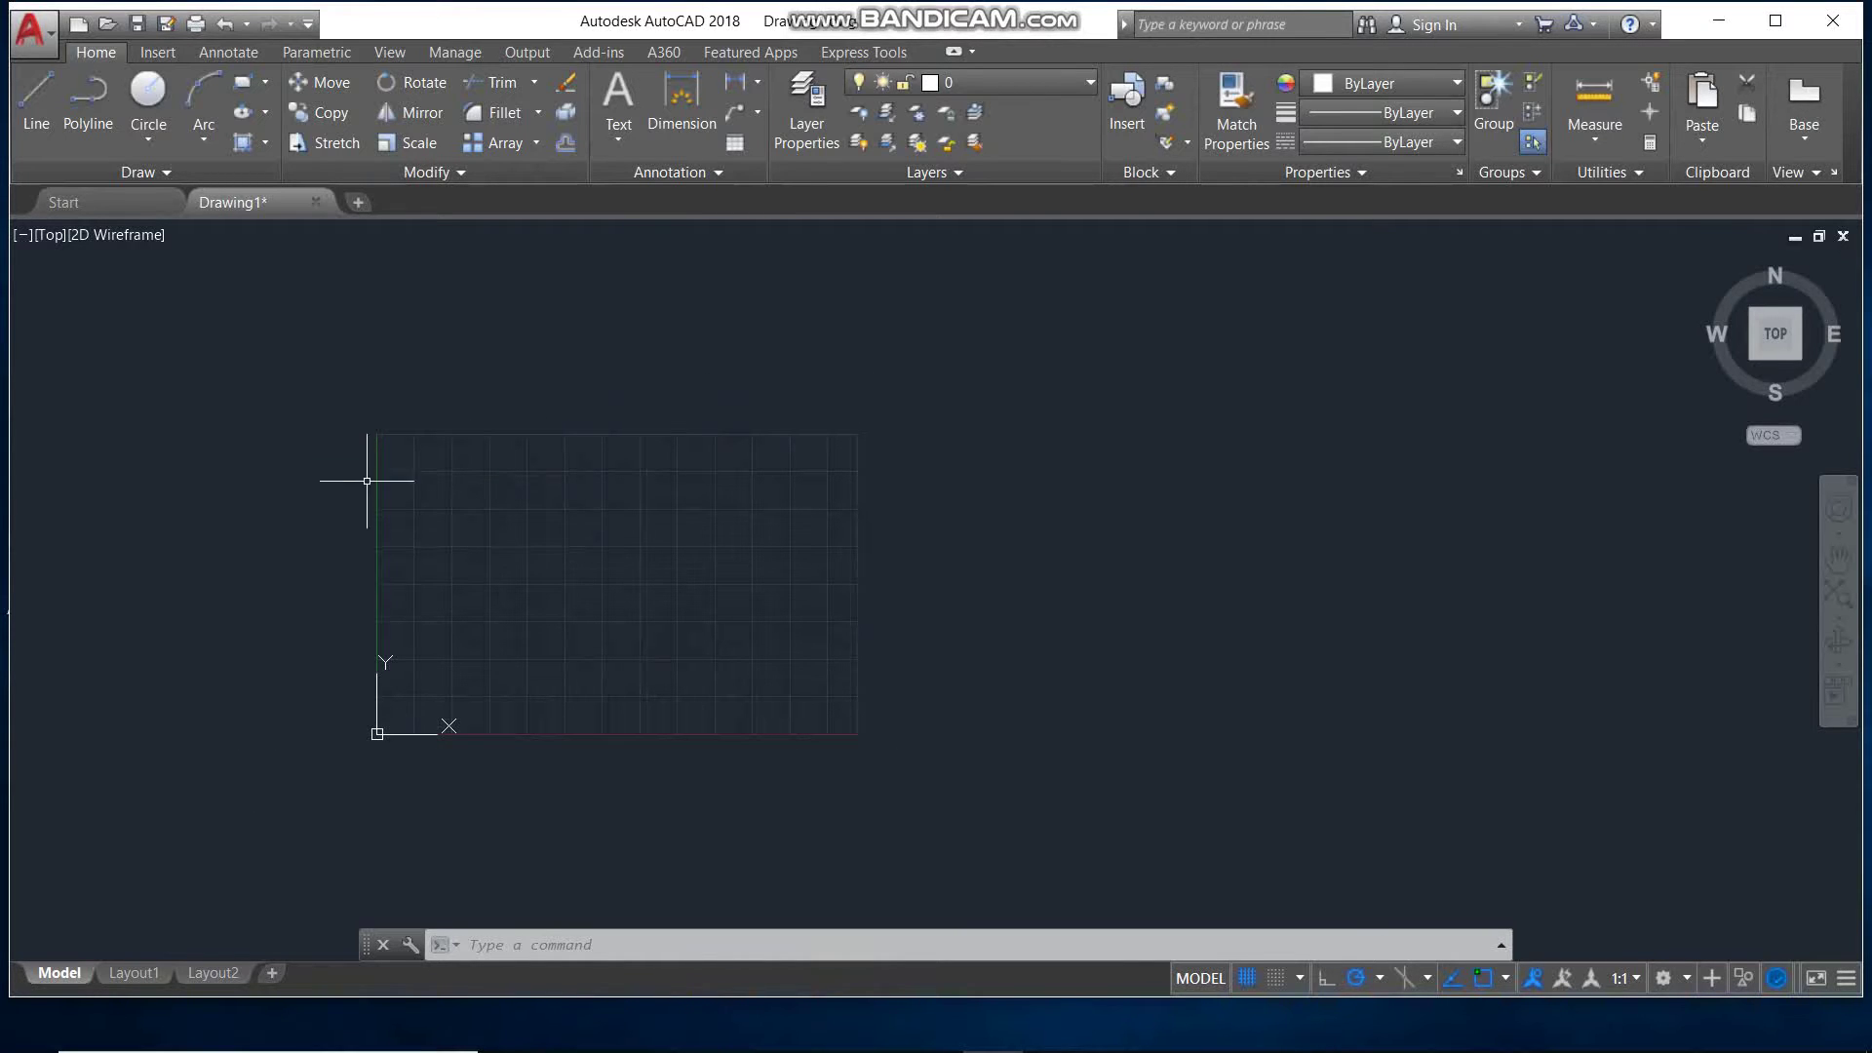
scroll(617, 616, up, 2)
scroll(618, 616, up, 2)
scroll(536, 619, down, 8)
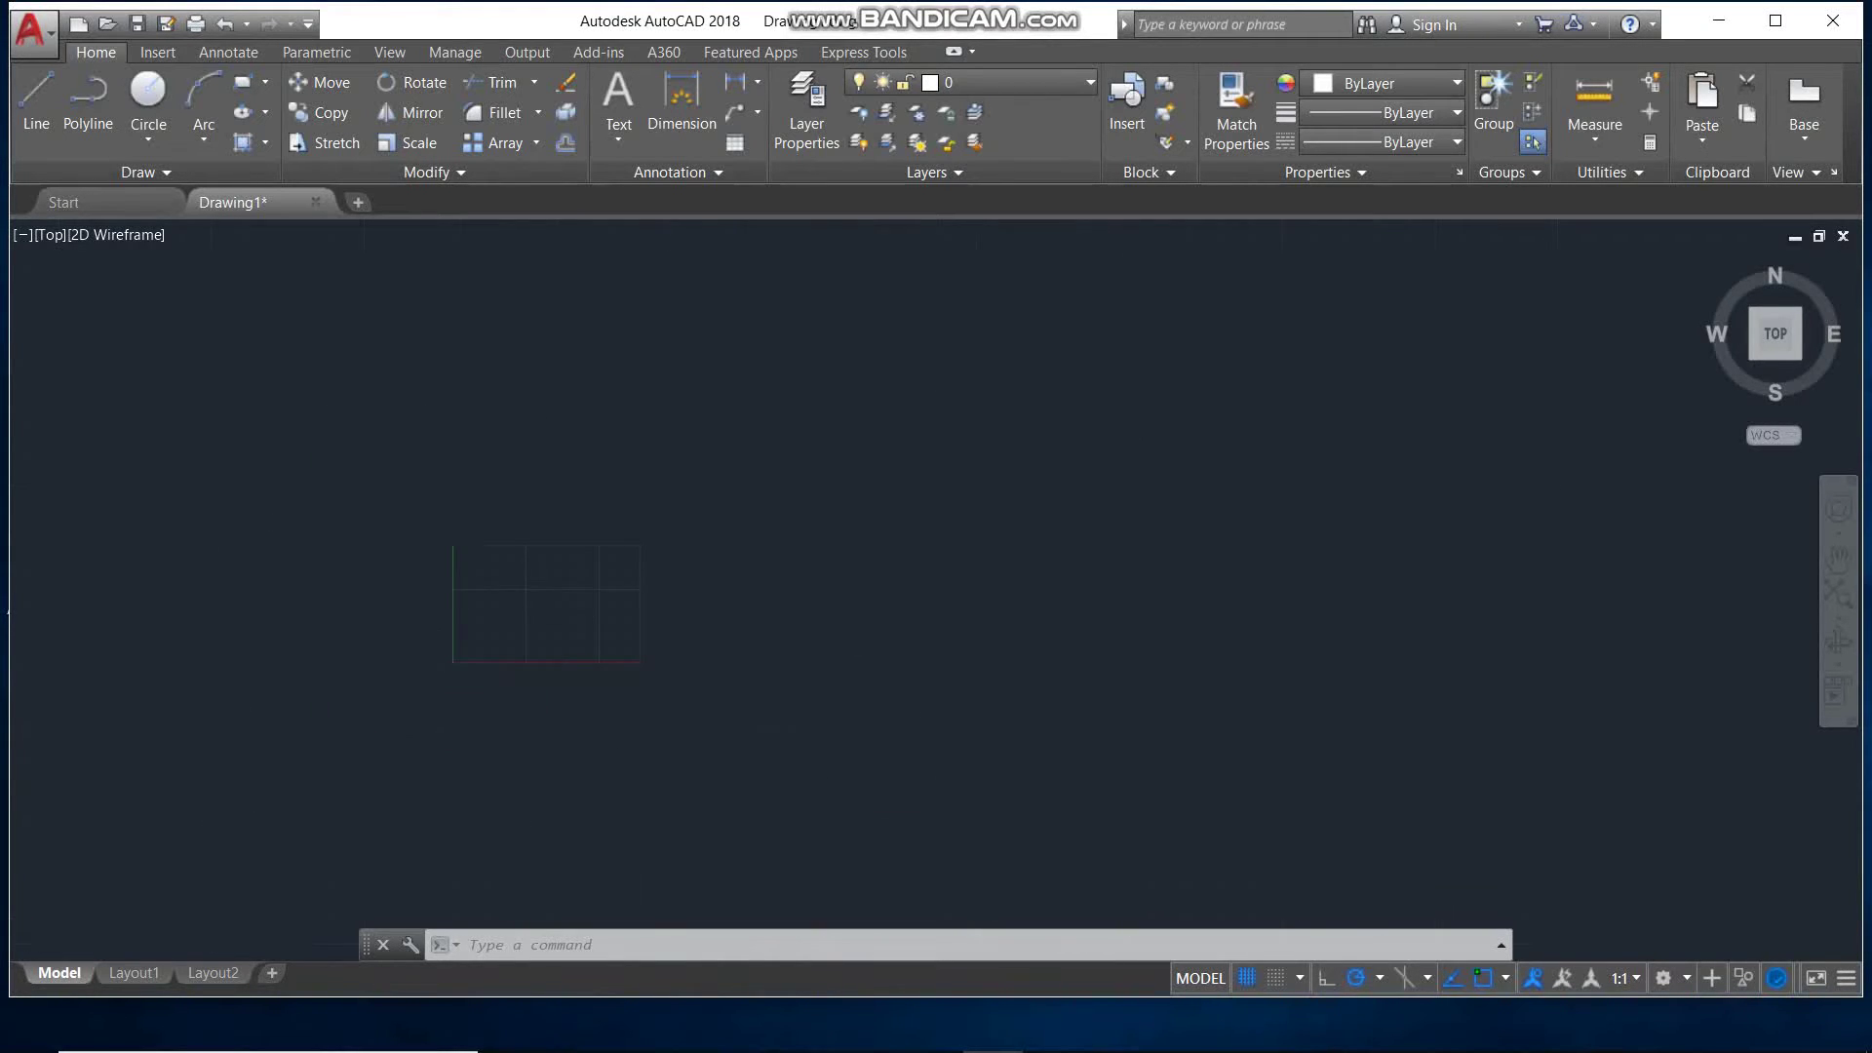
scroll(517, 617, up, 6)
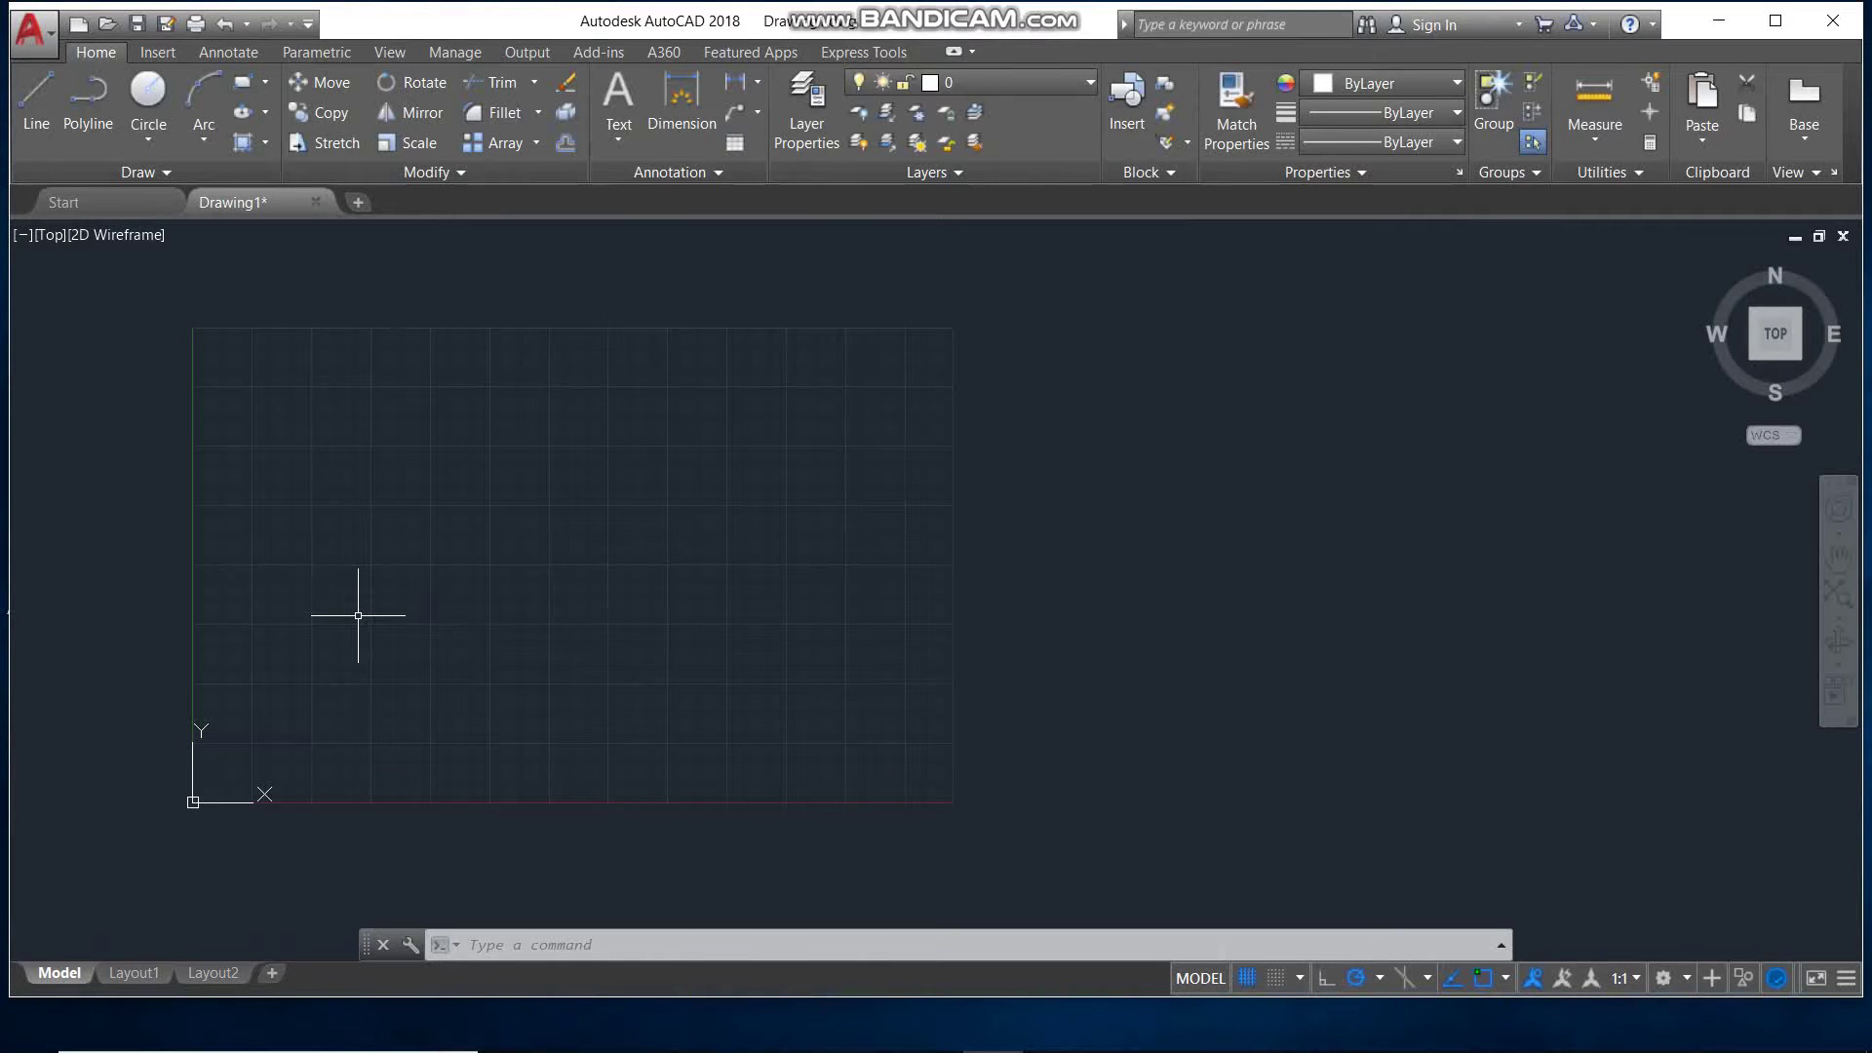
scroll(358, 615, down, 6)
scroll(363, 614, up, 3)
scroll(376, 607, up, 1)
scroll(370, 595, up, 2)
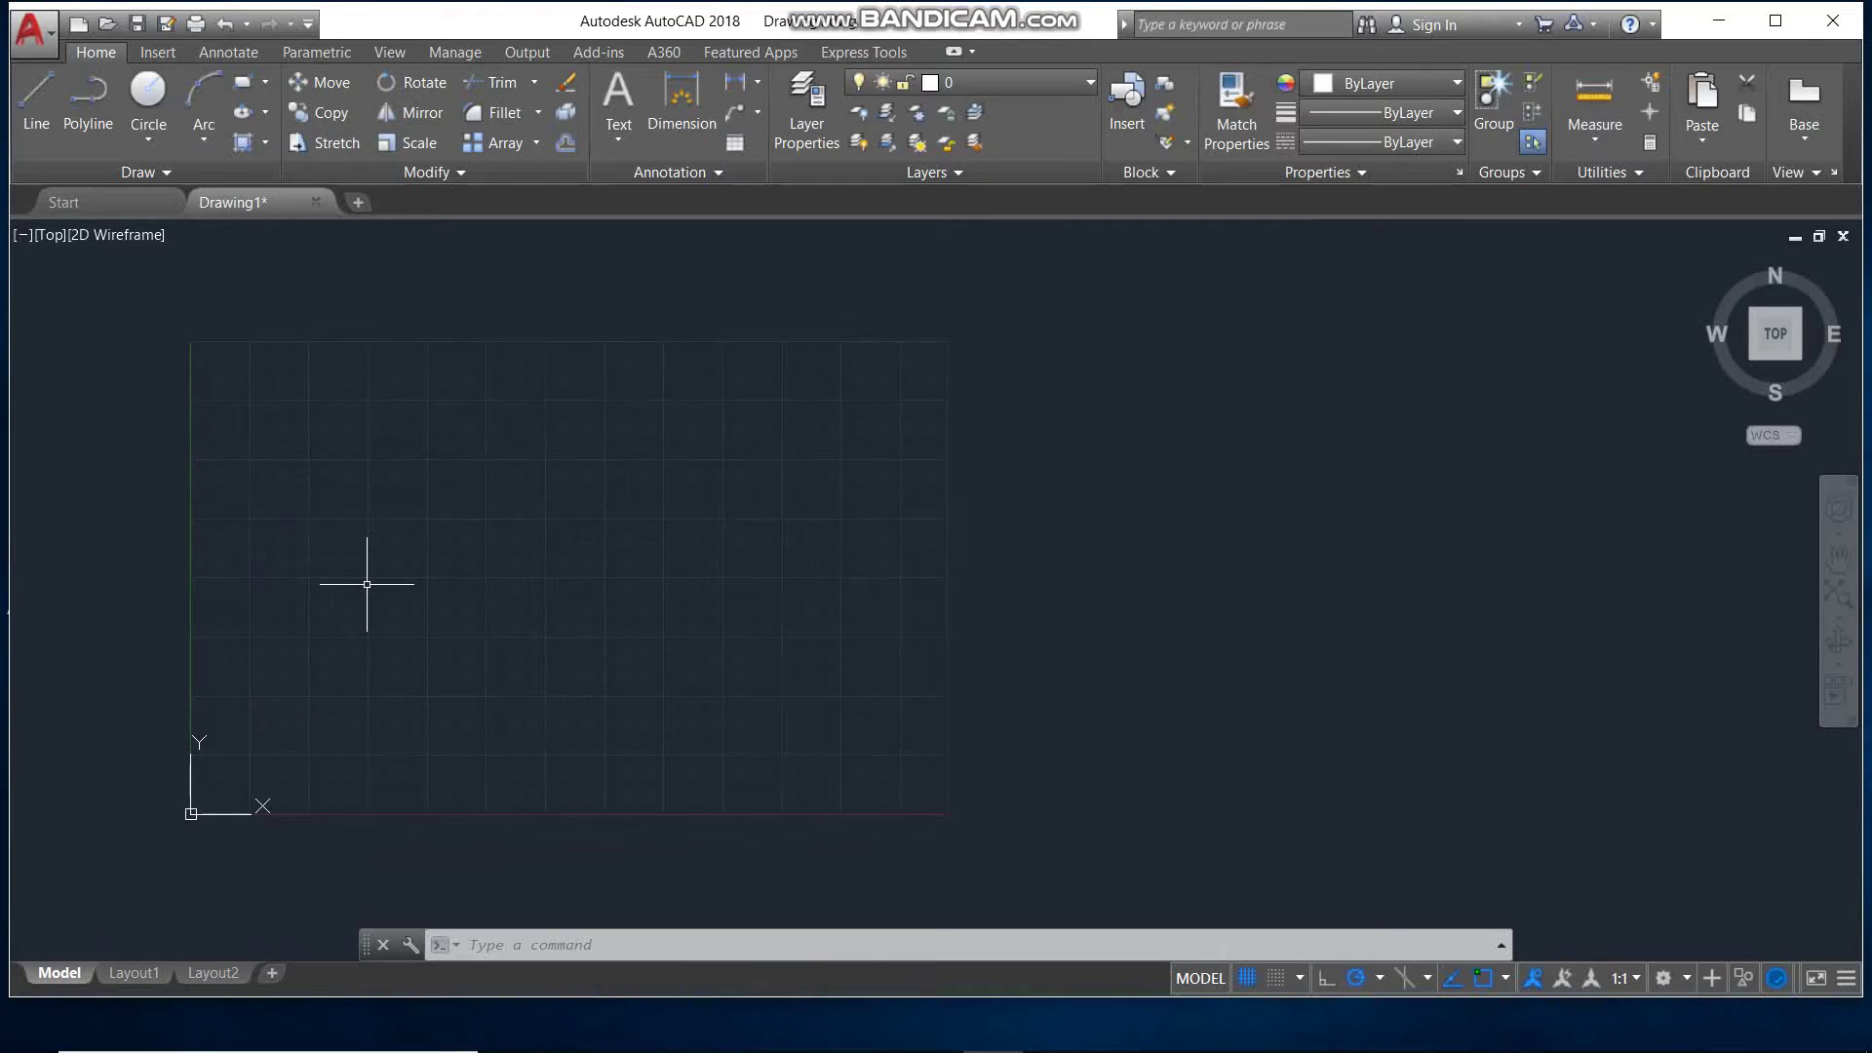
Set GRIDDISPLAY back to 3 so the grid covers the whole view.
text(GRI)
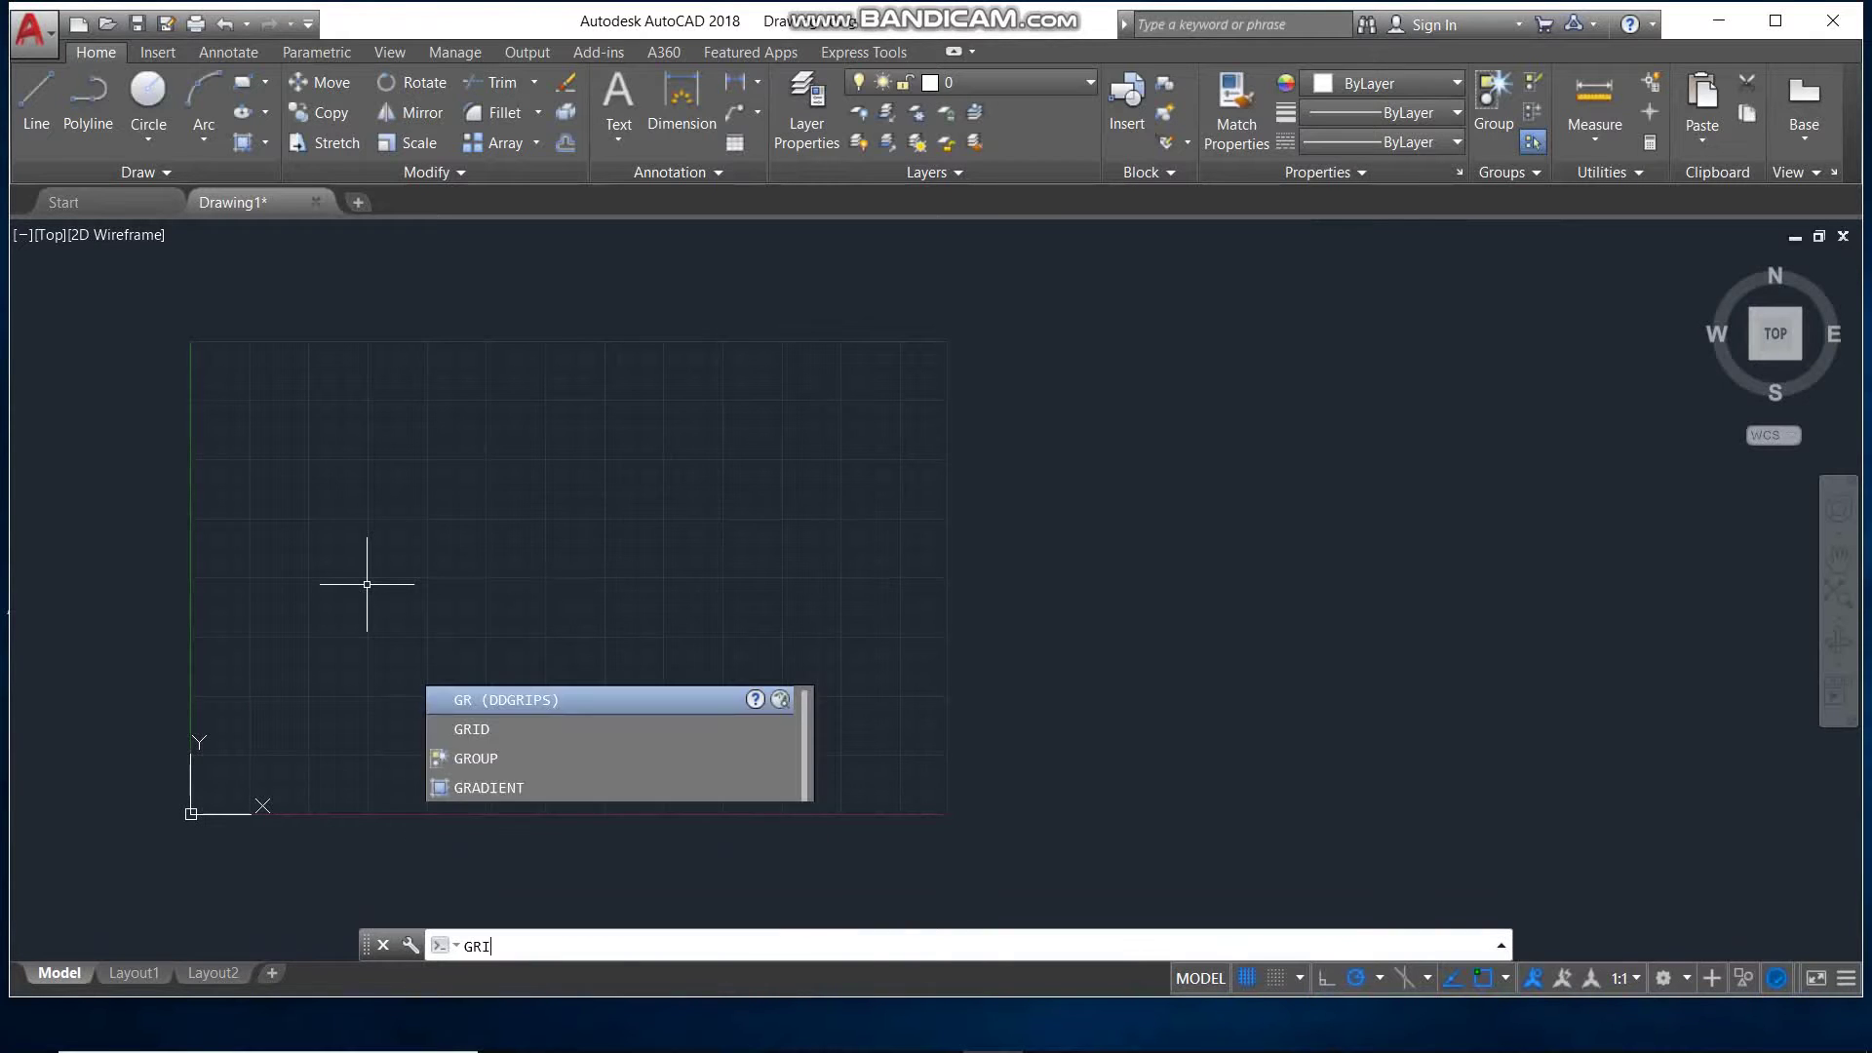
text(DD)
key(Return)
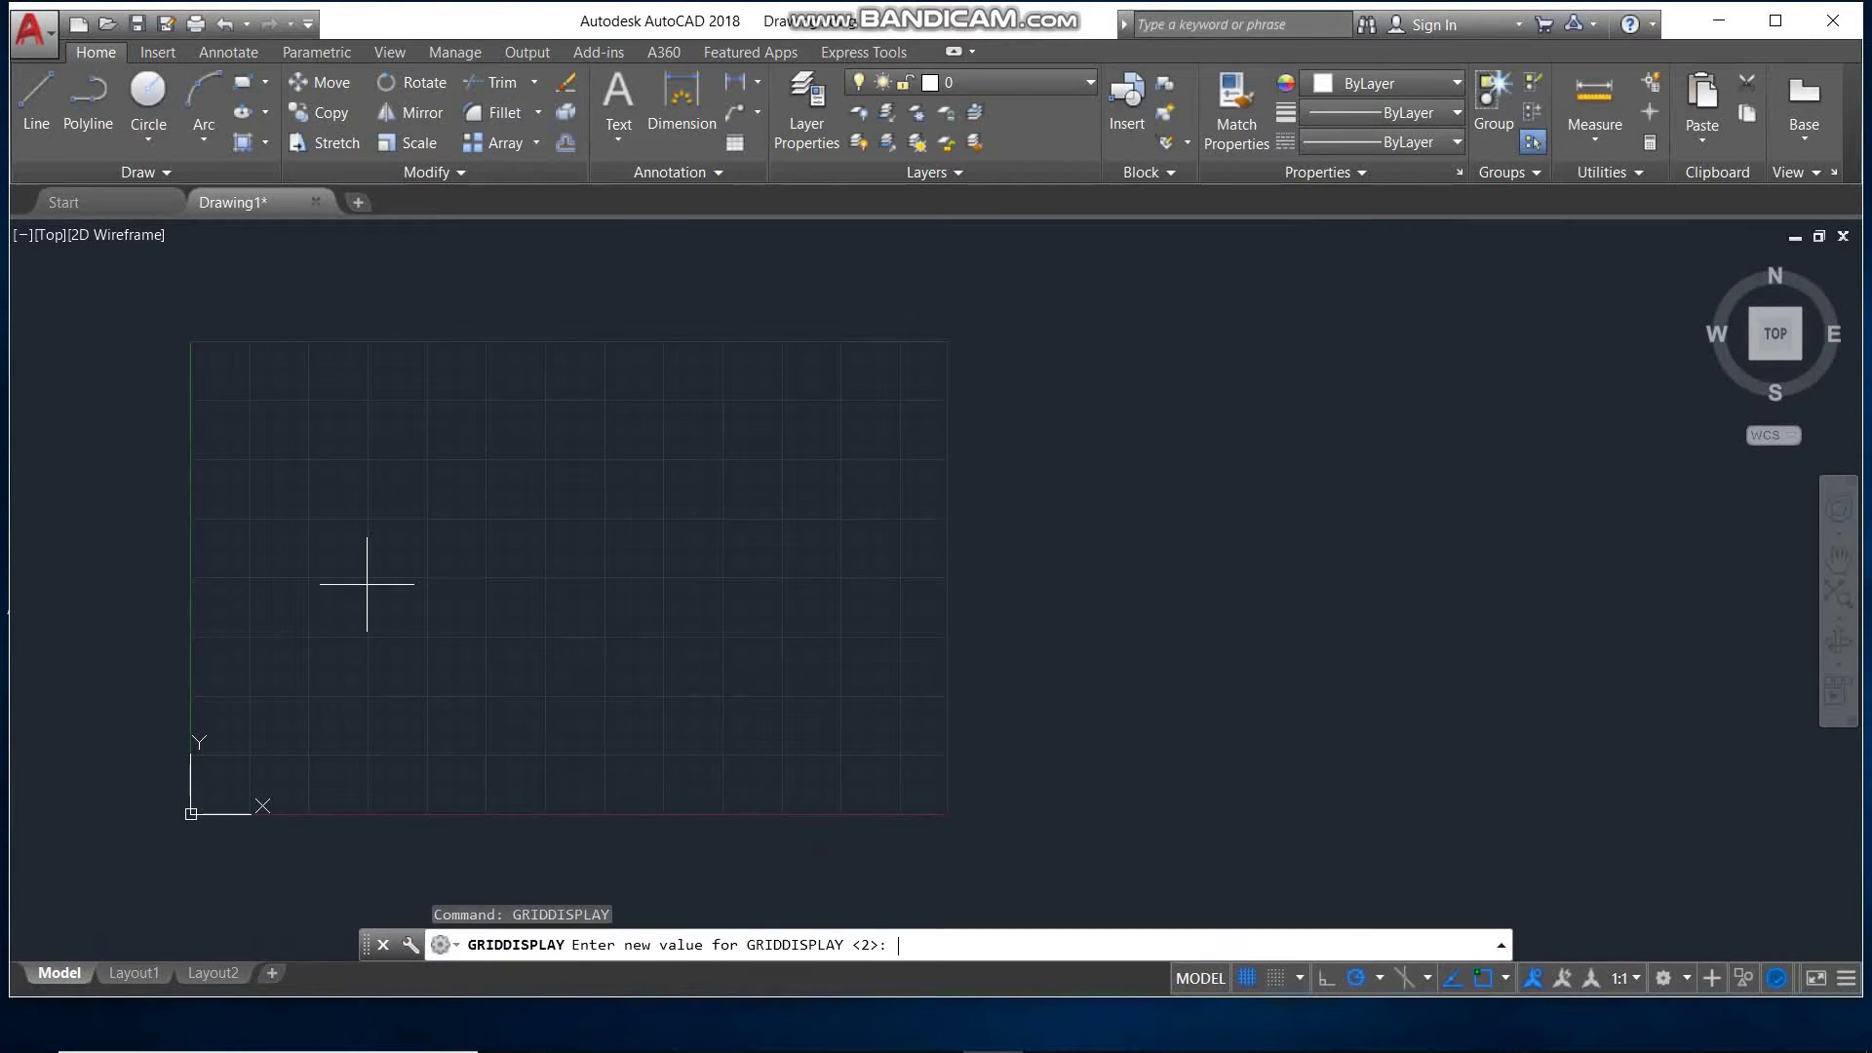
text(3)
key(Return)
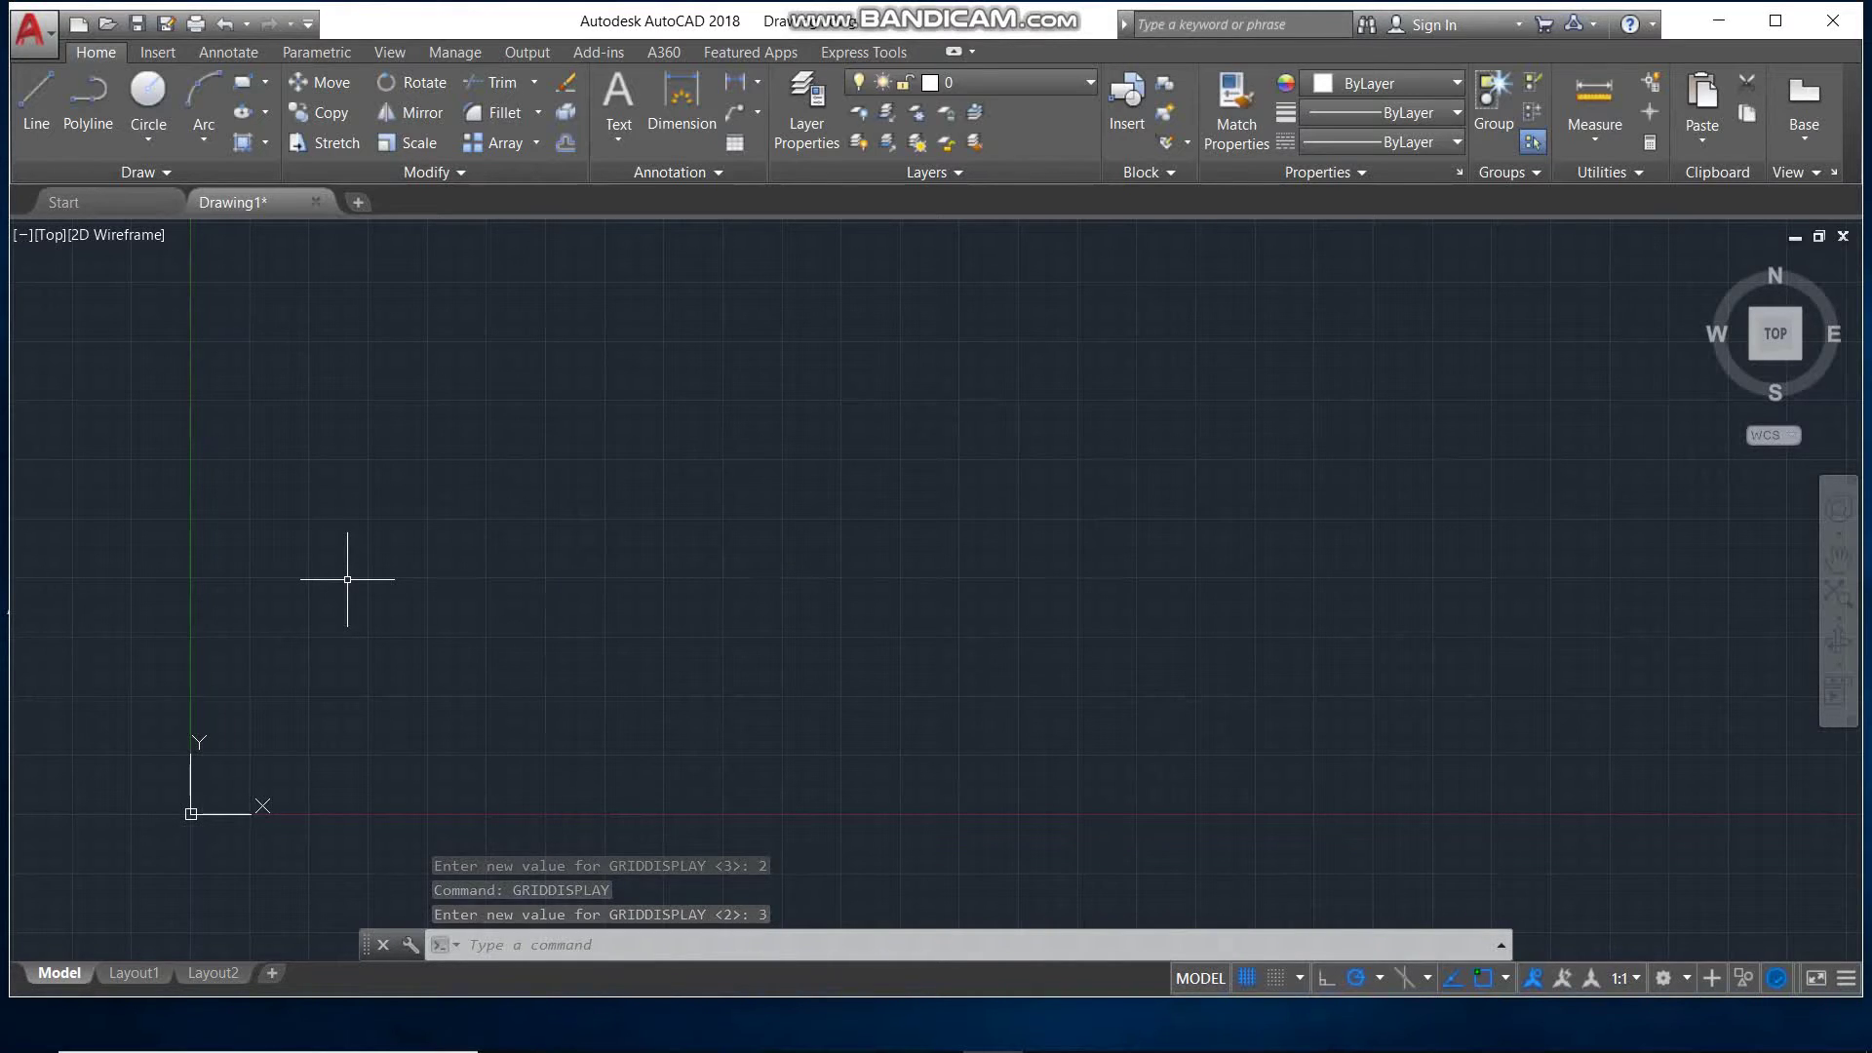
Review the Dynamic Input tab of Drafting Settings, close it, and start a line.
click(1297, 977)
click(1307, 951)
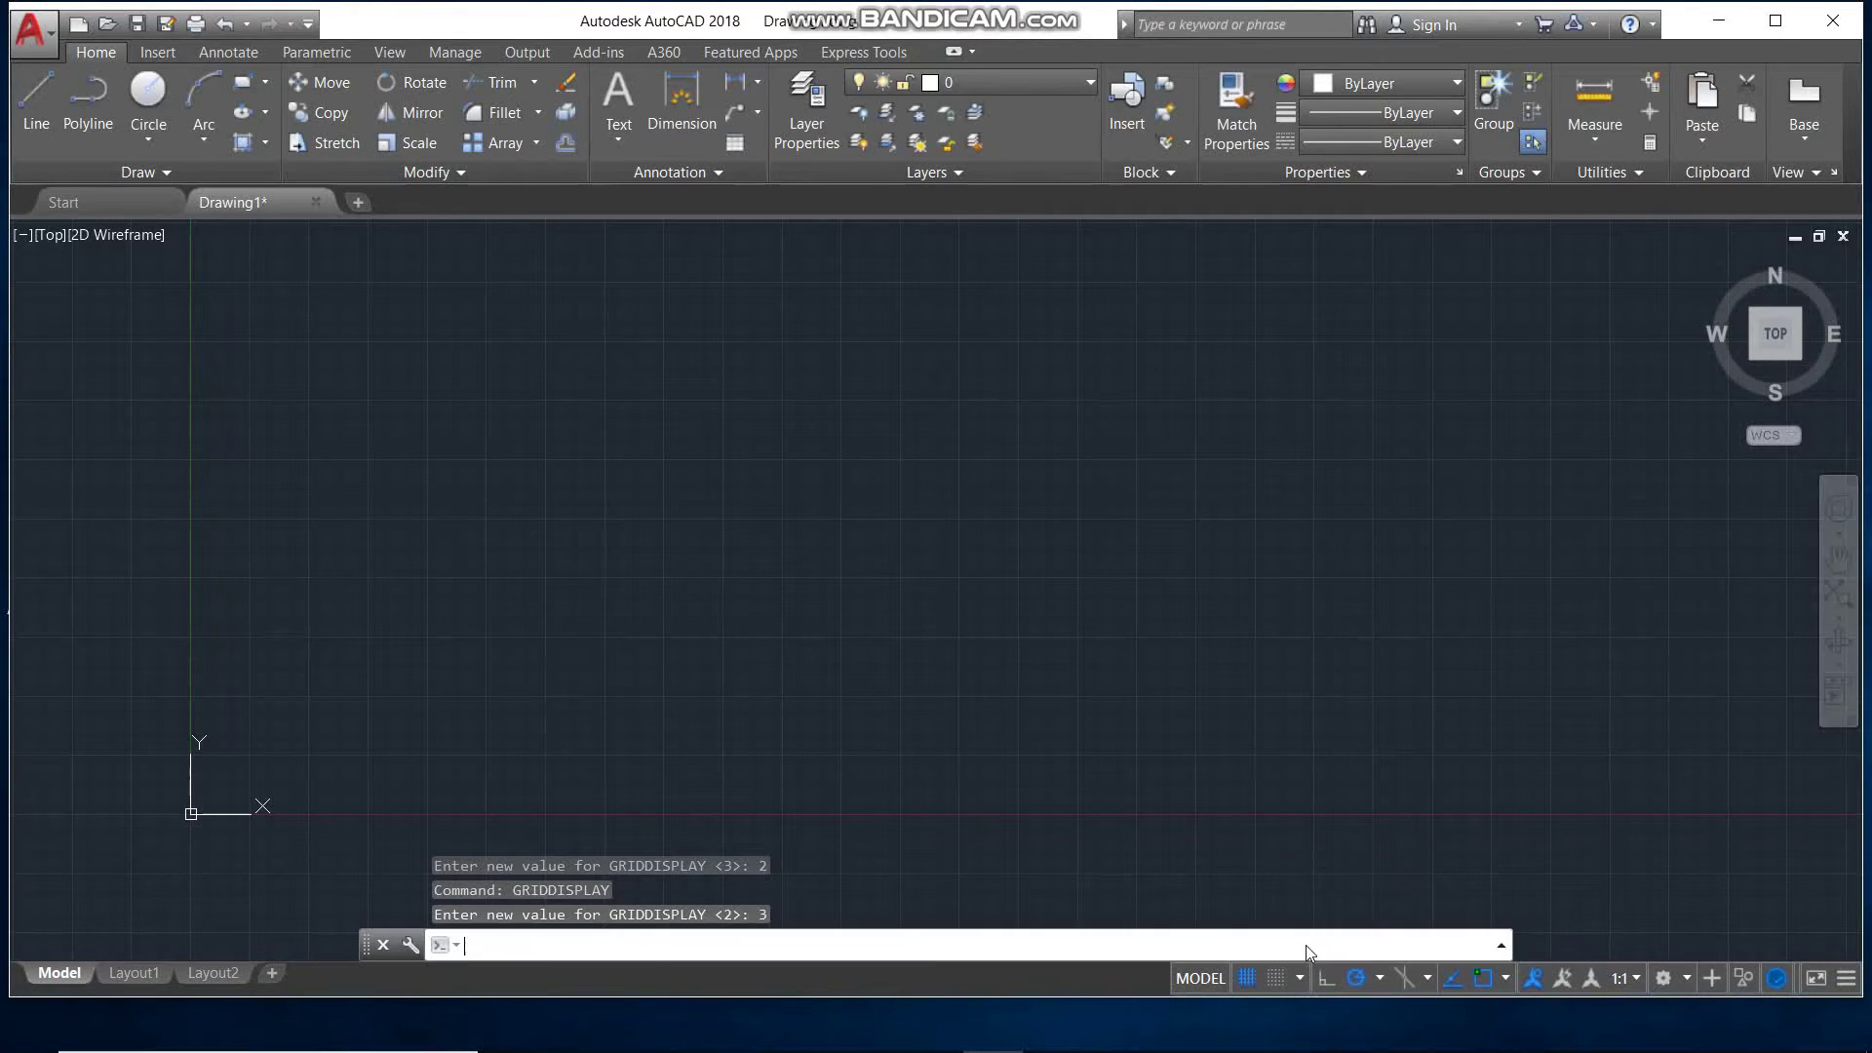
click(472, 341)
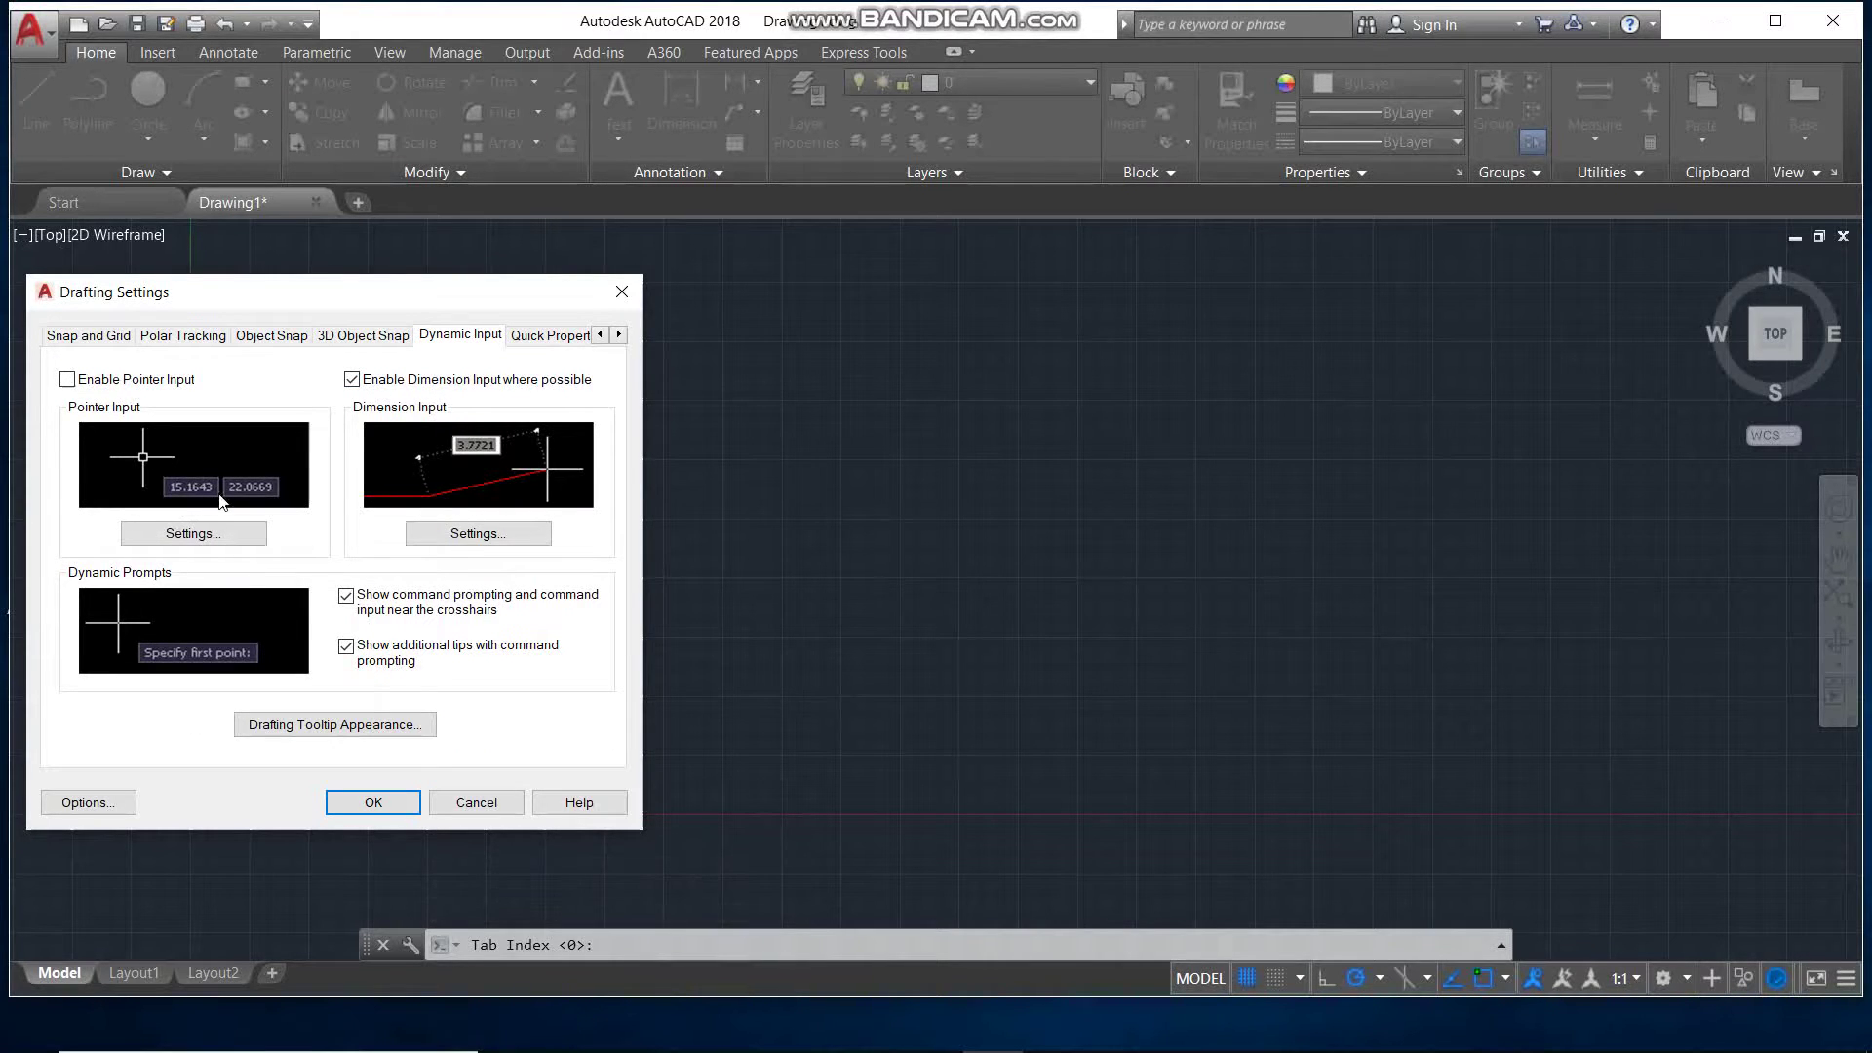
click(351, 802)
click(32, 137)
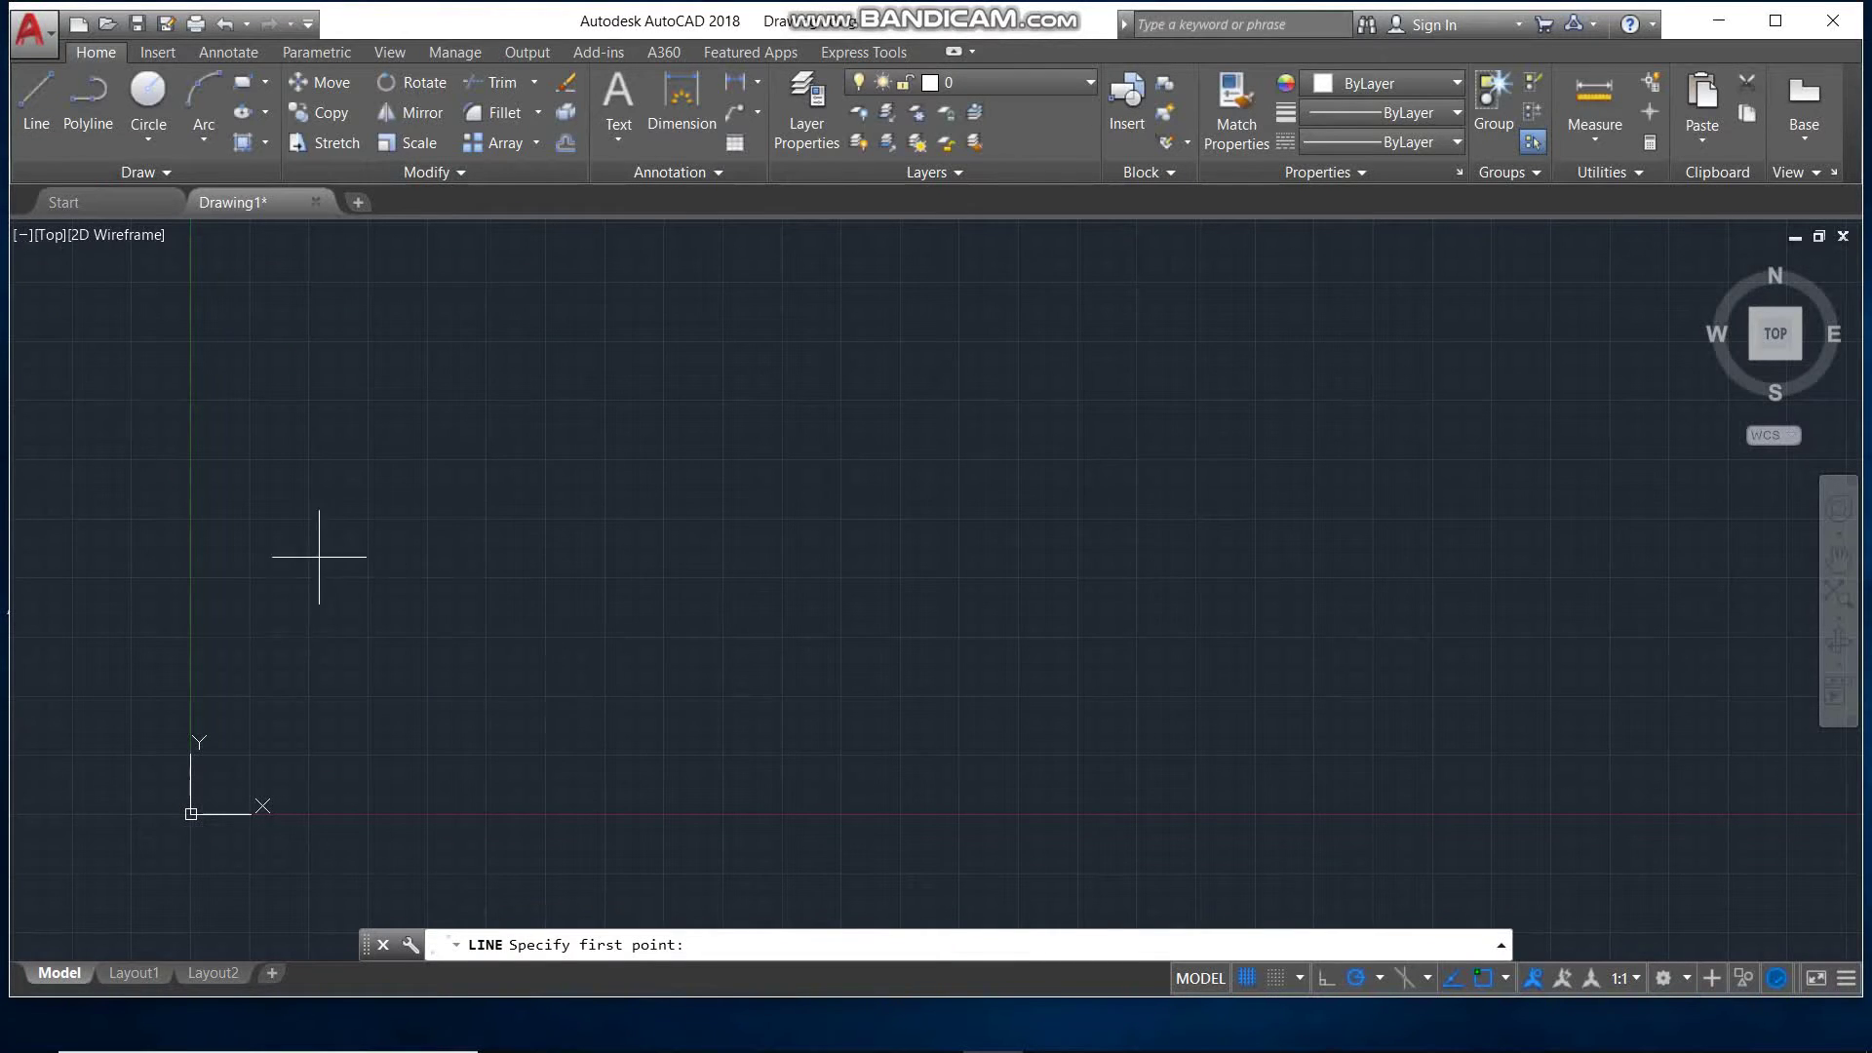
Draw a 10-unit line from a picked point and end the command.
click(330, 633)
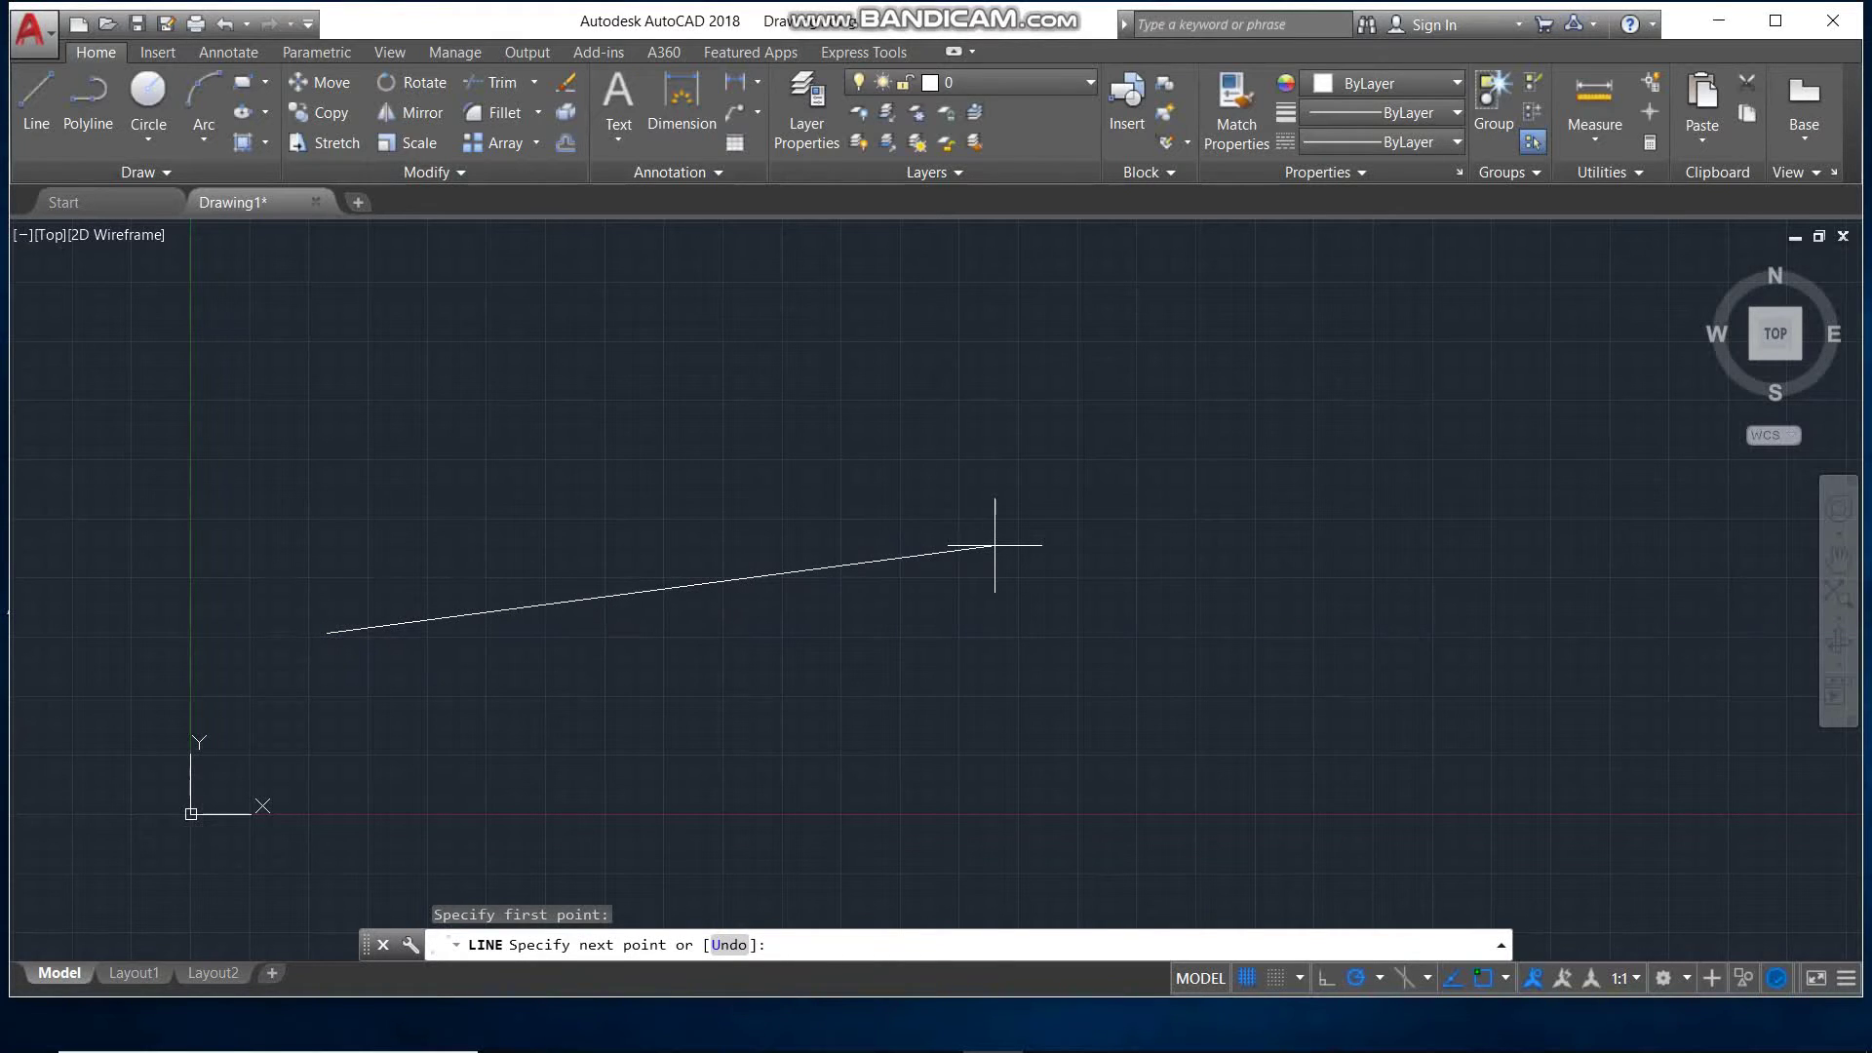
text(10)
key(Return)
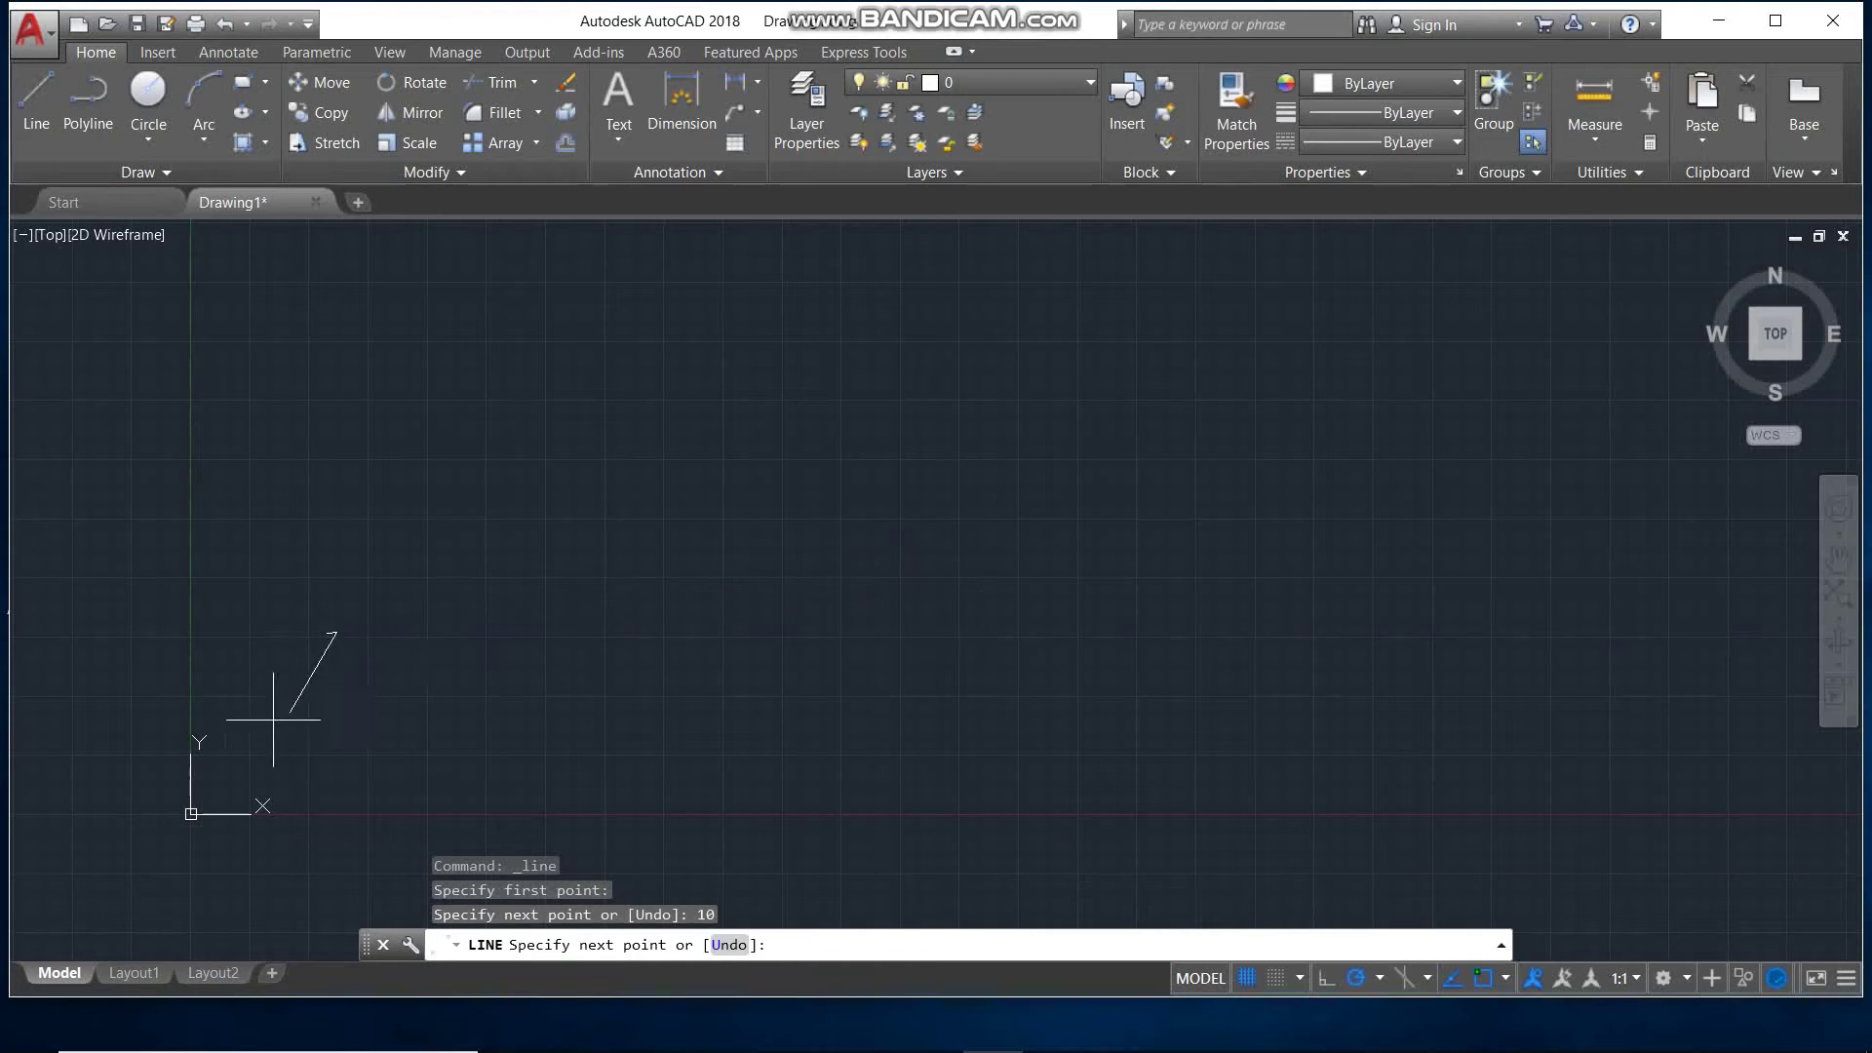
key(Escape)
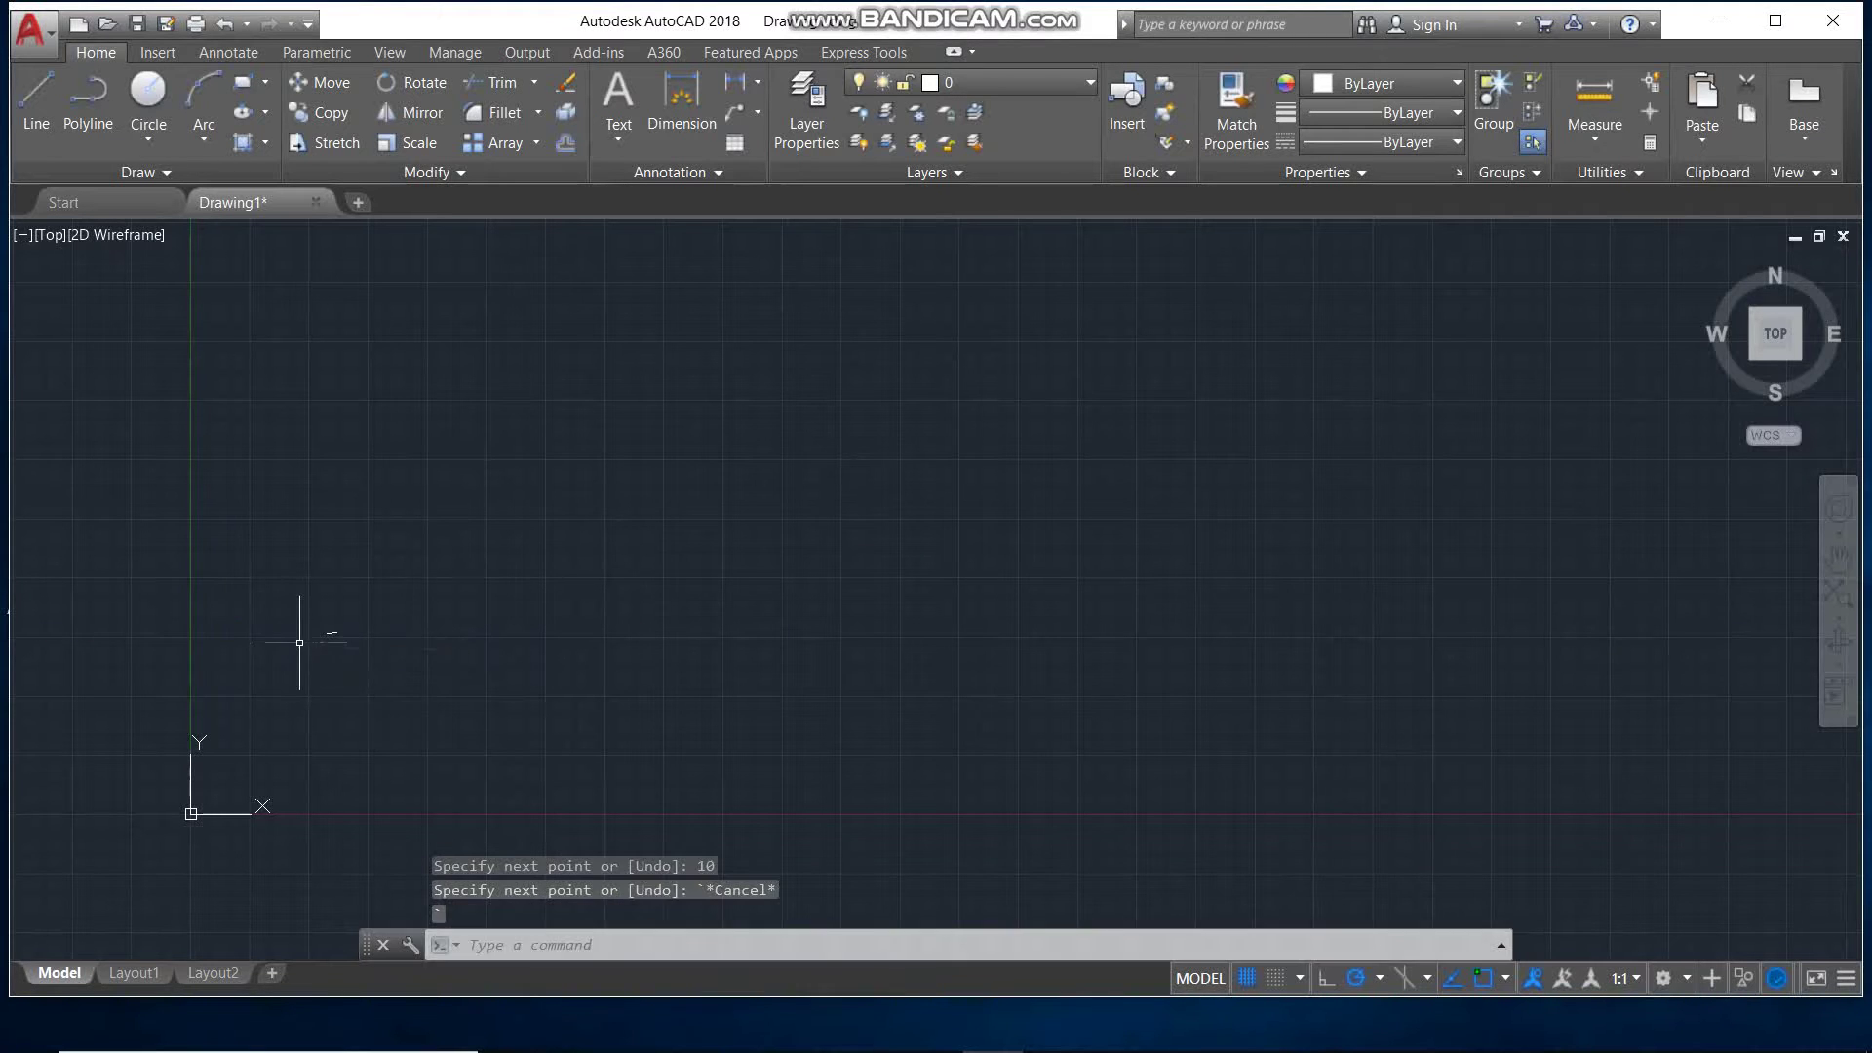
key(Escape)
Start another line at a new point, then cancel it.
scroll(300, 643, up, 3)
scroll(648, 585, up, 2)
scroll(656, 535, up, 2)
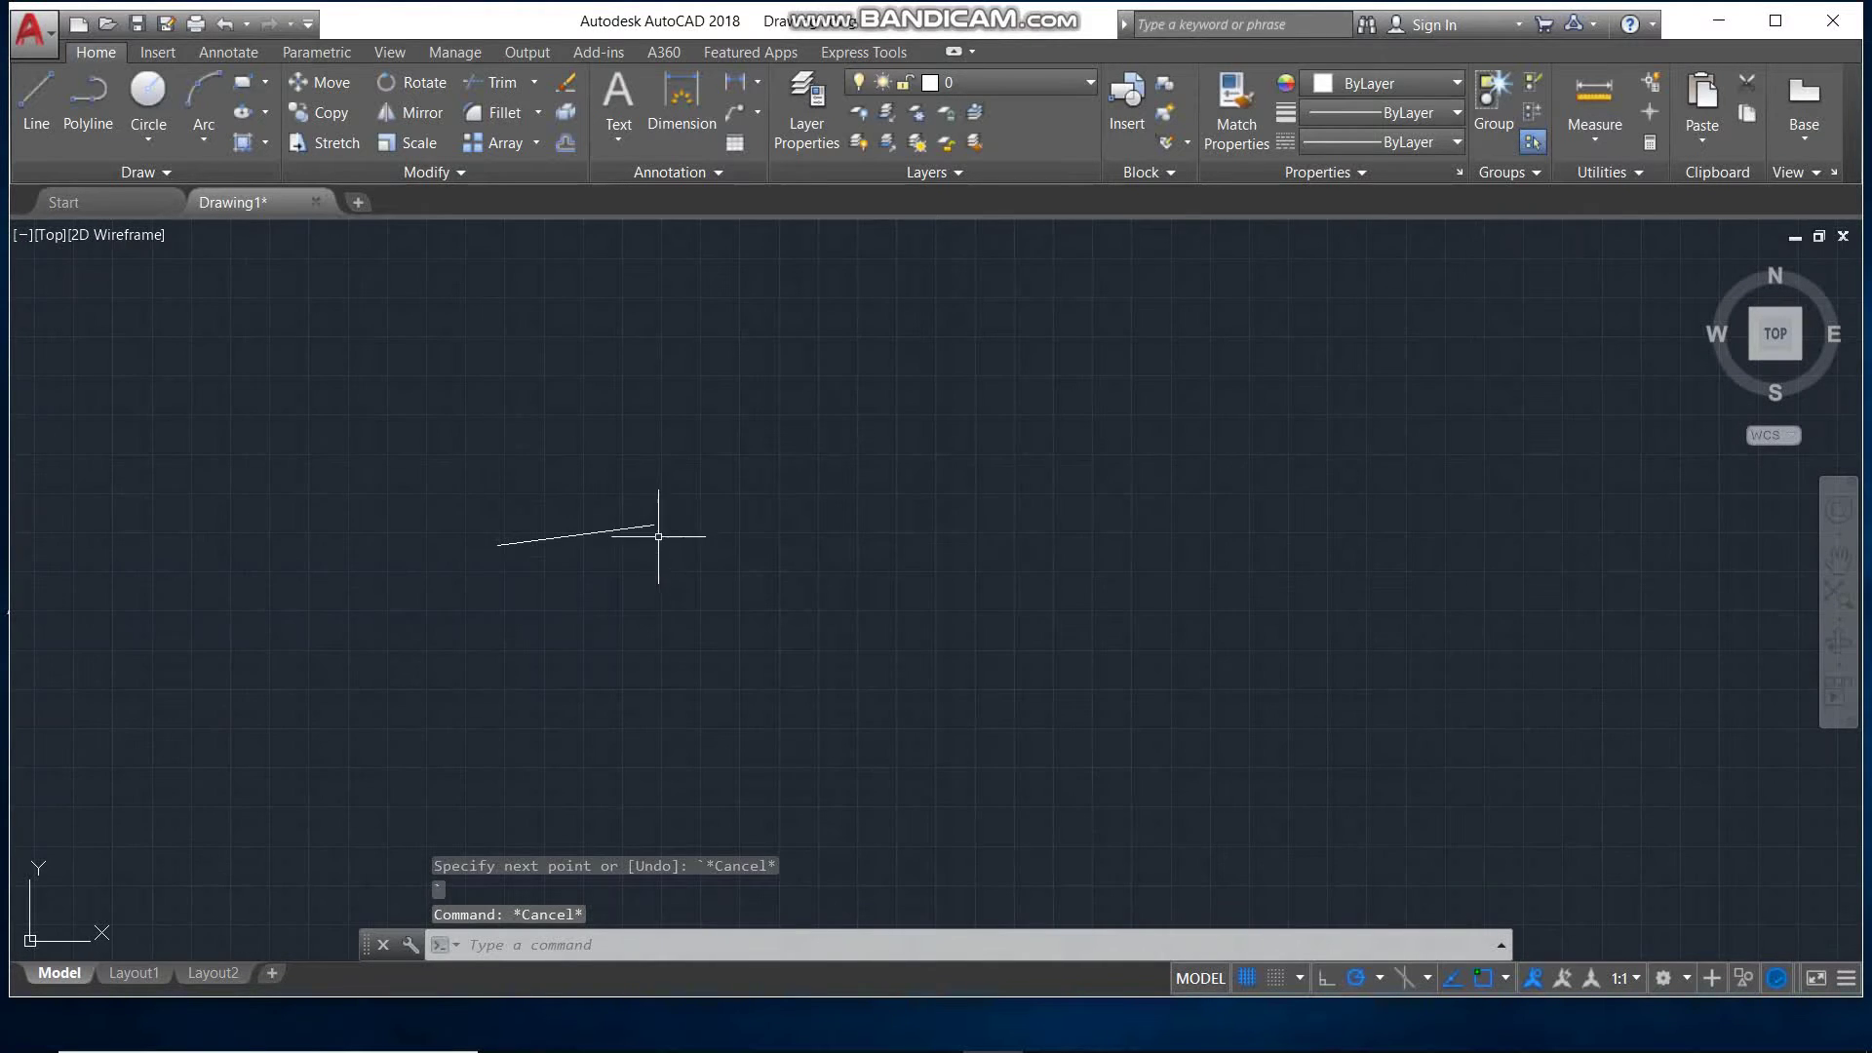
click(36, 97)
click(307, 292)
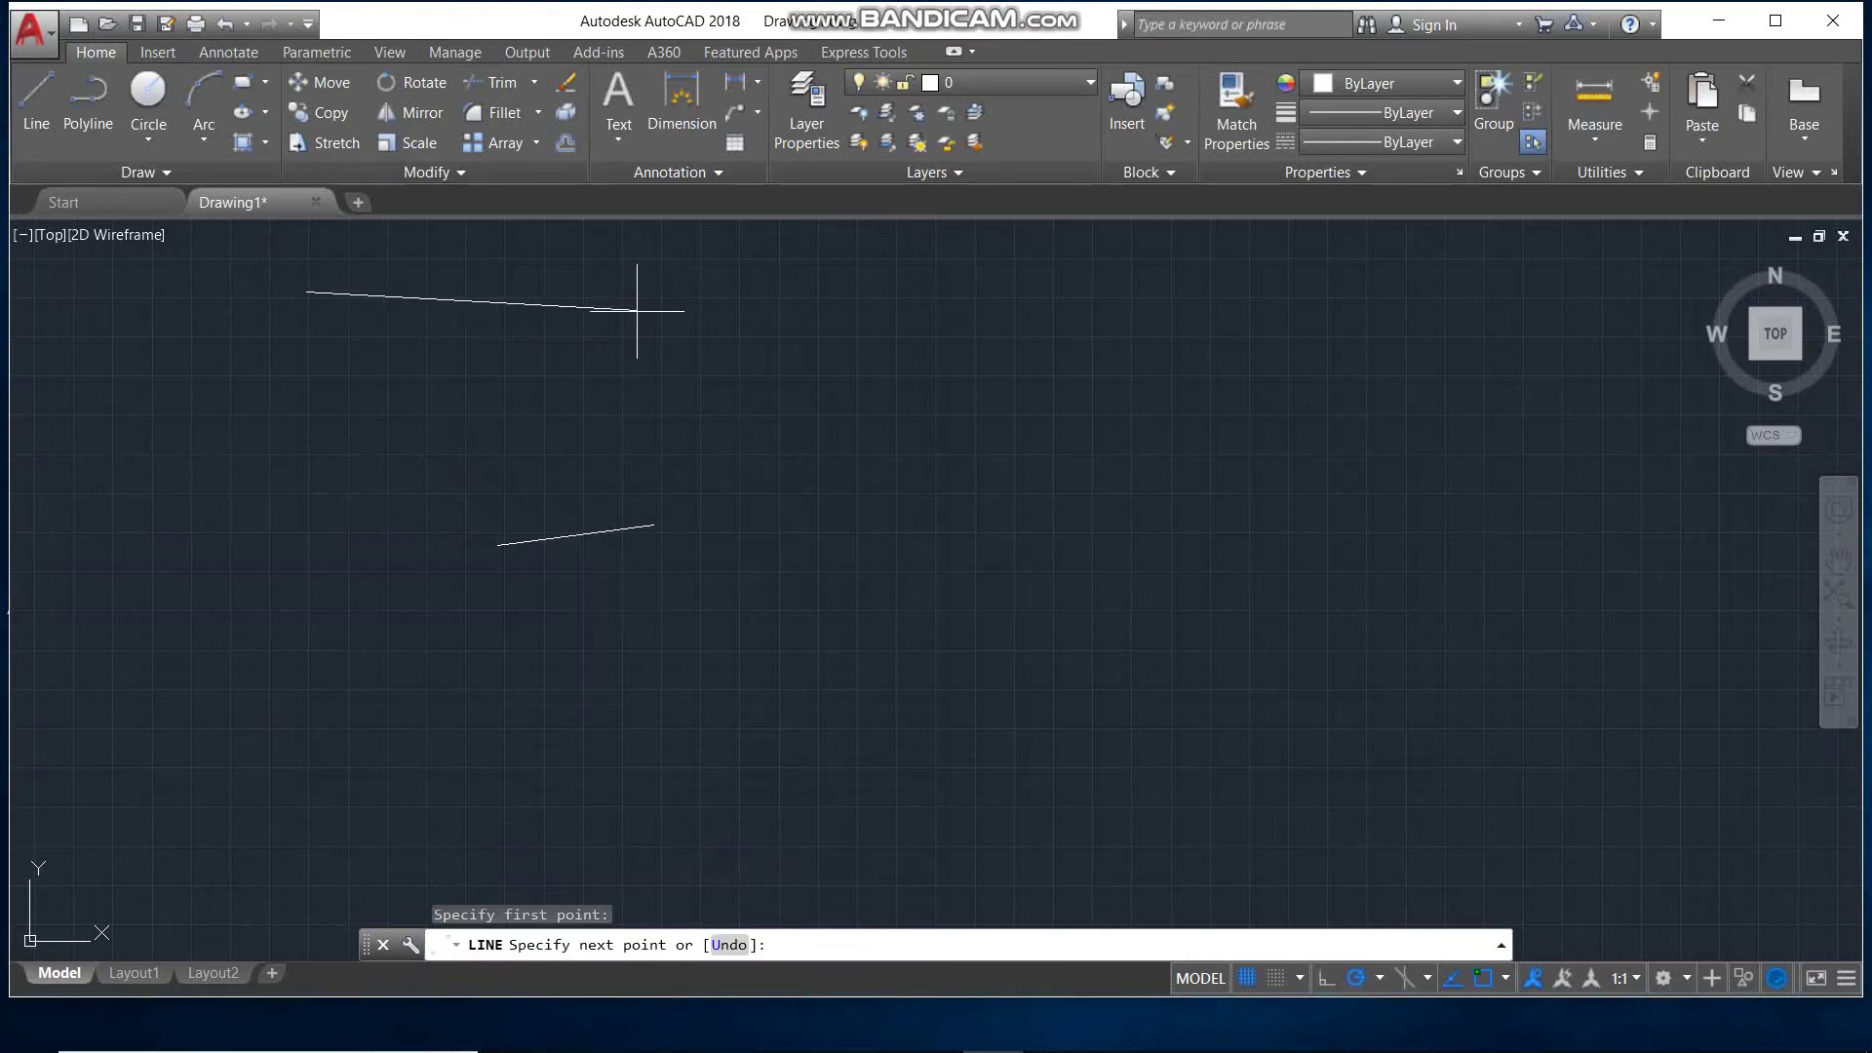
key(Escape)
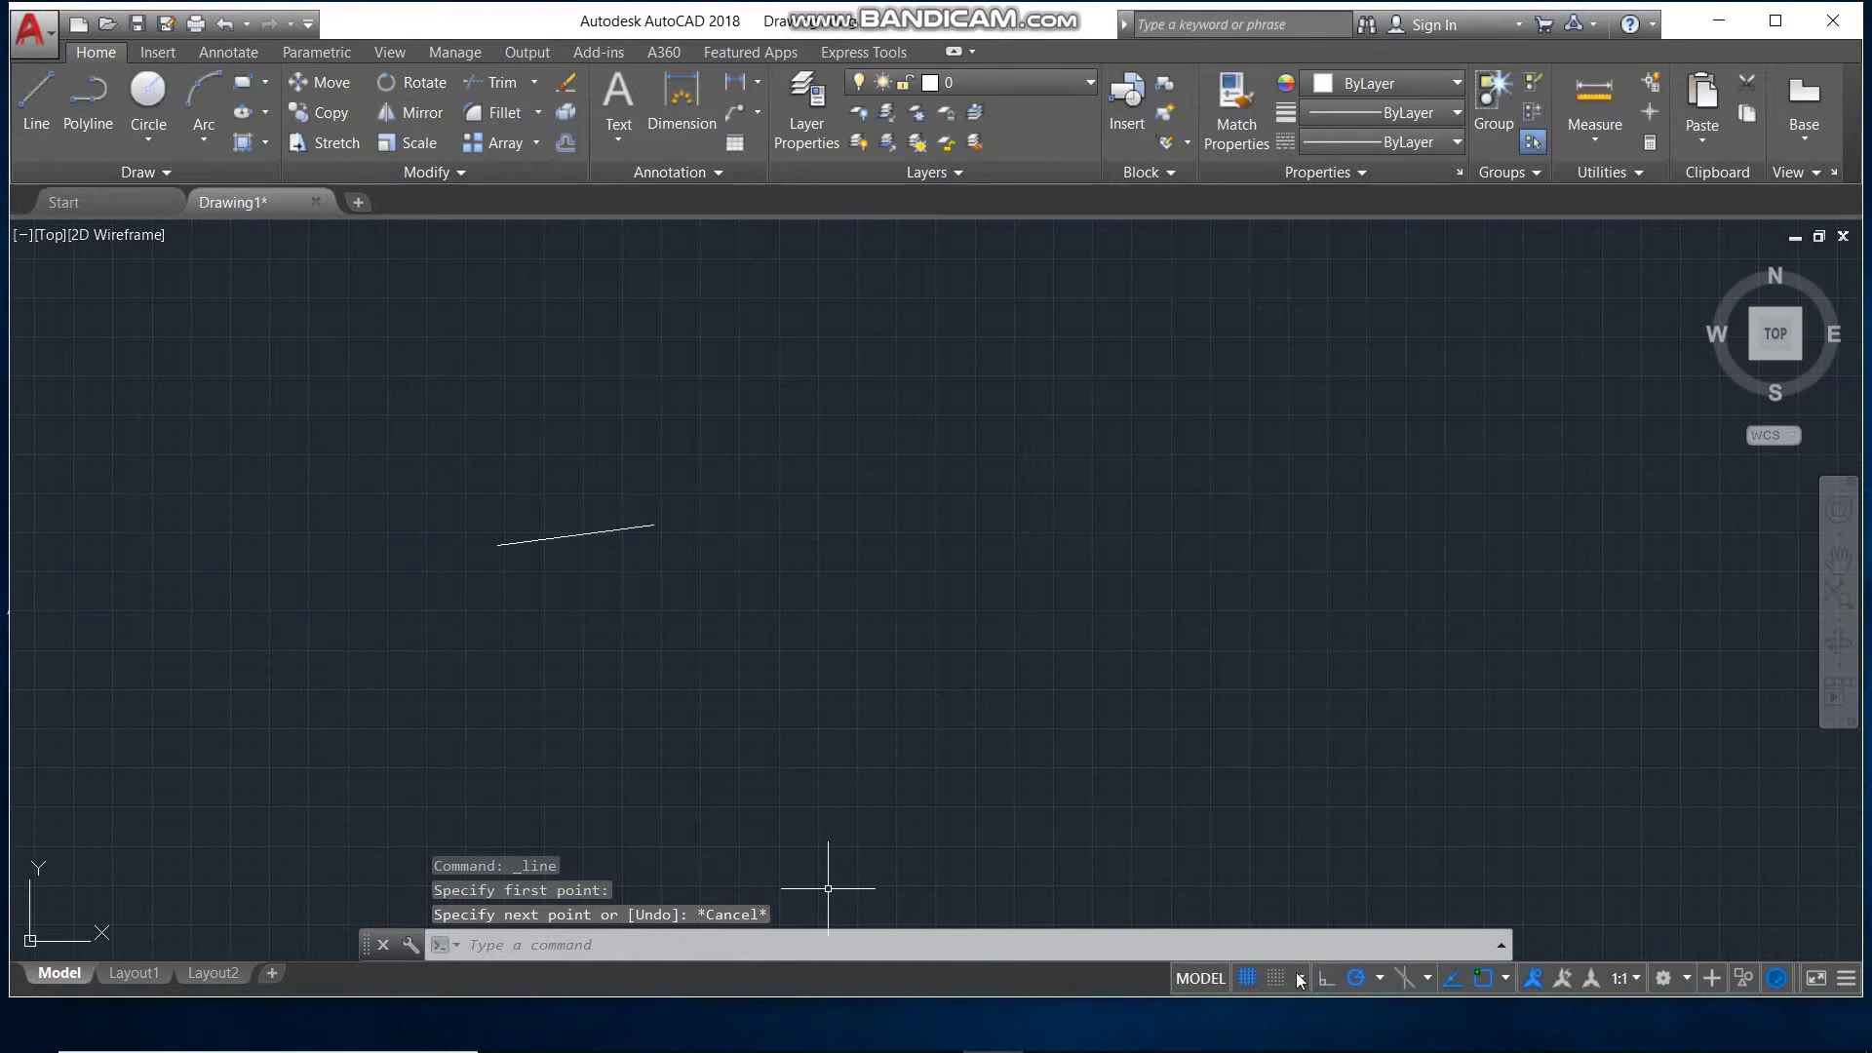
Enable Pointer Input on the Dynamic Input tab of Drafting Settings.
click(1300, 980)
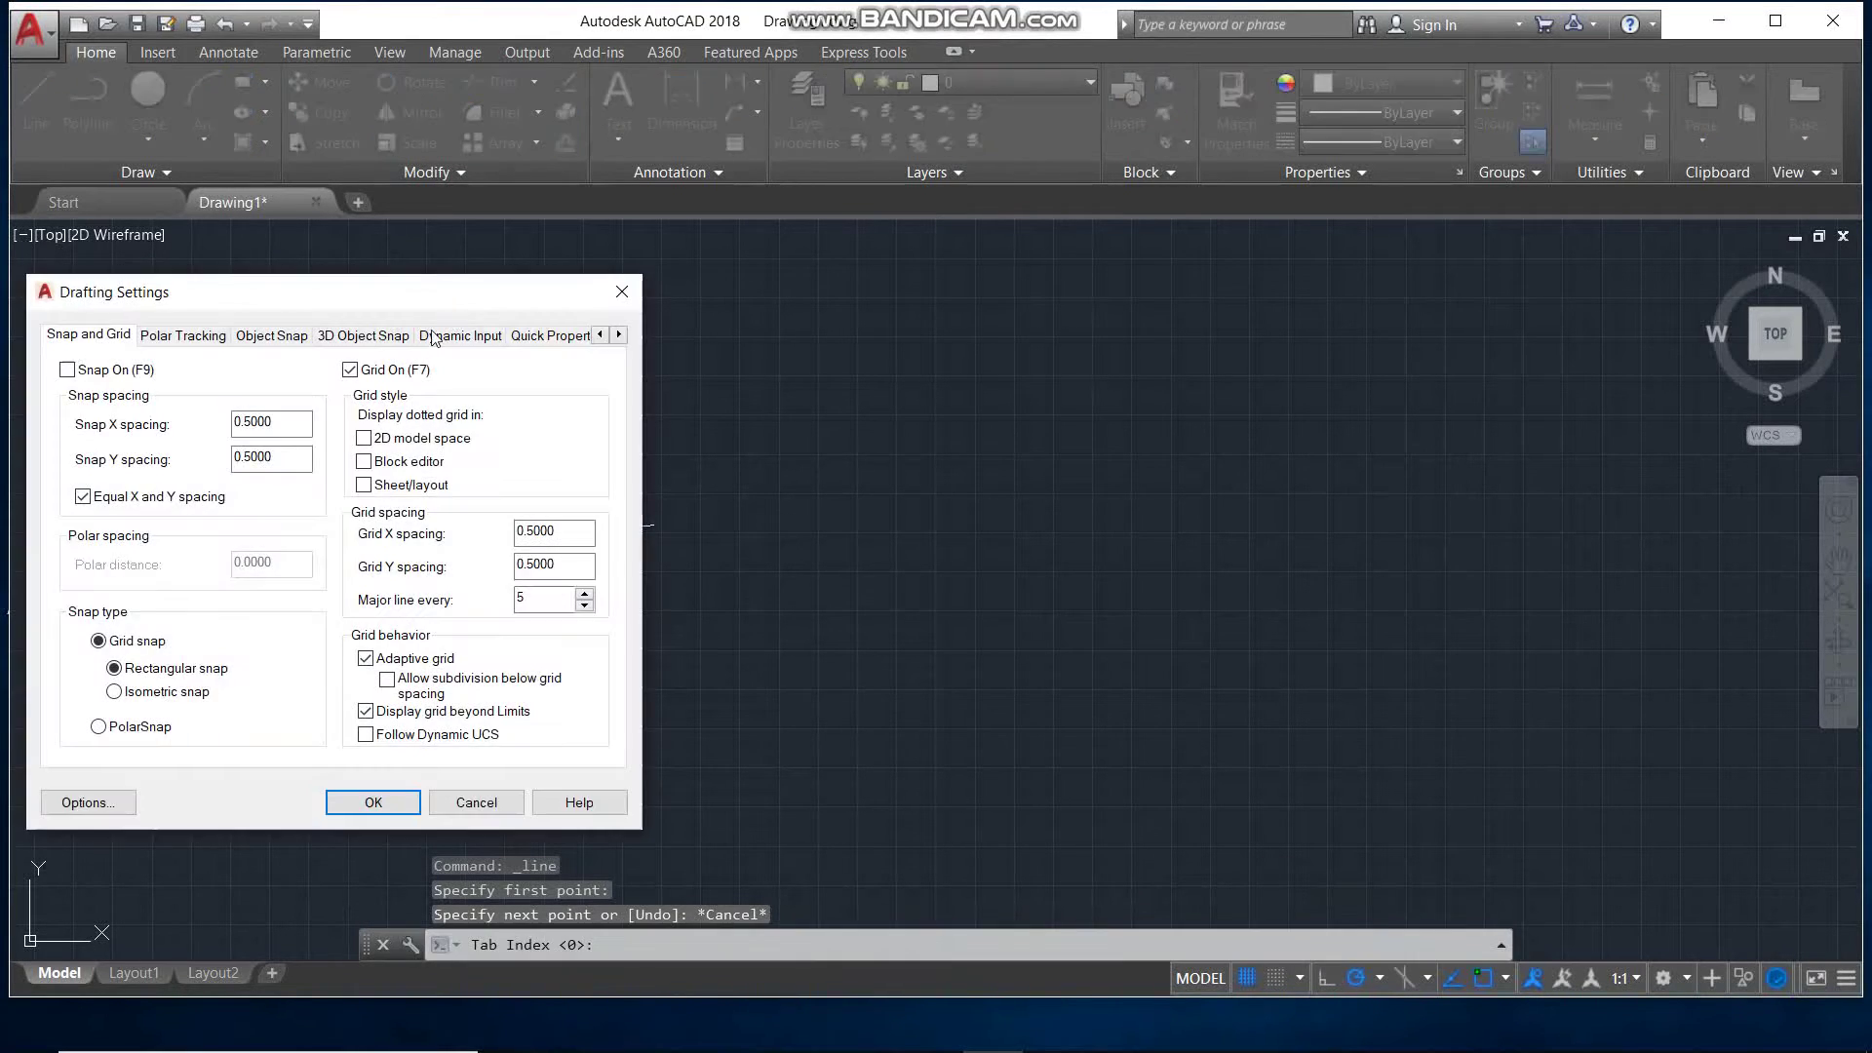
click(434, 337)
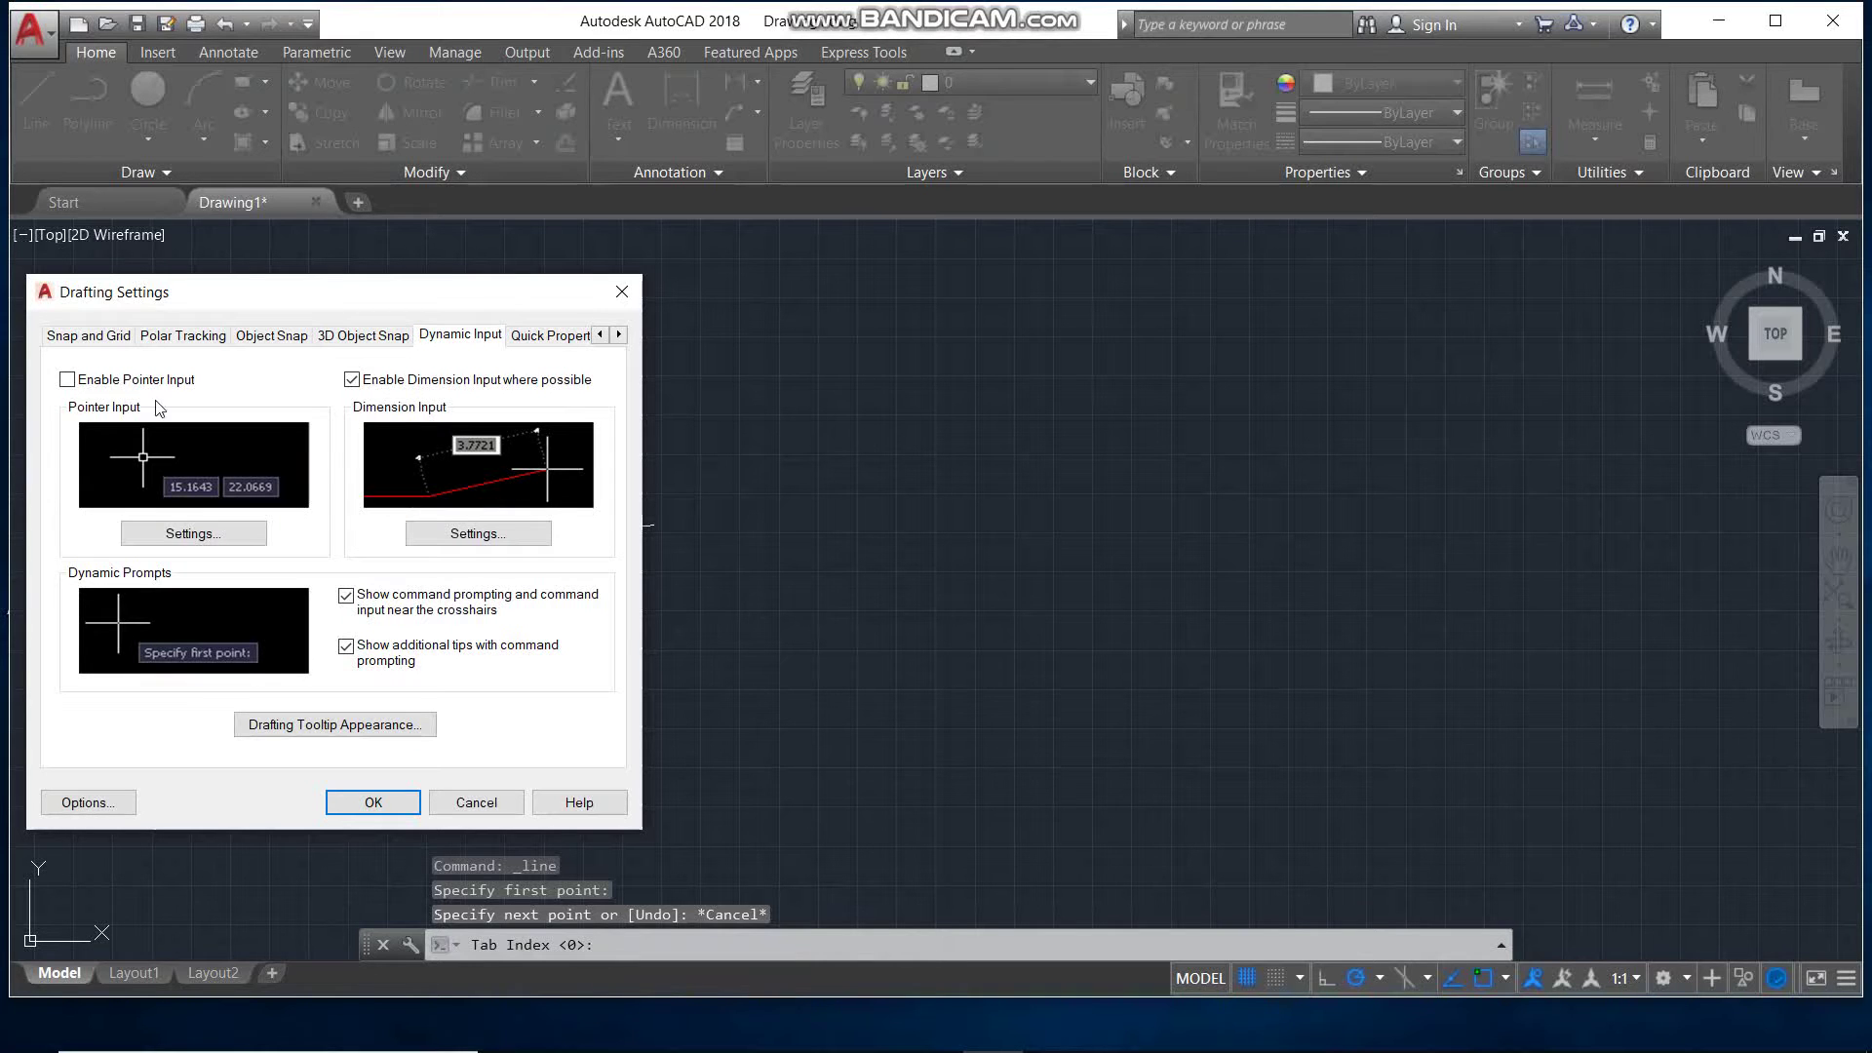
click(68, 379)
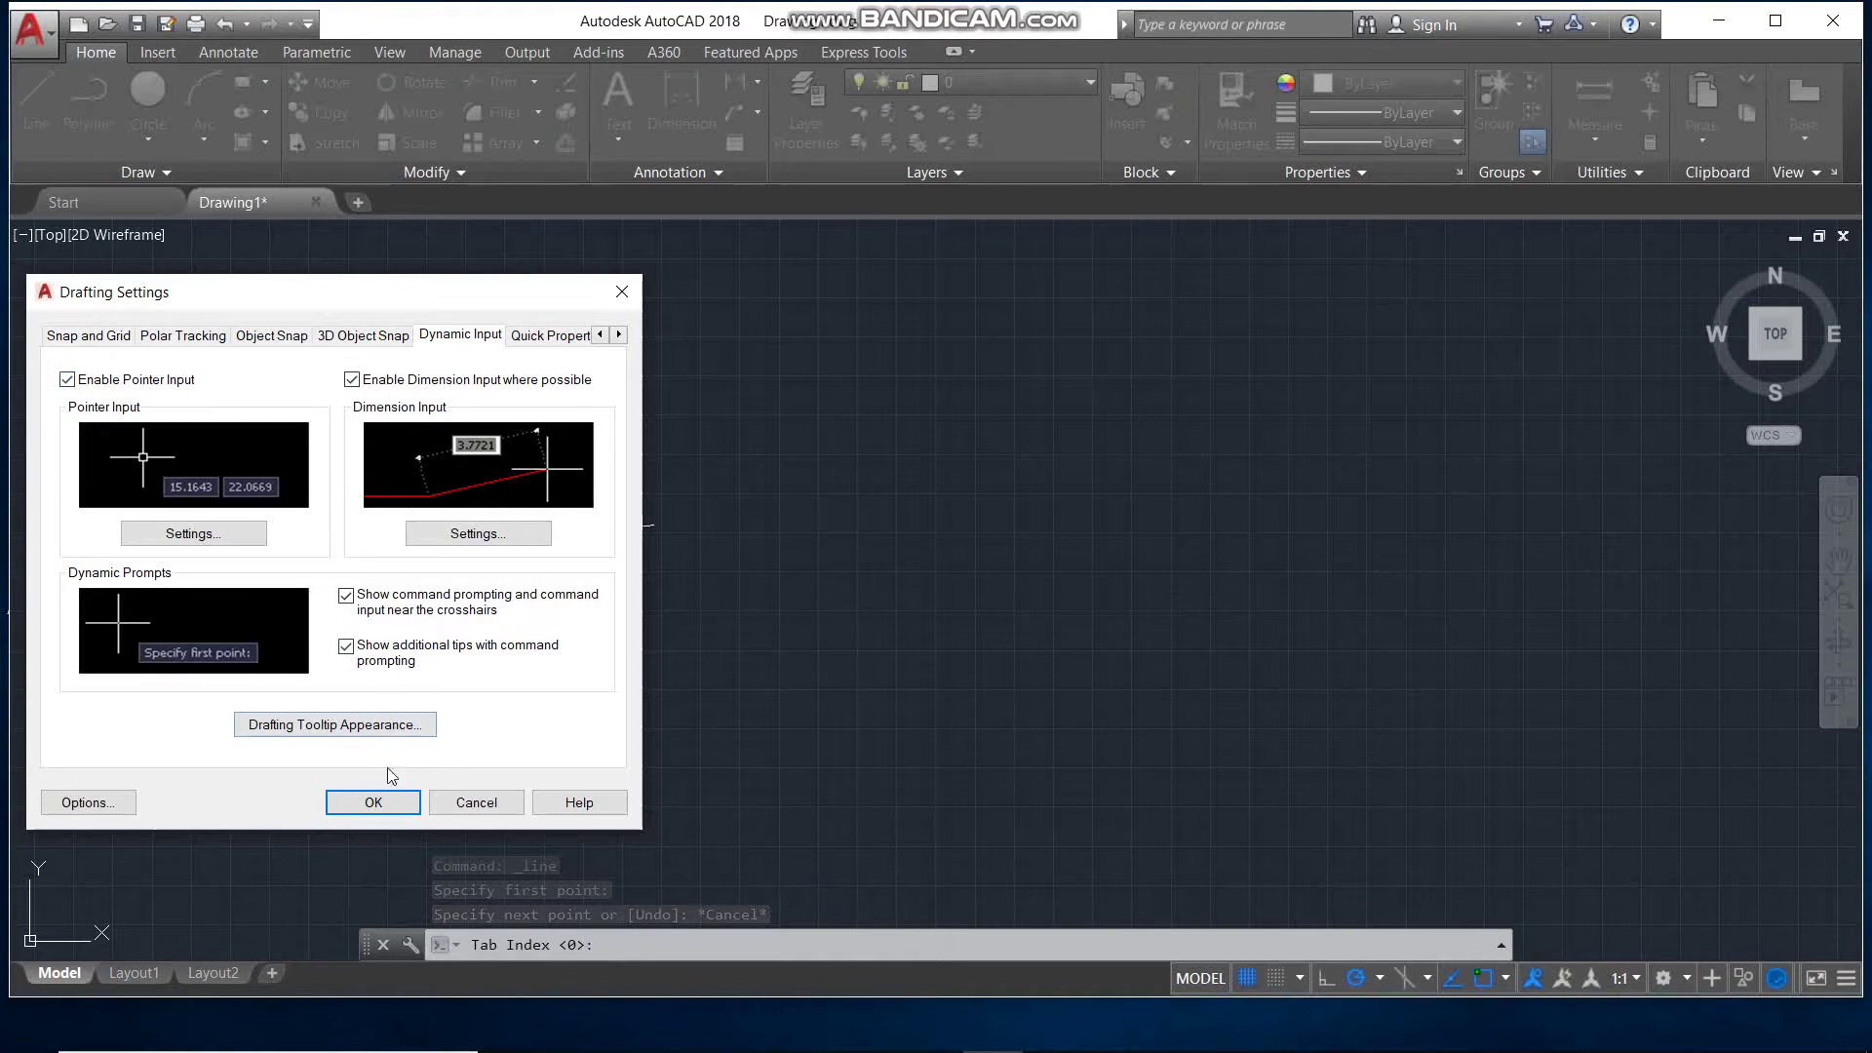
click(390, 804)
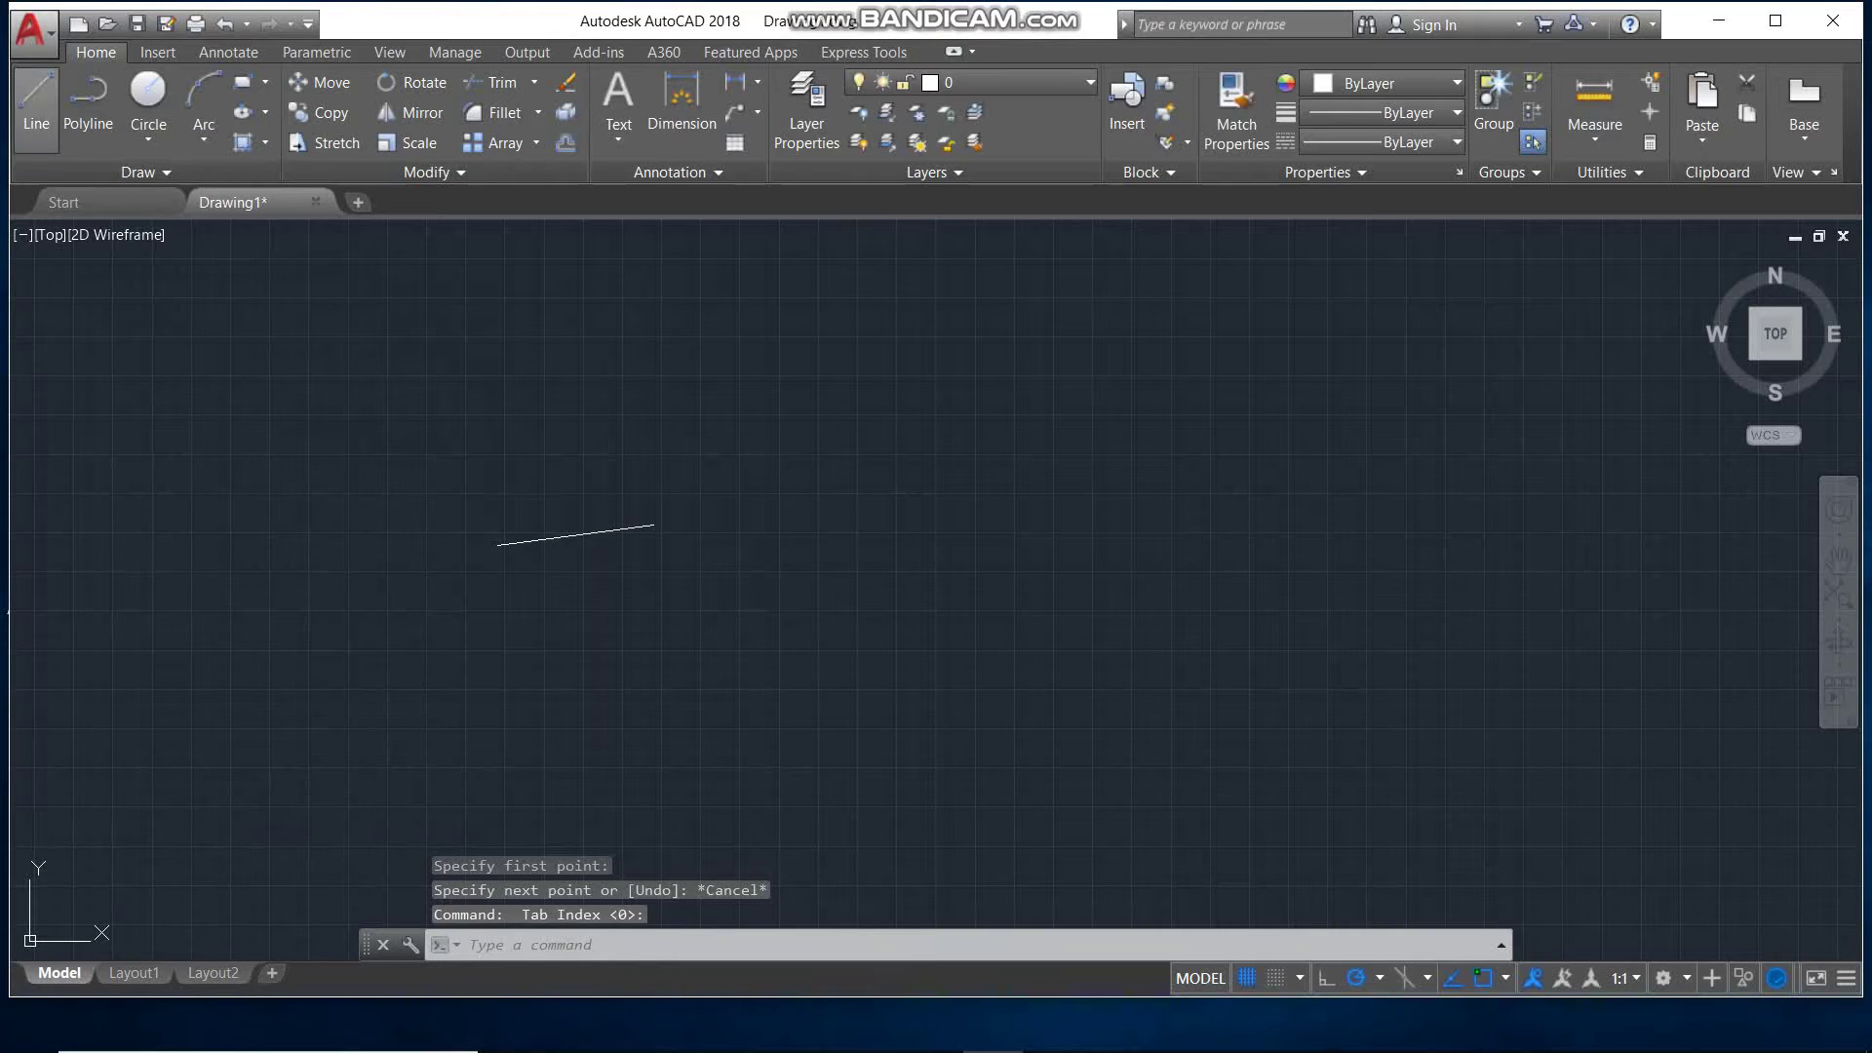
click(36, 102)
Draw two connected 10-unit segments from a picked point and finish the line.
click(485, 666)
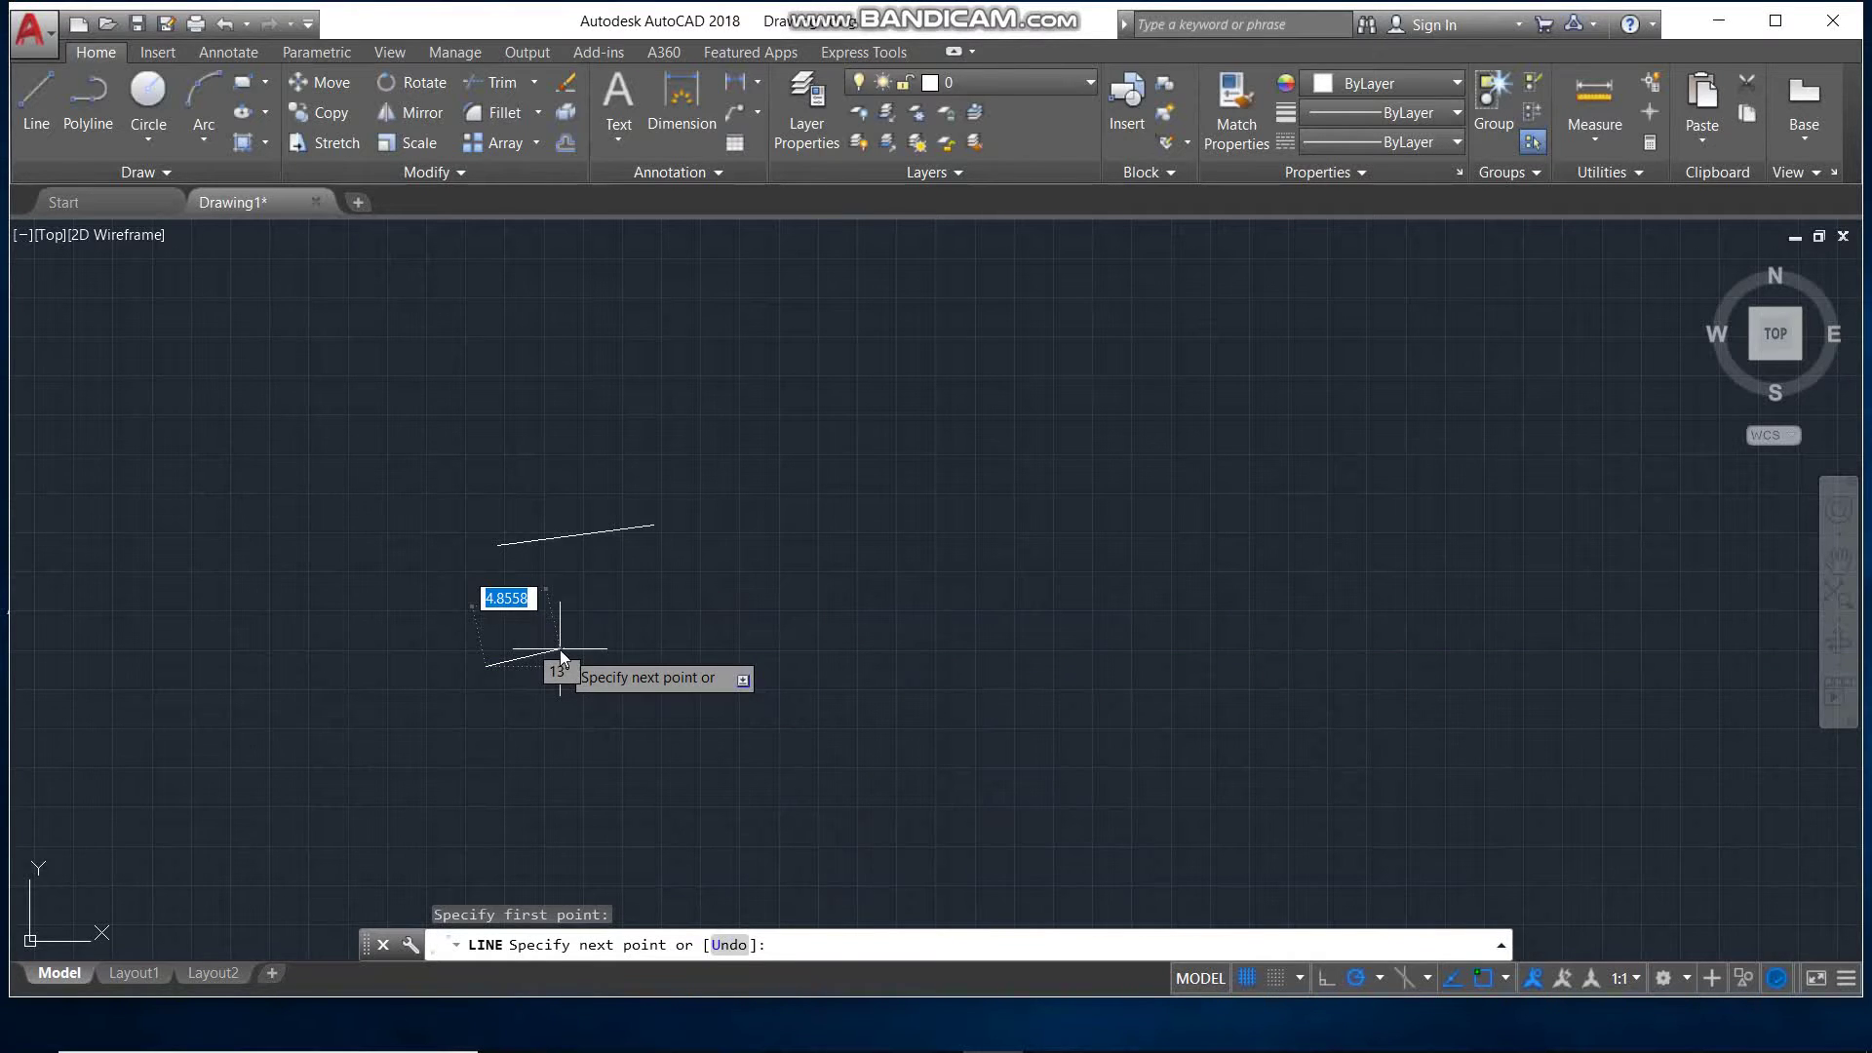
text(10)
key(Return)
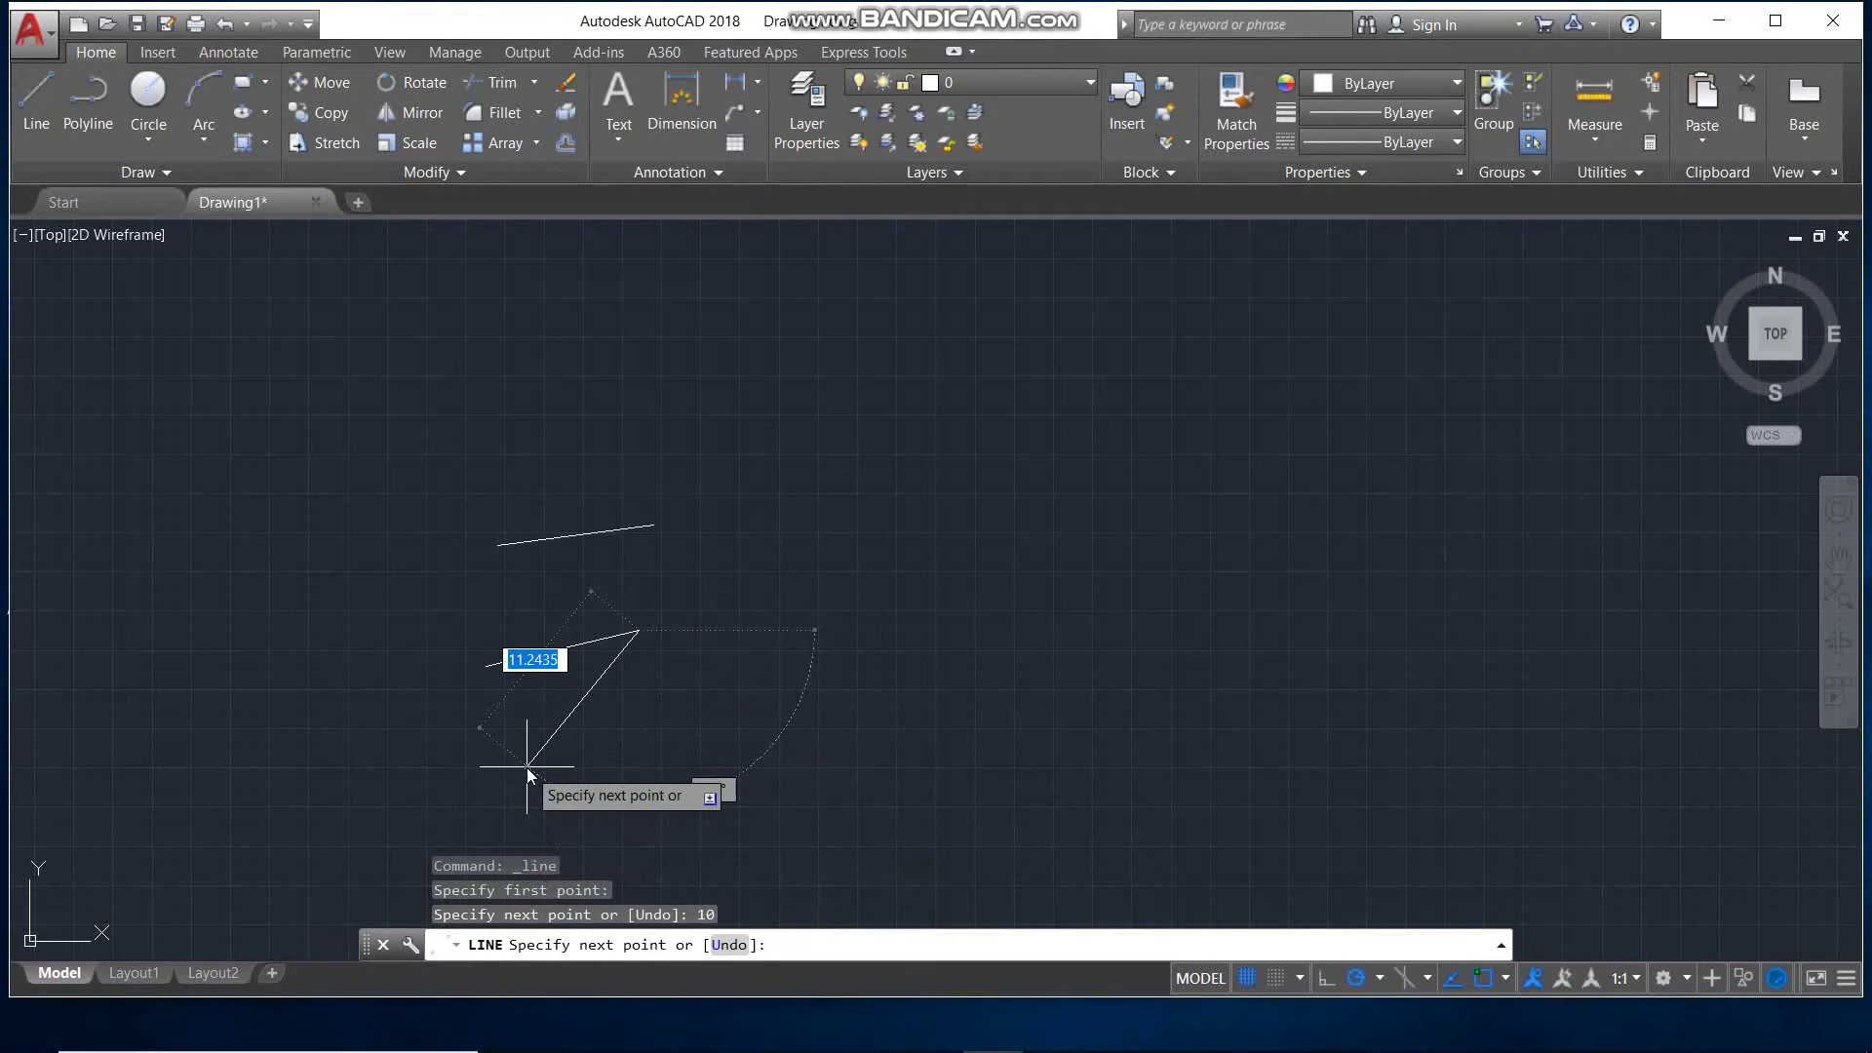
text(10)
key(Return)
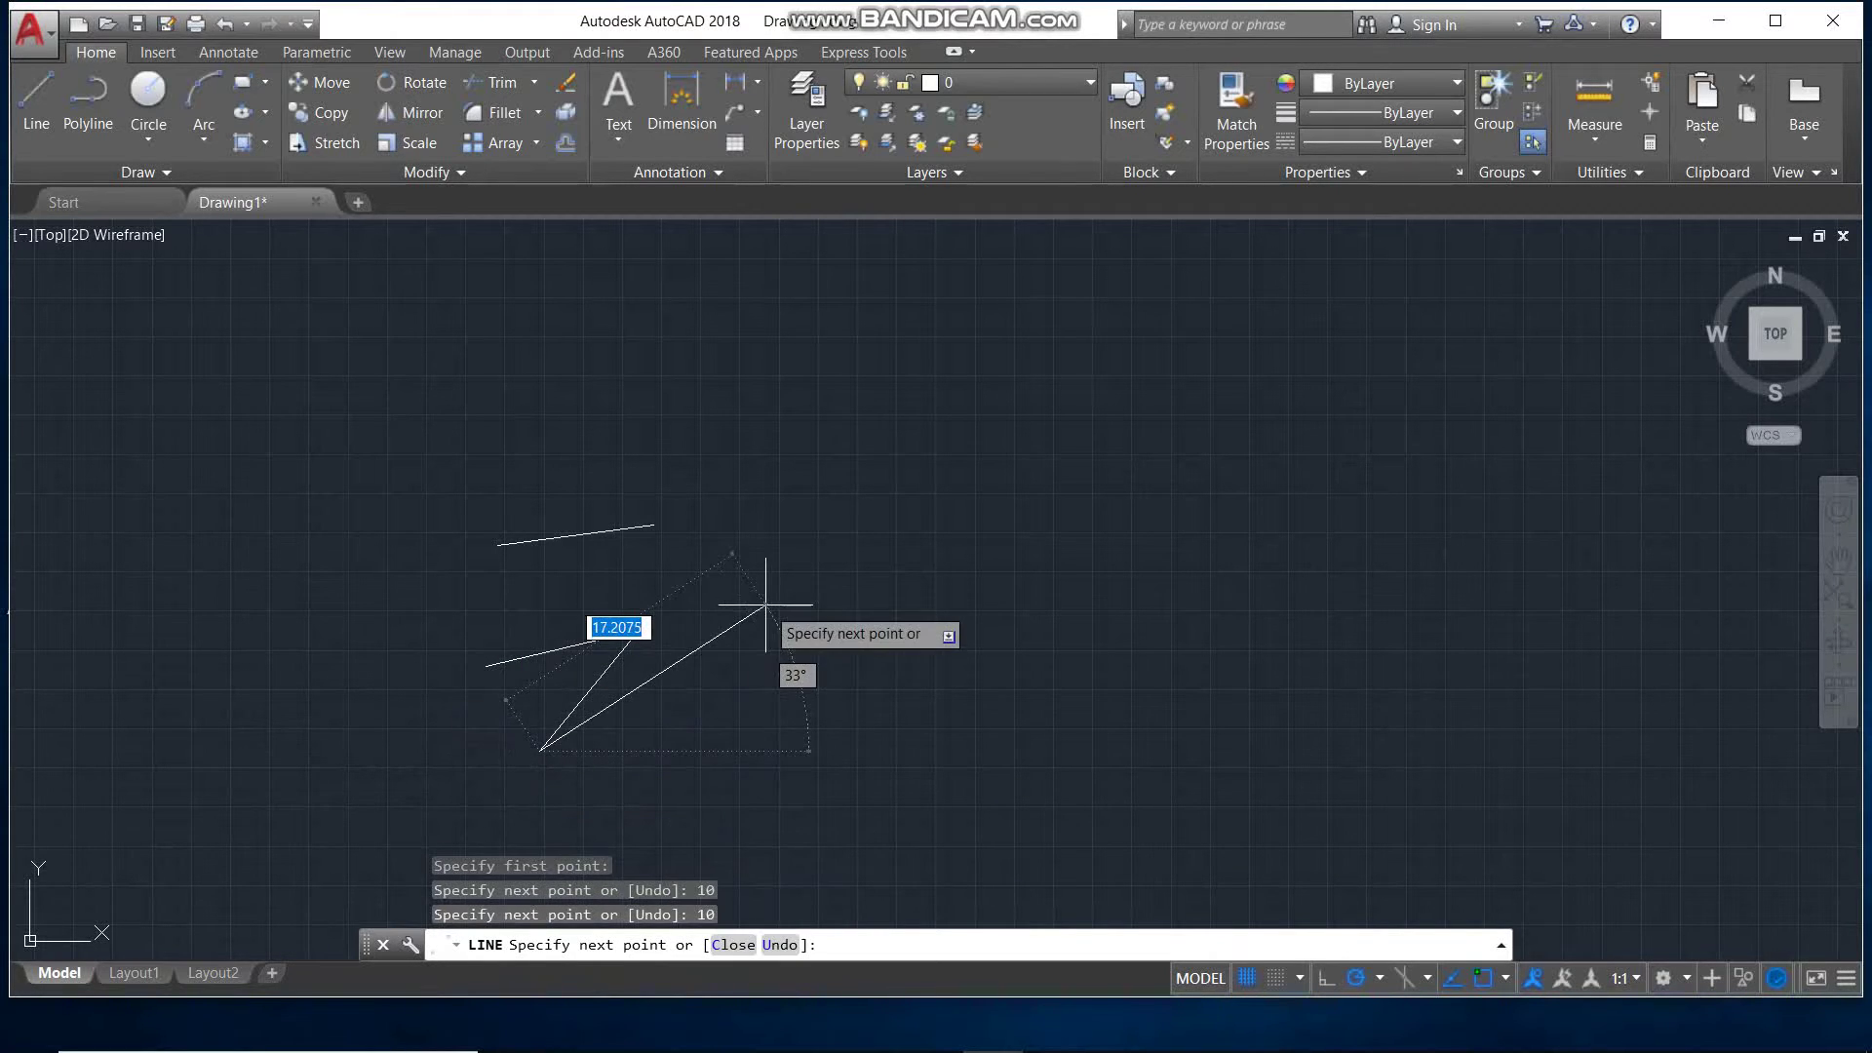
key(Escape)
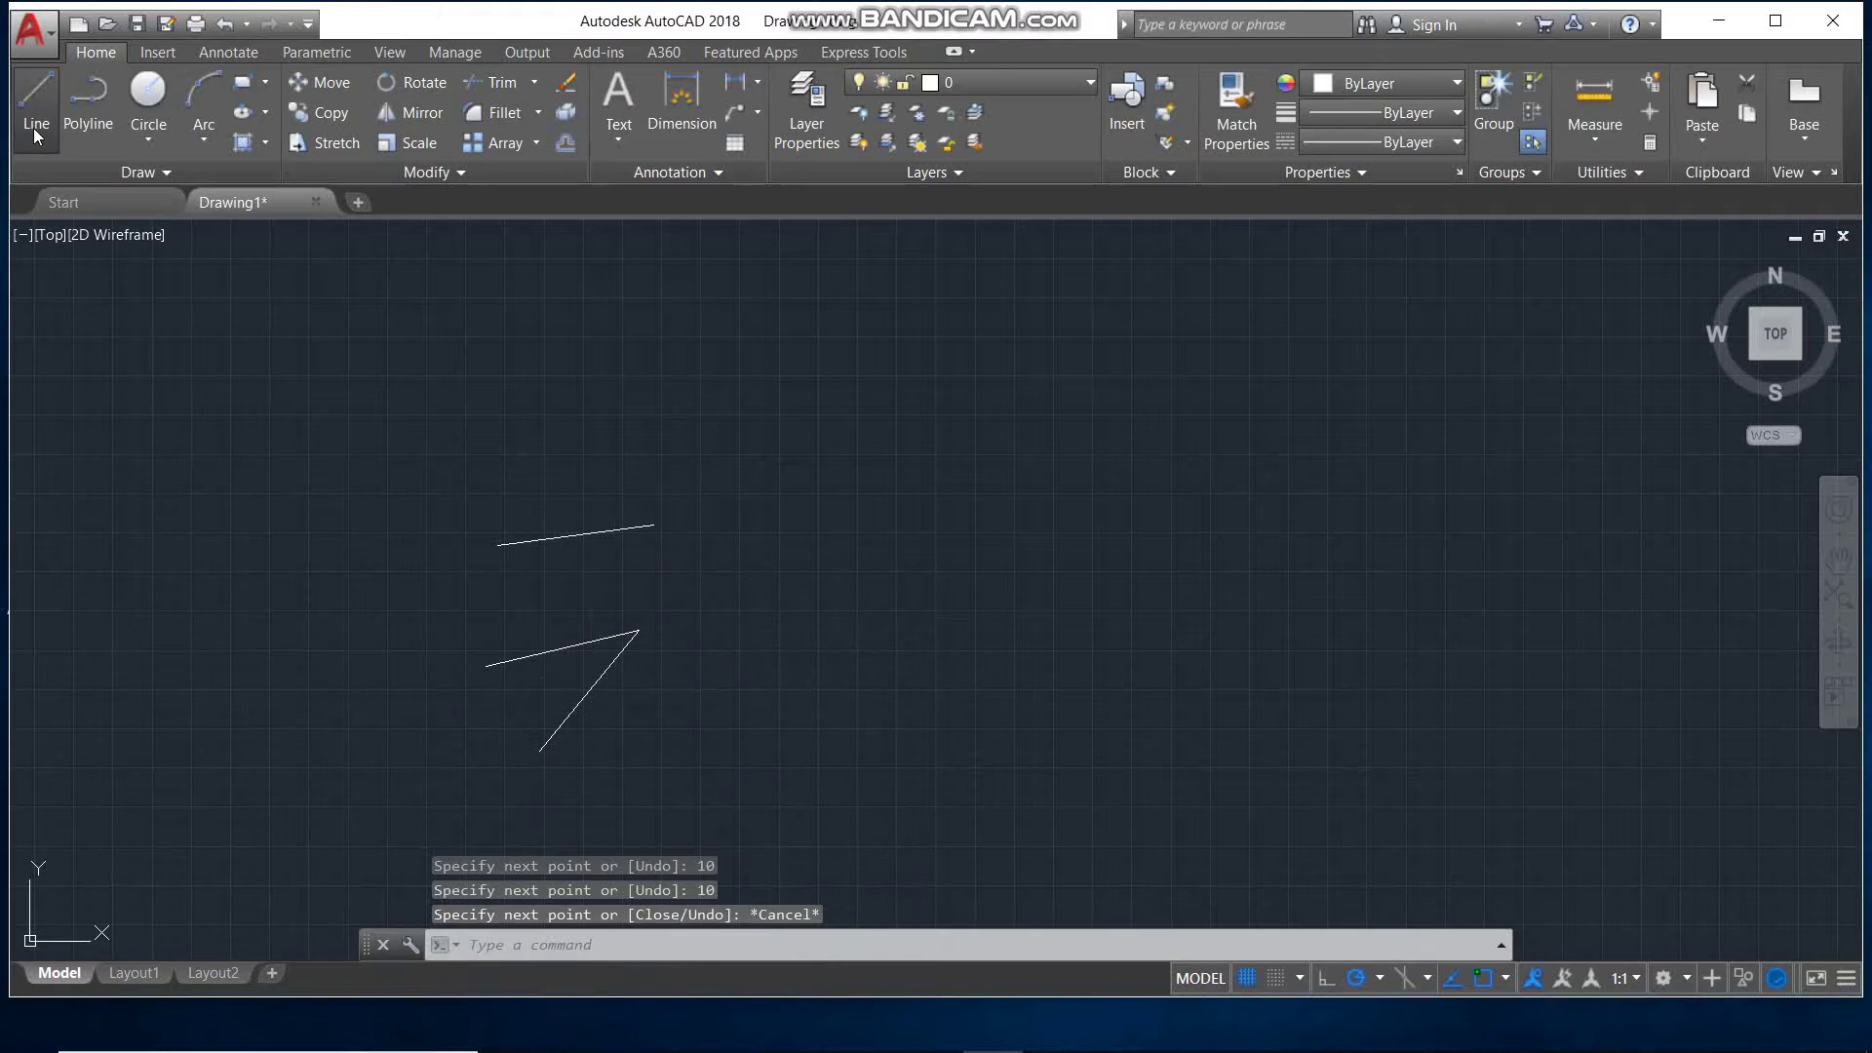
click(36, 98)
Draw a line from a picked point to 10,10, zoom to view it, then end it.
click(646, 452)
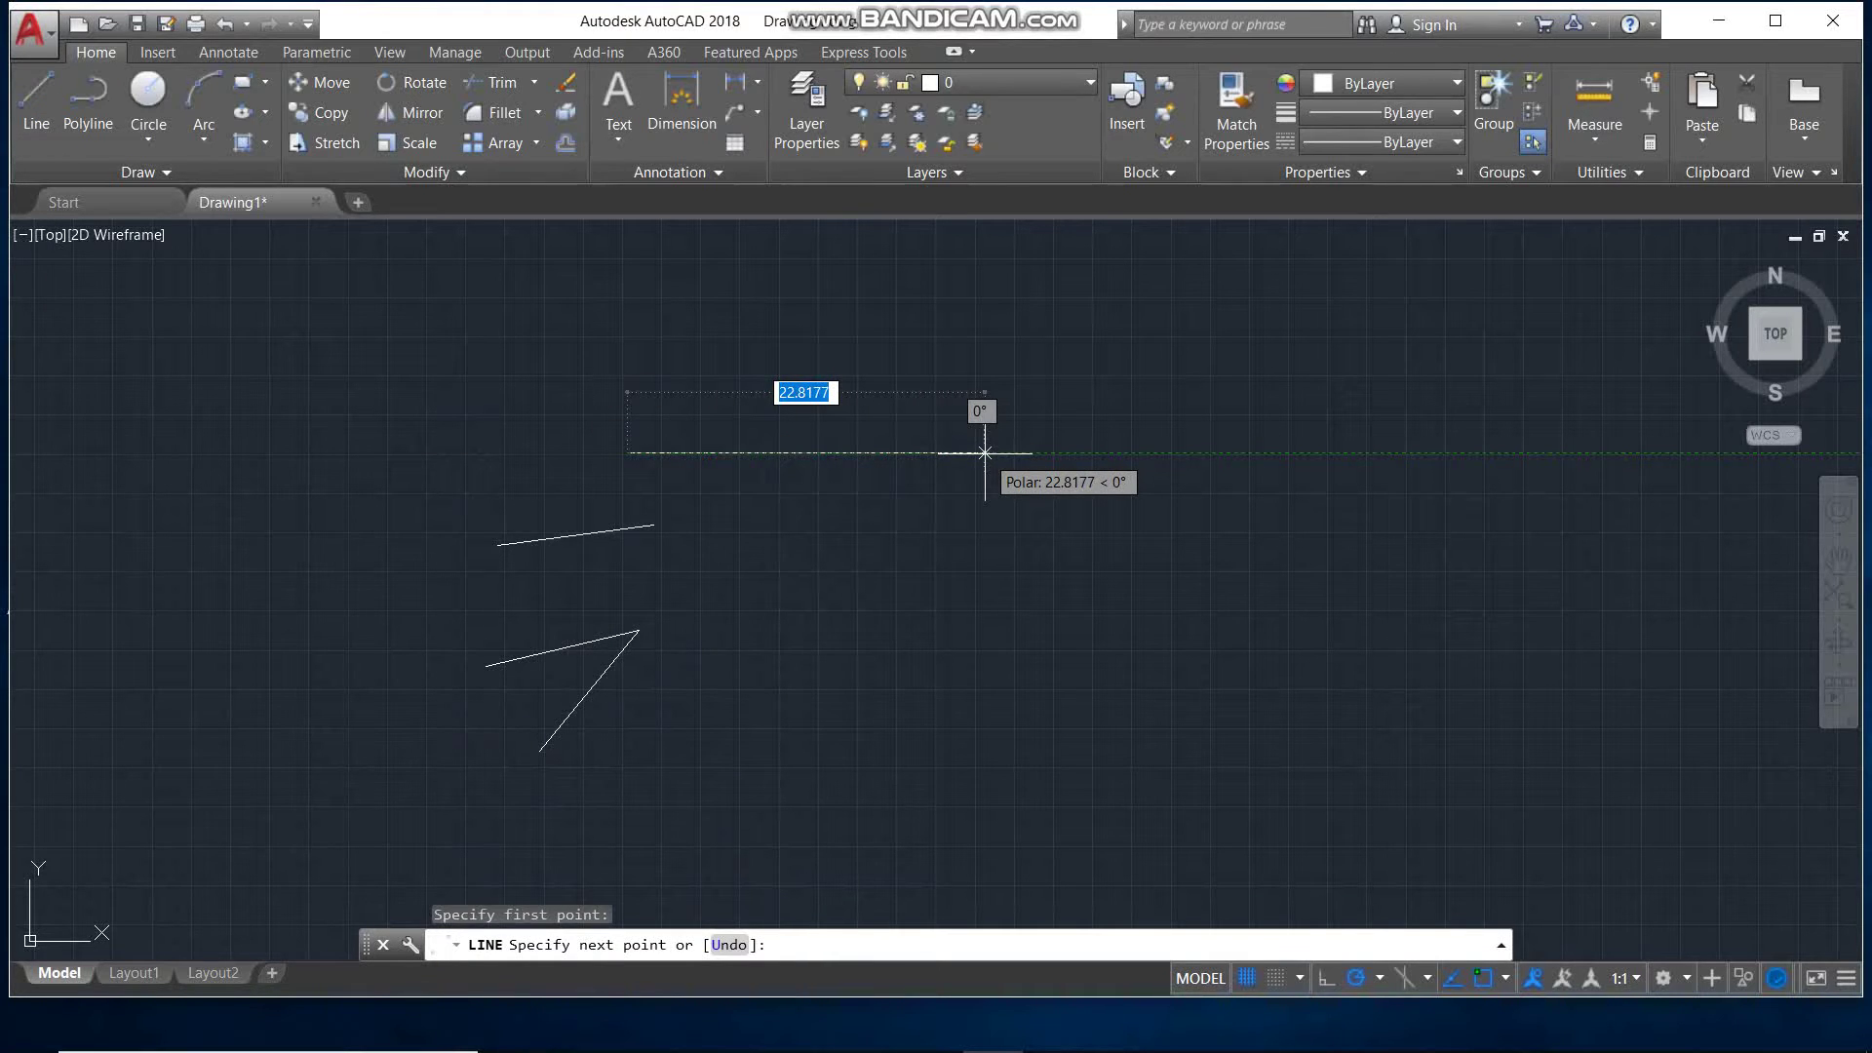
text(10)
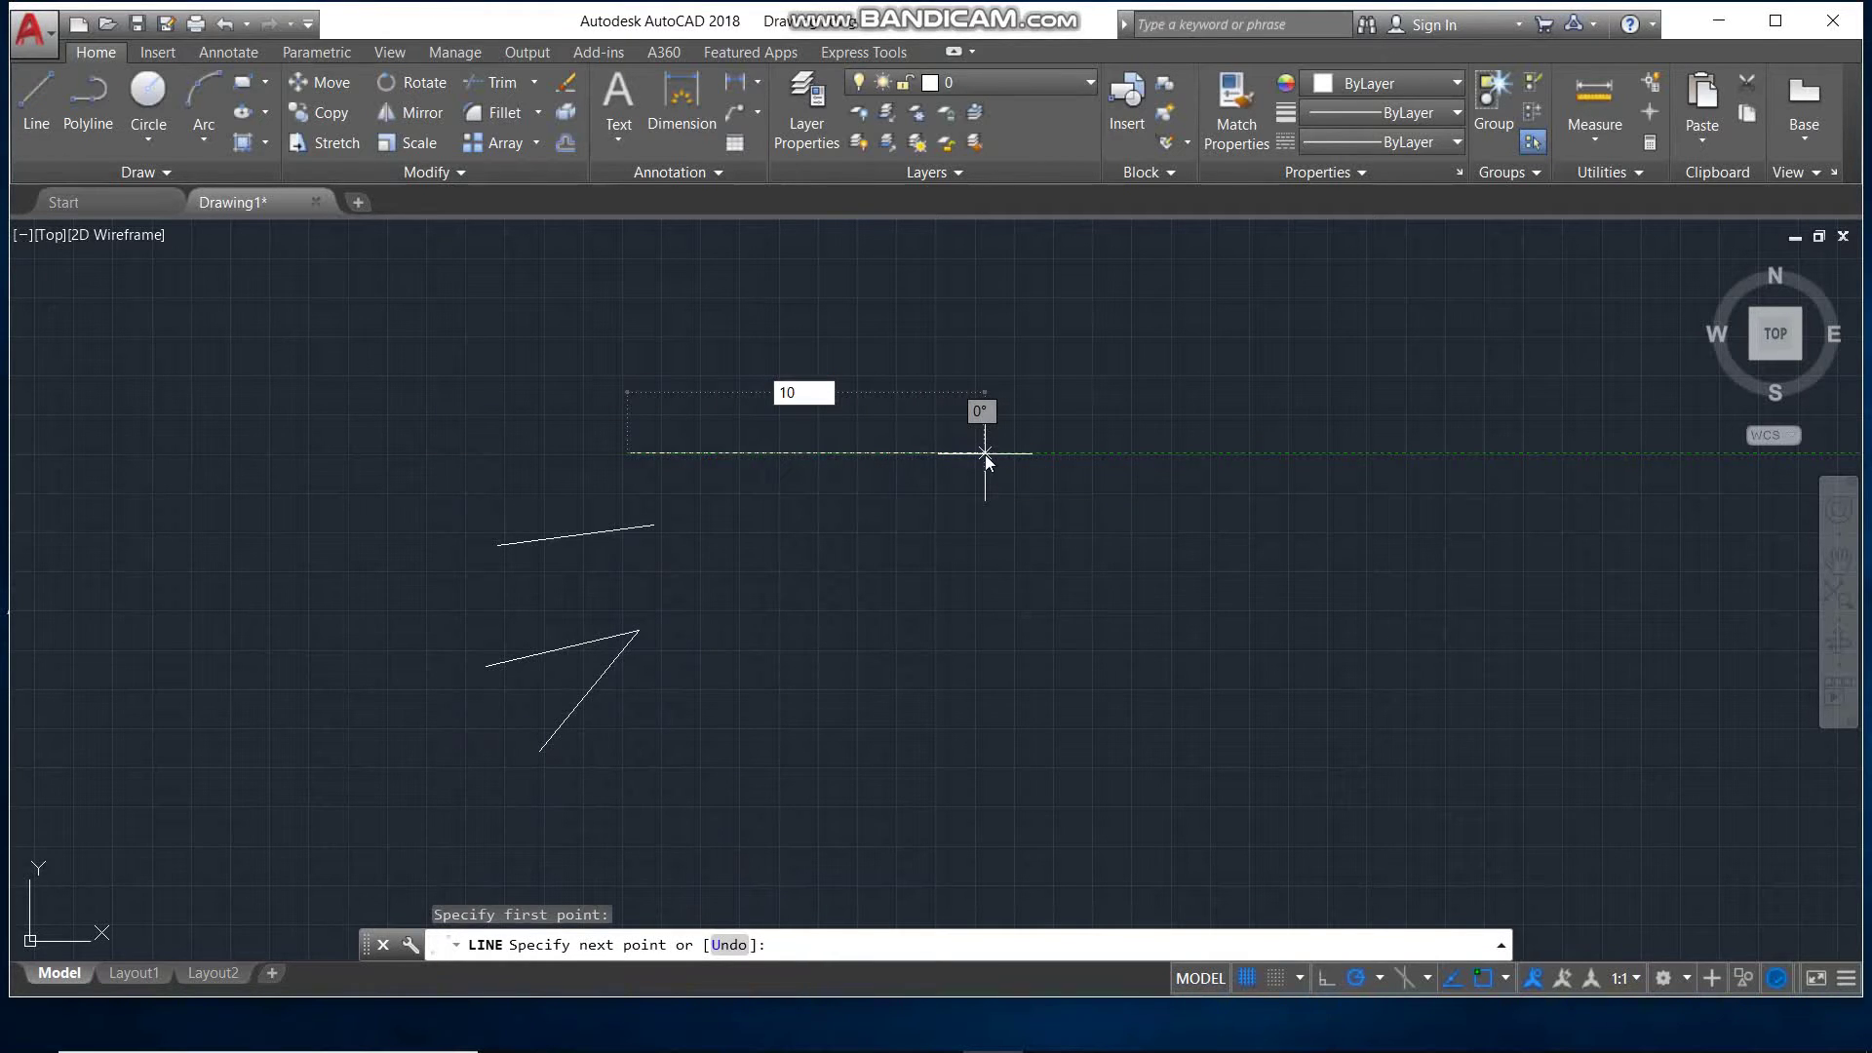
key(Return)
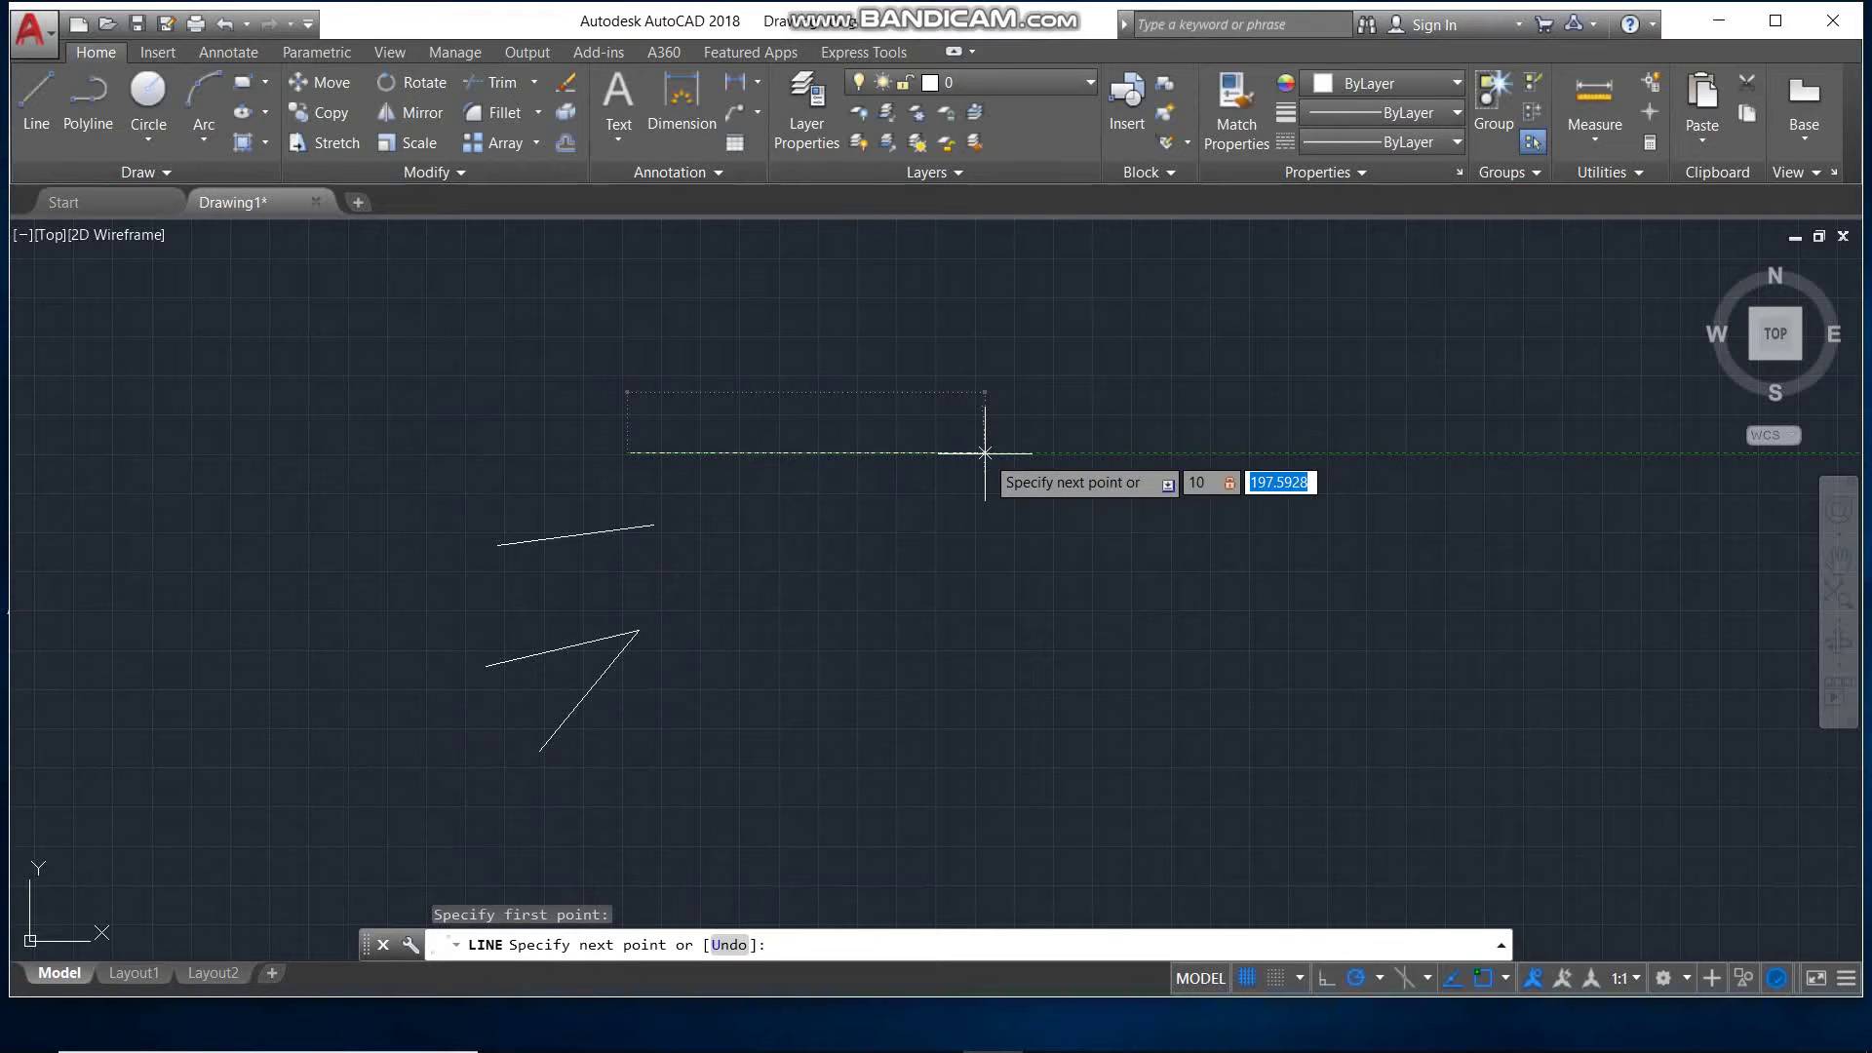
text(10)
key(Return)
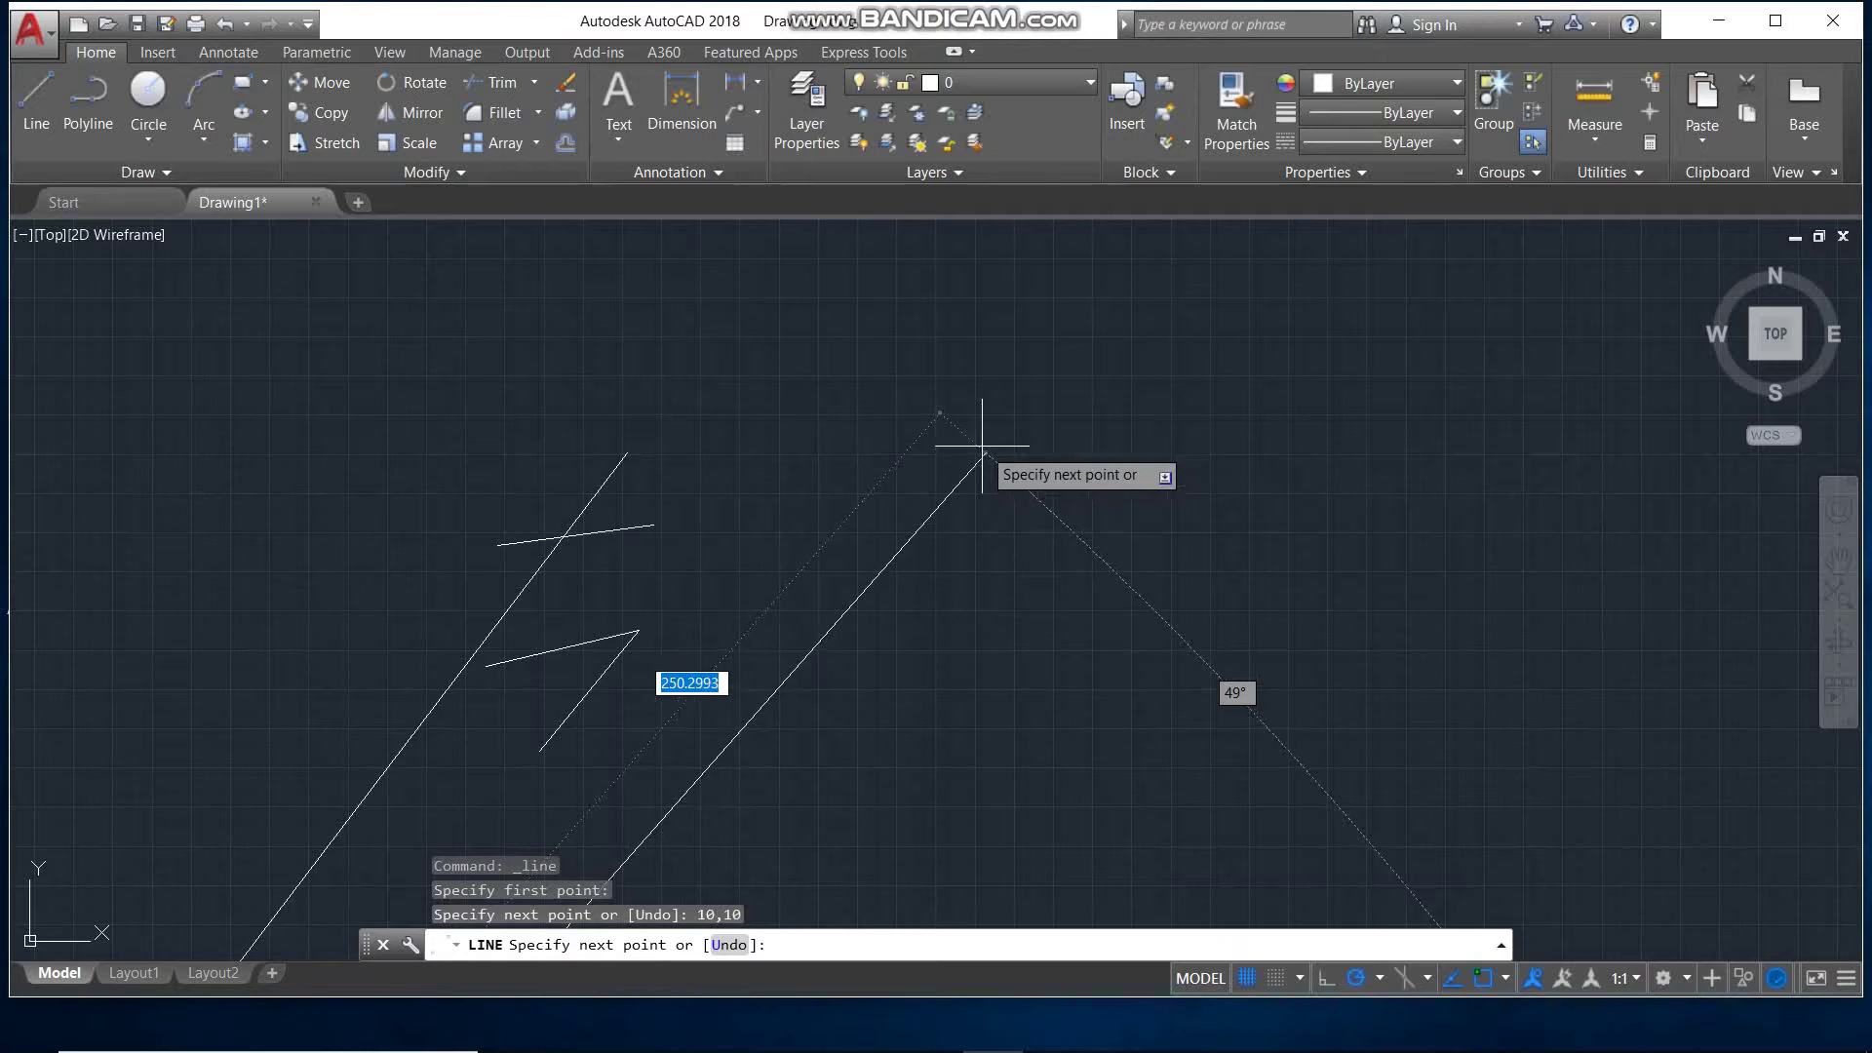
scroll(985, 454, down, 5)
scroll(892, 556, up, 3)
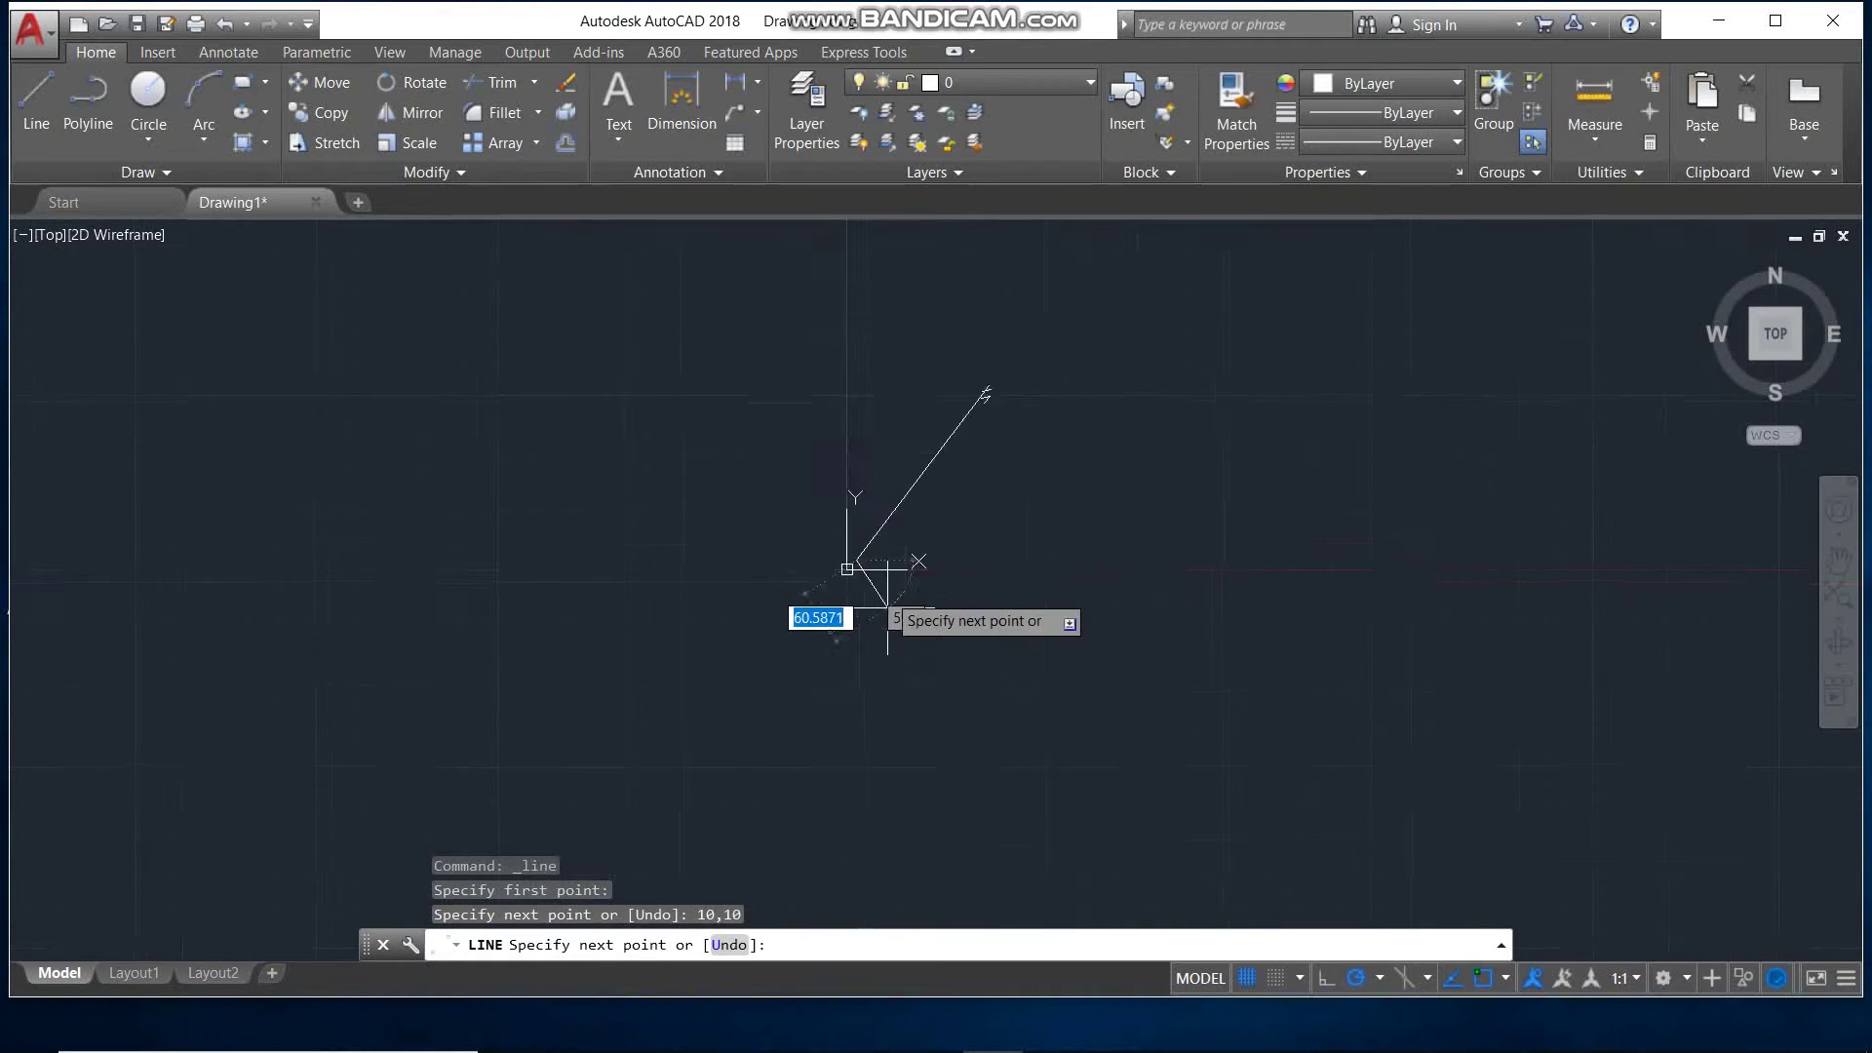
scroll(829, 517, up, 3)
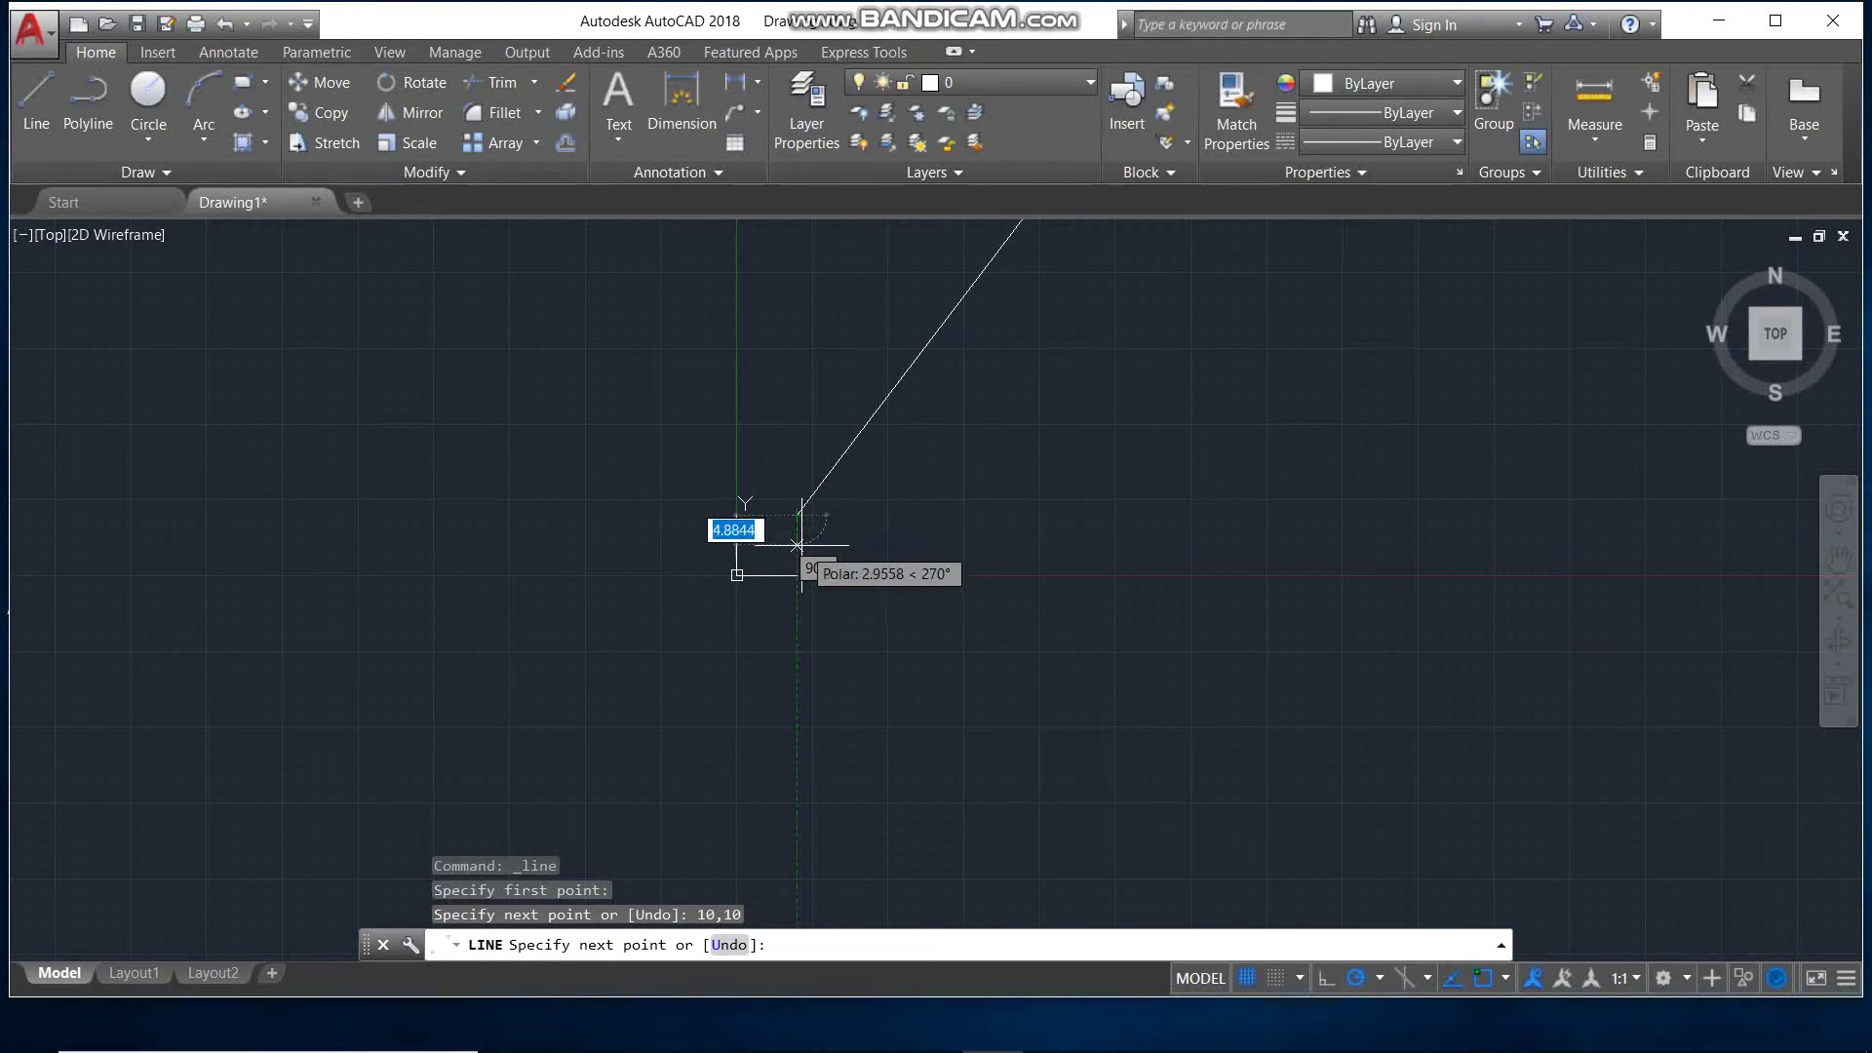
scroll(875, 543, up, 1)
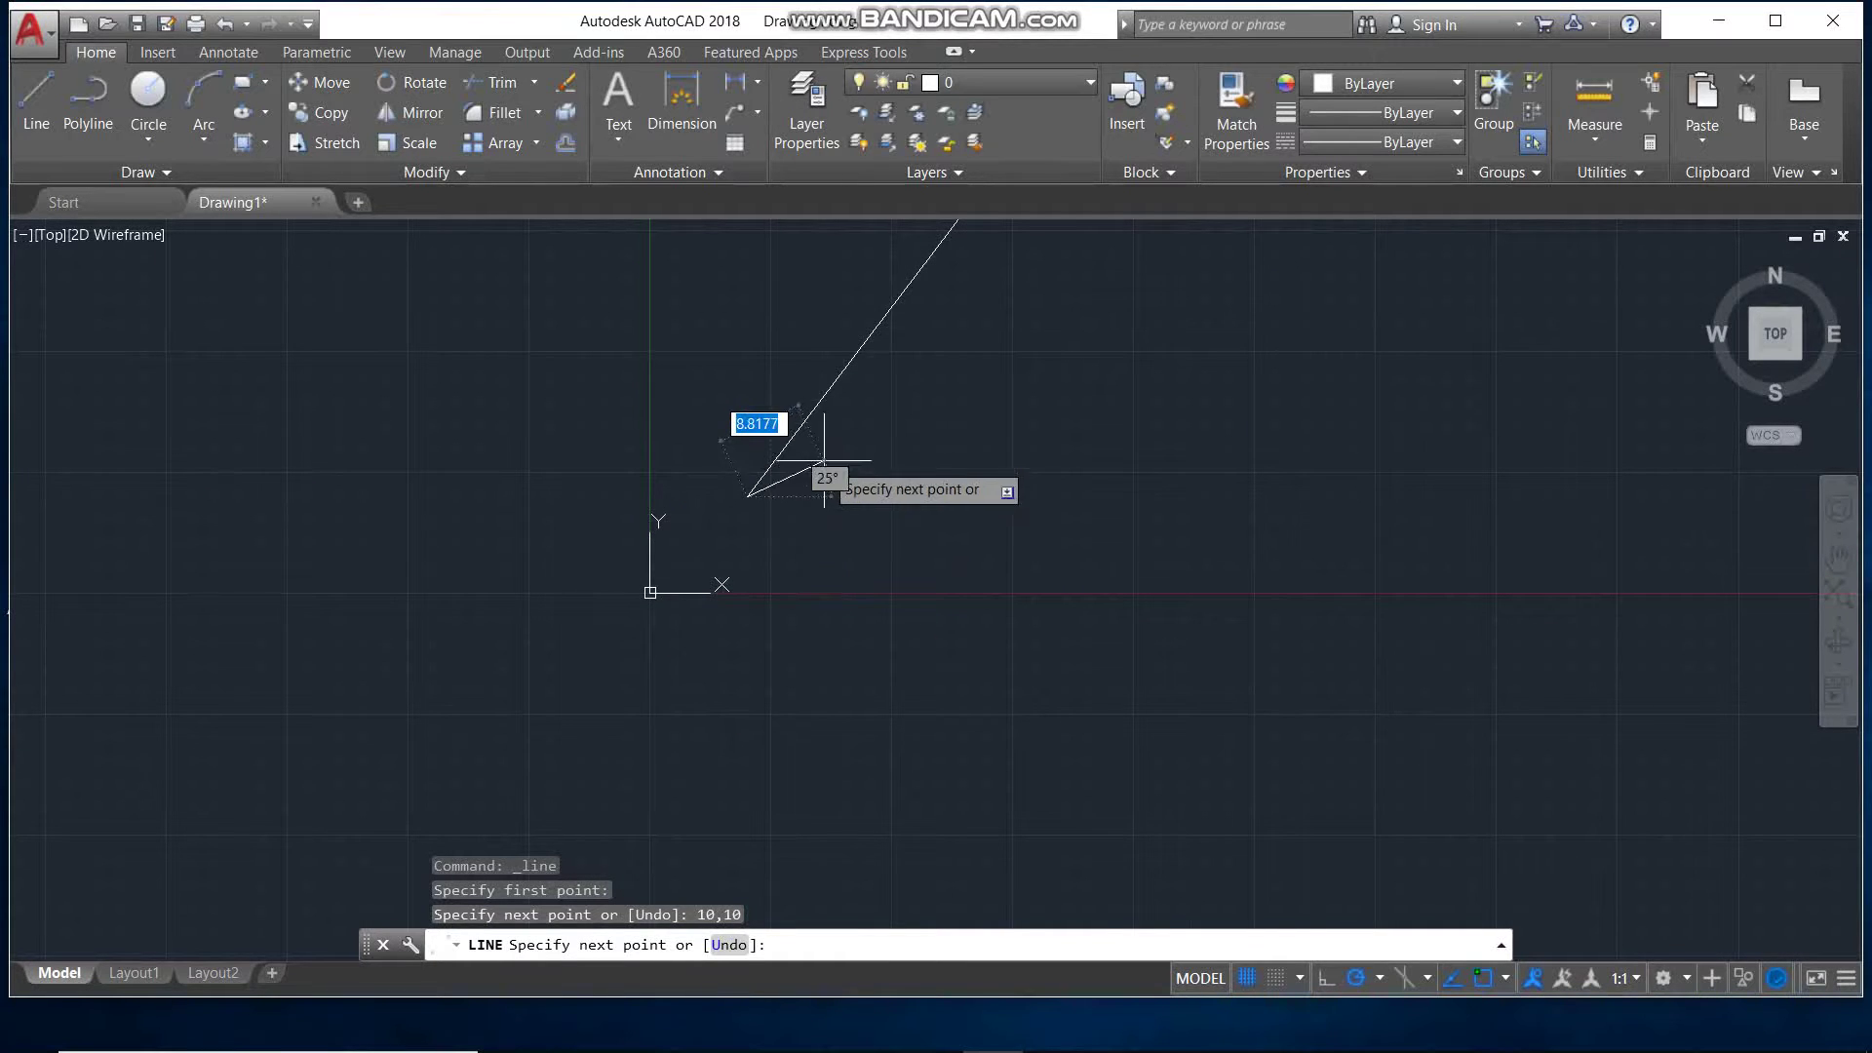
scroll(800, 476, down, 5)
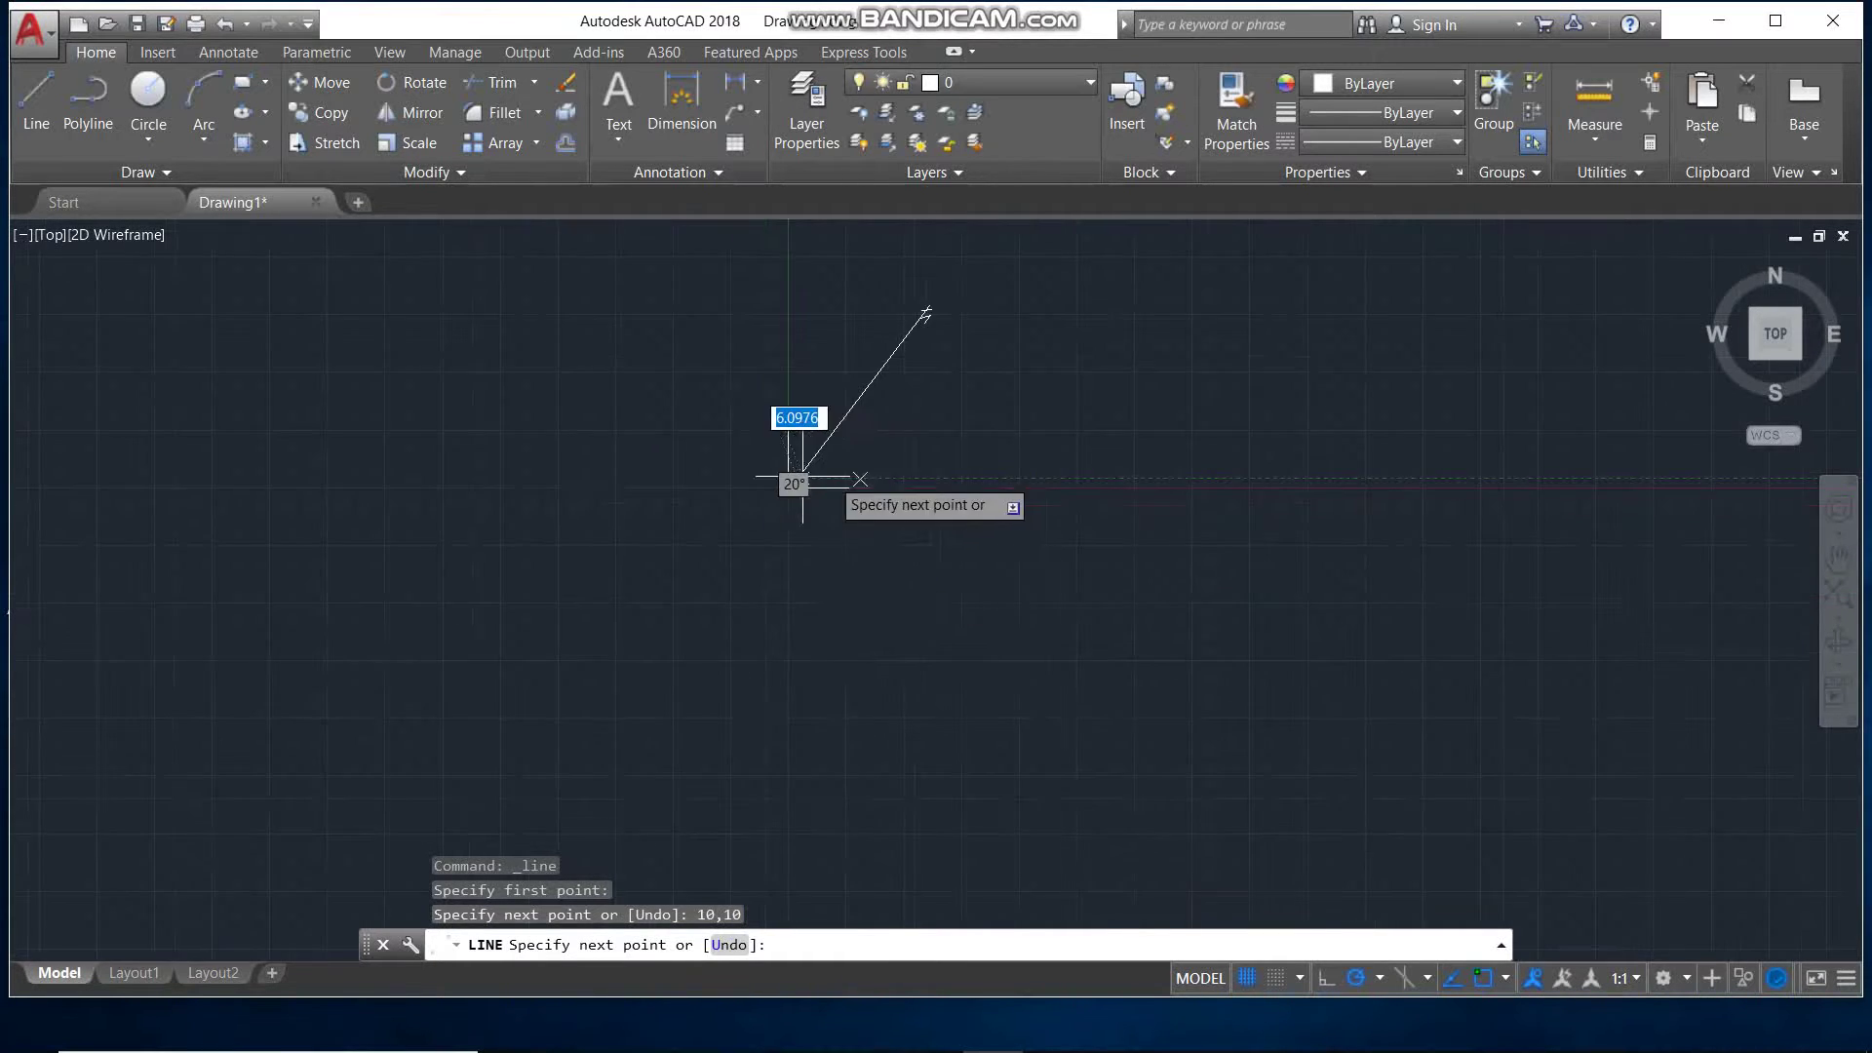
scroll(937, 278, up, 5)
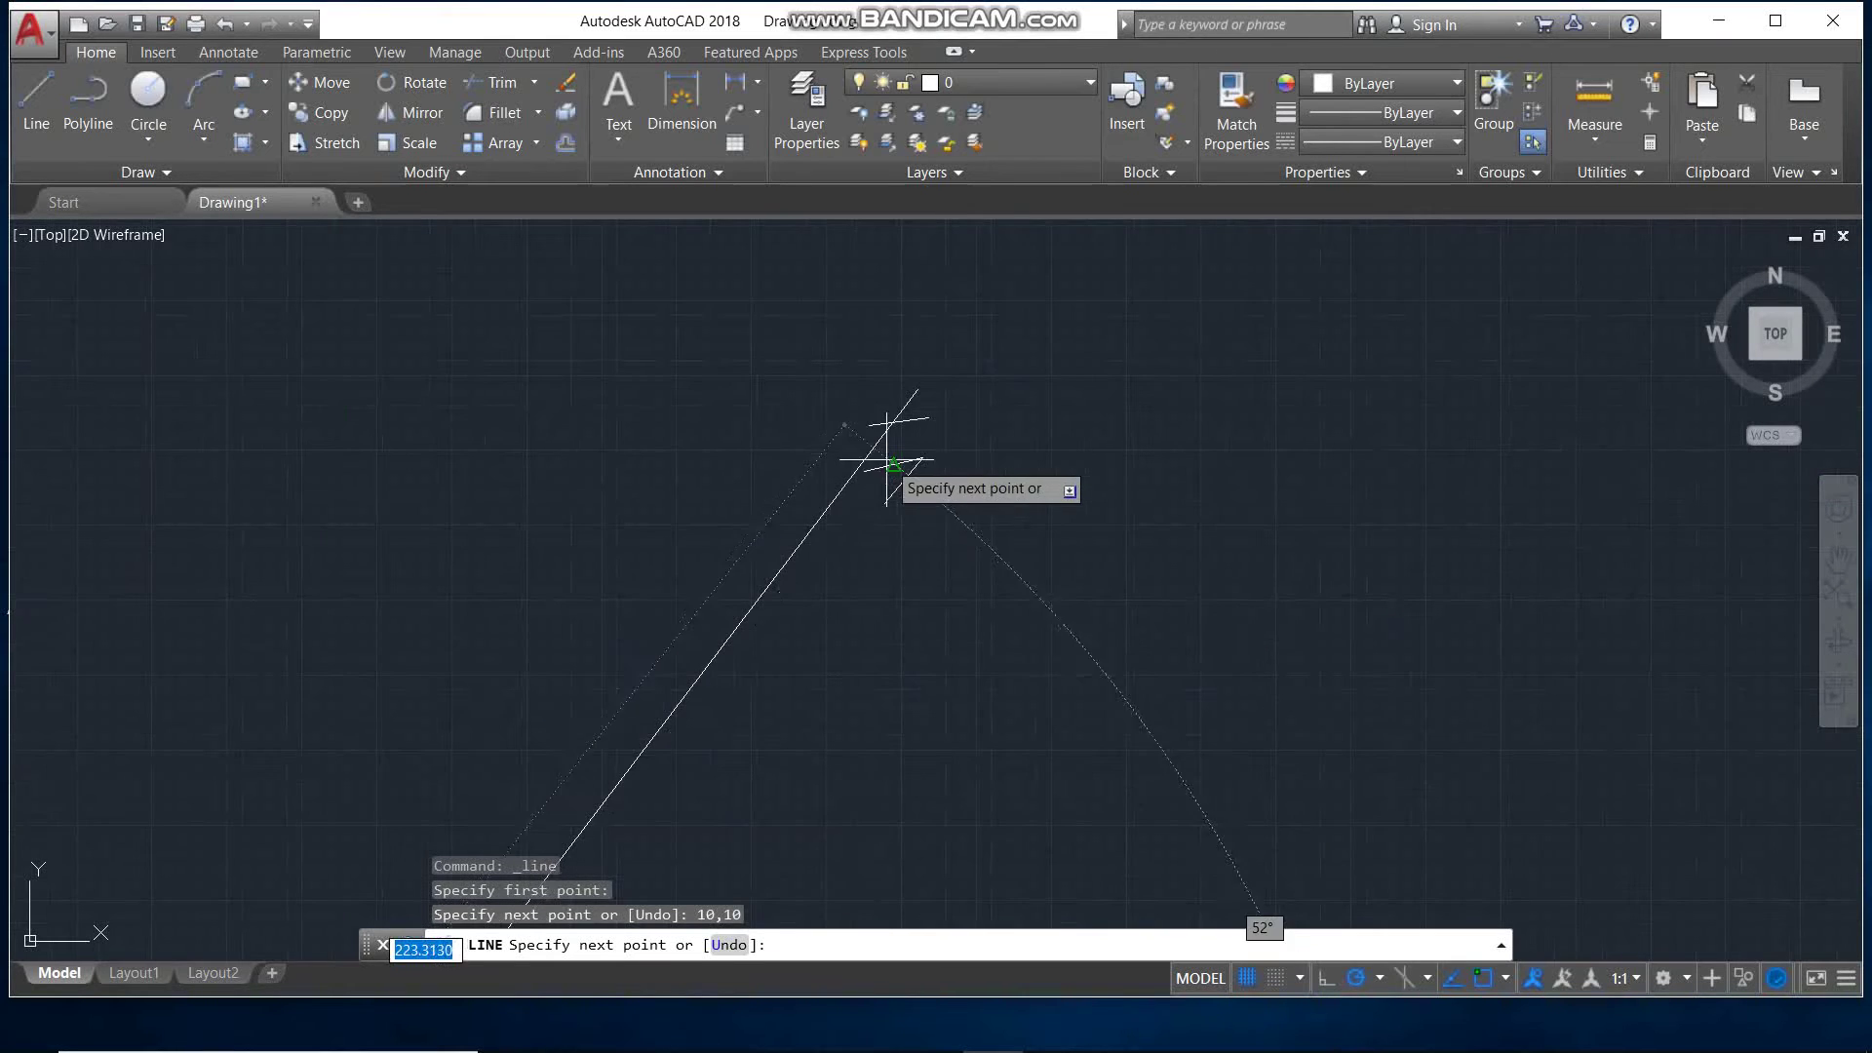
key(Escape)
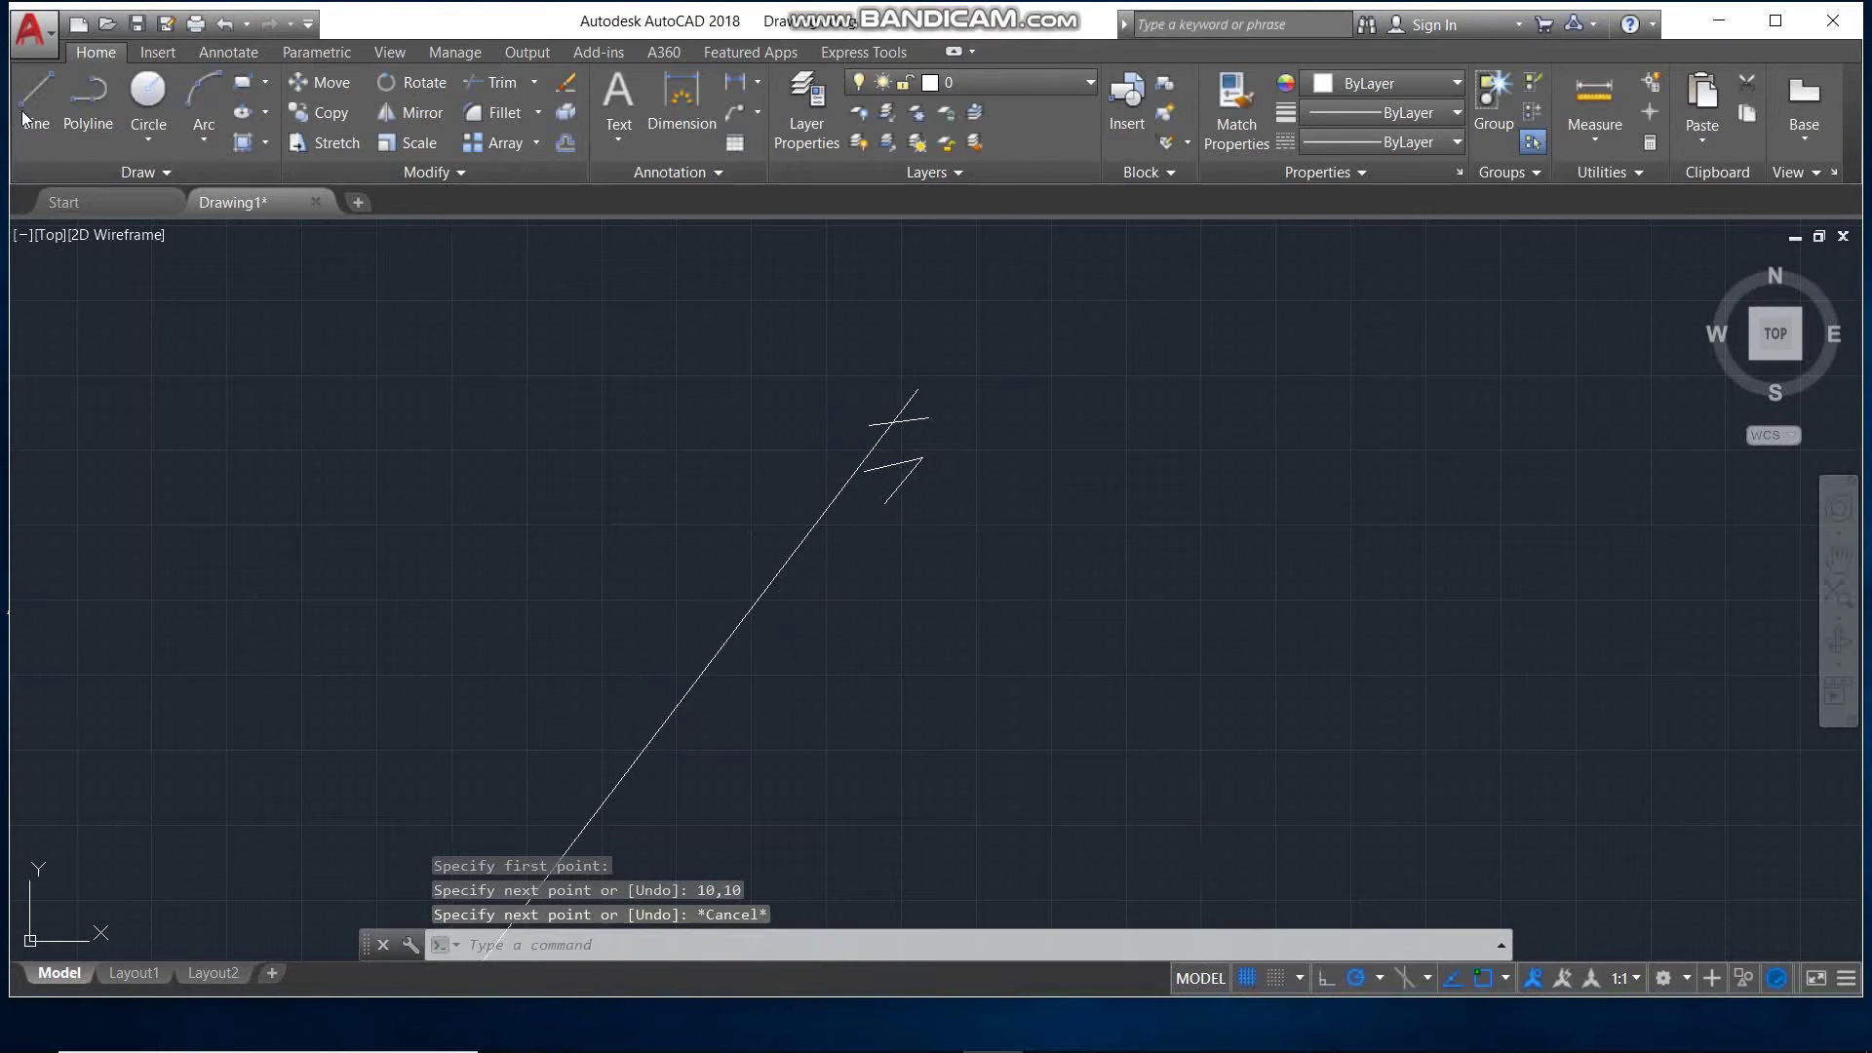
Draw a 10-unit line at a 32° angle from a picked point and end it.
click(29, 103)
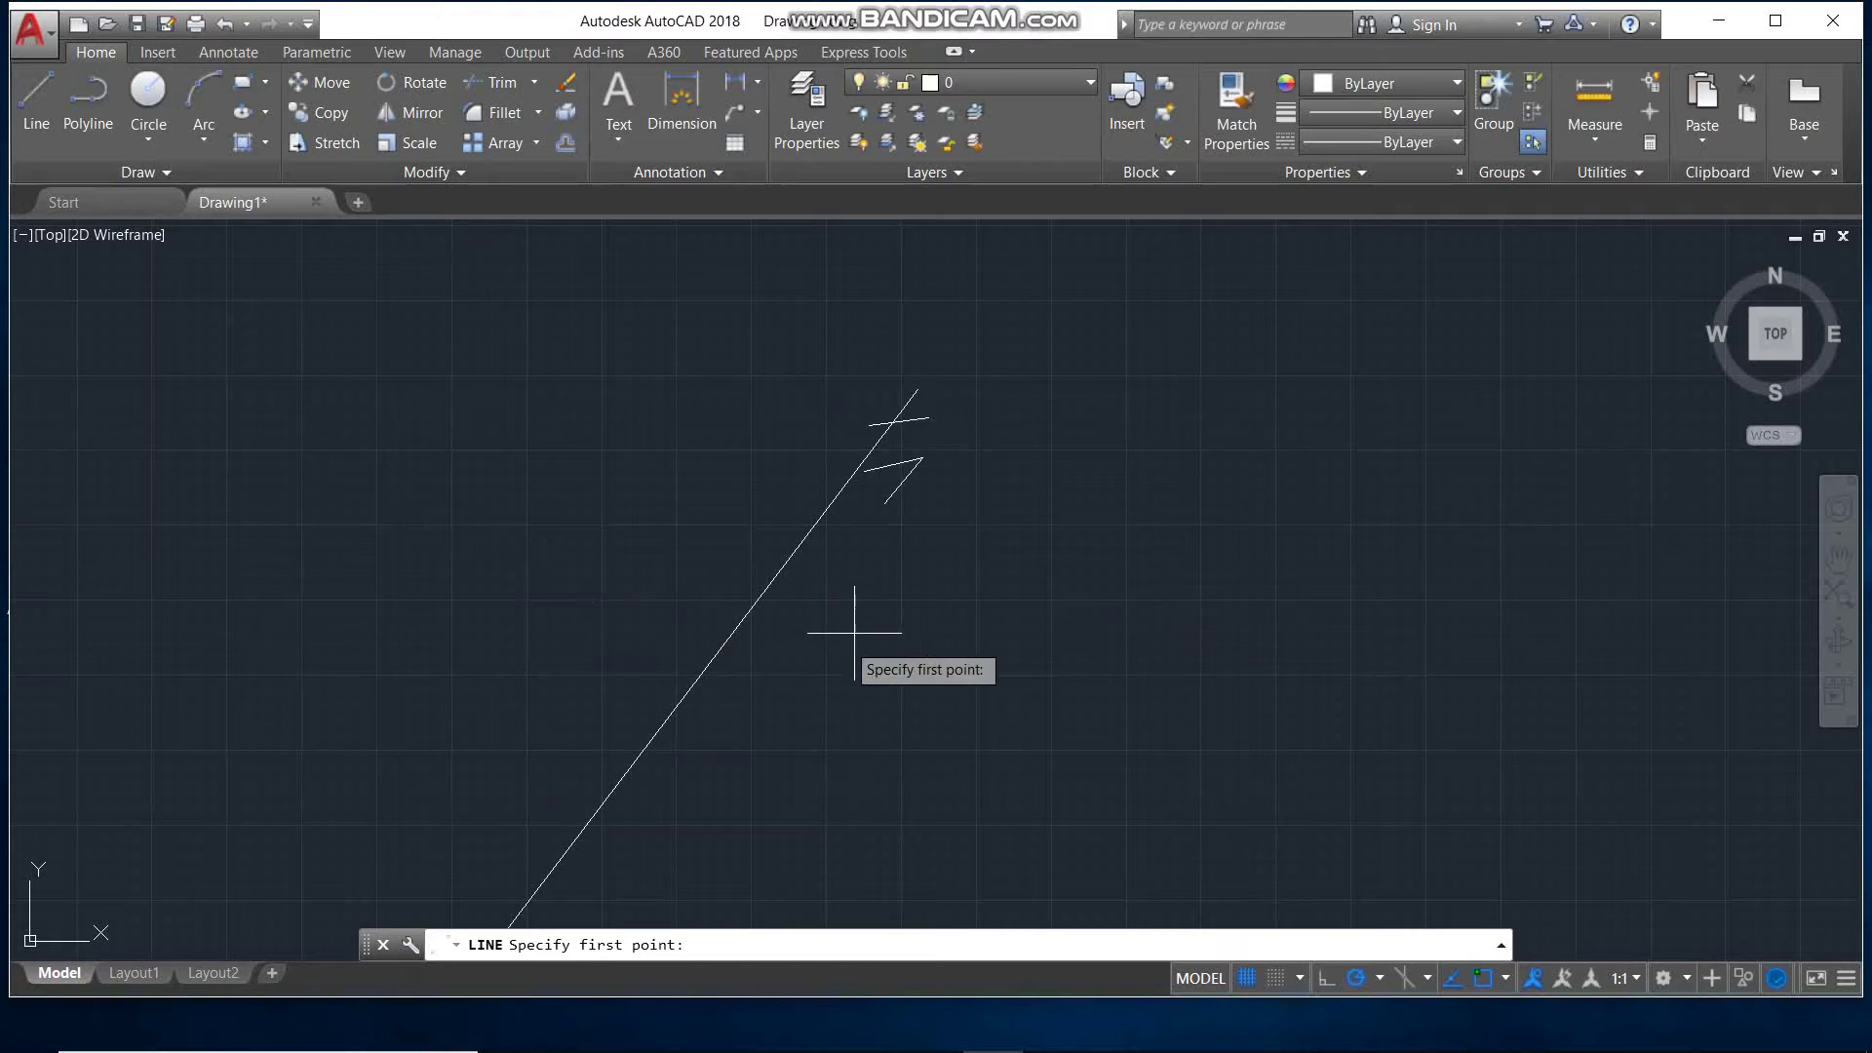
click(913, 647)
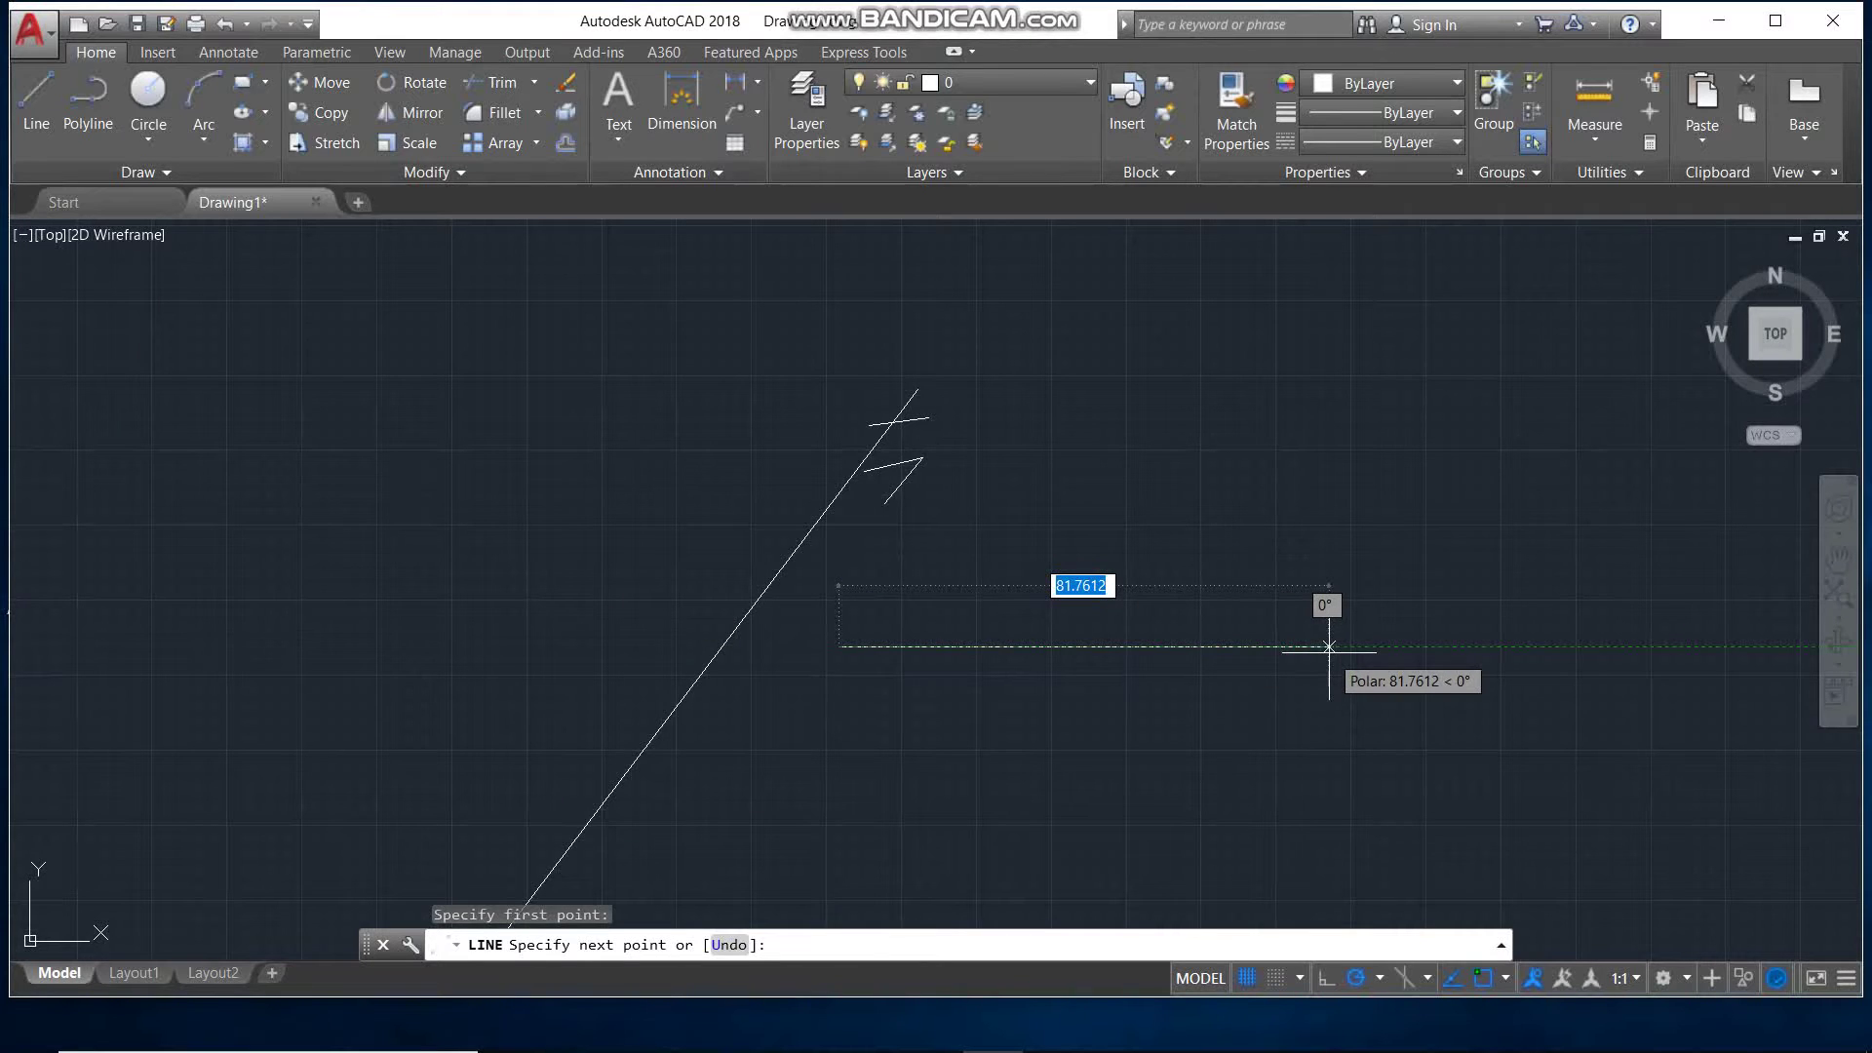
text(1)
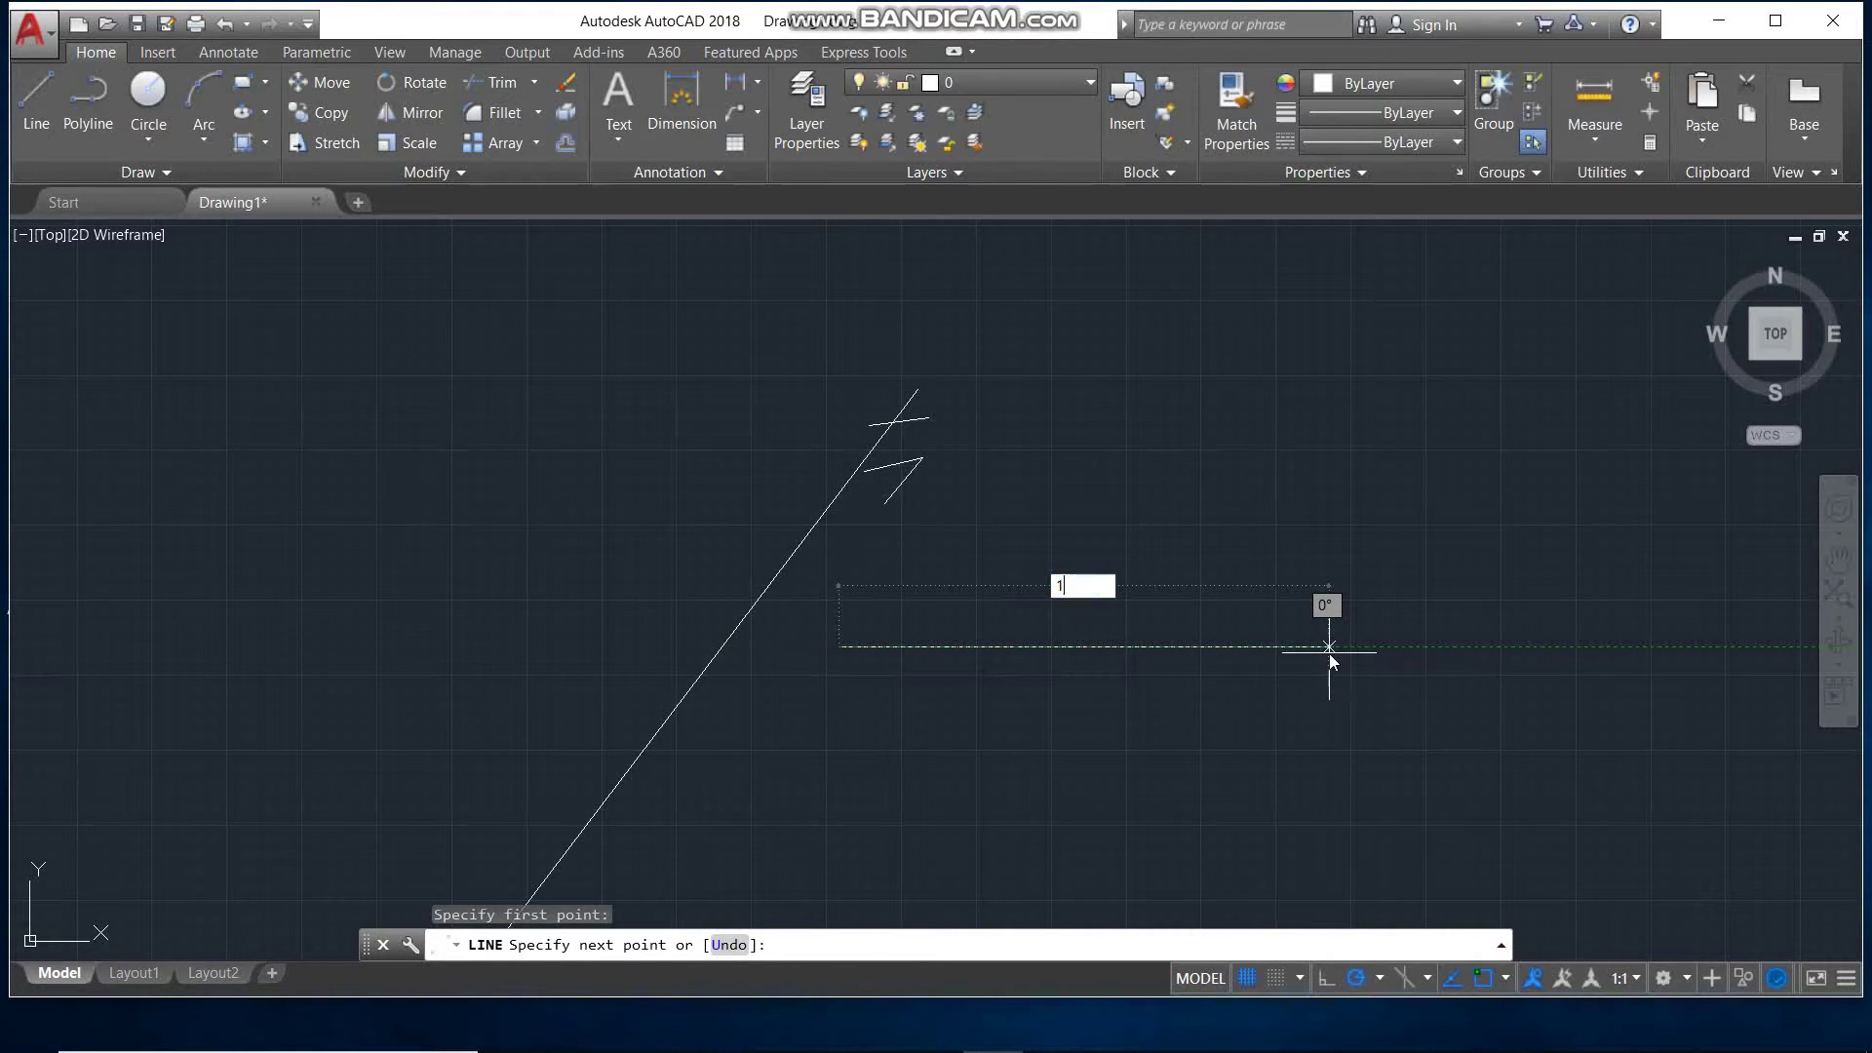
text(0)
key(Tab)
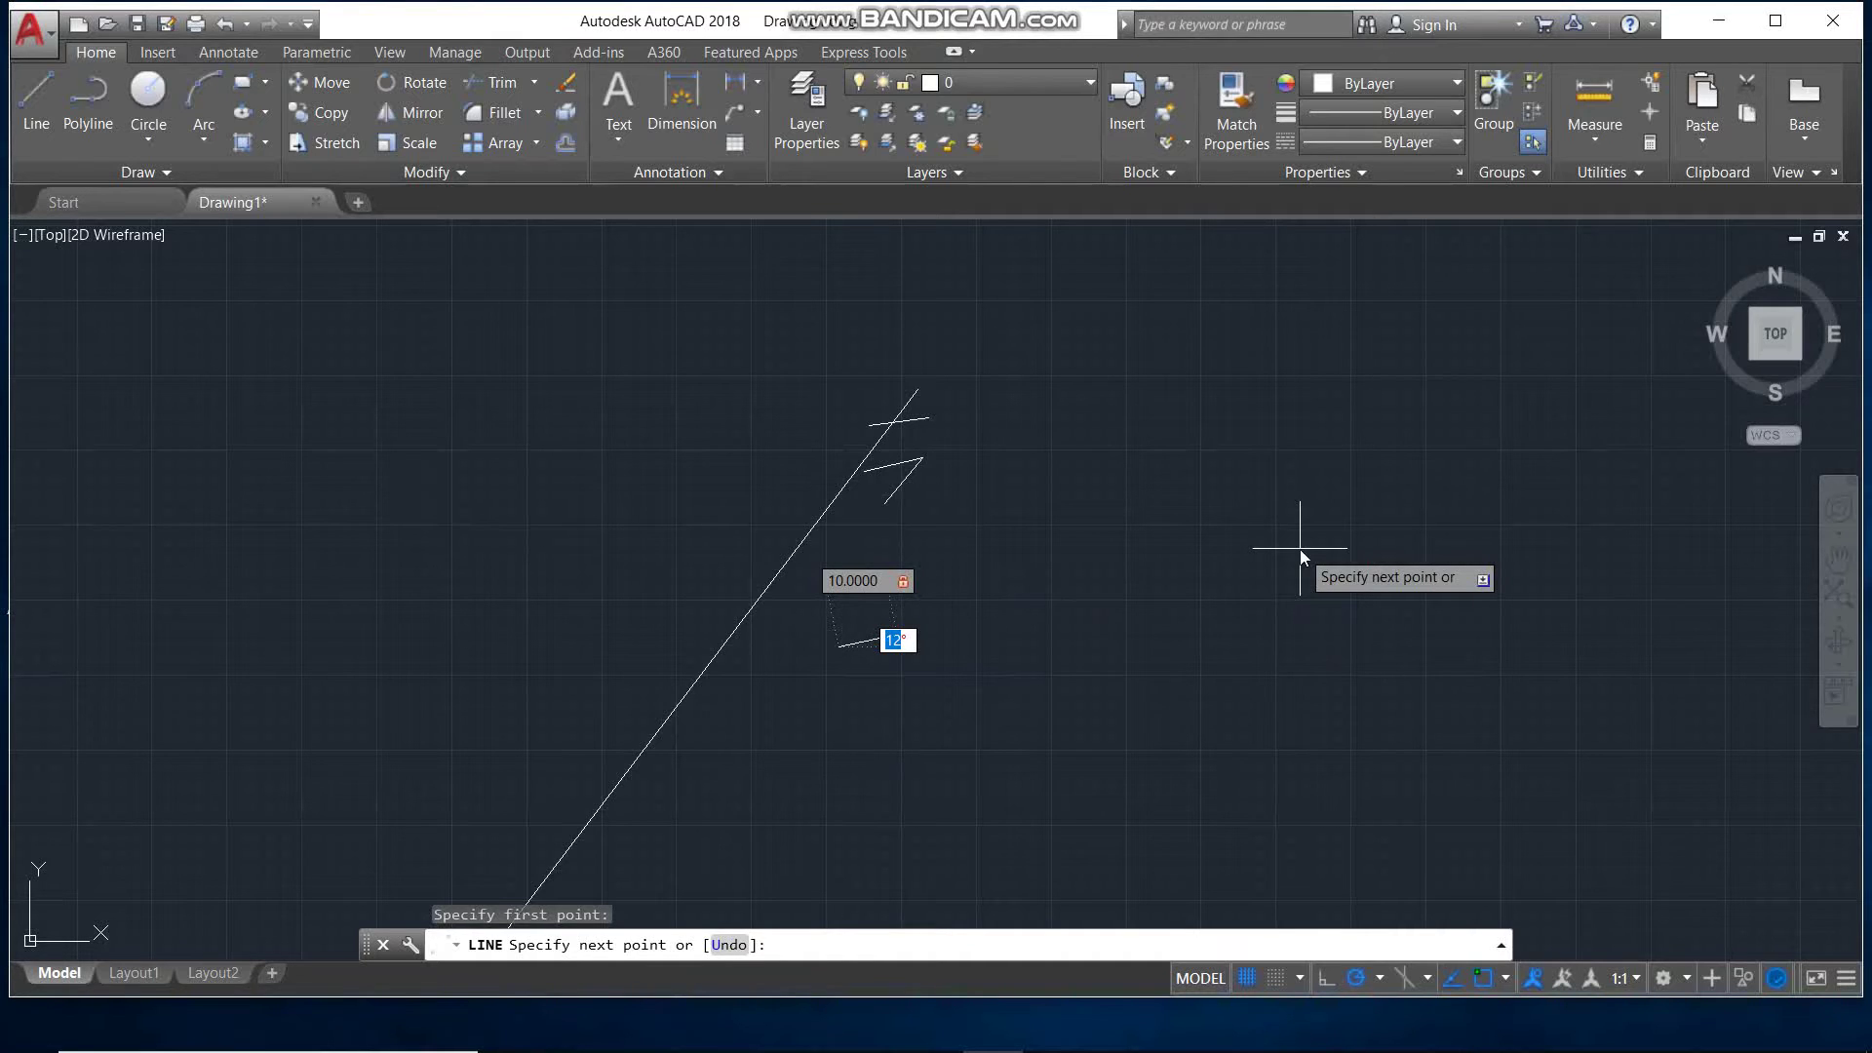
text(32)
key(Return)
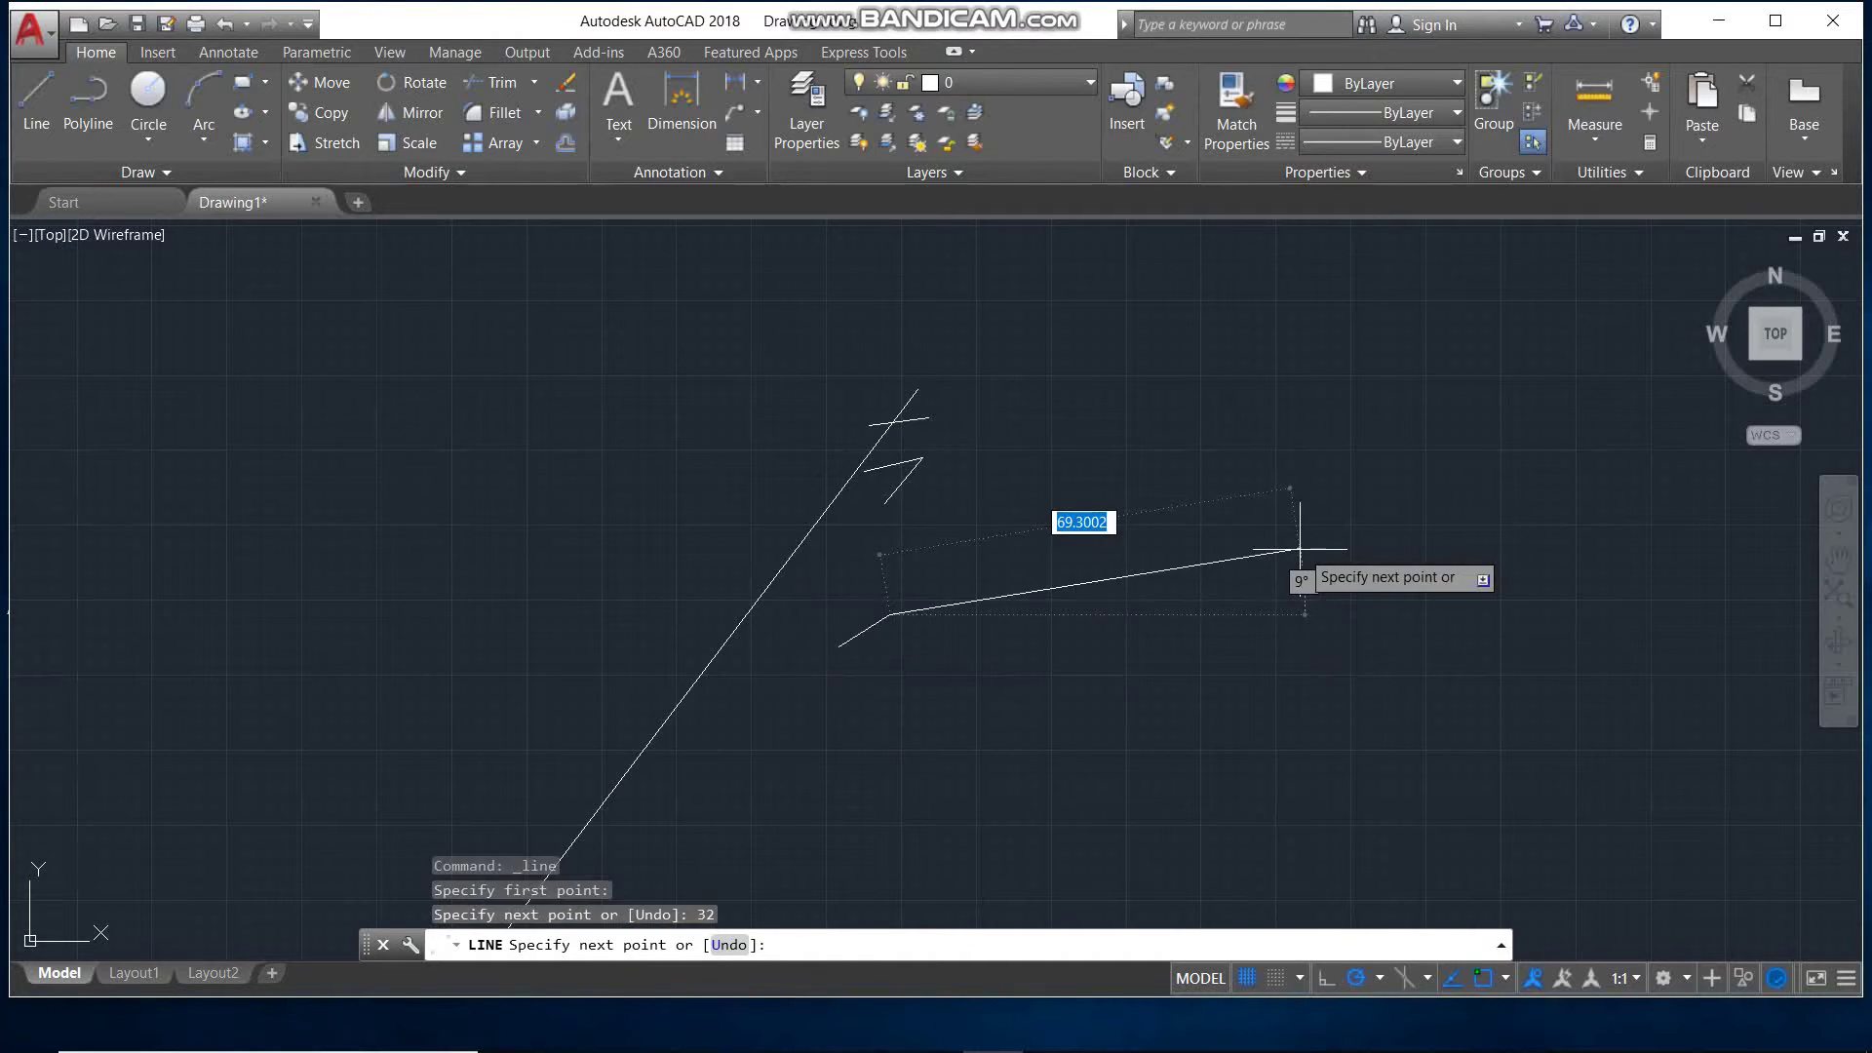
scroll(859, 592, up, 2)
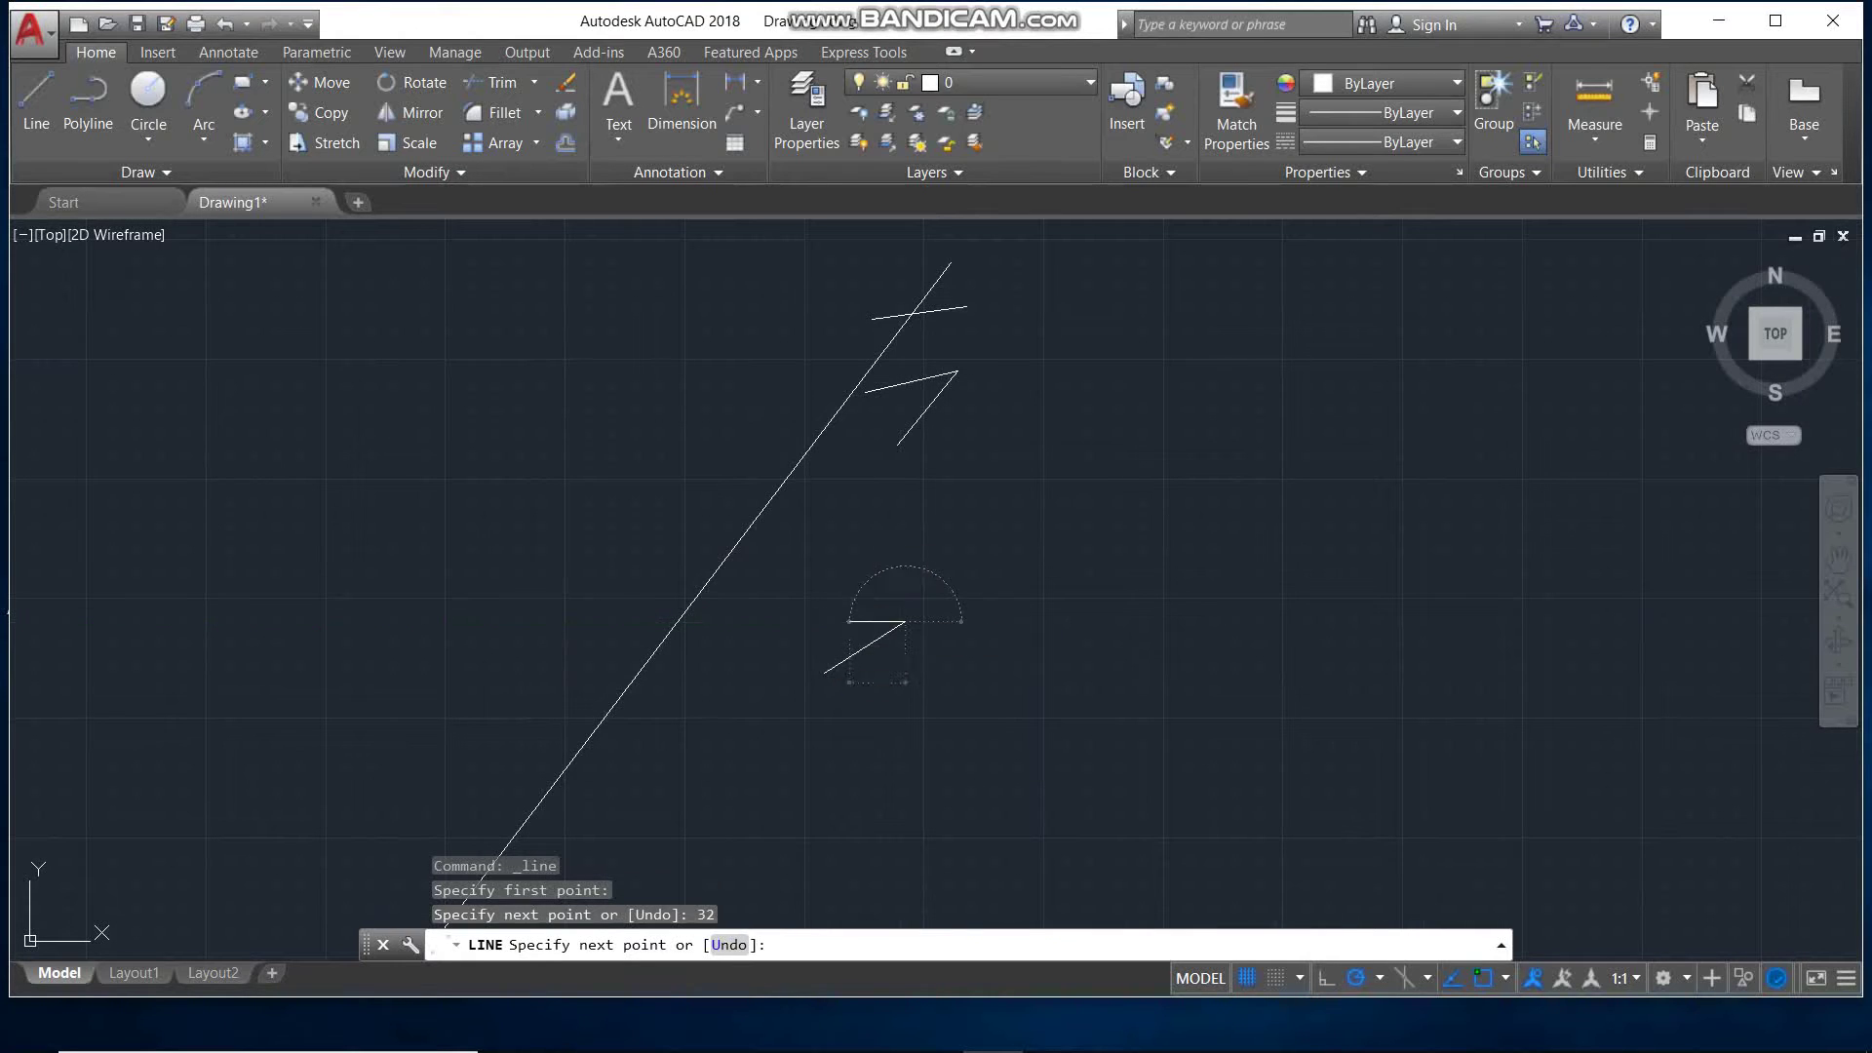
key(Escape)
Zoom out and begin a selection window around the old lines.
scroll(669, 523, down, 1)
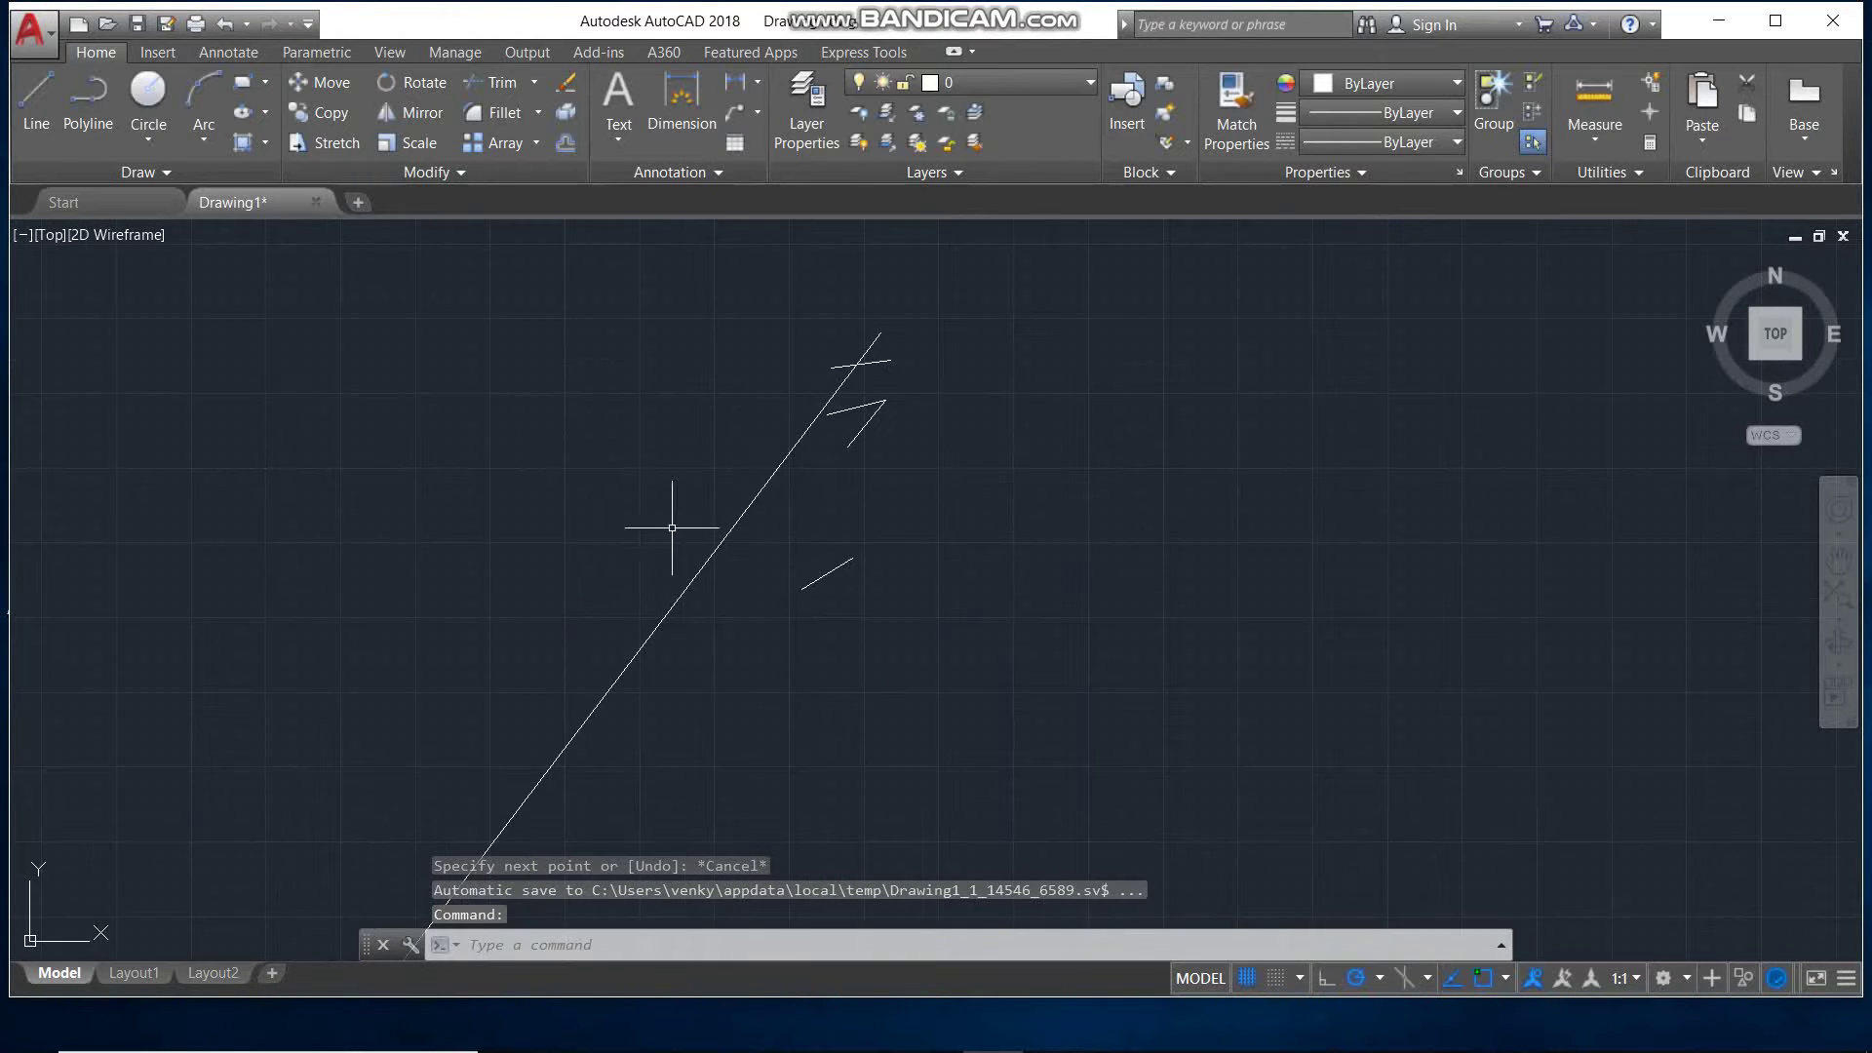
scroll(884, 501, down, 1)
scroll(936, 517, down, 2)
click(1035, 387)
Erase the selected practice lines and pan to recentre the origin.
click(504, 823)
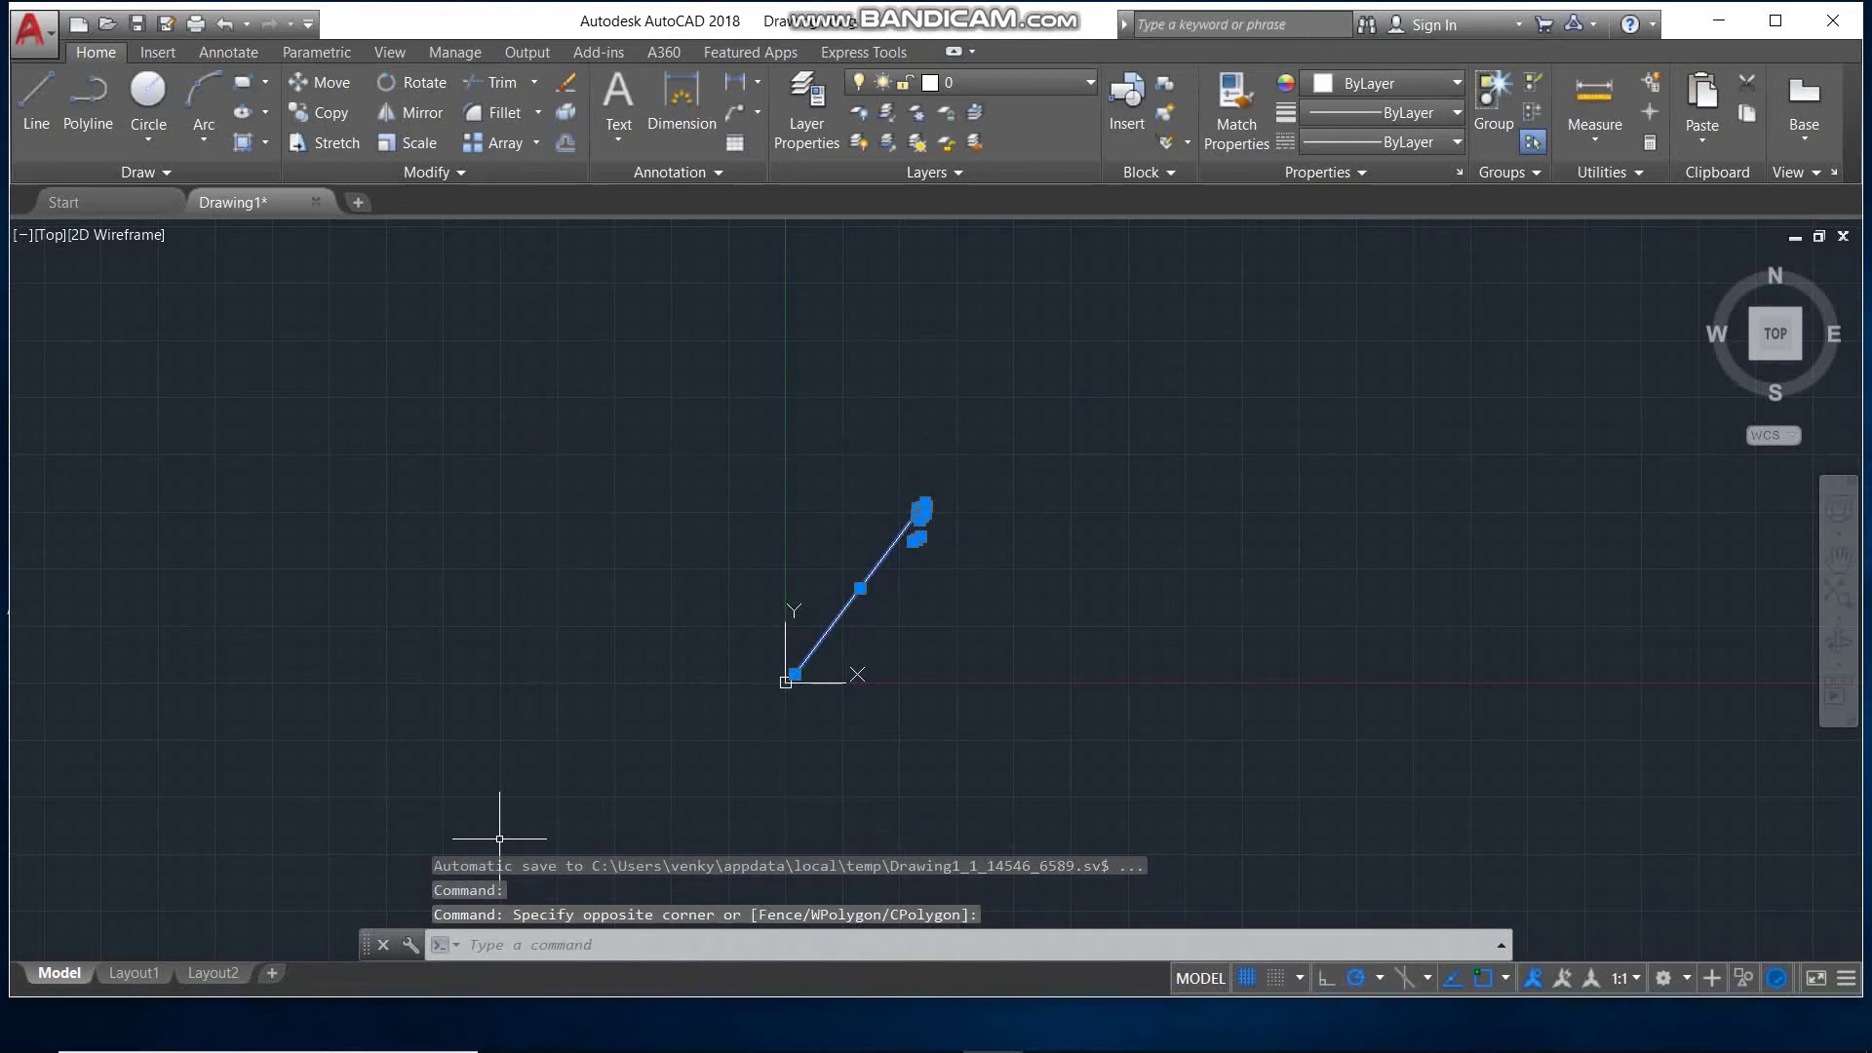
key(Delete)
middle_drag(878, 734, 757, 634)
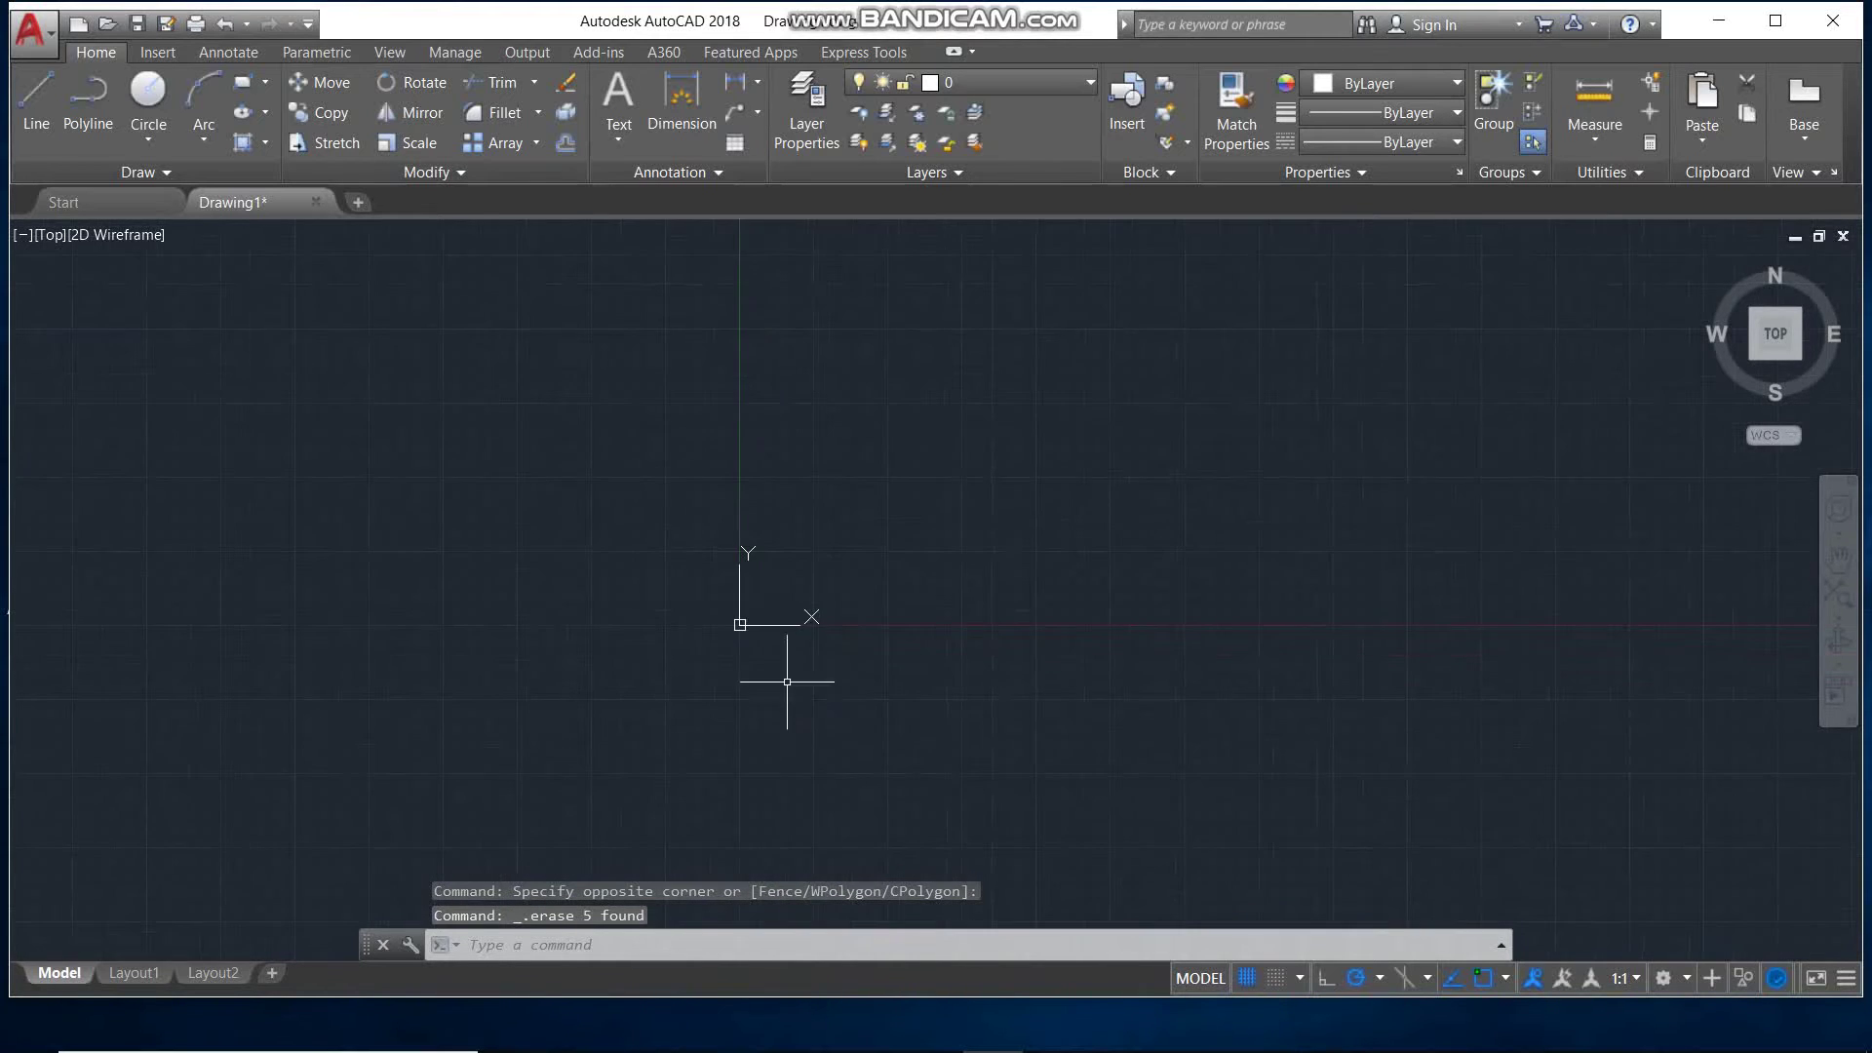
Draw a 10-unit test line from the origin, undo it, and restart LINE.
text(l)
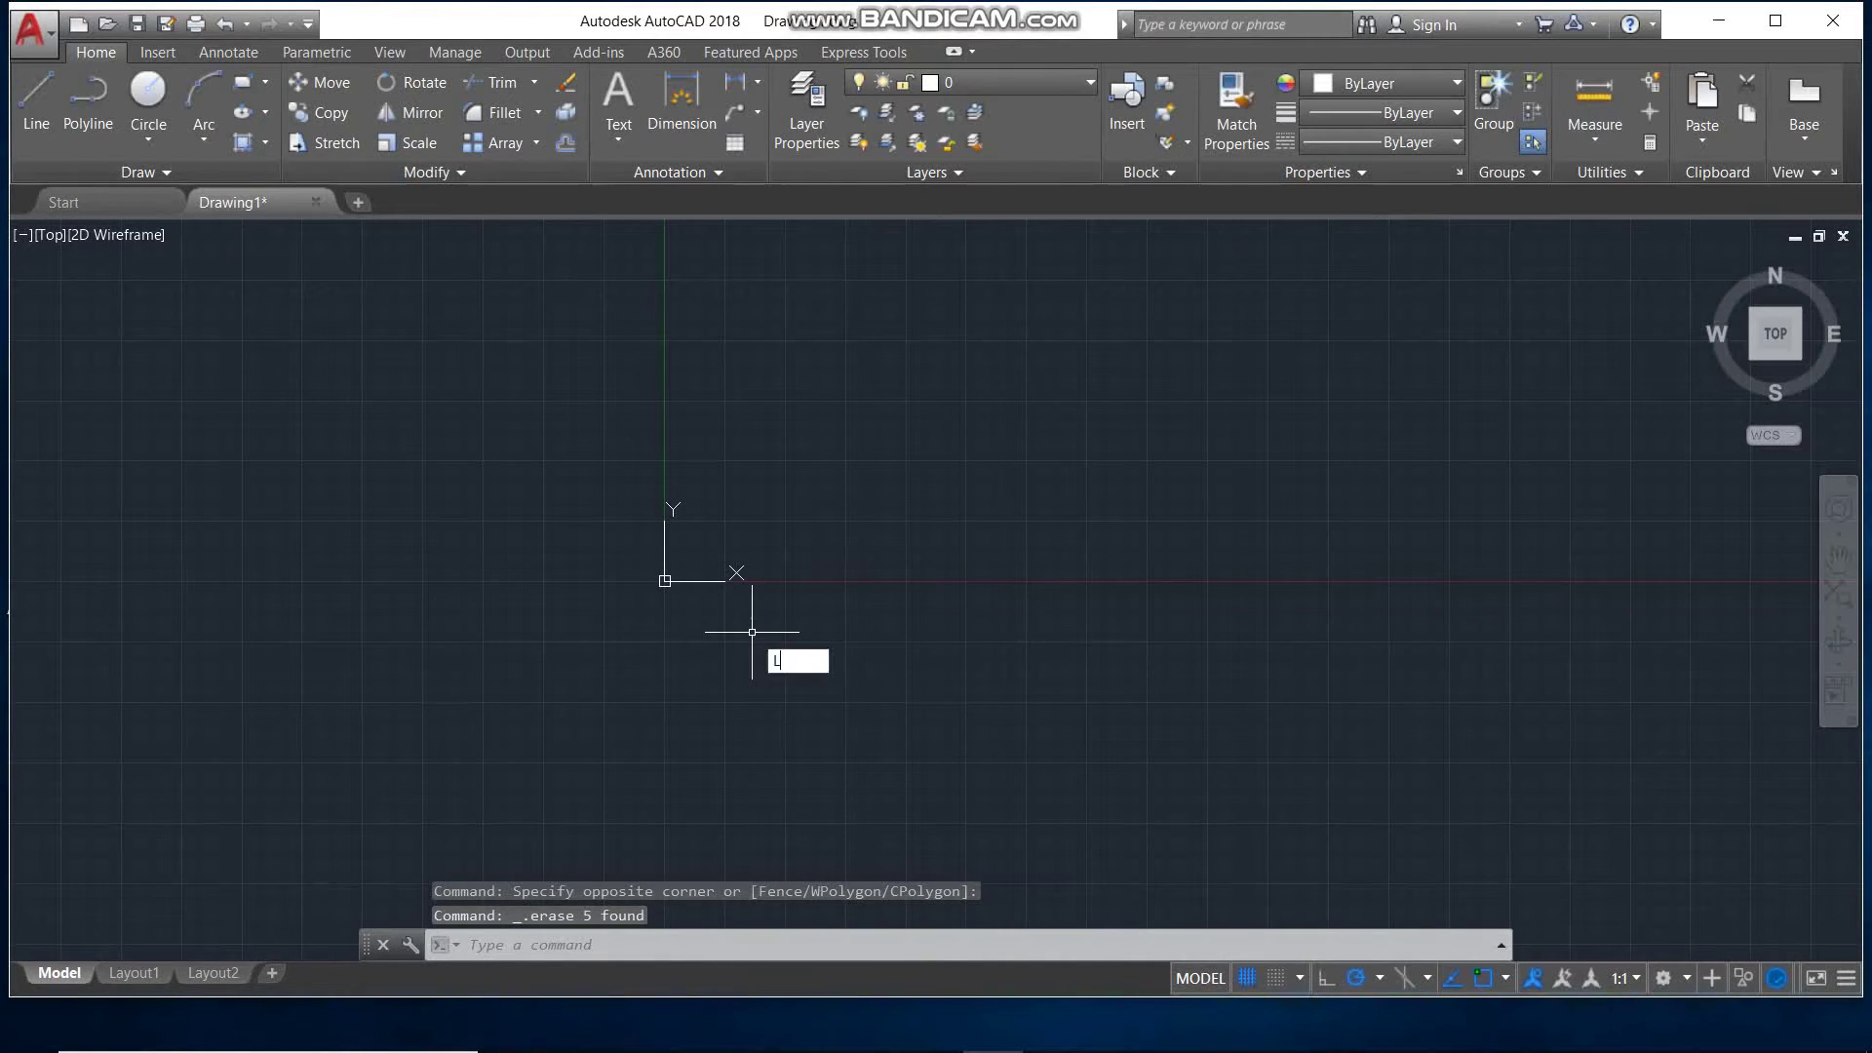
key(Return)
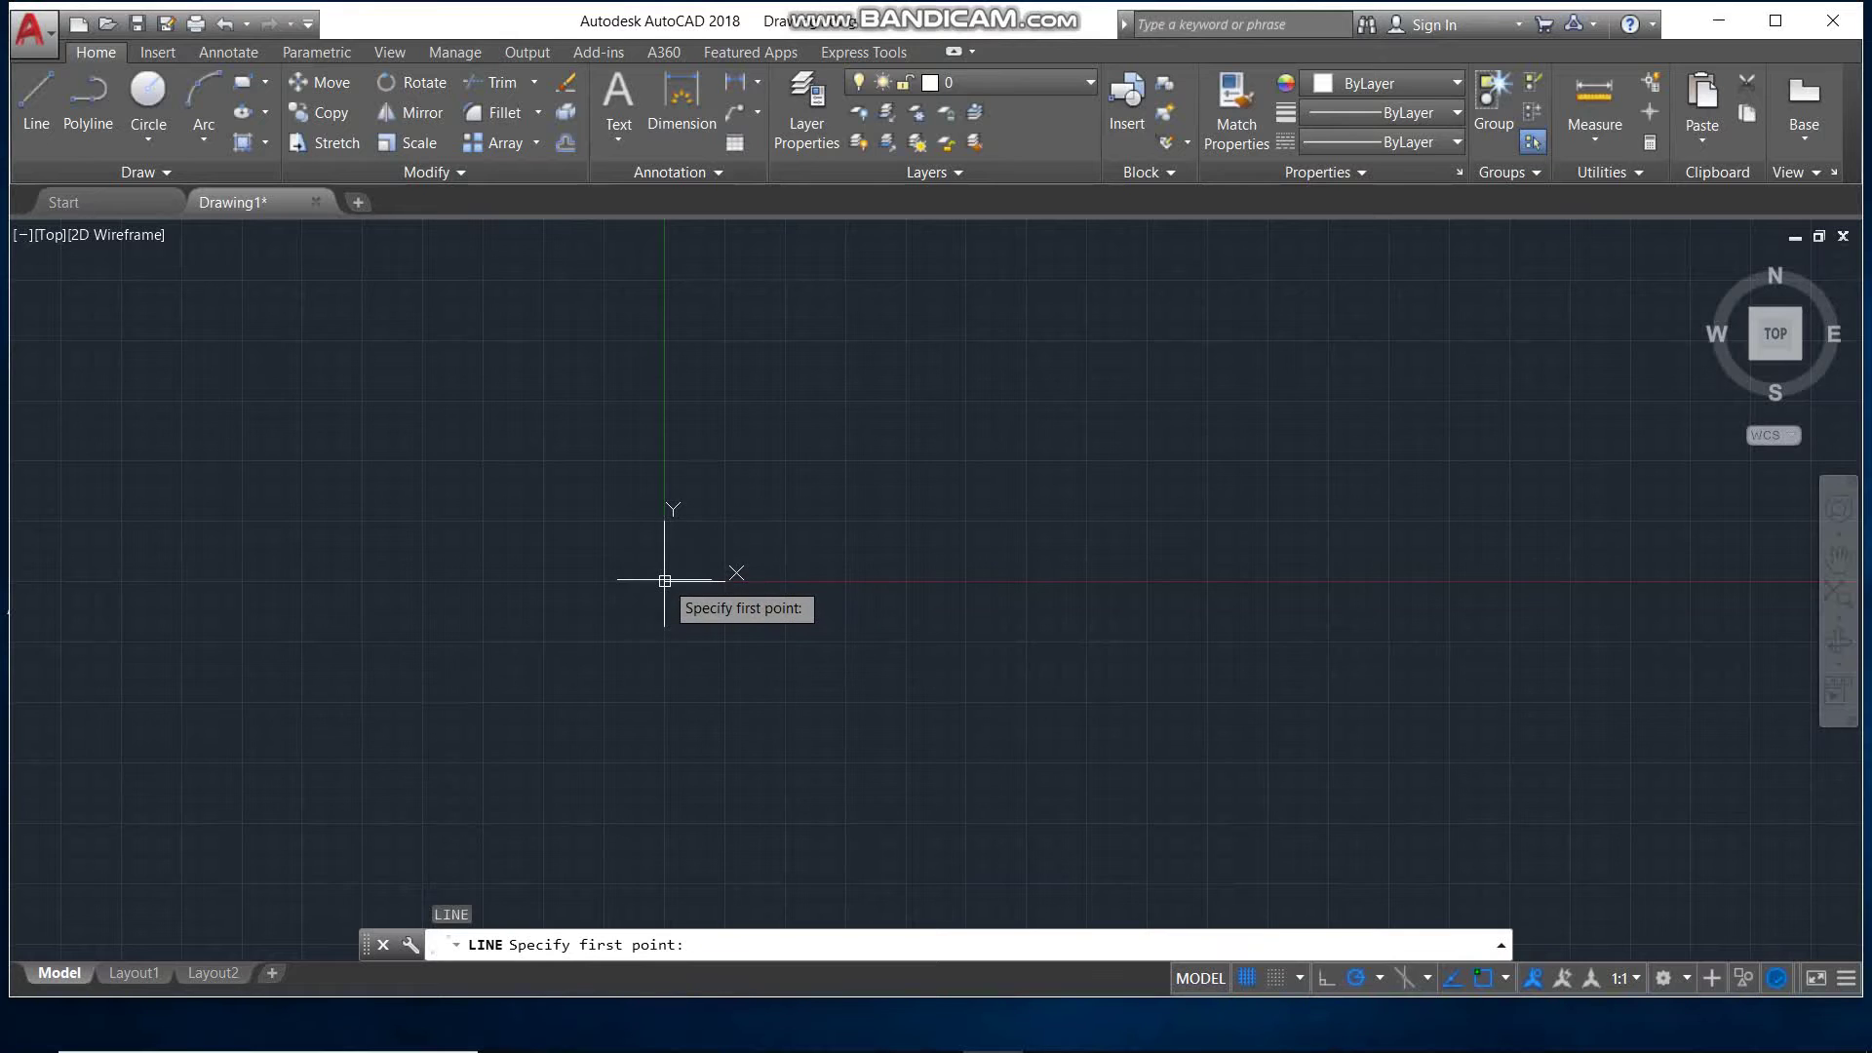
click(666, 581)
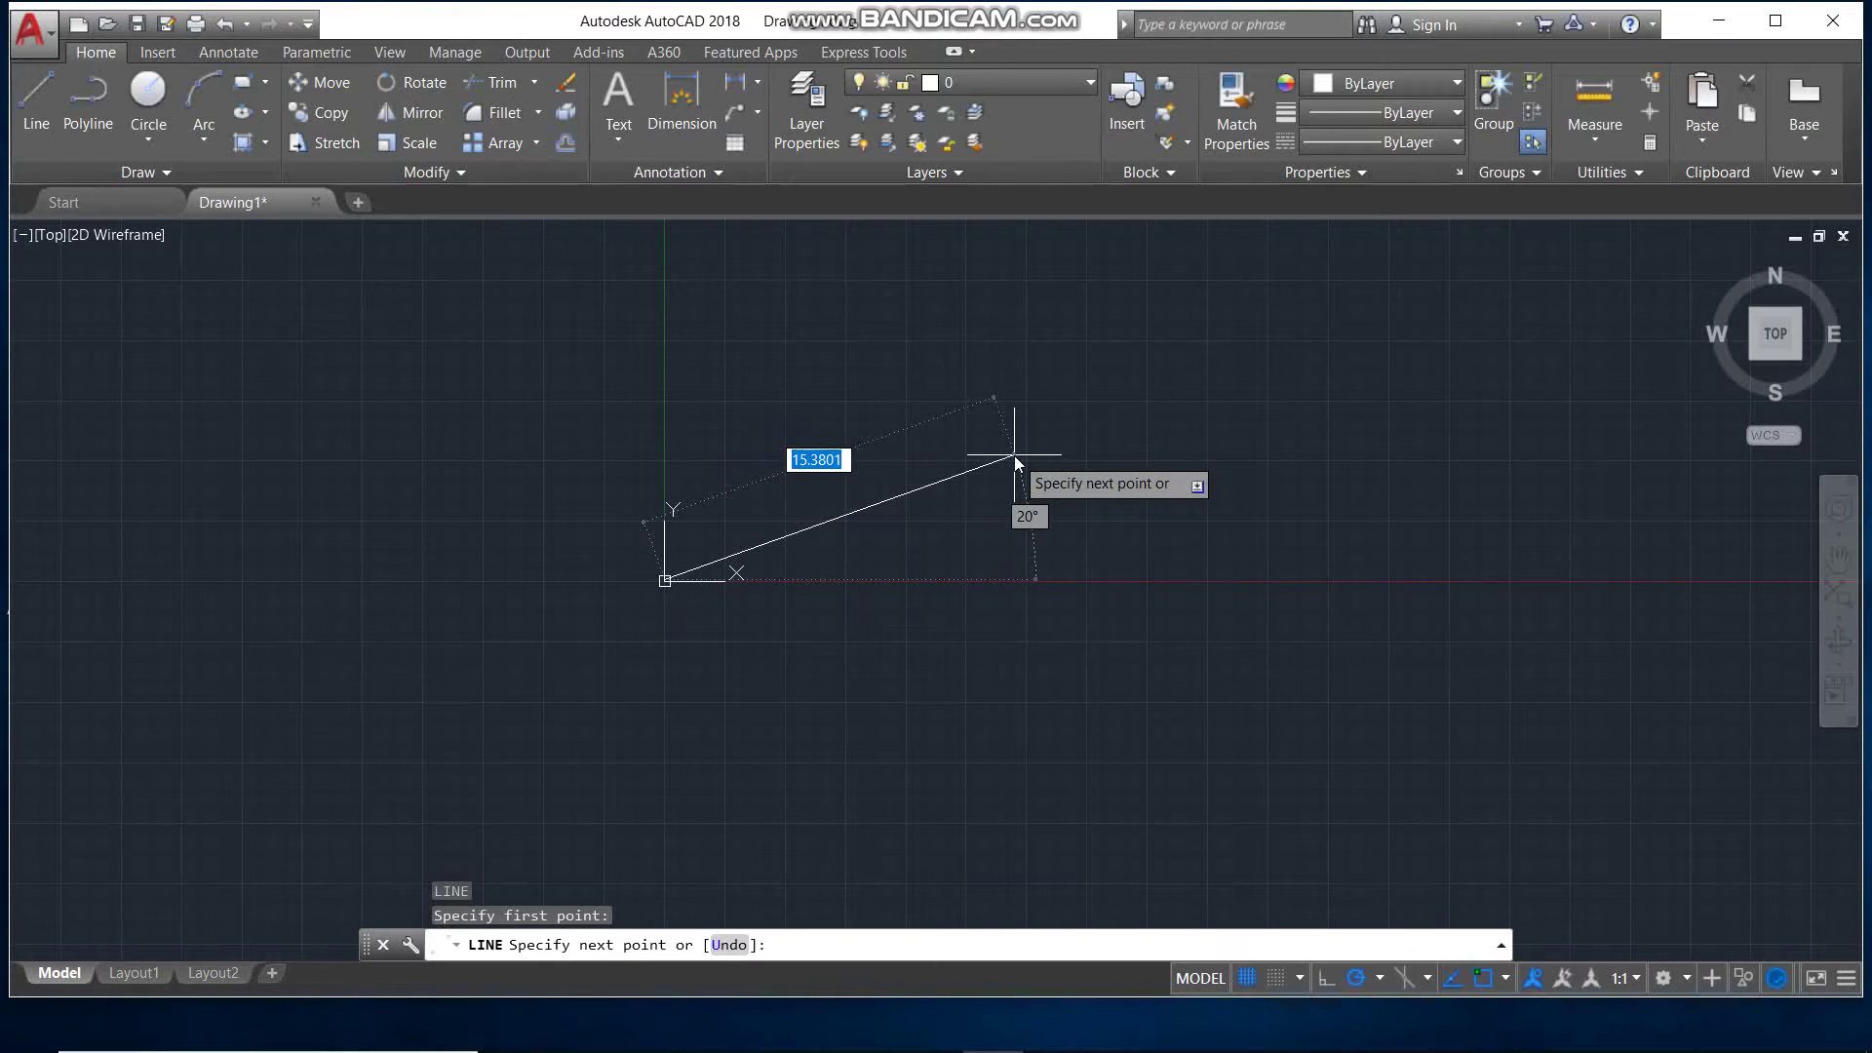
text(10)
key(Return)
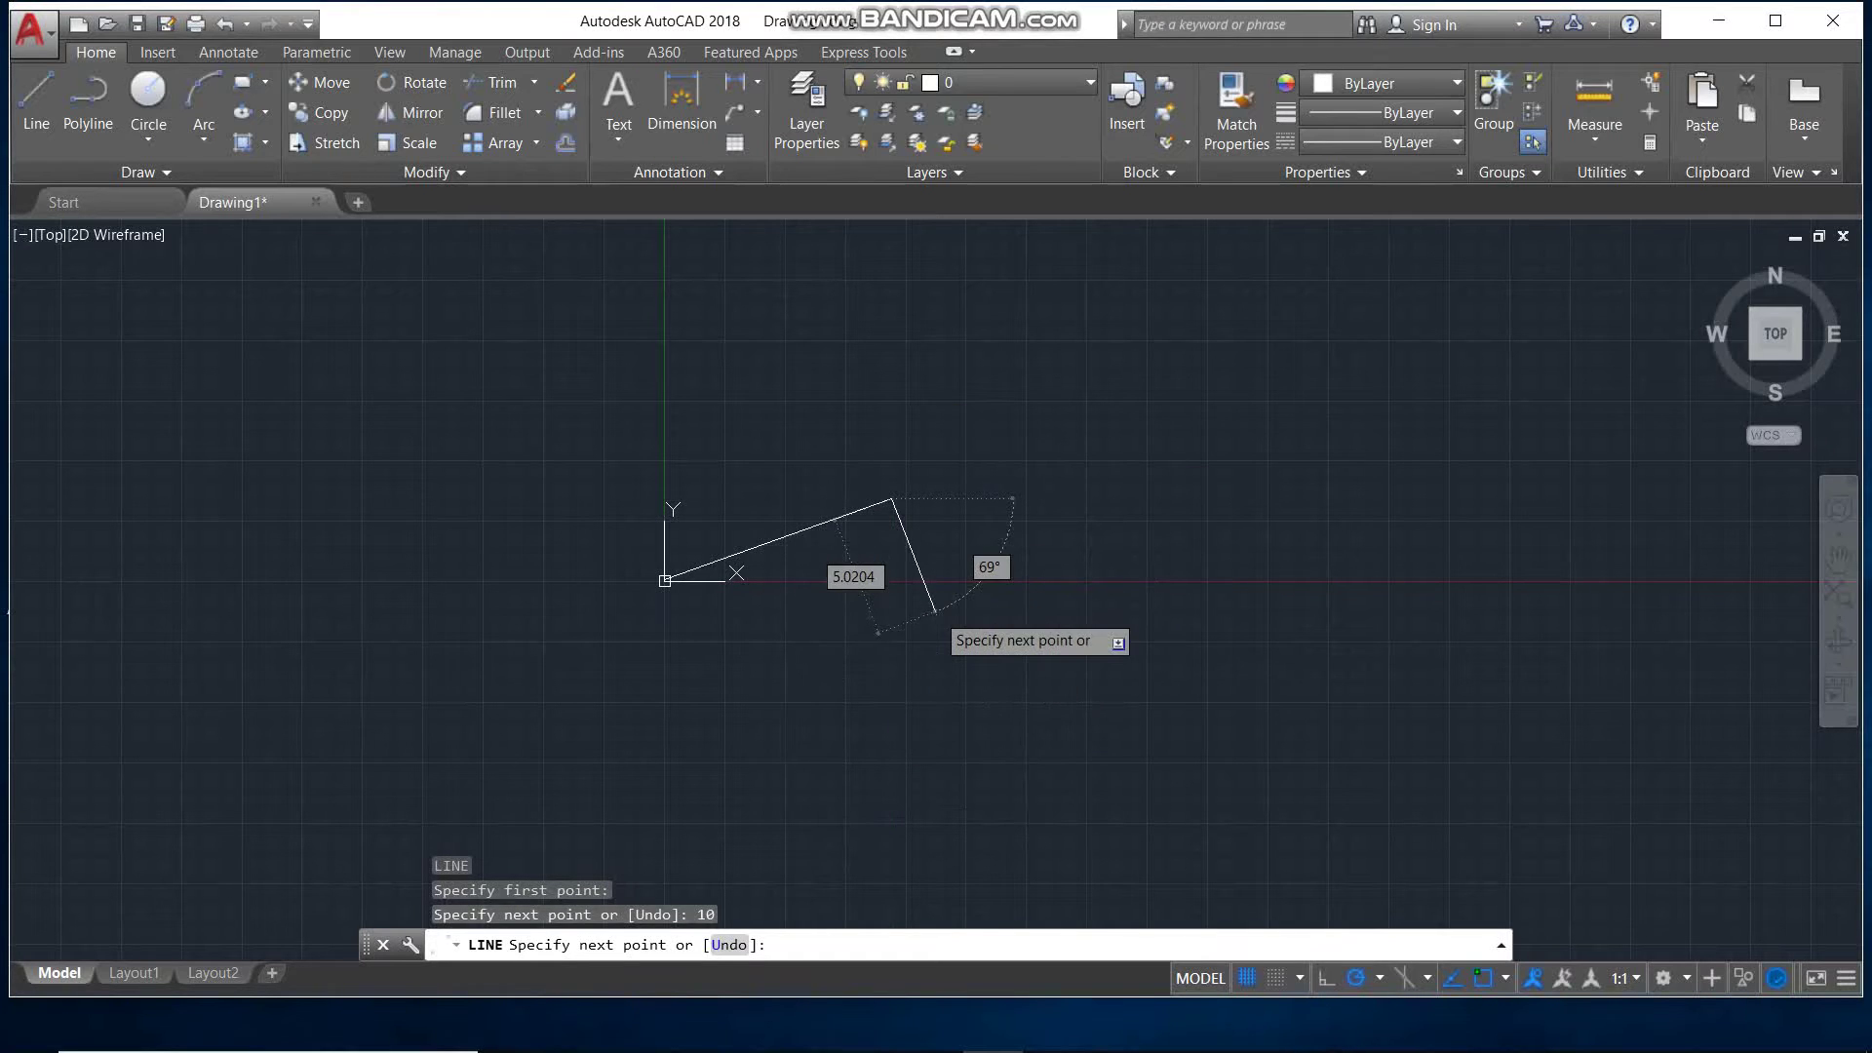
key(Escape)
key(ctrl+z)
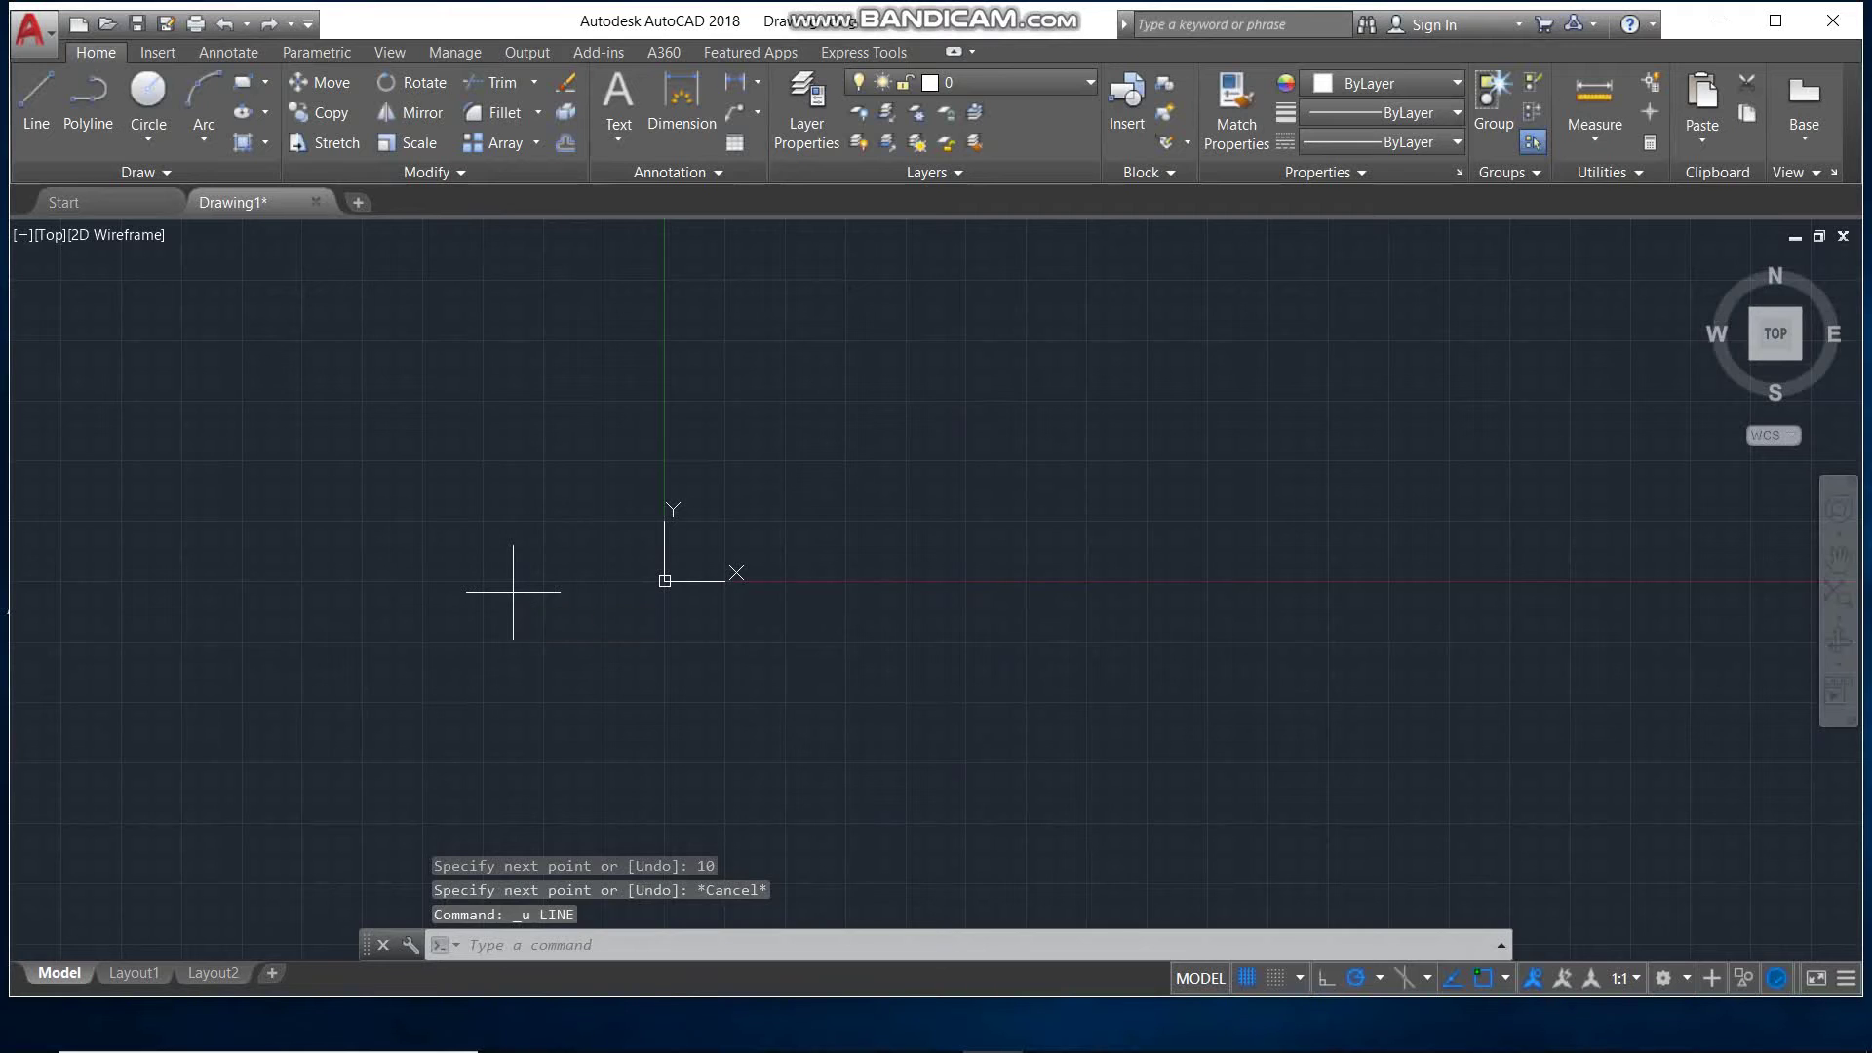
text(line)
key(Return)
Draw a 10-unit line at 32° from the origin.
click(664, 580)
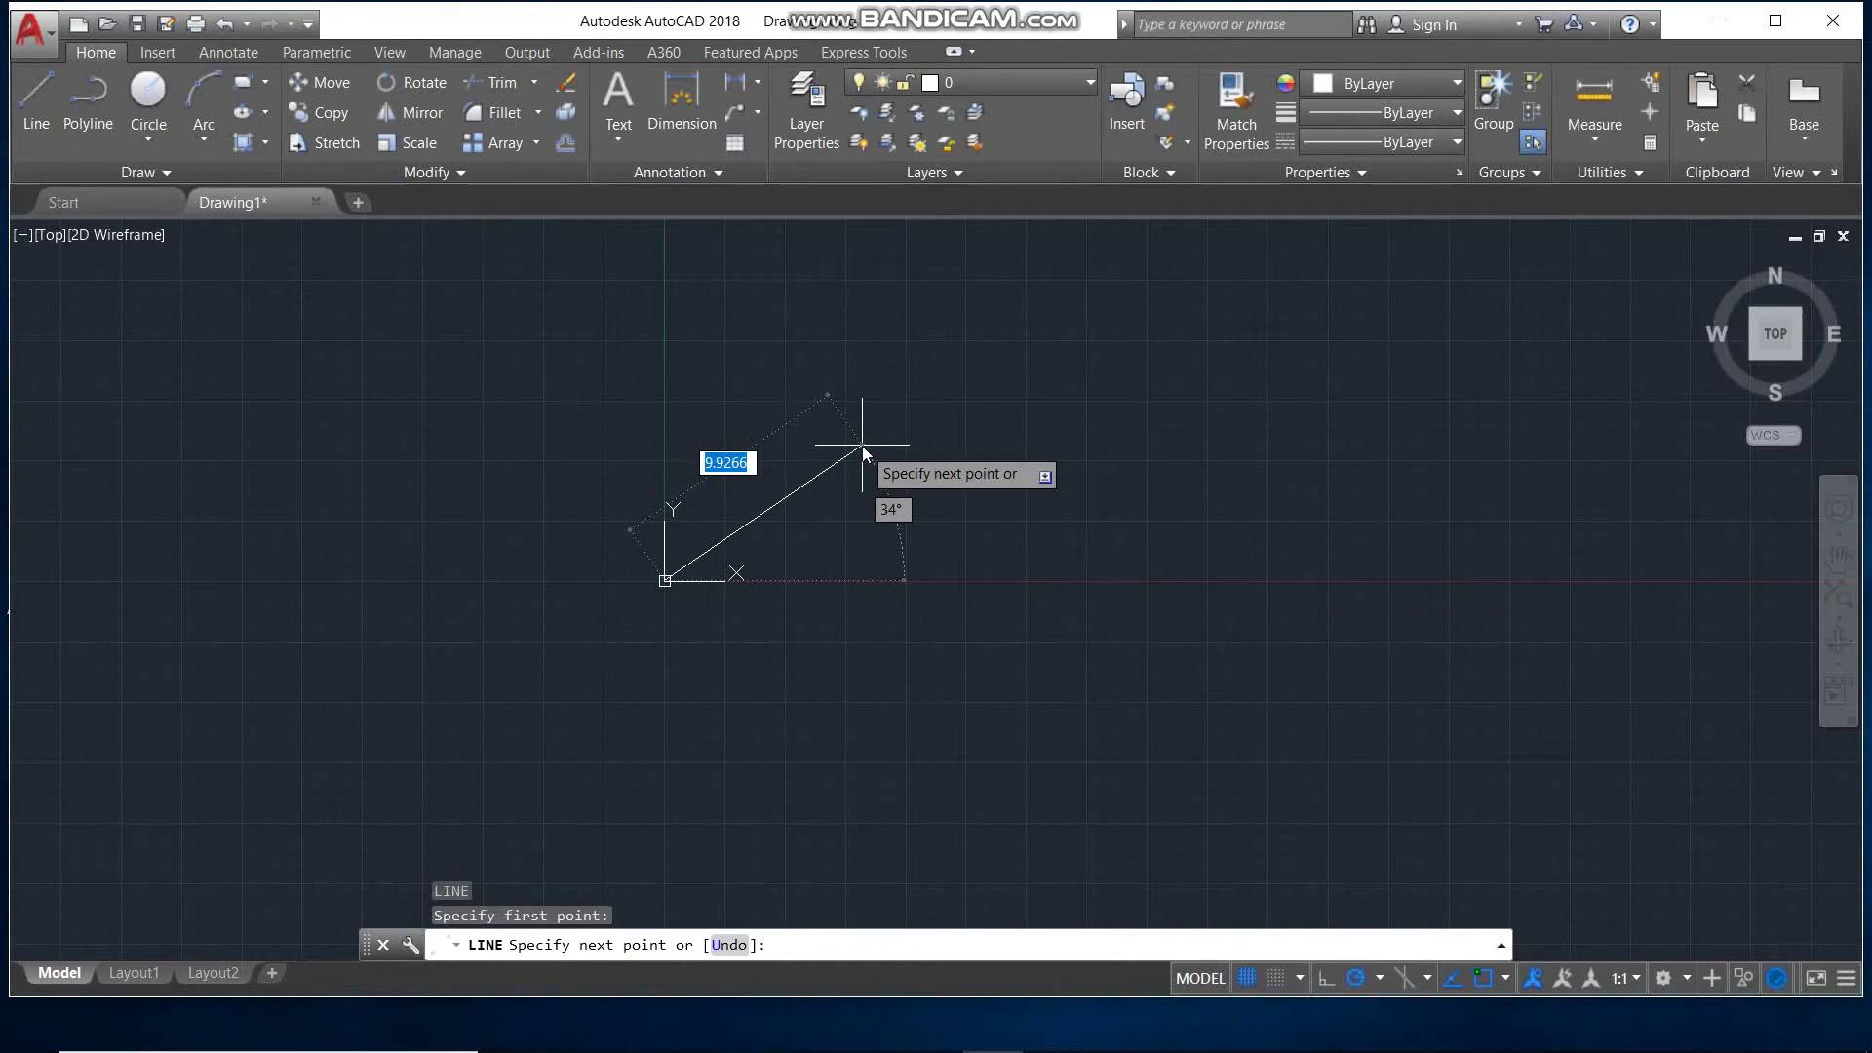
text(10)
key(Tab)
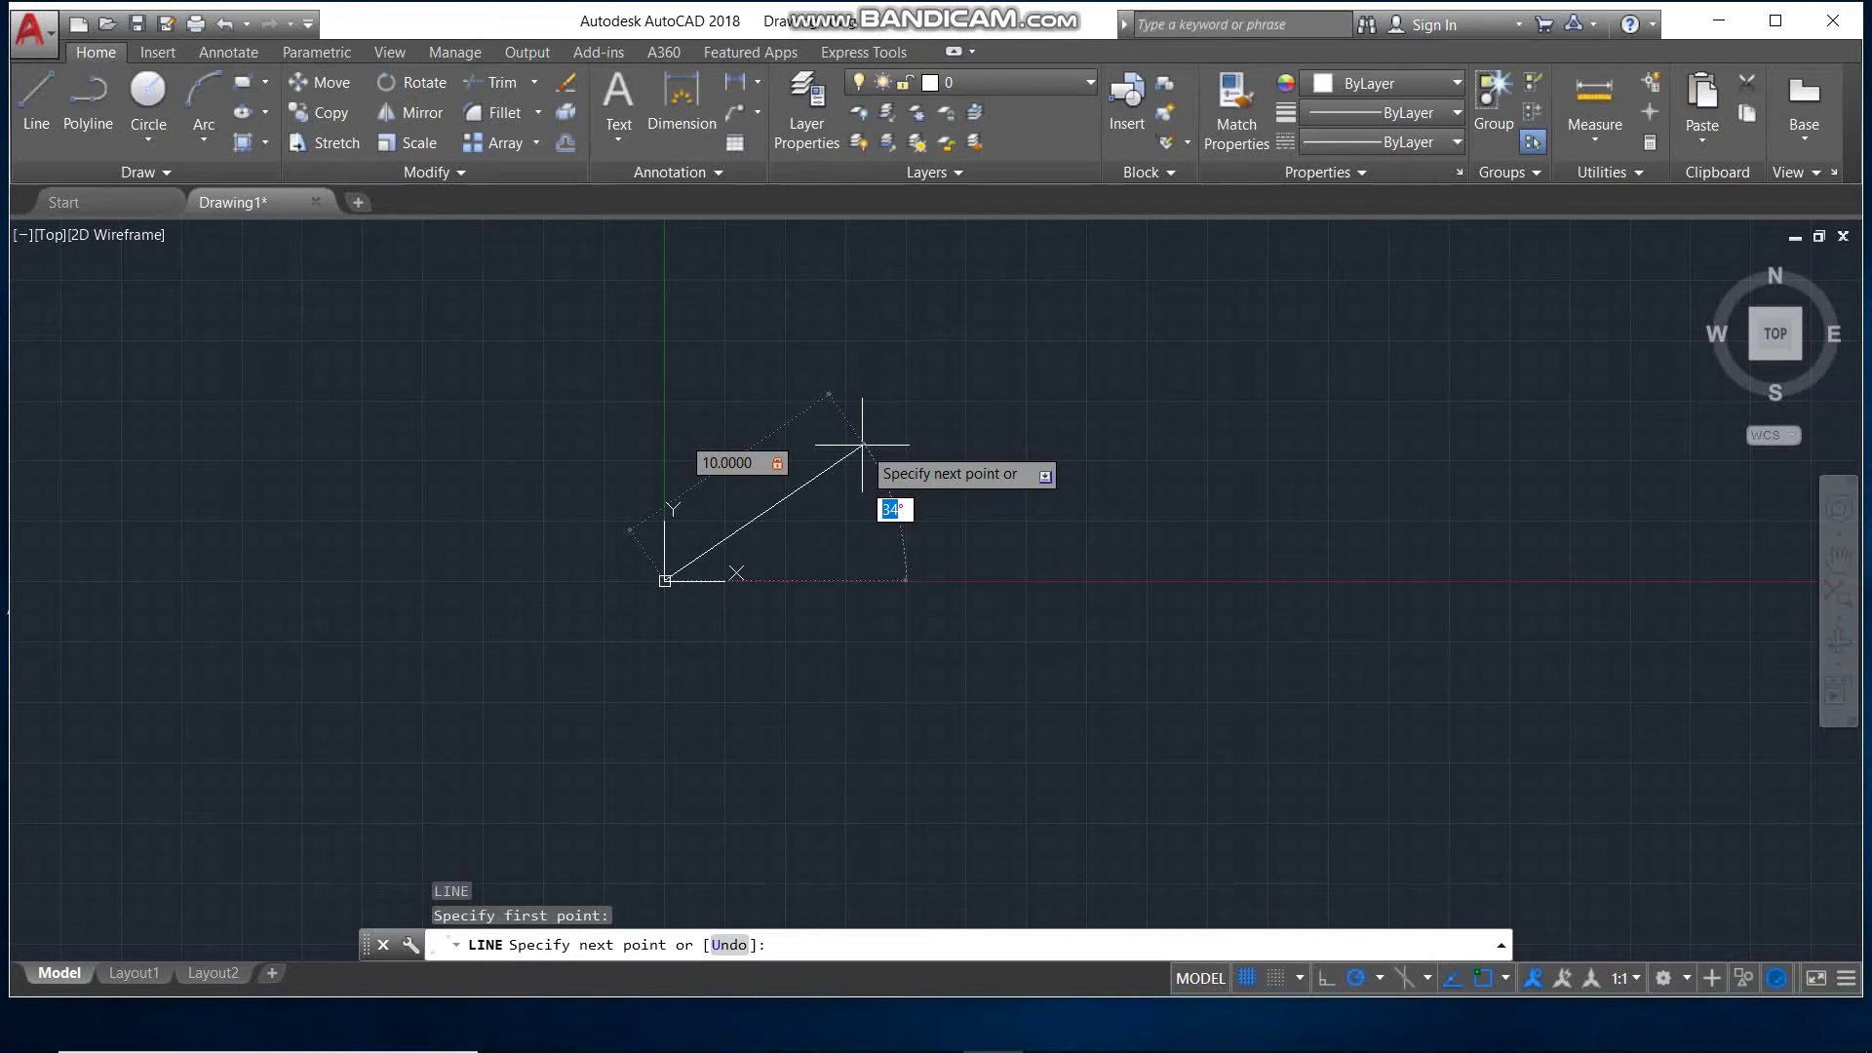
text(32)
key(Return)
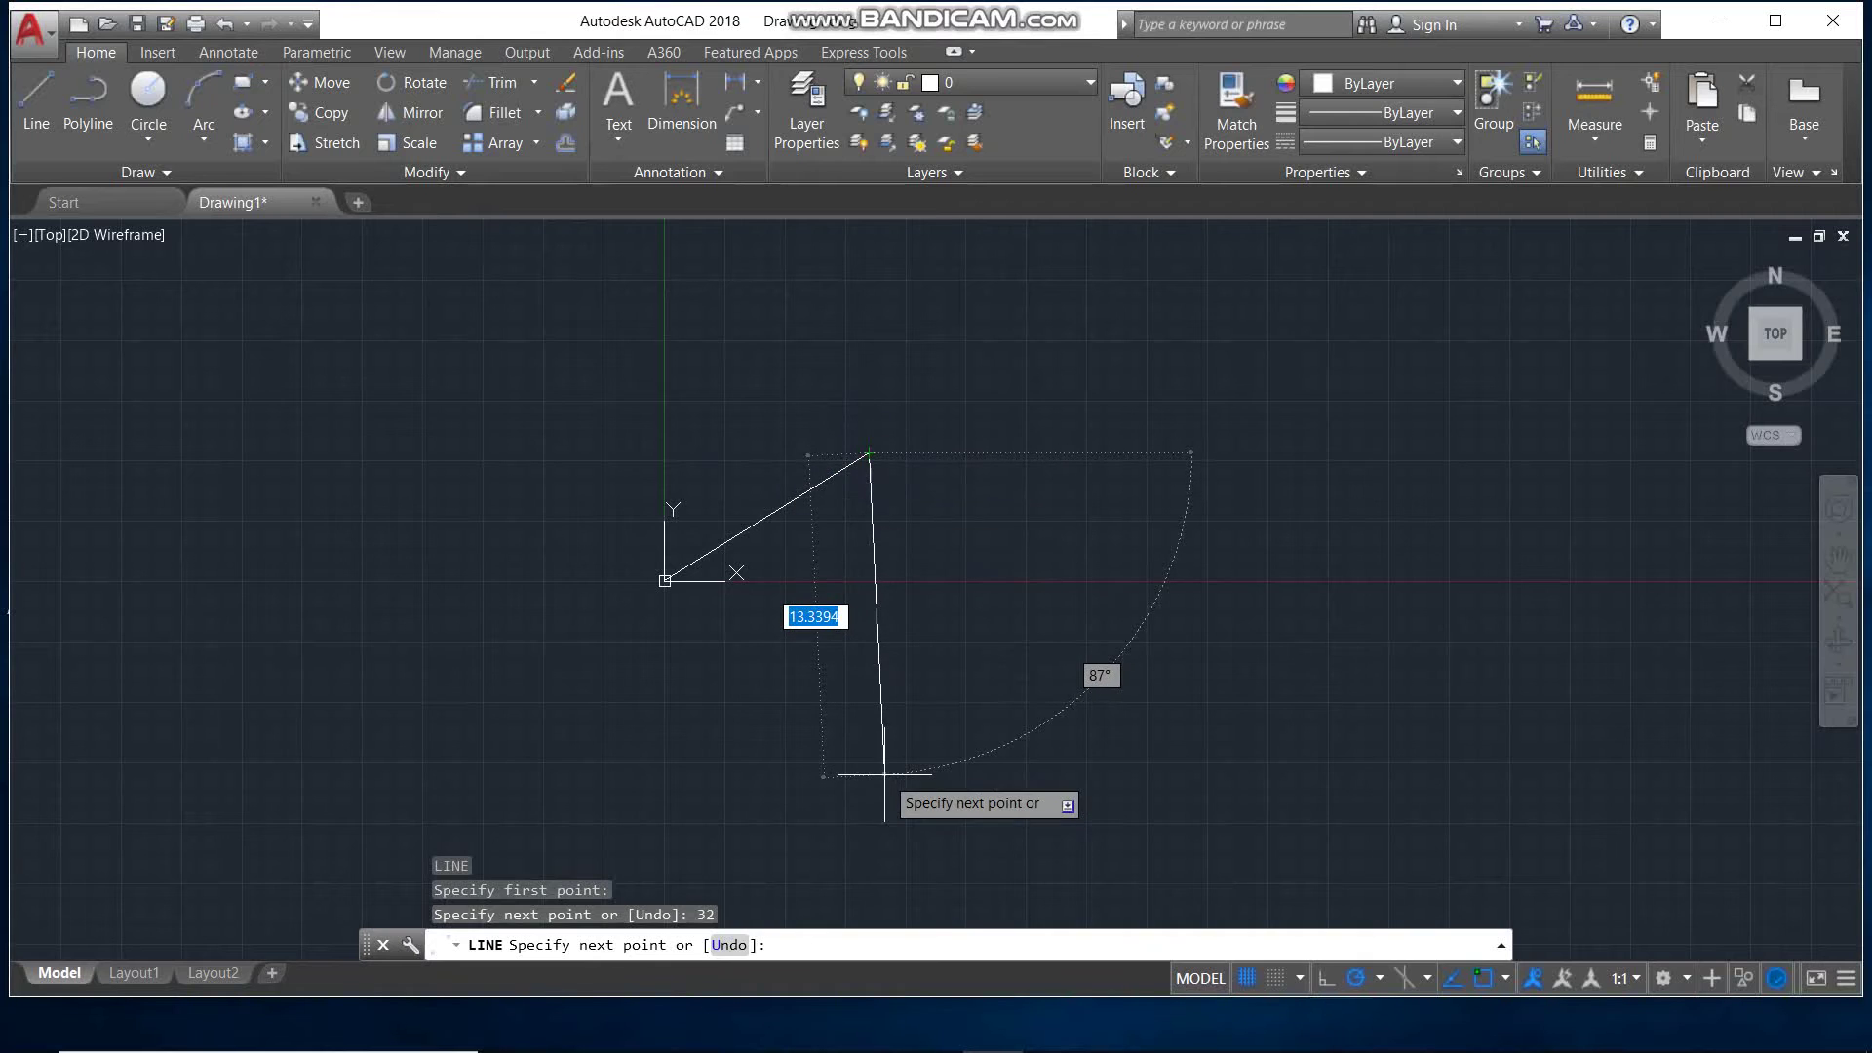
key(Escape)
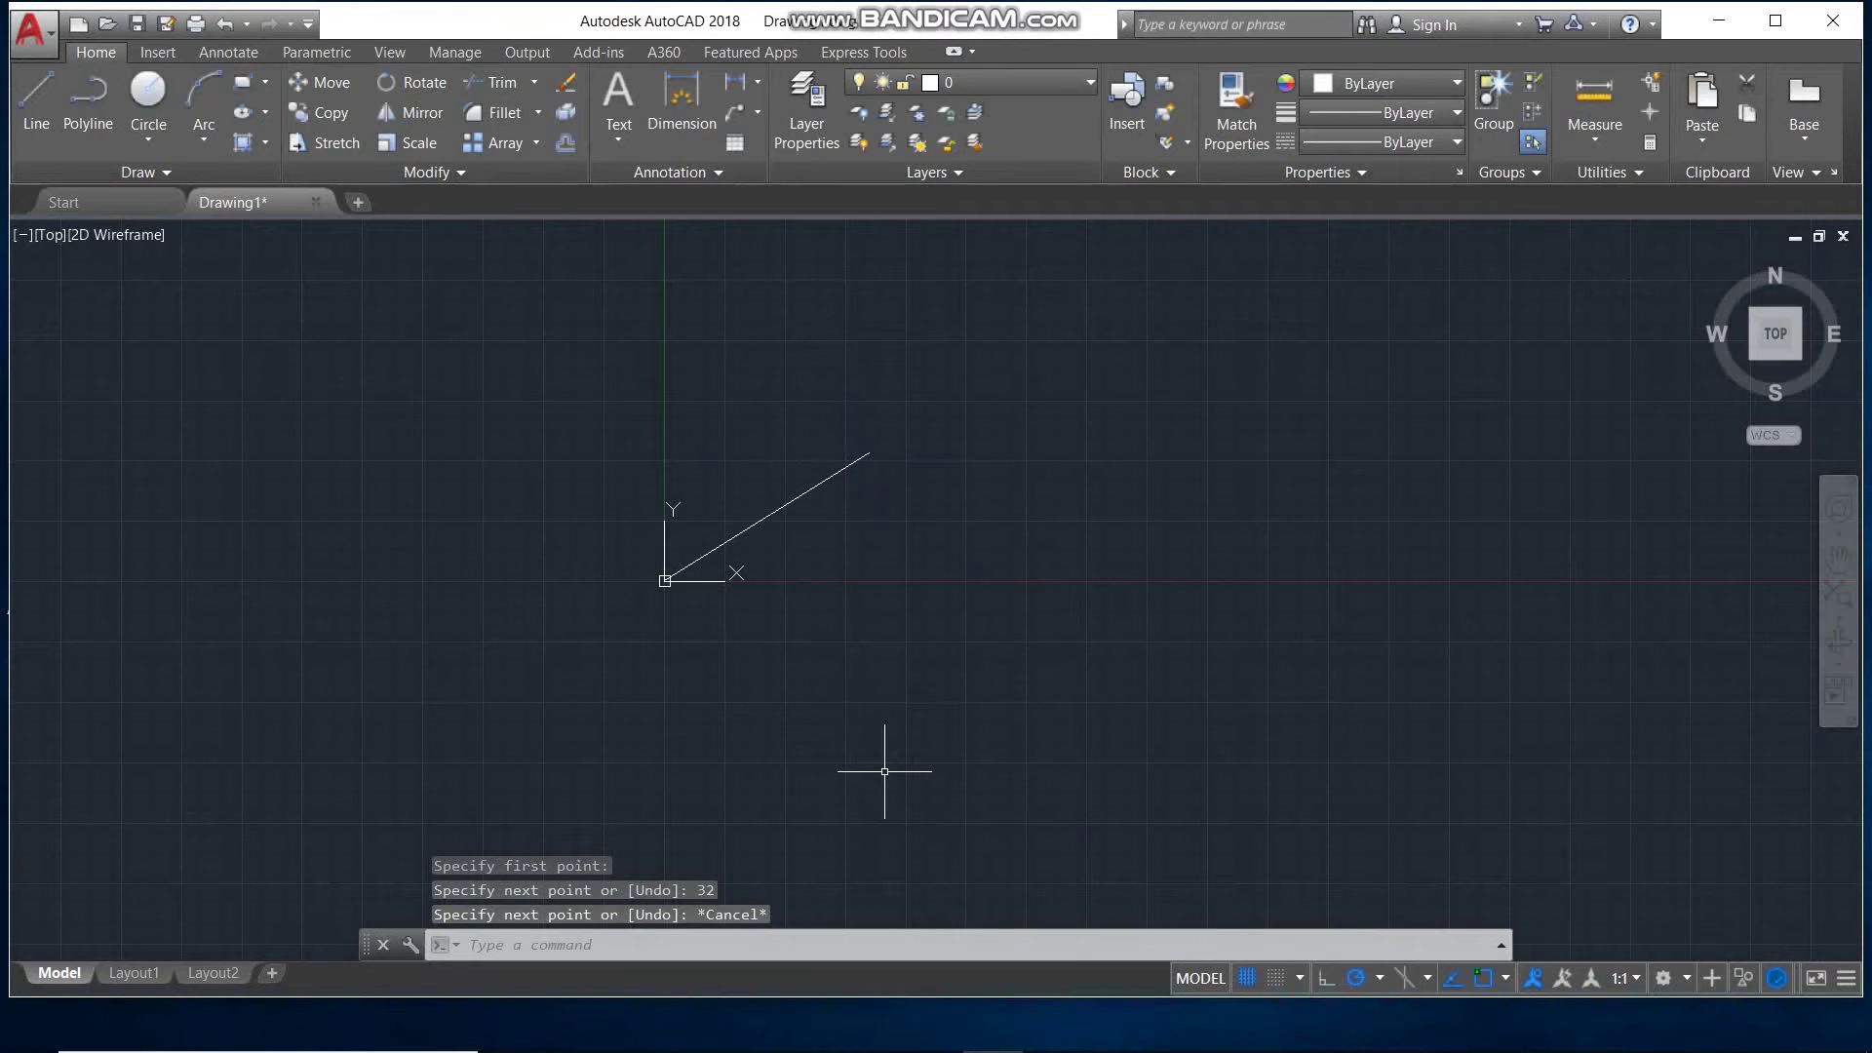
Window-select and delete that line, then open the snap settings.
click(945, 399)
click(585, 604)
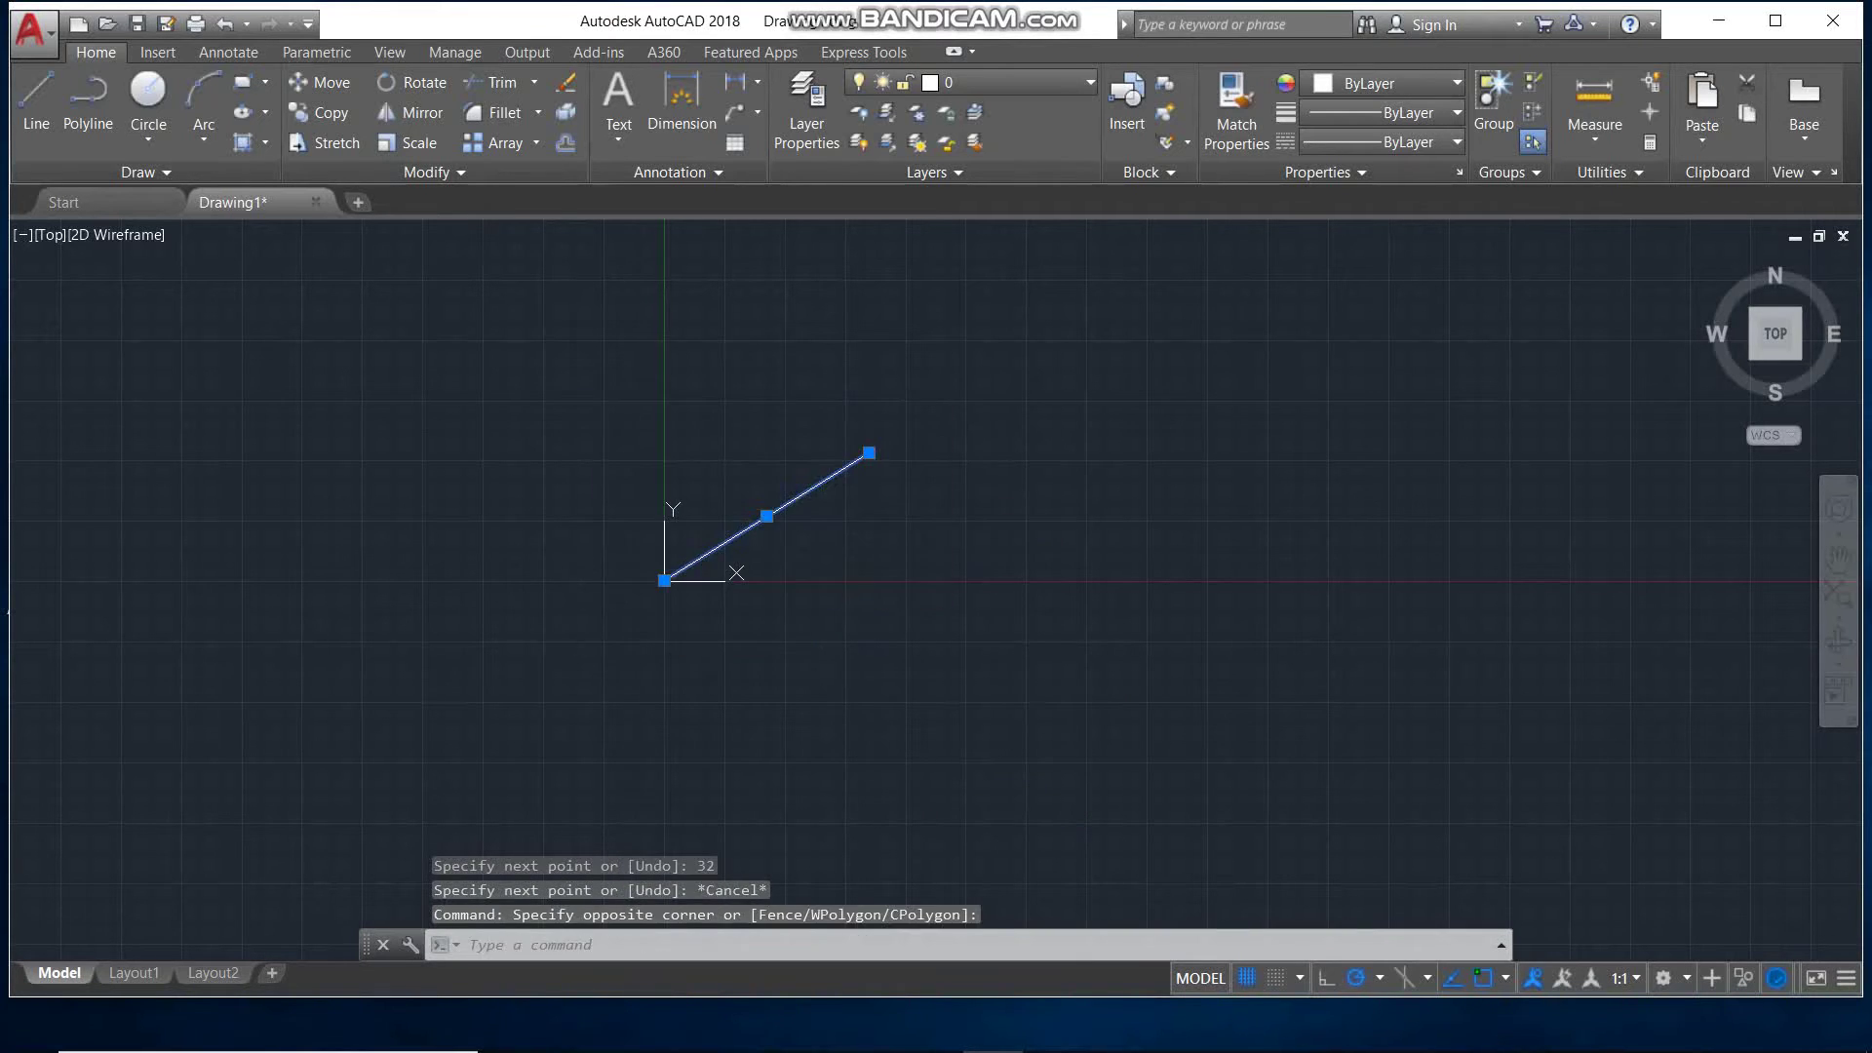
key(Delete)
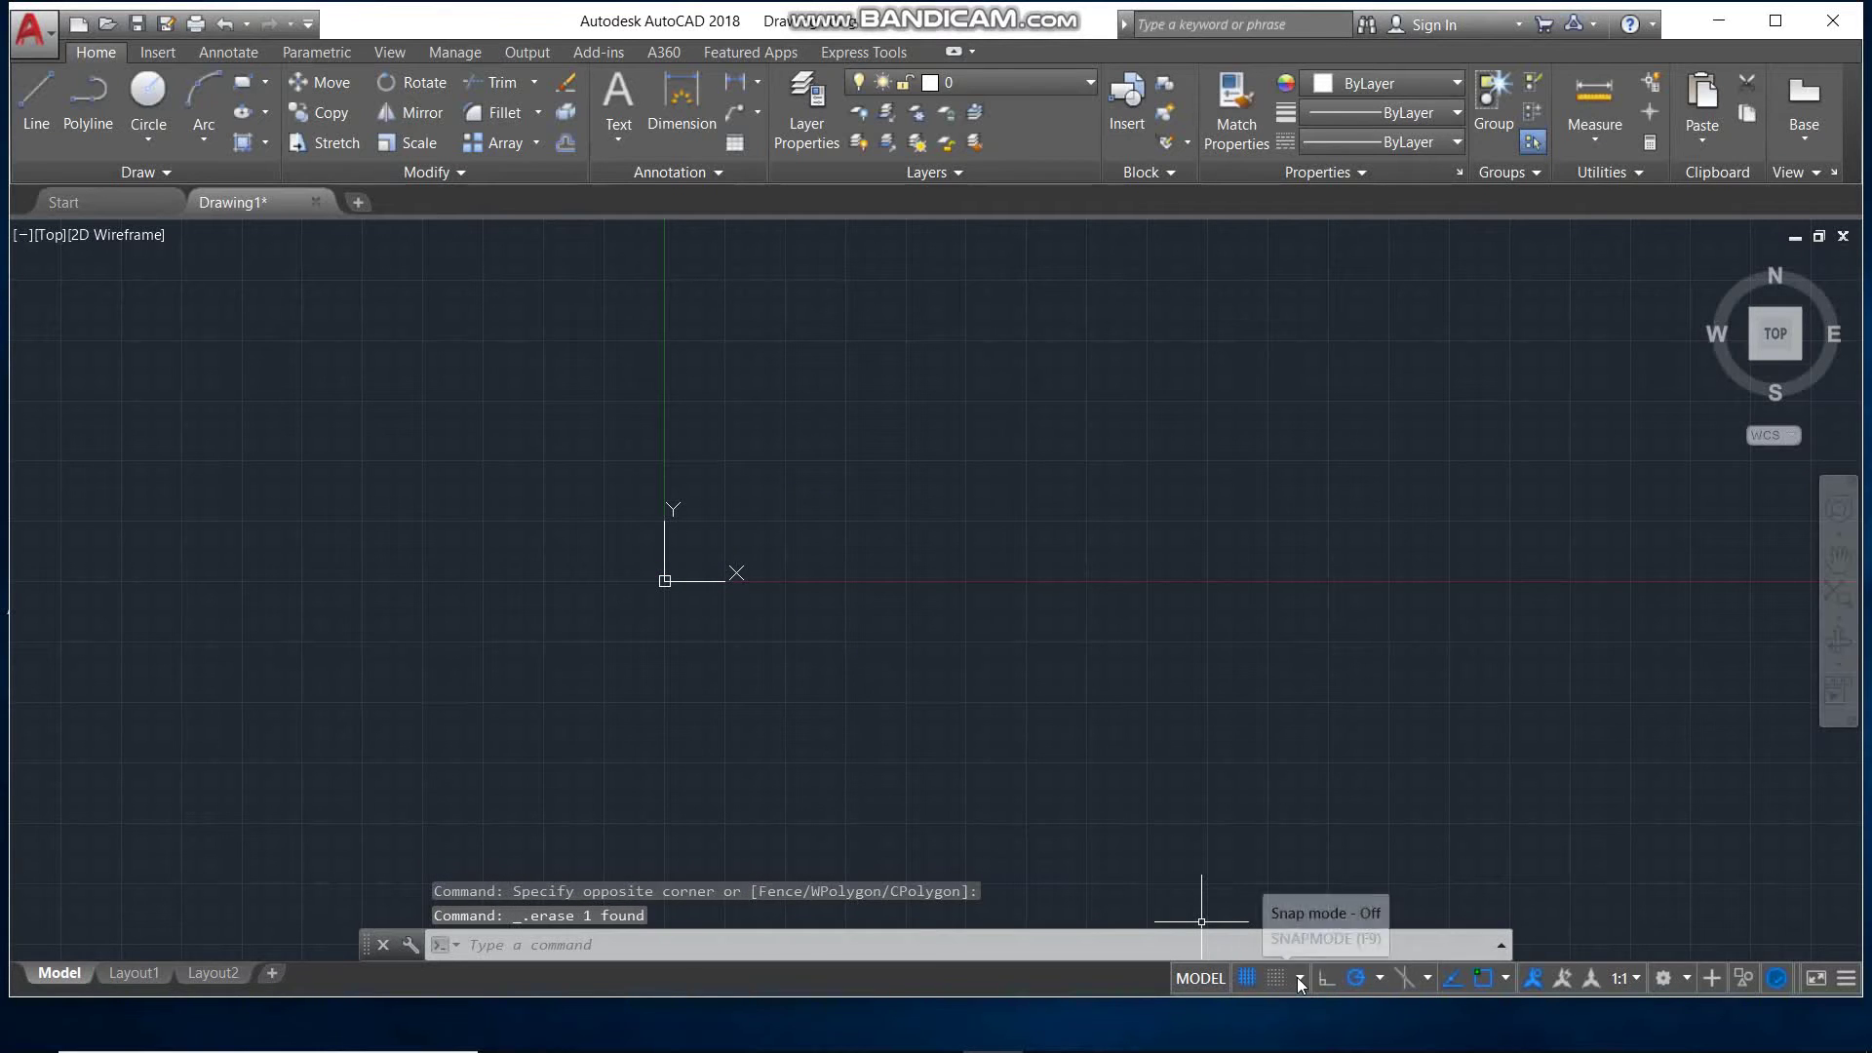
click(1300, 979)
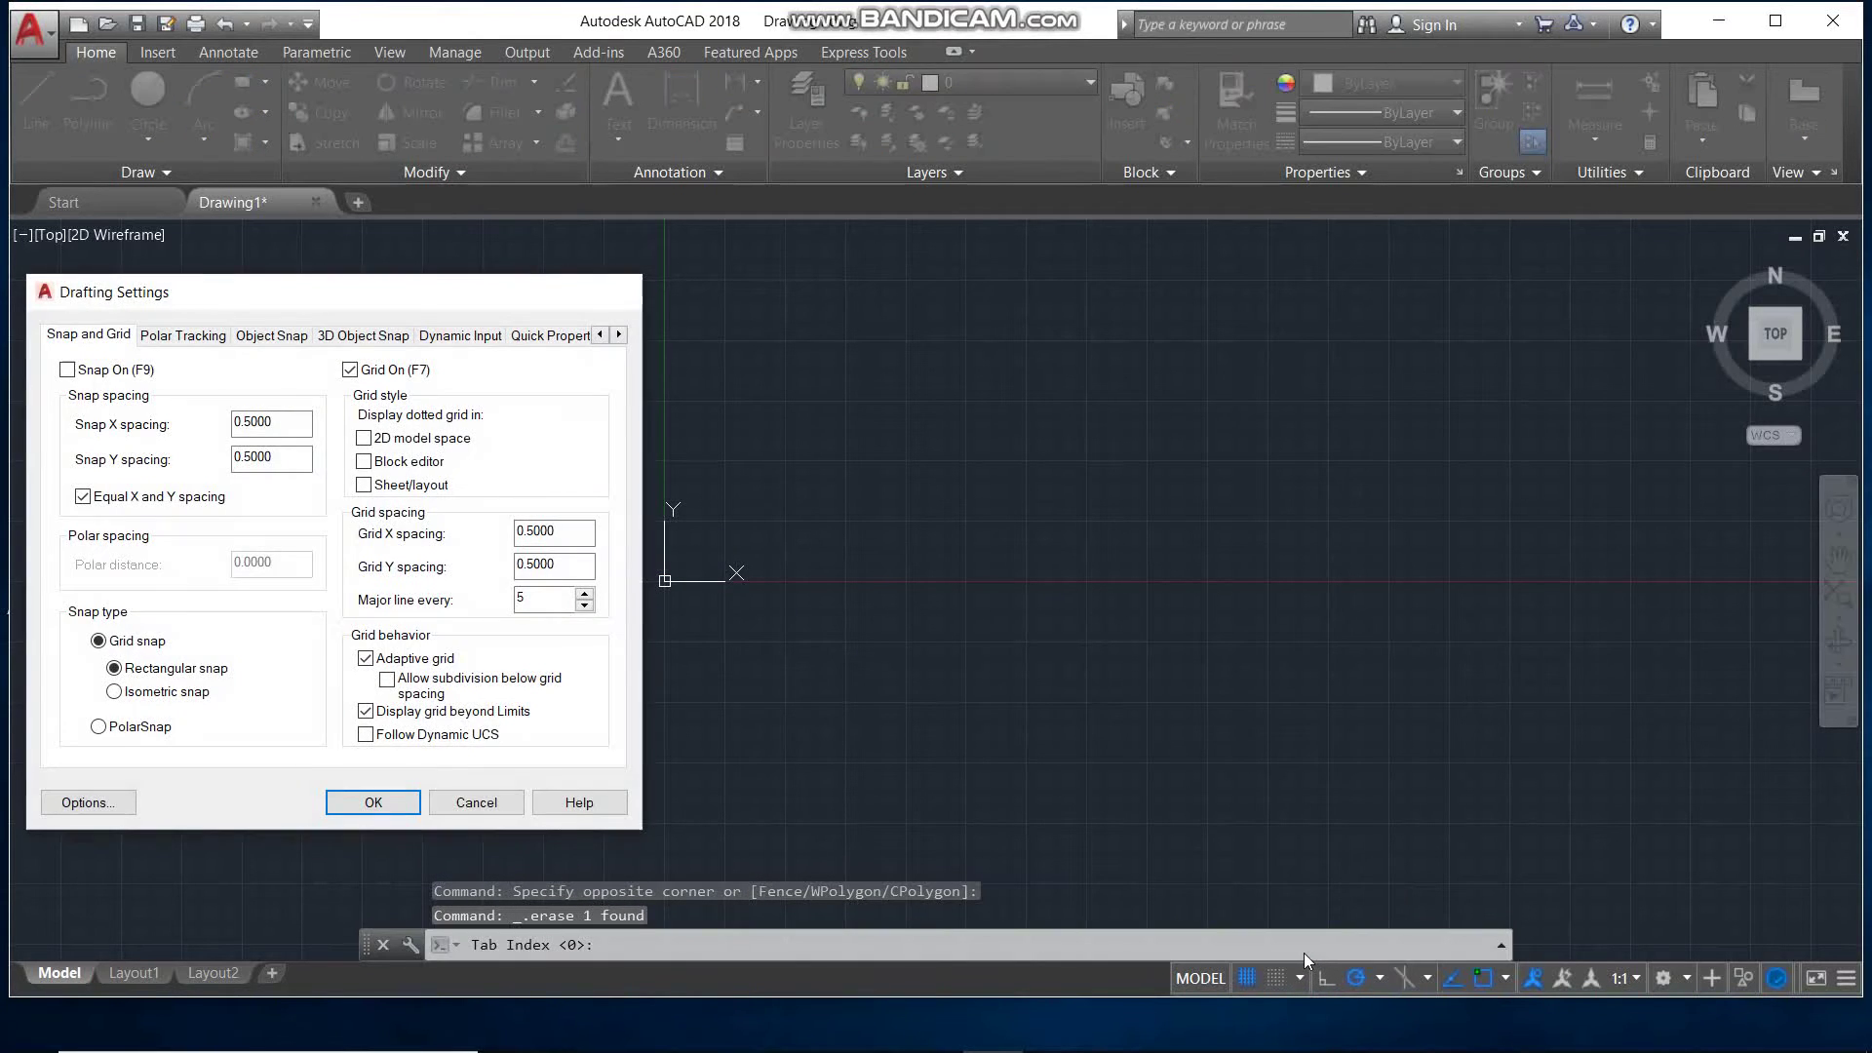
Dismiss Drafting Settings, cancel a test line after its first point, and show the snap options.
key(Return)
click(35, 90)
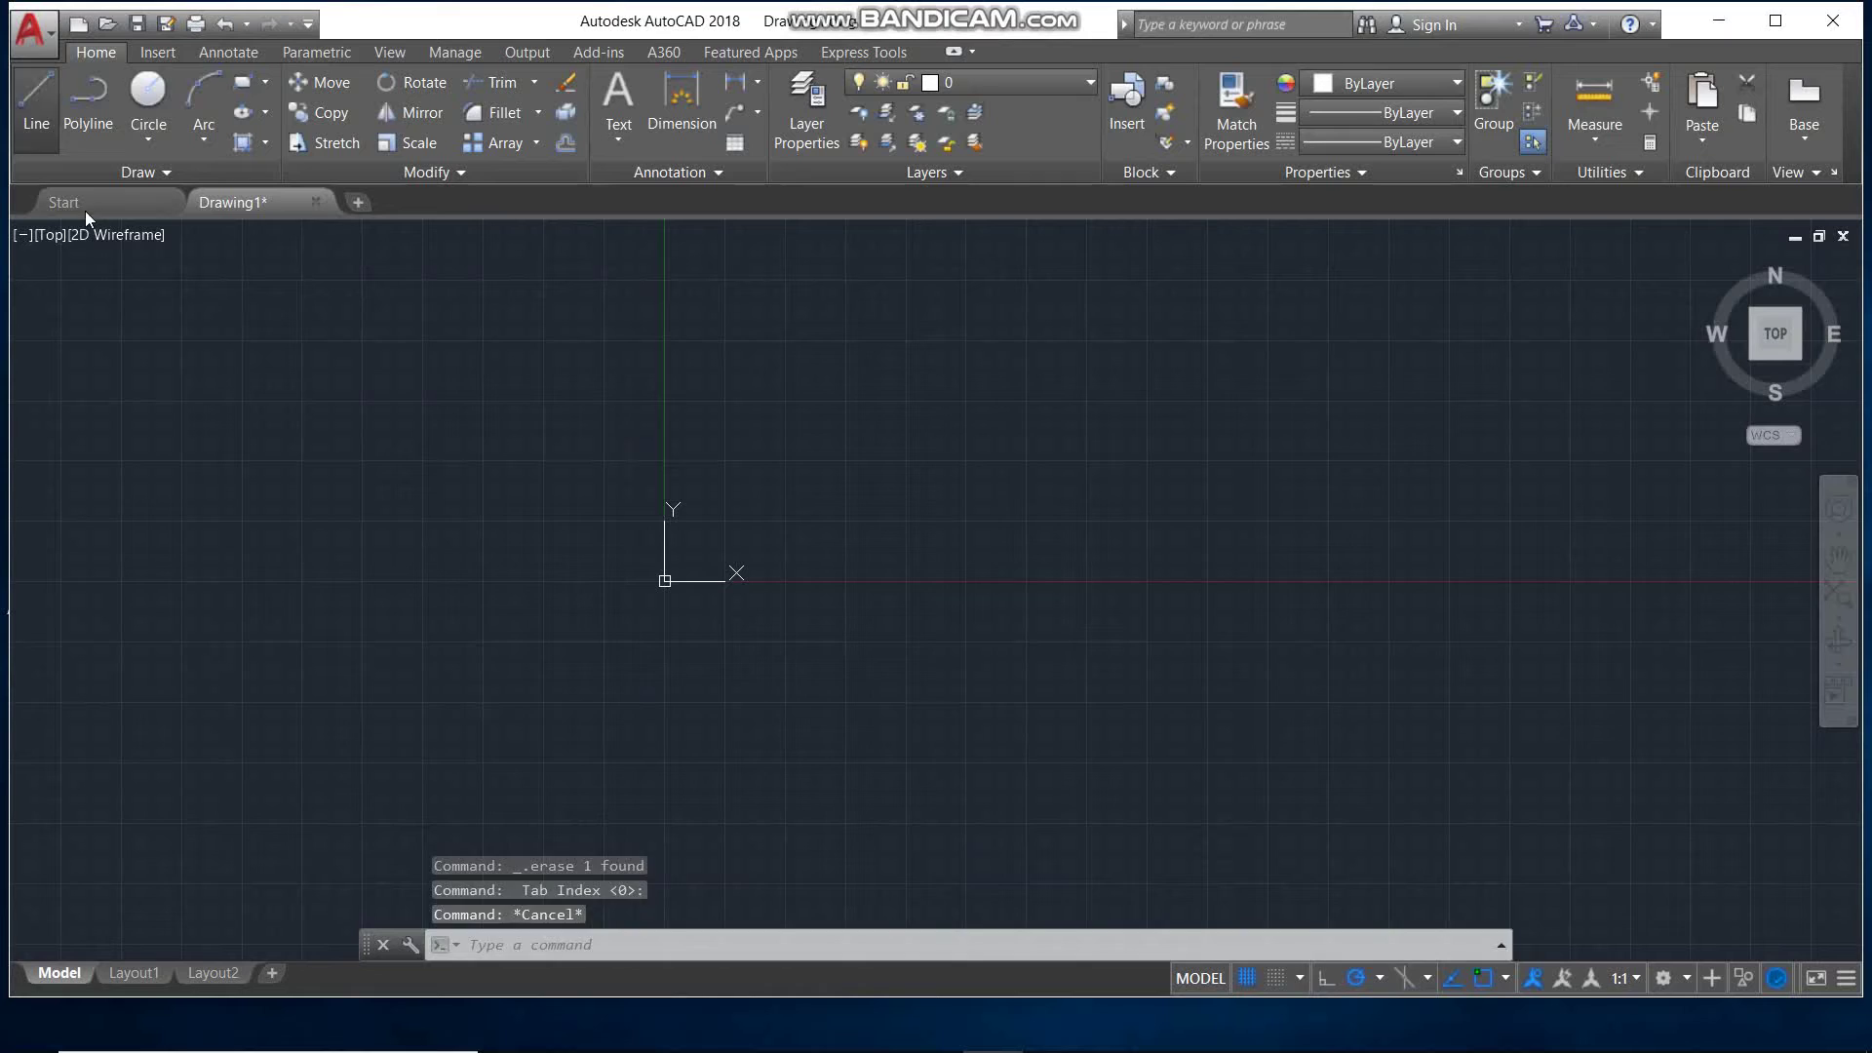
click(454, 702)
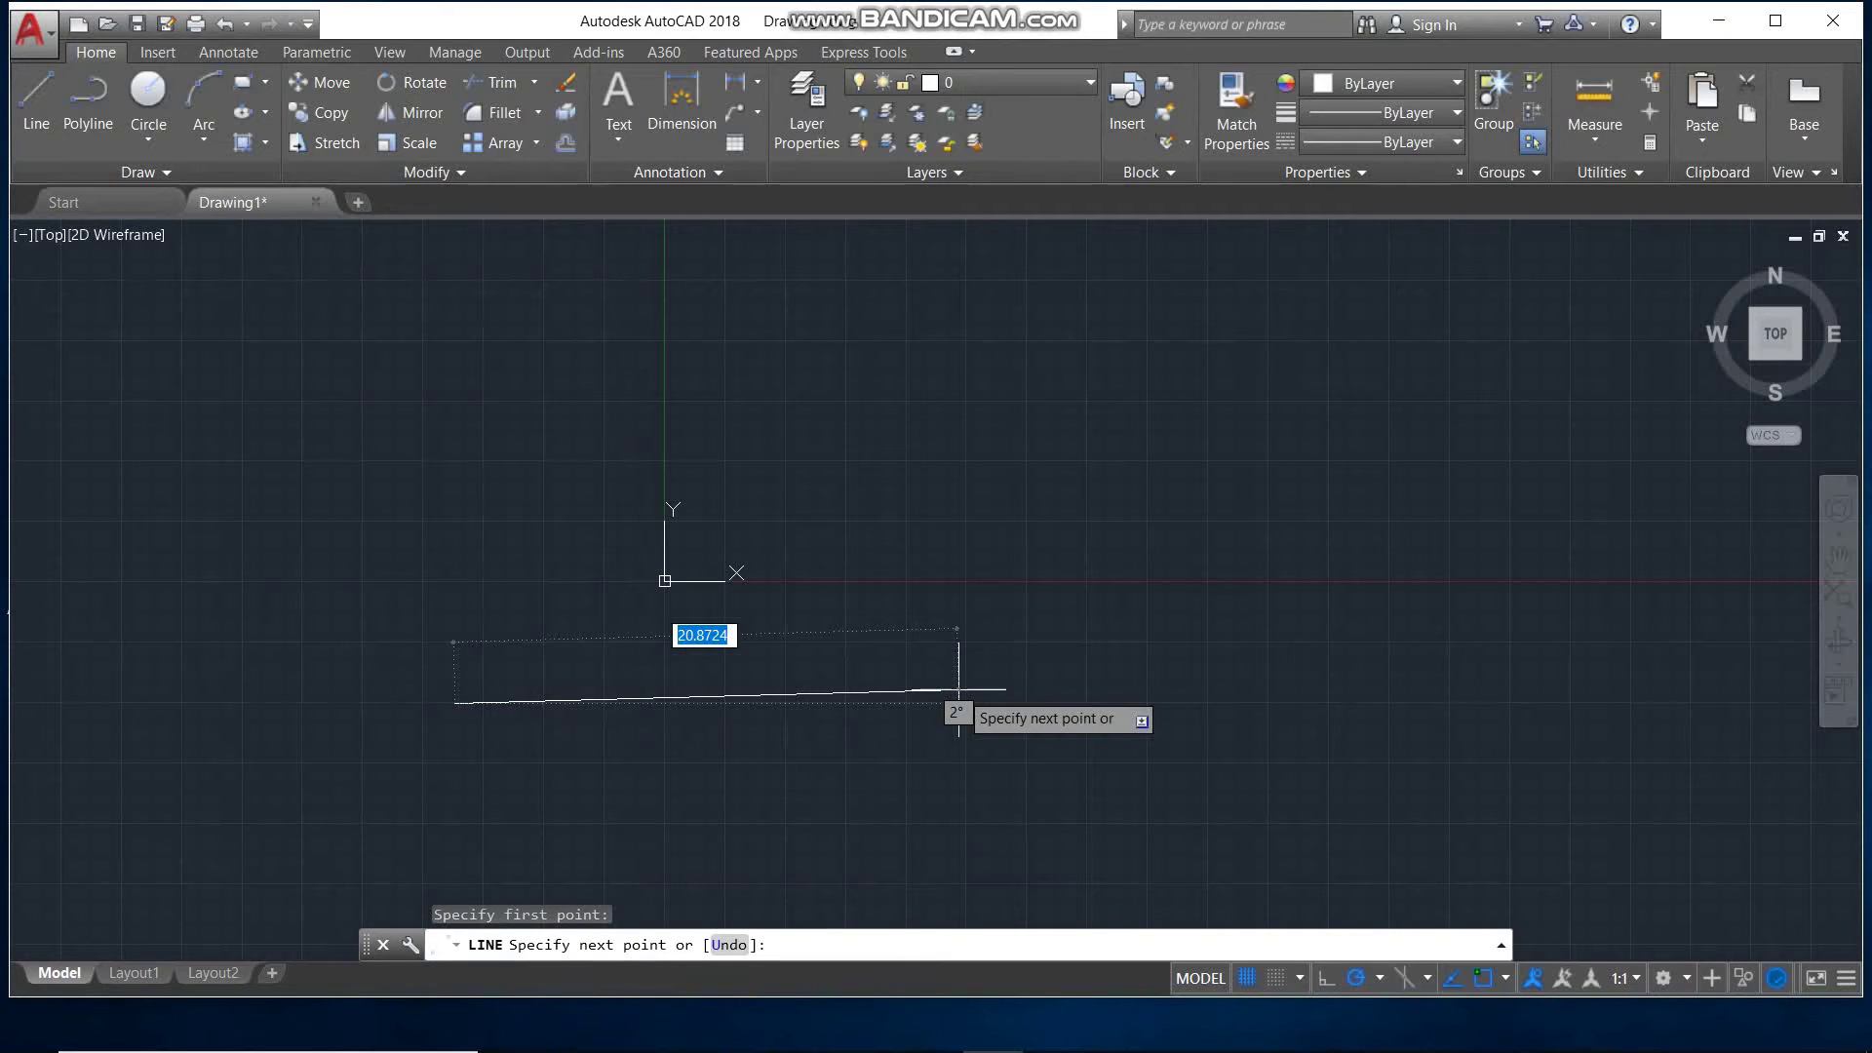
key(Escape)
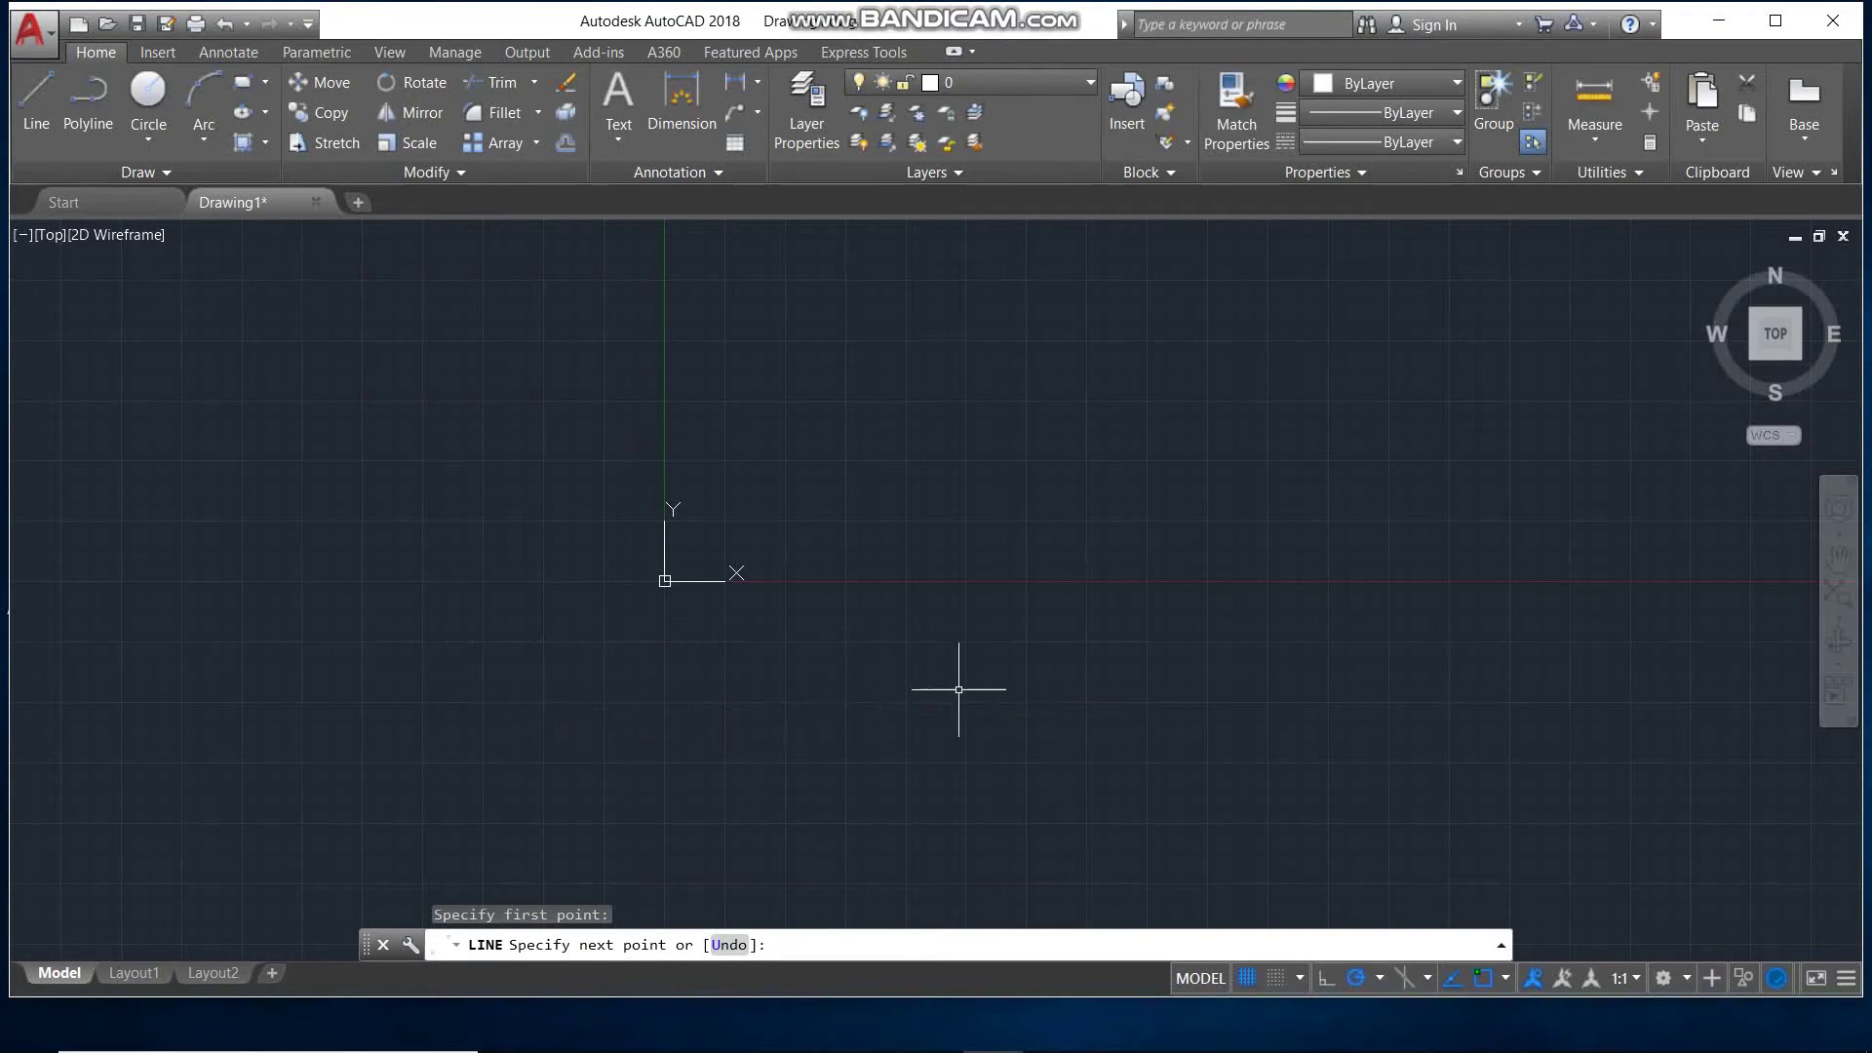
click(1297, 979)
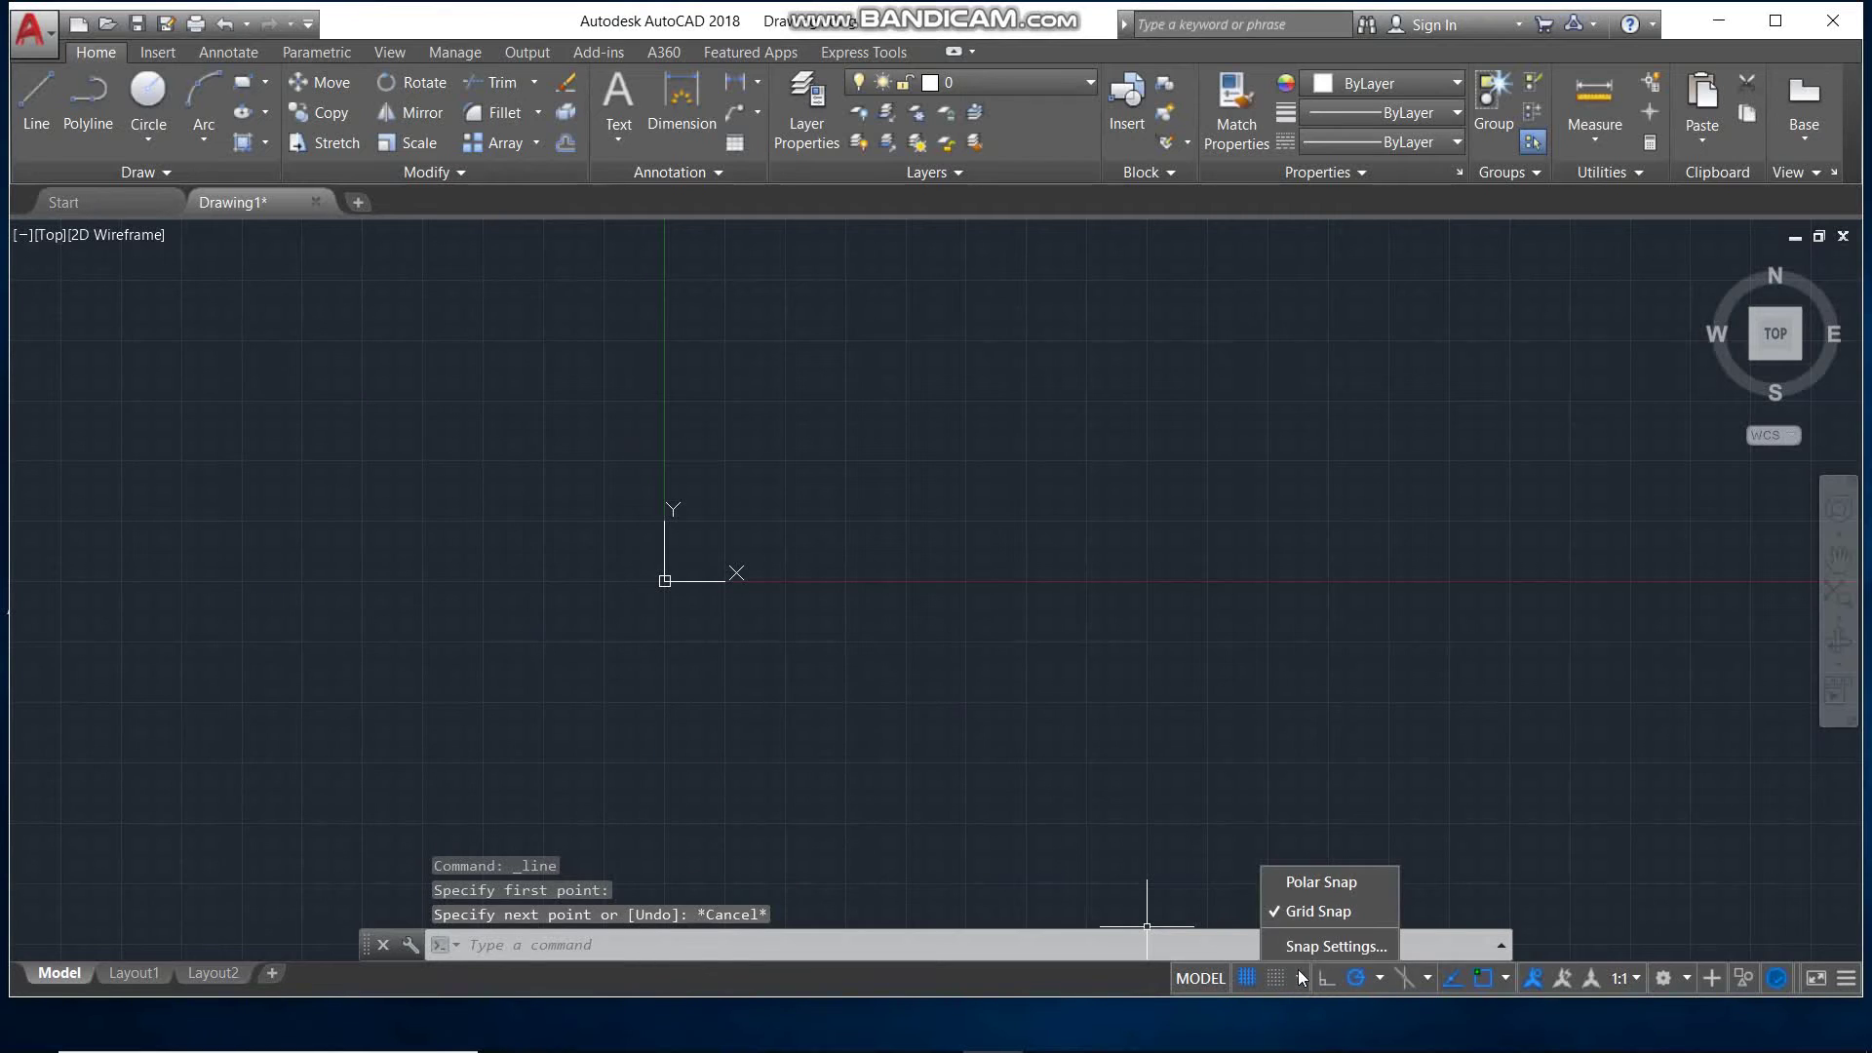
Raise the Dynamic Input drafting tooltip size from 0 to 6 and confirm it.
click(461, 336)
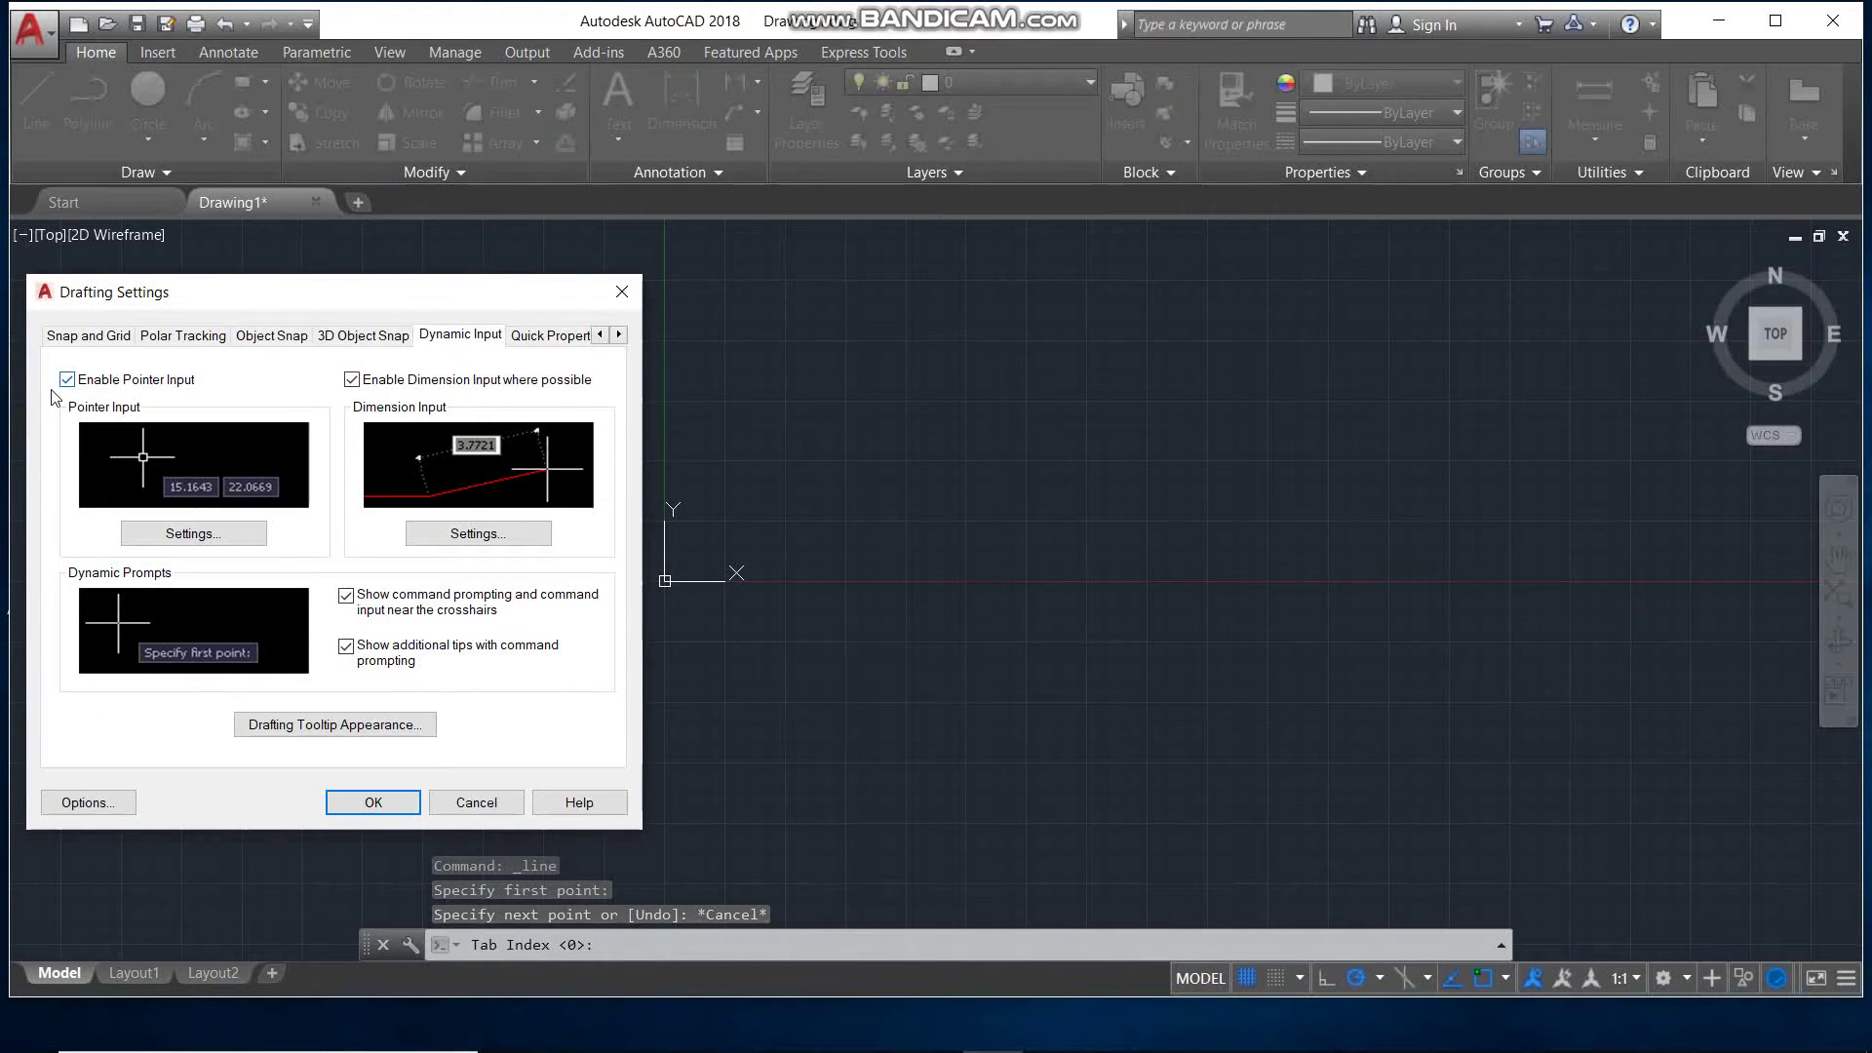
click(413, 731)
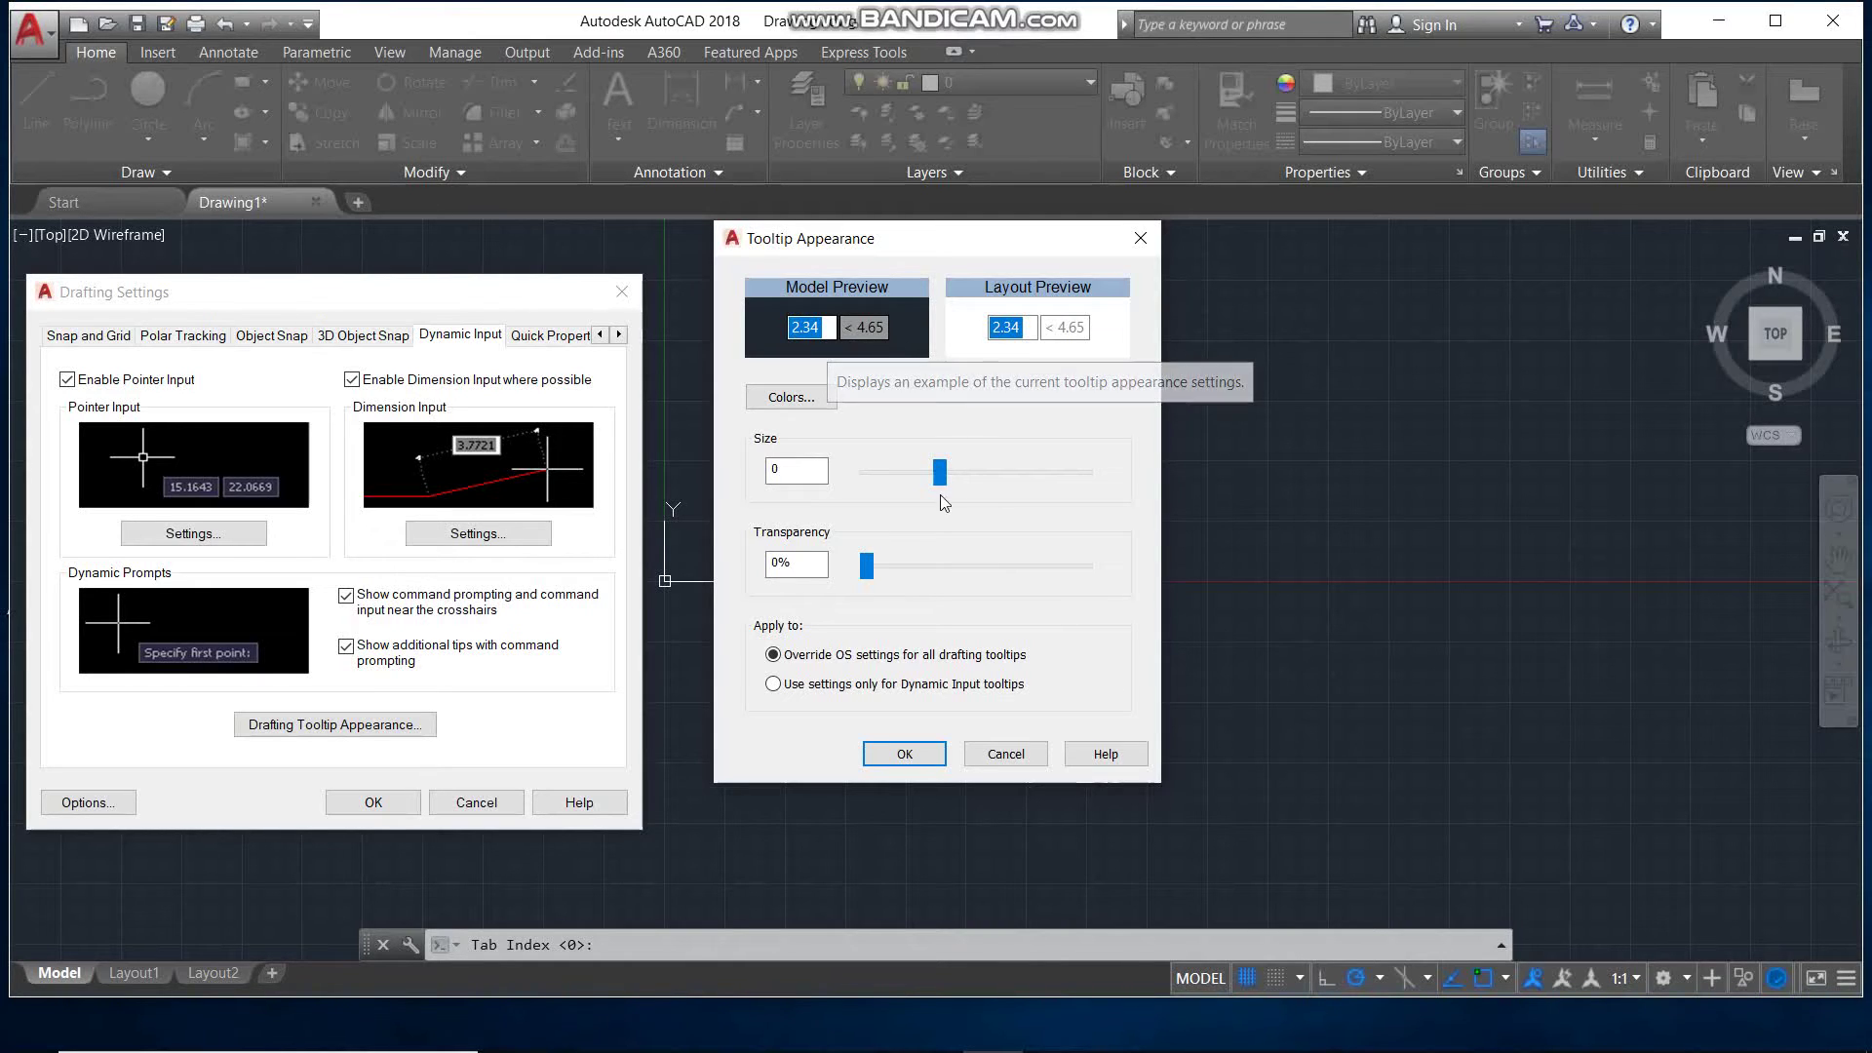
drag(940, 472, 1127, 478)
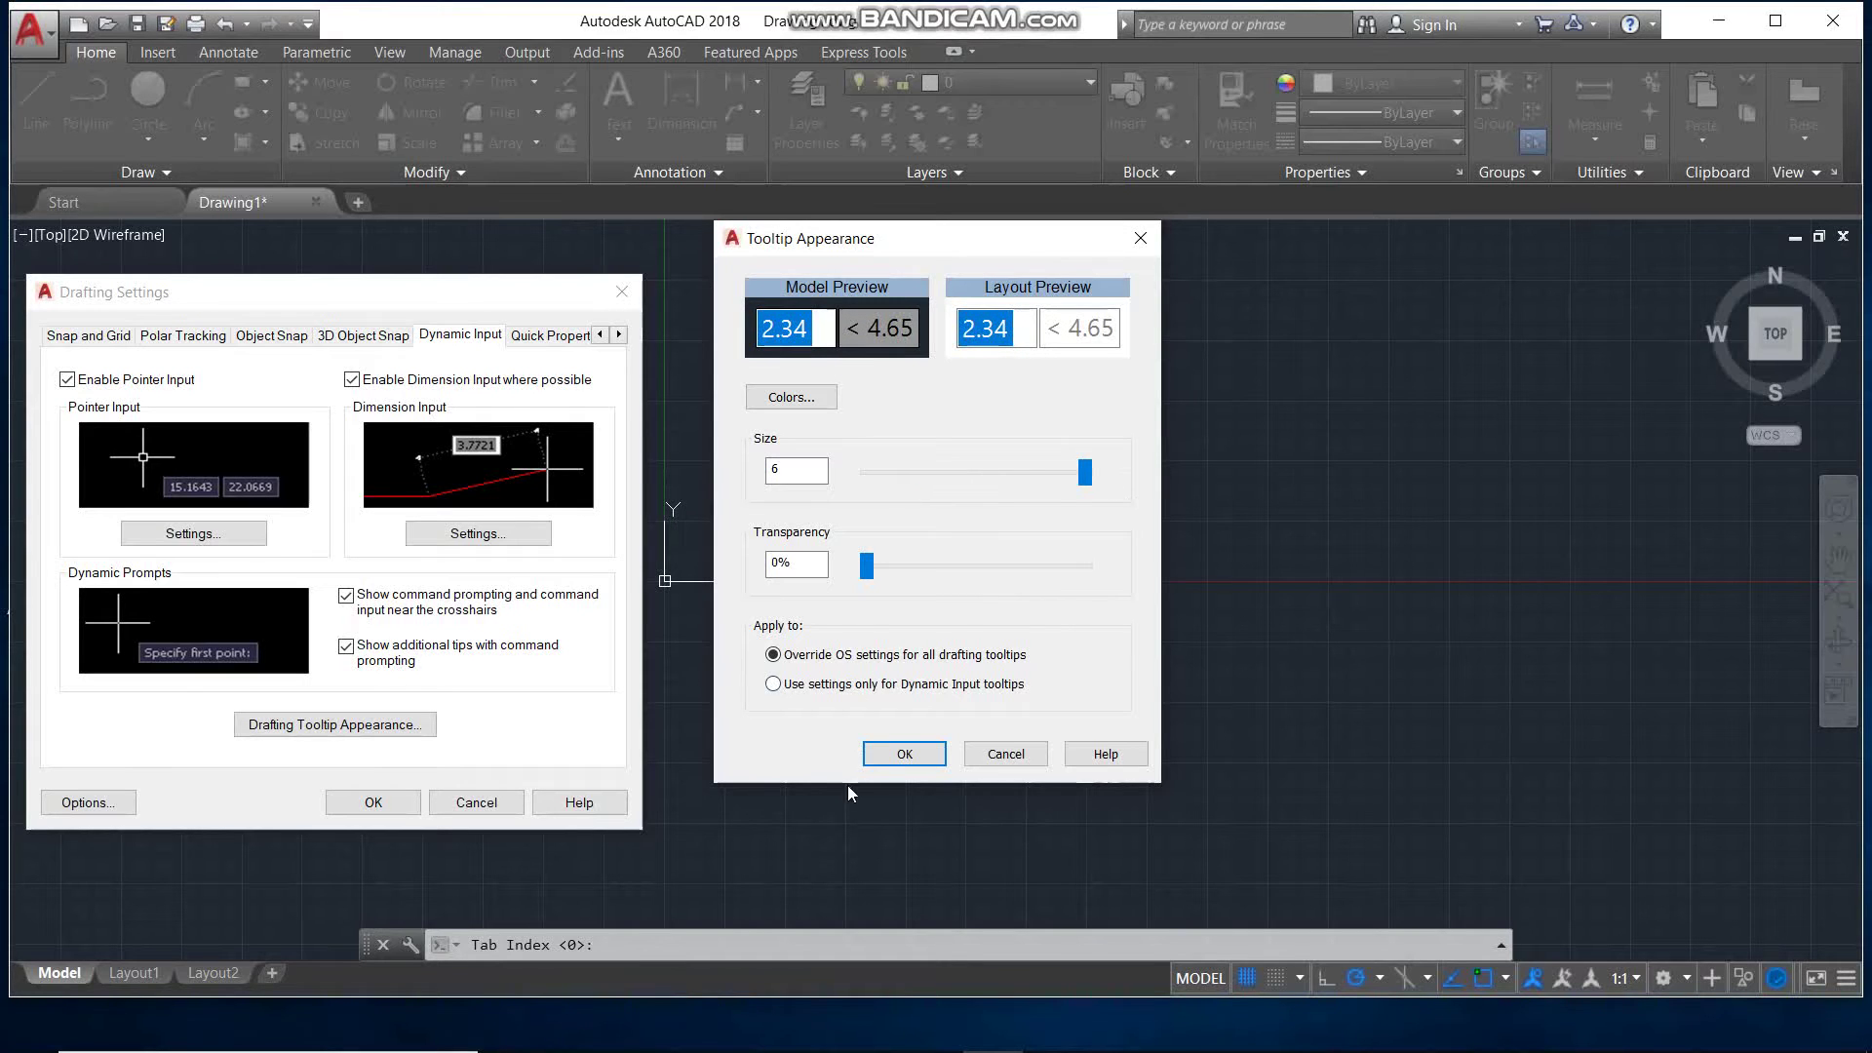
click(902, 754)
Close the settings and start a test line showing the larger tooltips, then cancel it.
click(373, 803)
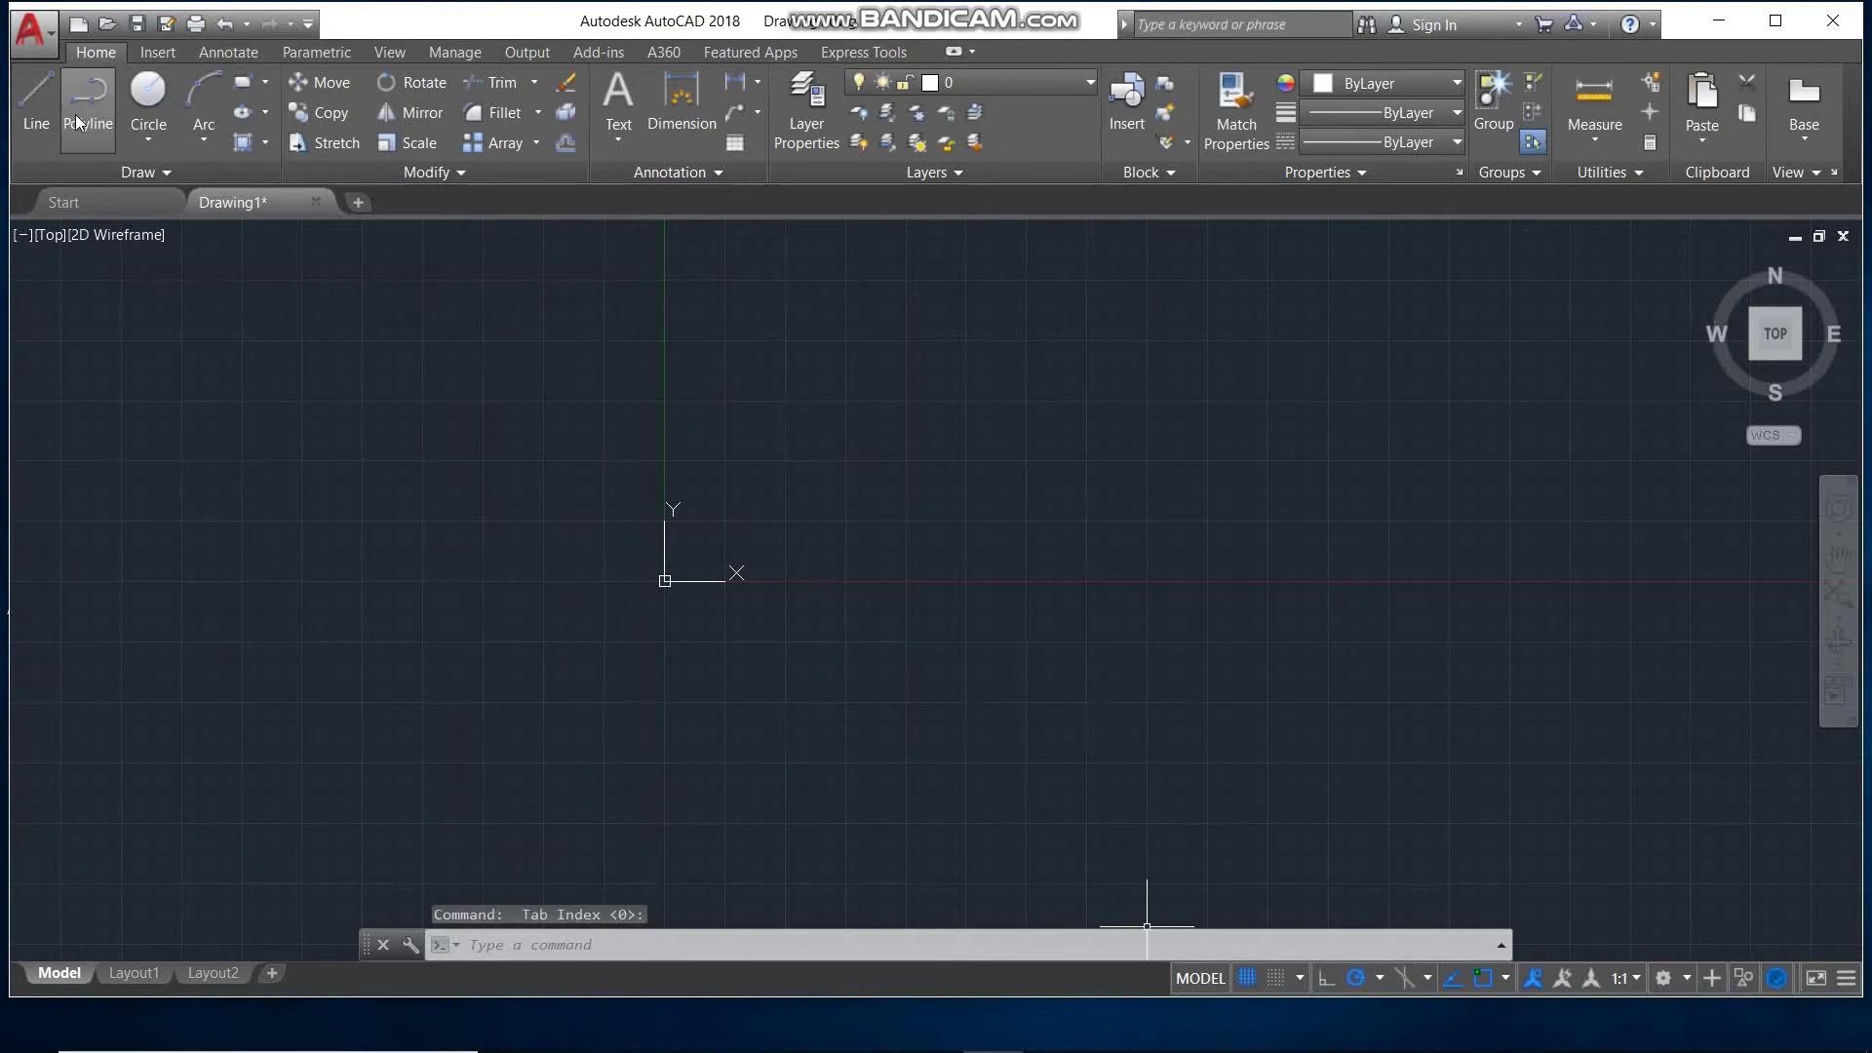
click(36, 98)
click(439, 709)
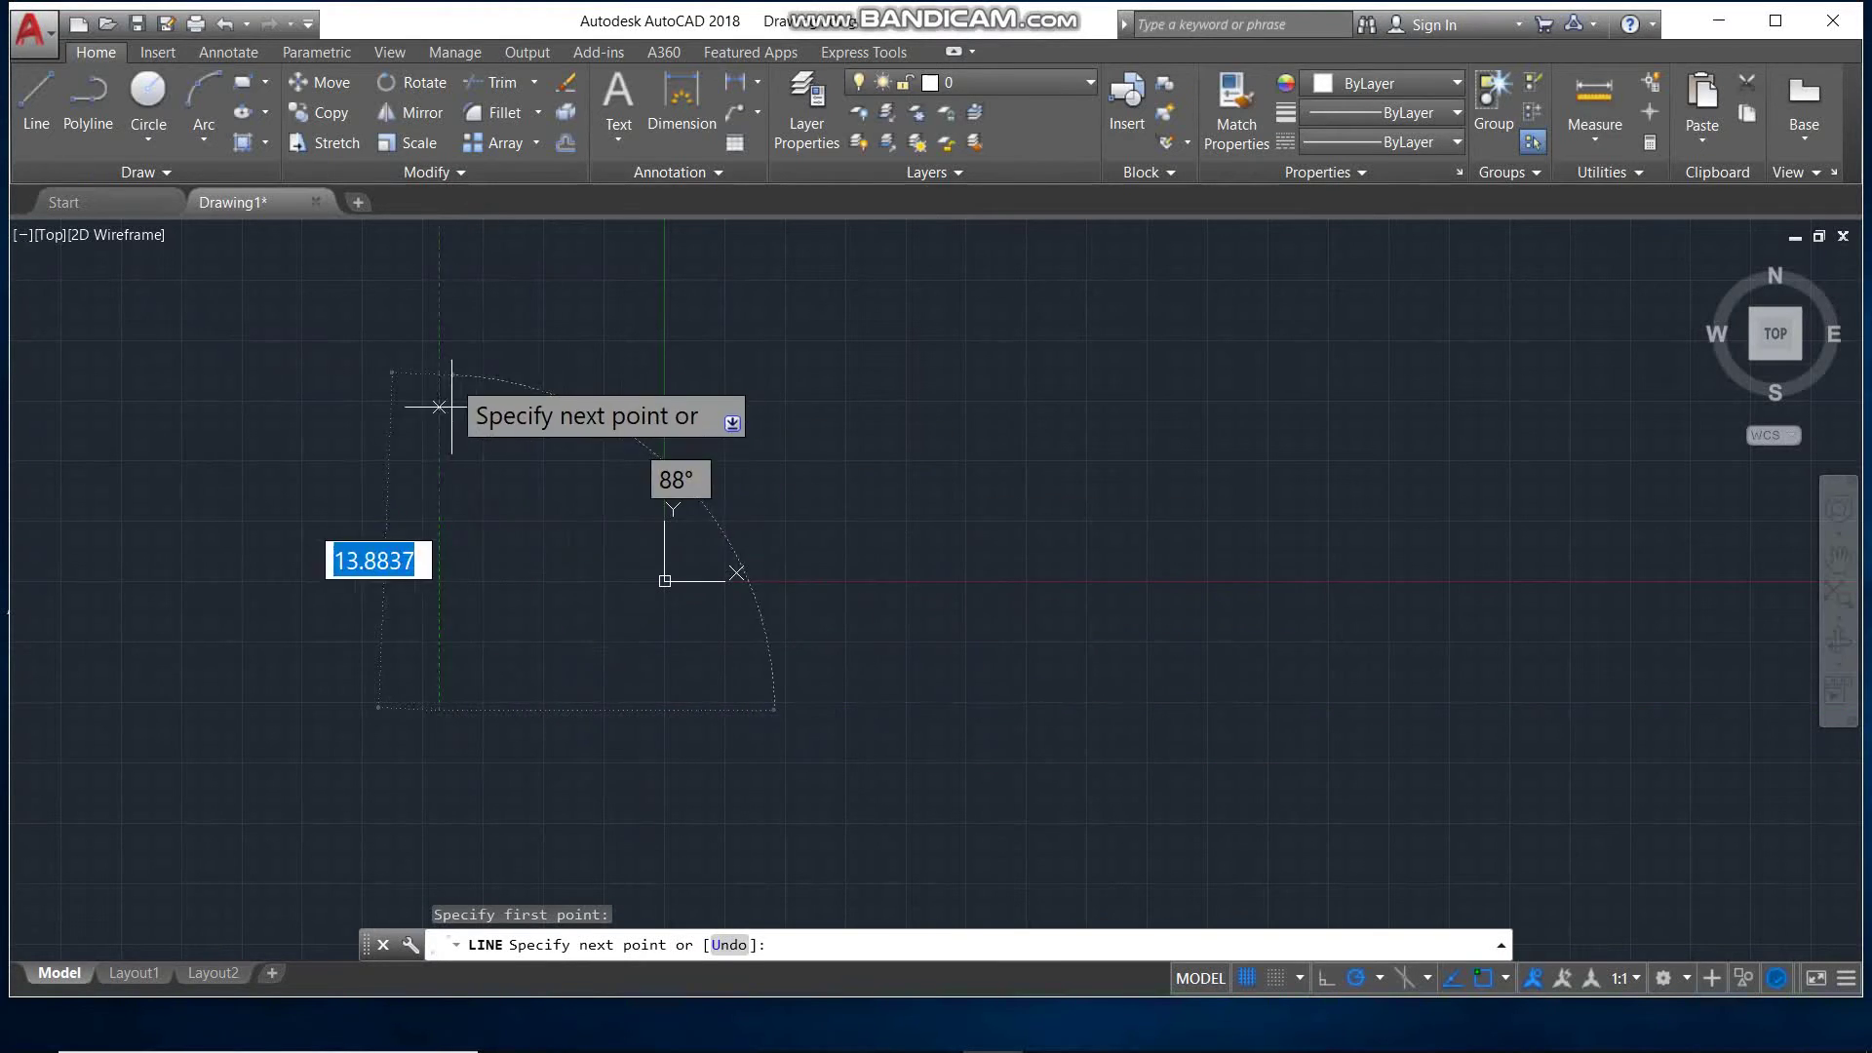
key(Escape)
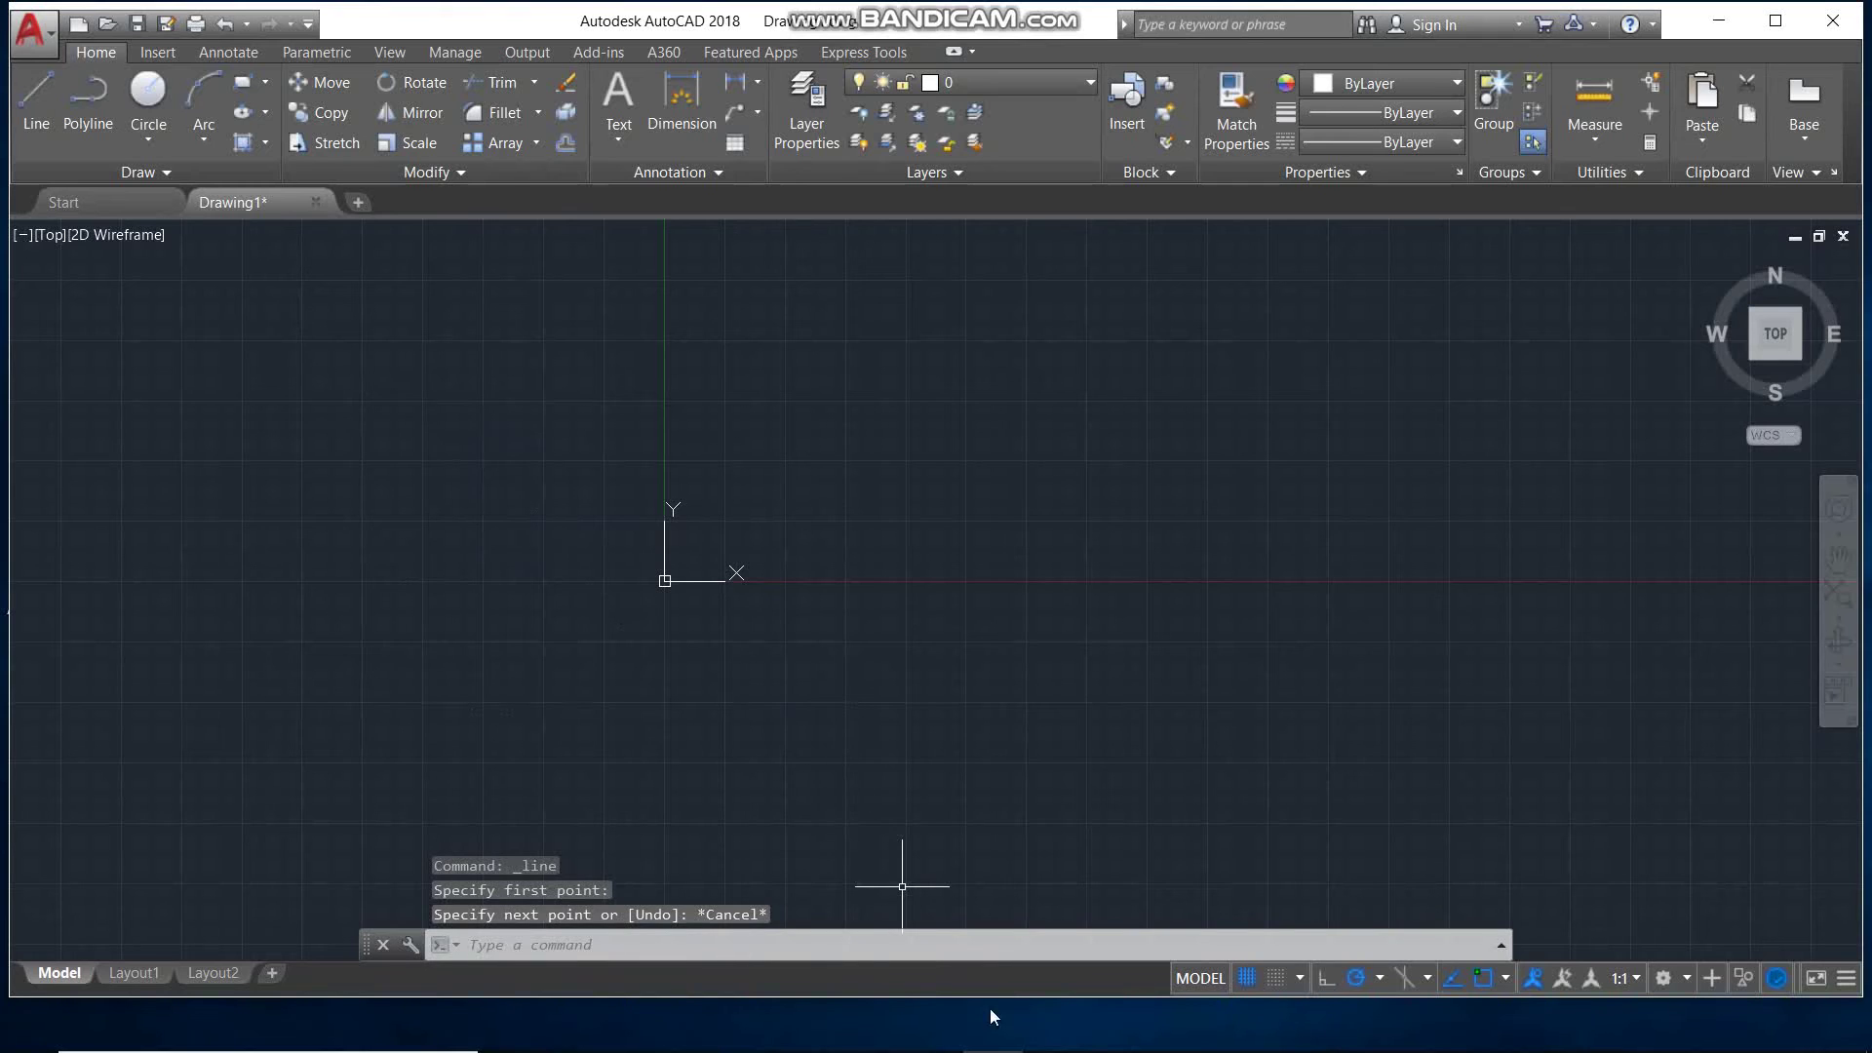
Reopen Drafting Settings from the snap options at the Dynamic Input page.
click(1302, 979)
click(1306, 952)
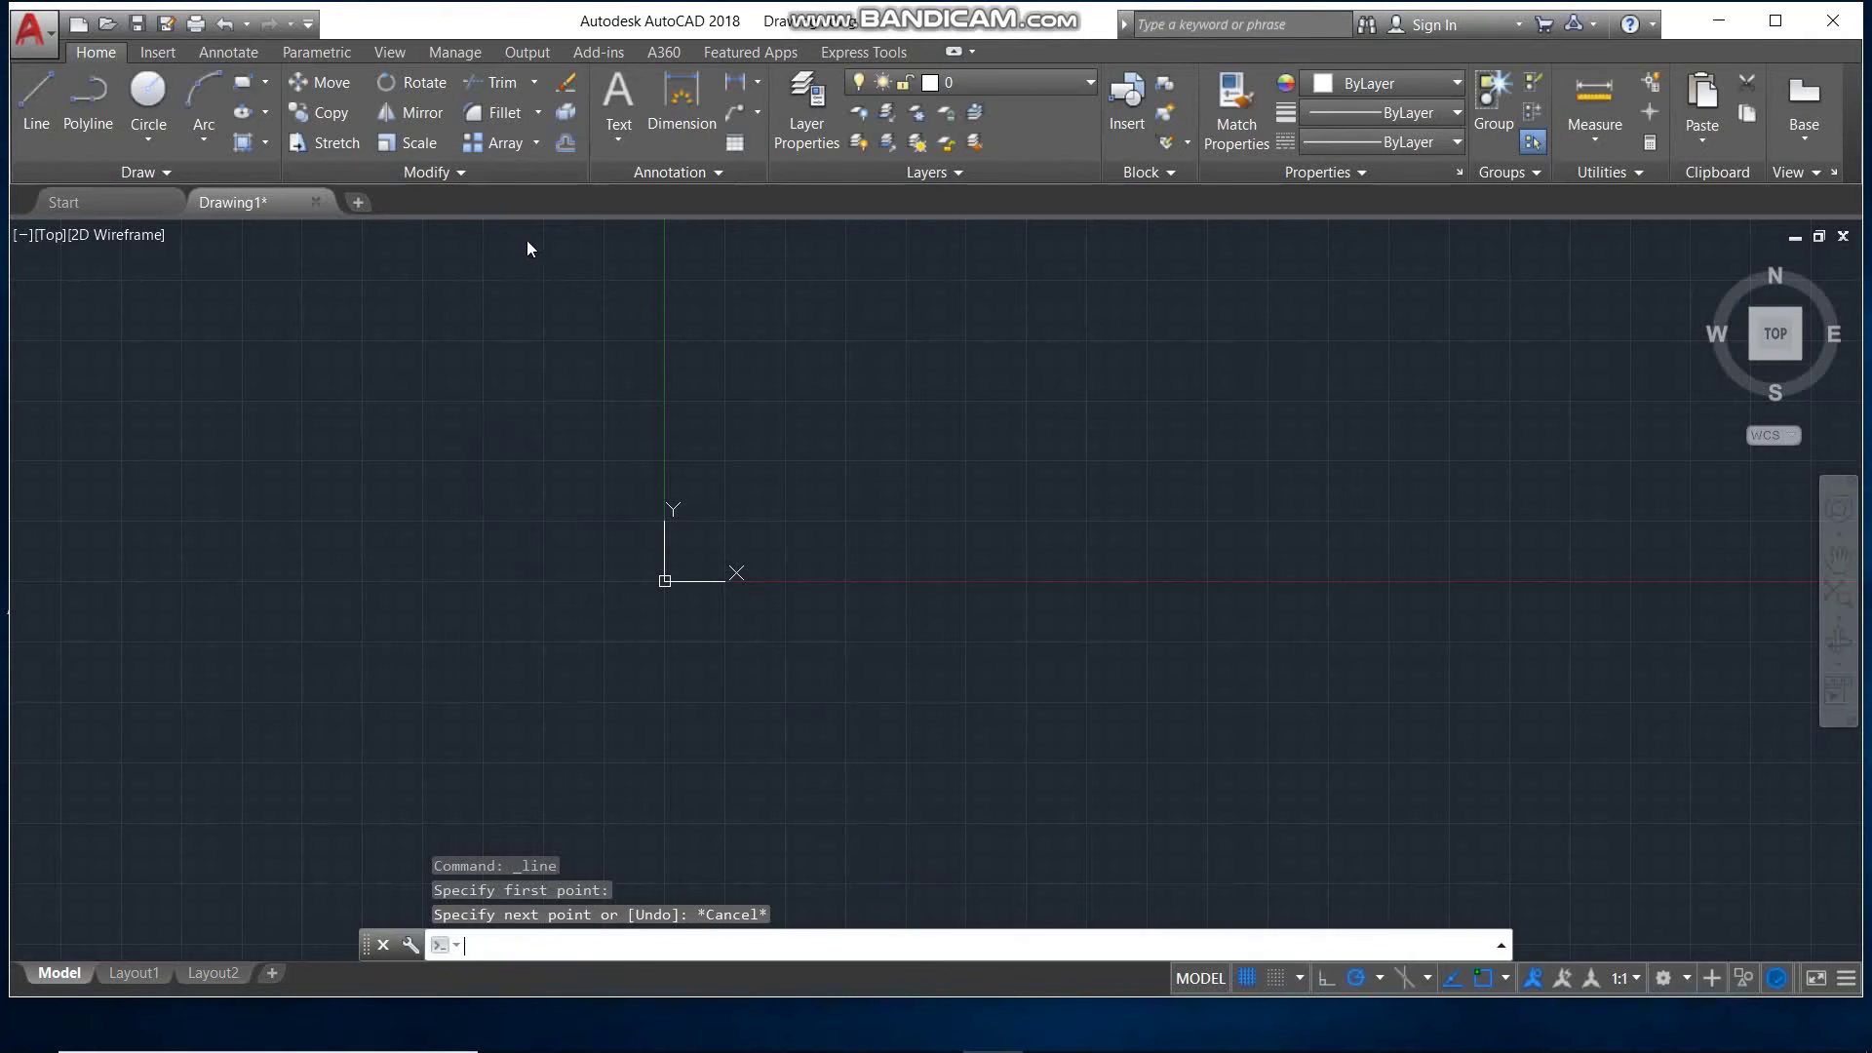
click(493, 346)
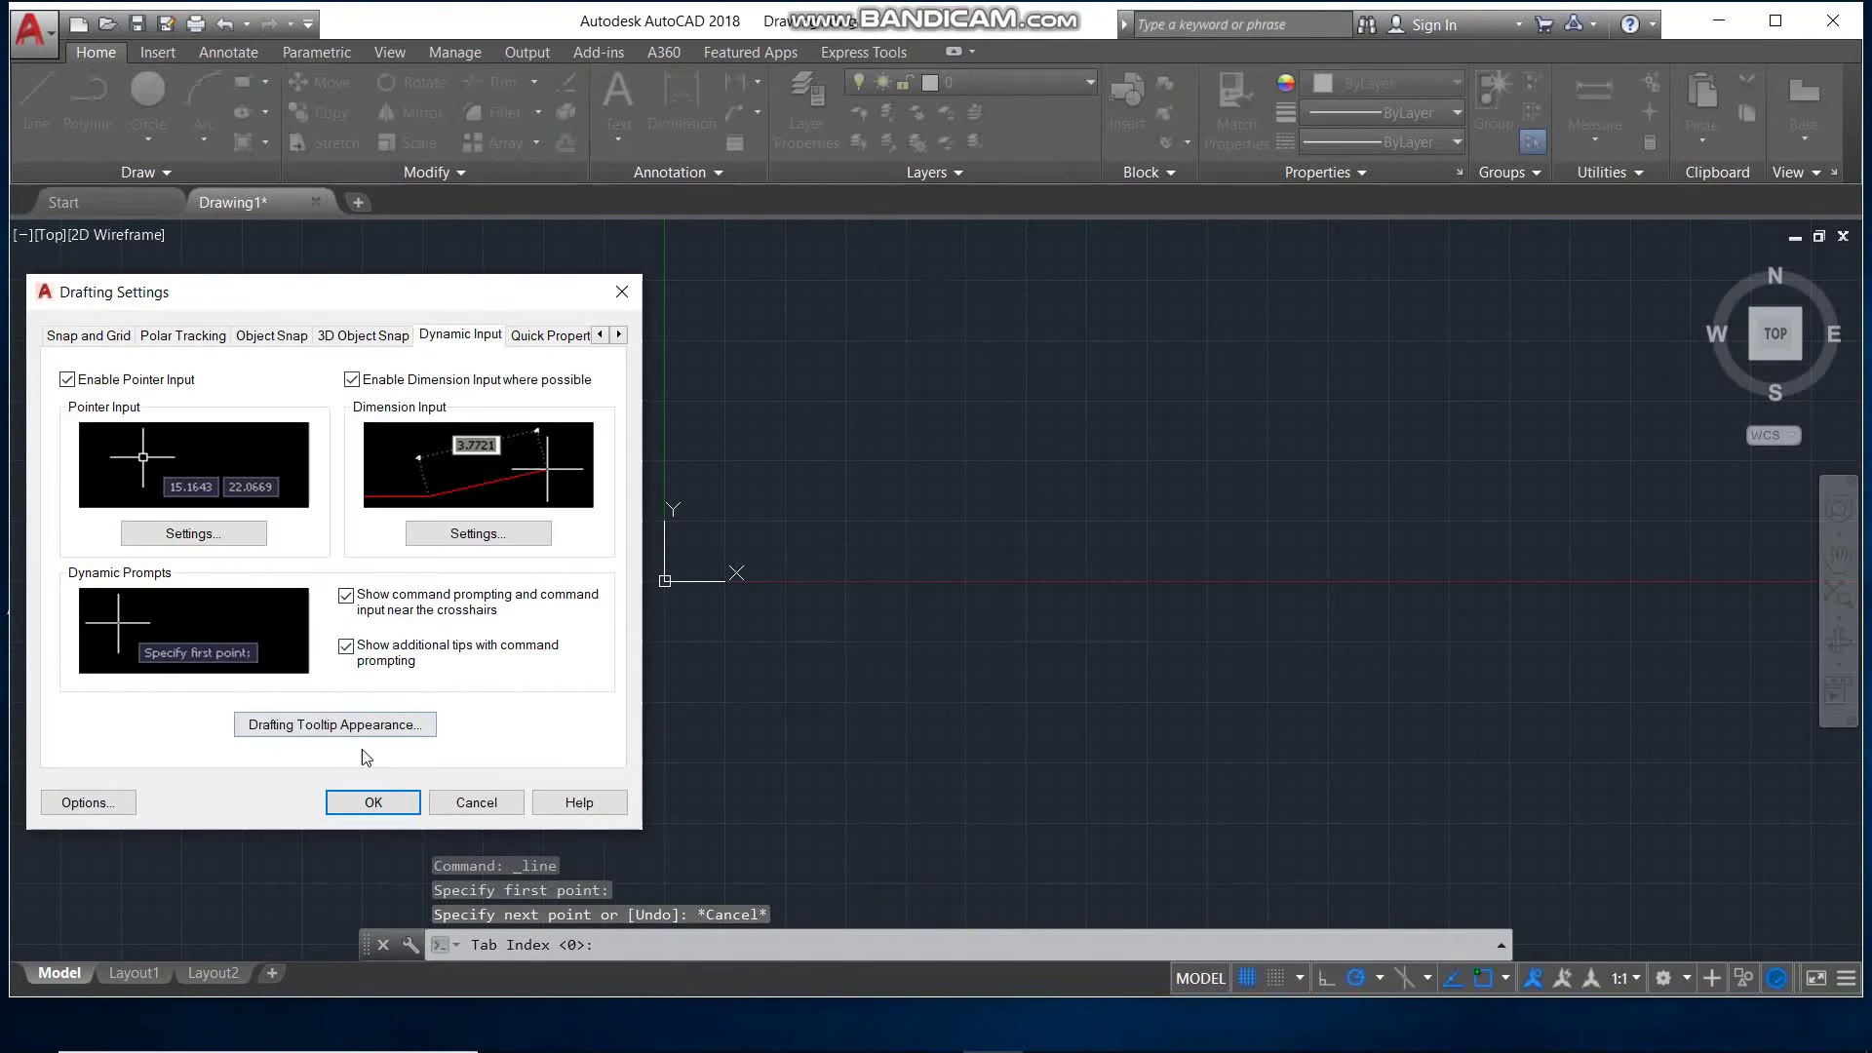
Shrink the drafting tooltip size back to 0 and close Drafting Settings.
click(348, 727)
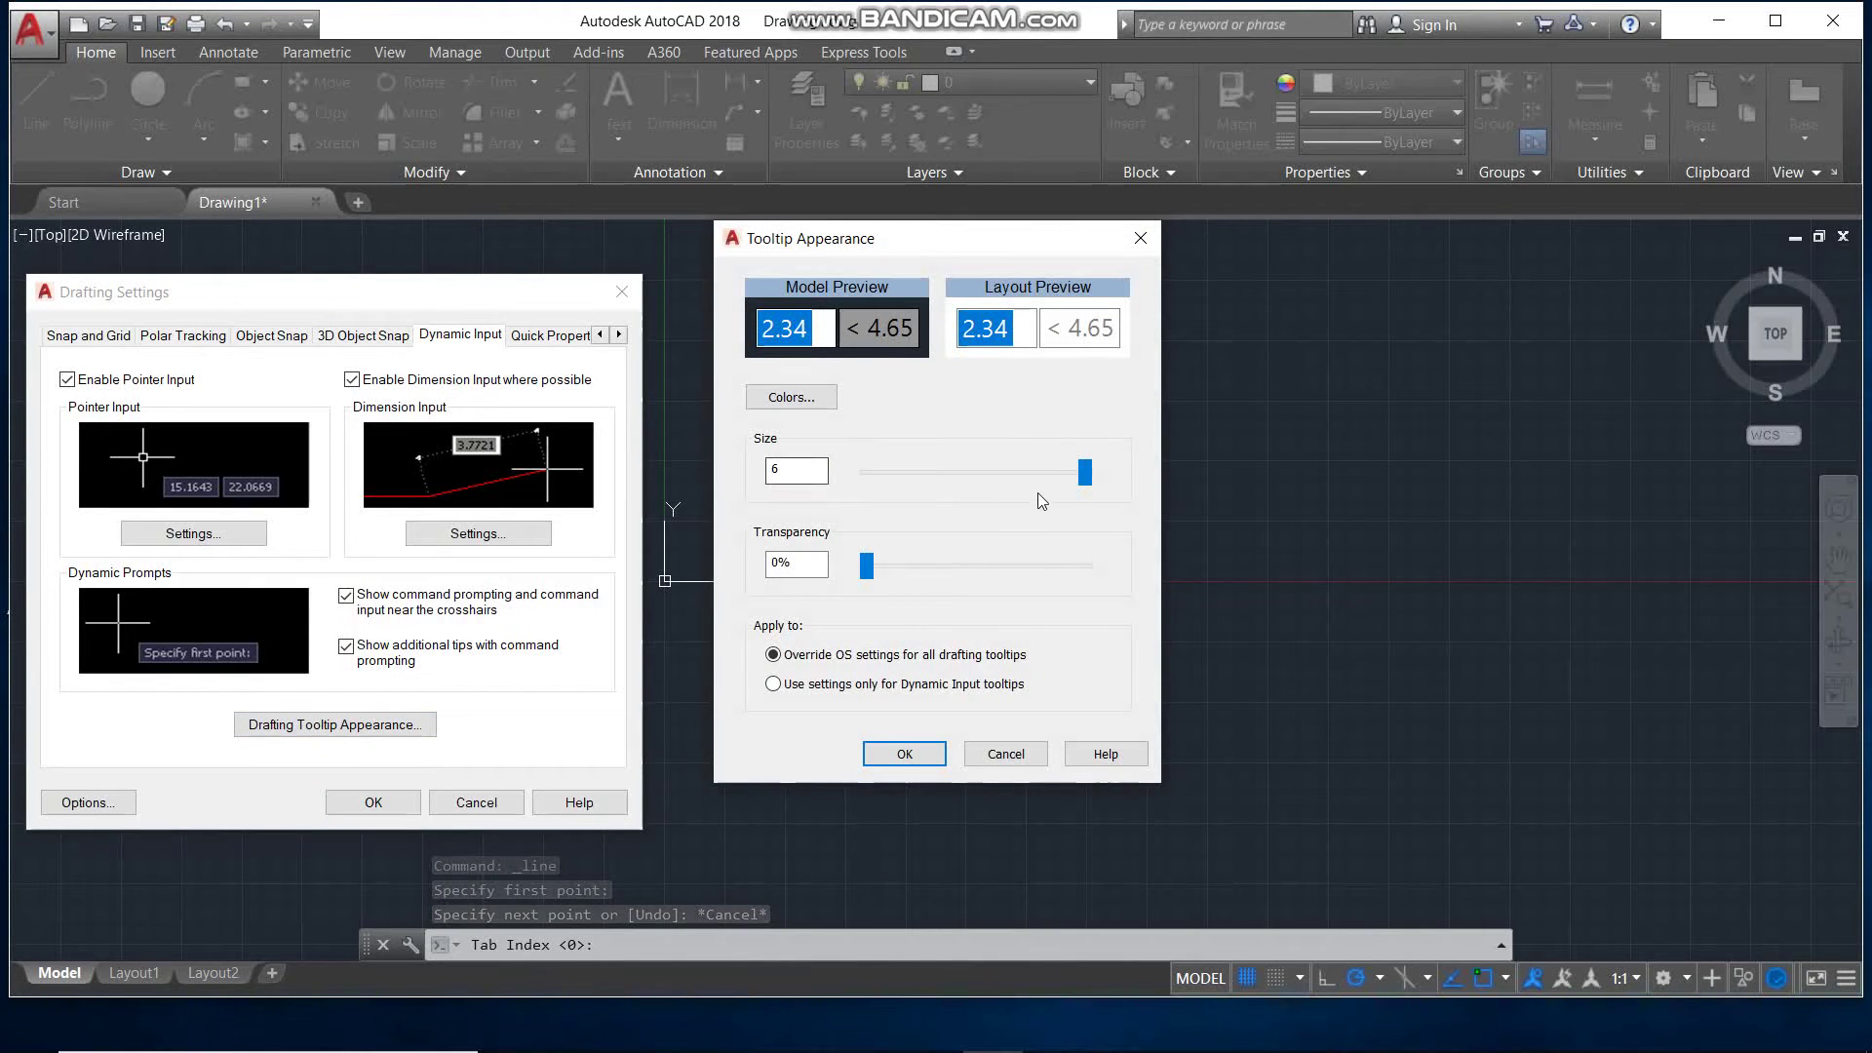
mouse_move(1085, 476)
mouse_down()
mouse_move(913, 482)
mouse_move(934, 481)
mouse_up()
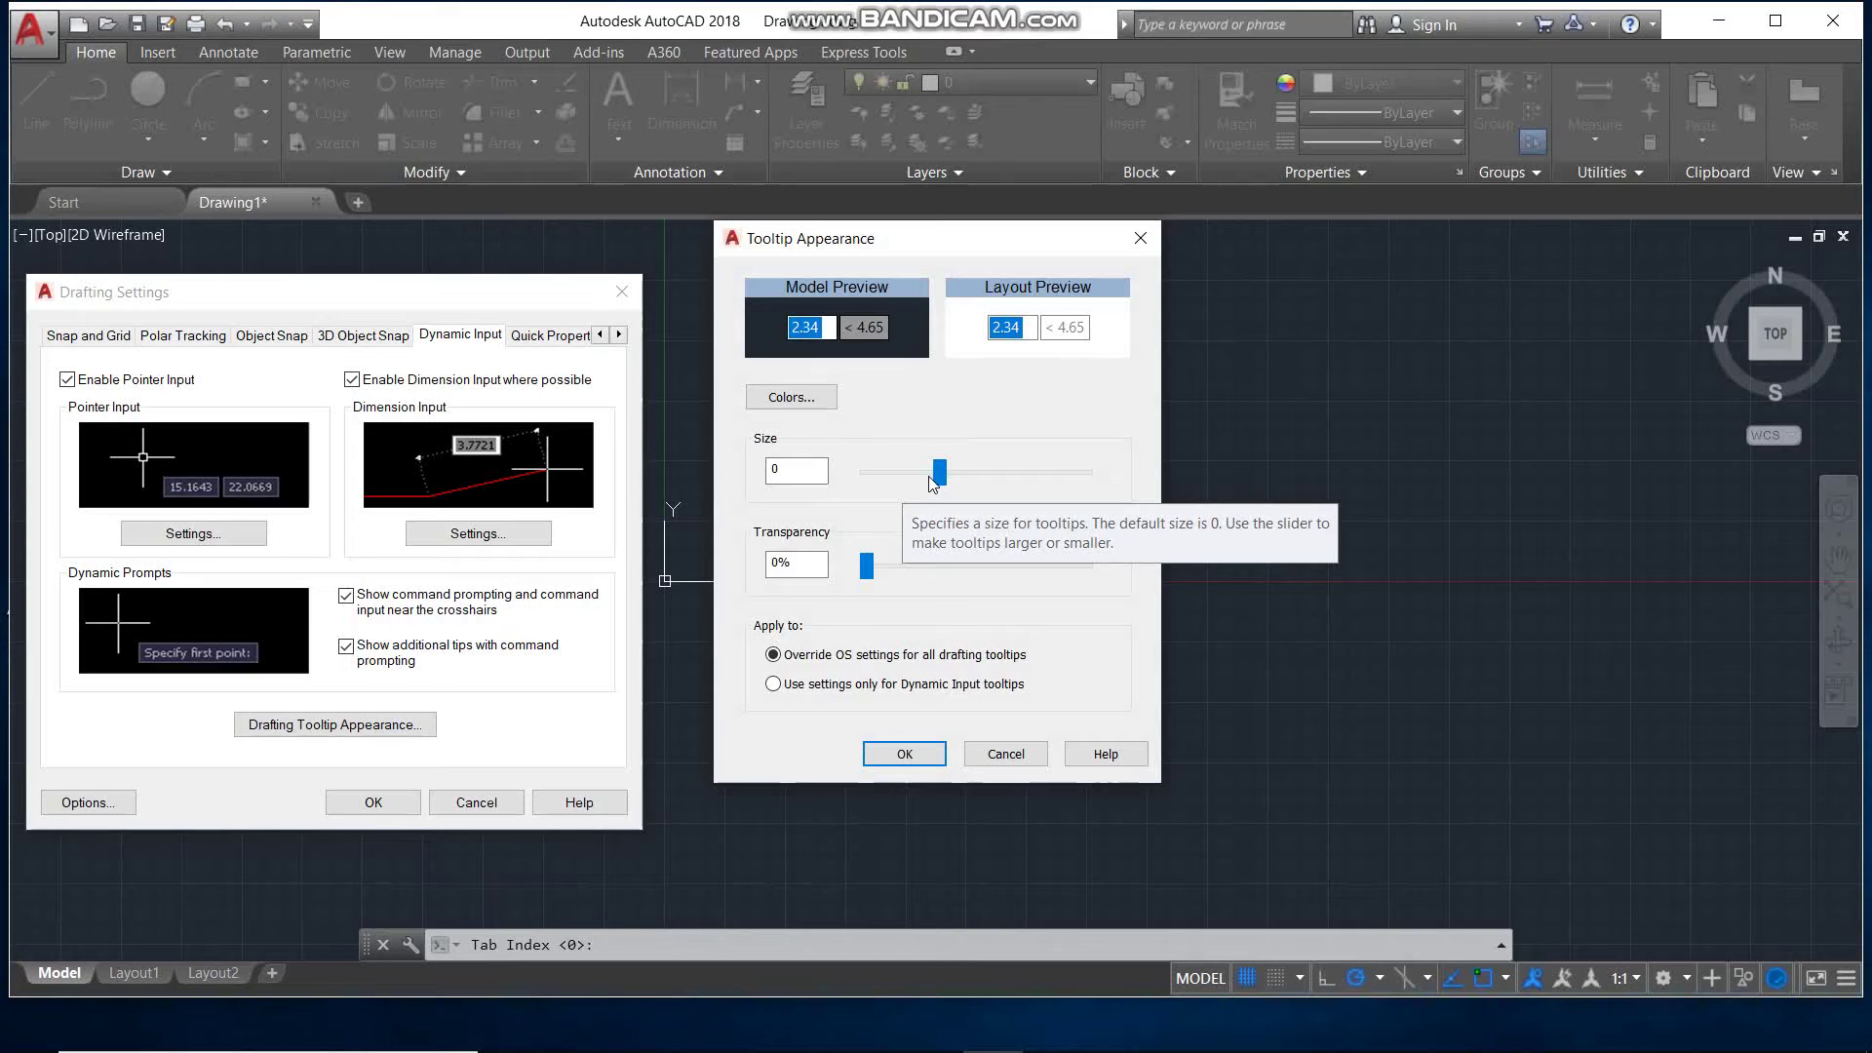
click(891, 752)
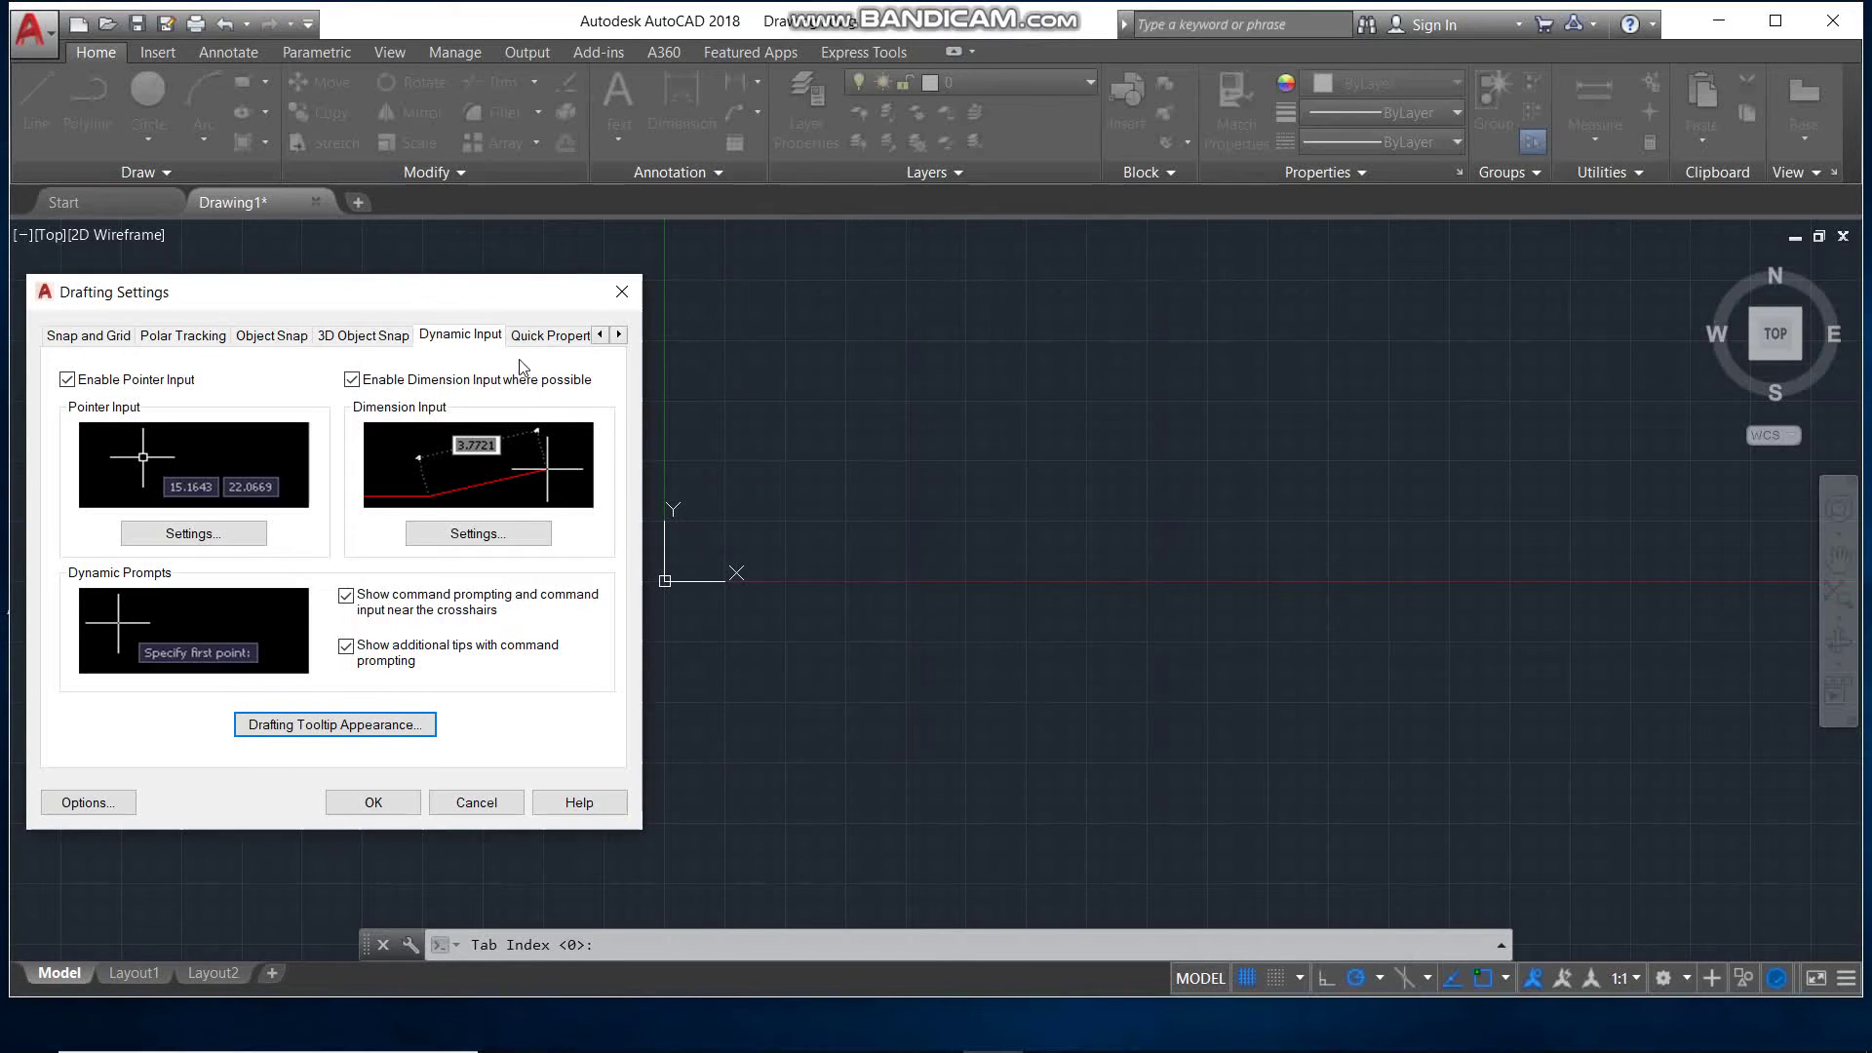
click(361, 795)
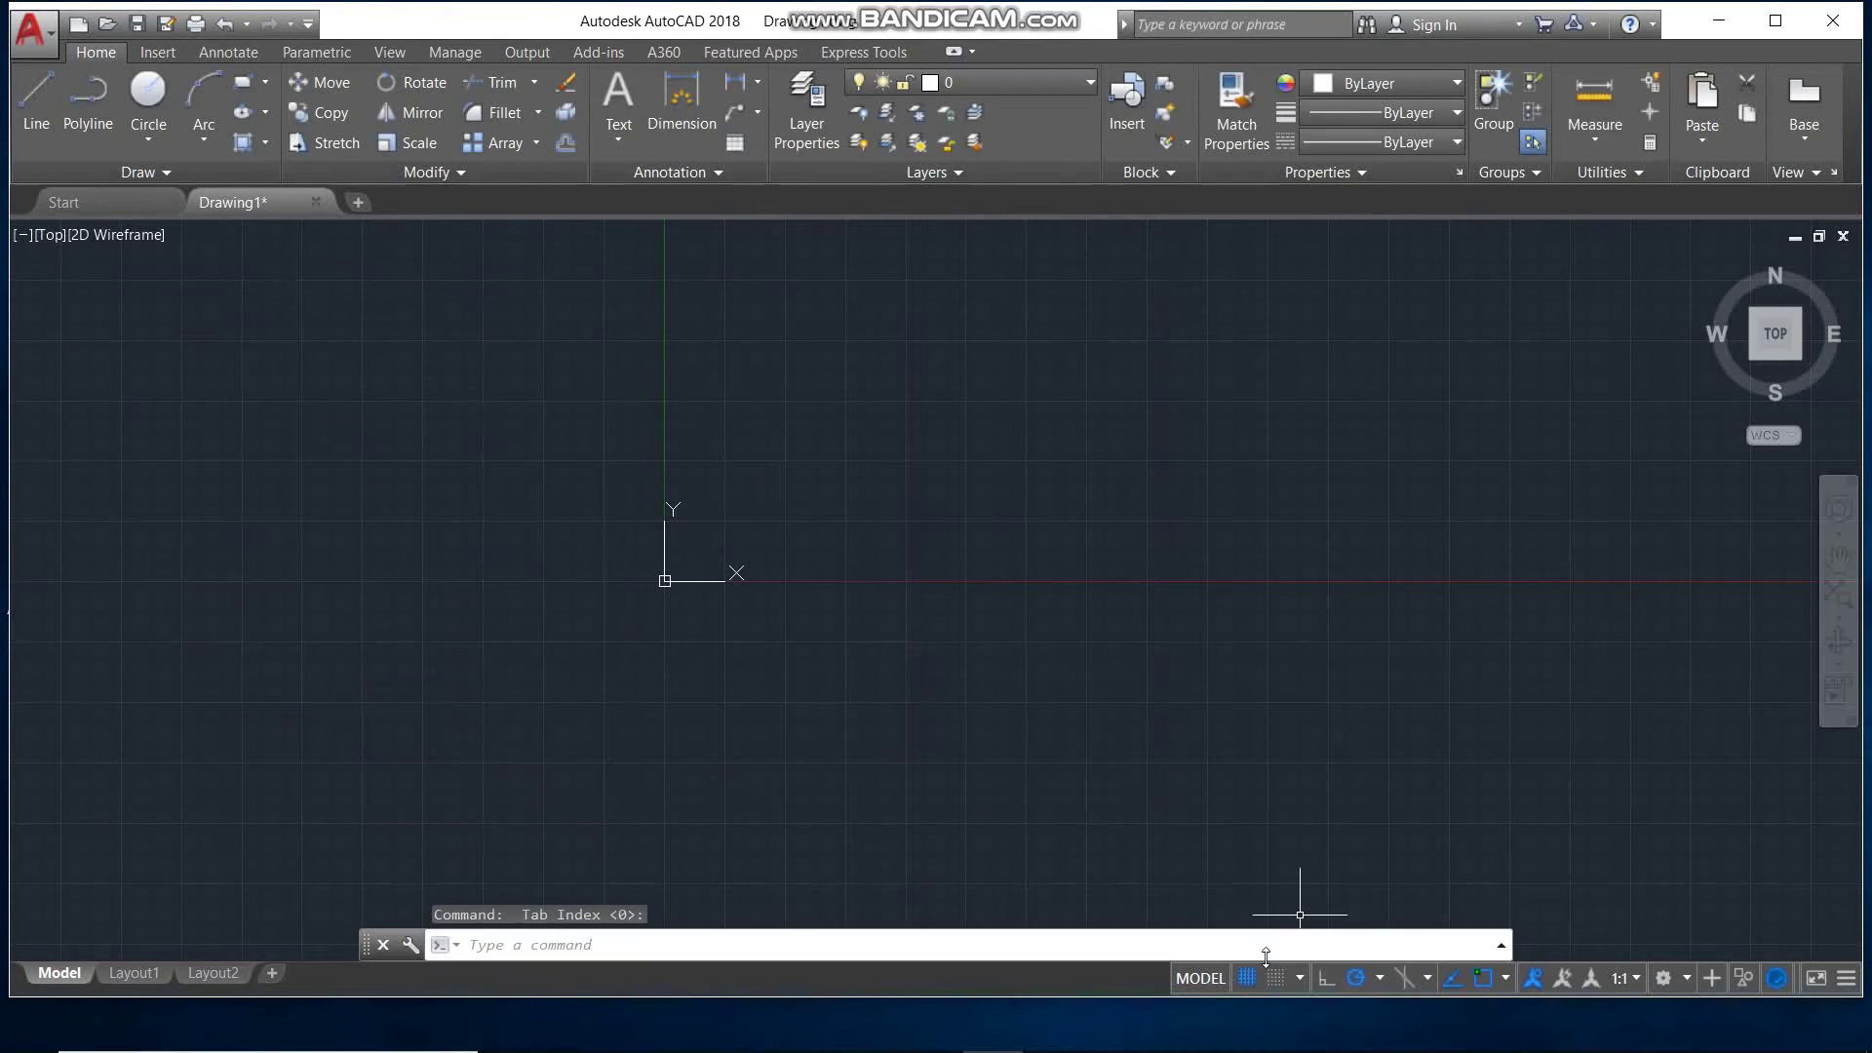
Reopen Drafting Settings from the snap options at the Quick Properties page.
click(1299, 977)
click(1316, 944)
click(537, 341)
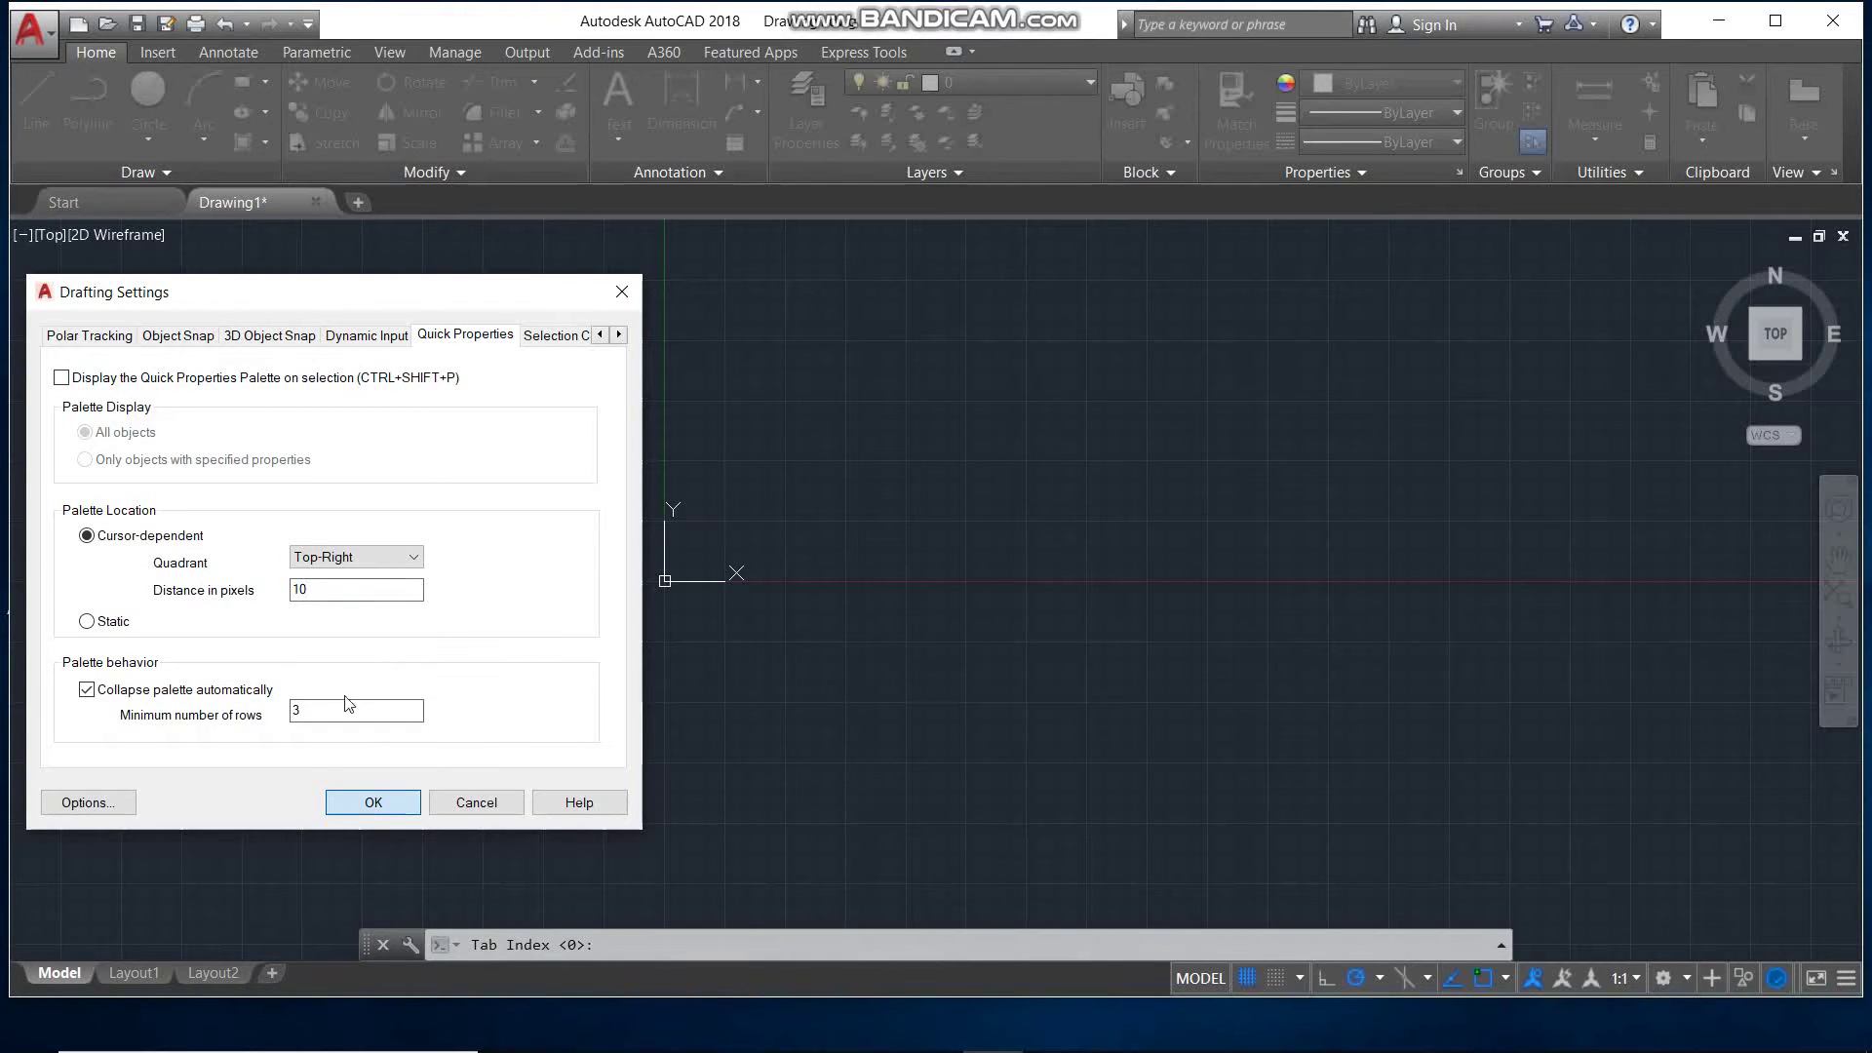
Draw a circle of radius 4.6141 just right of the origin.
key(Return)
click(155, 110)
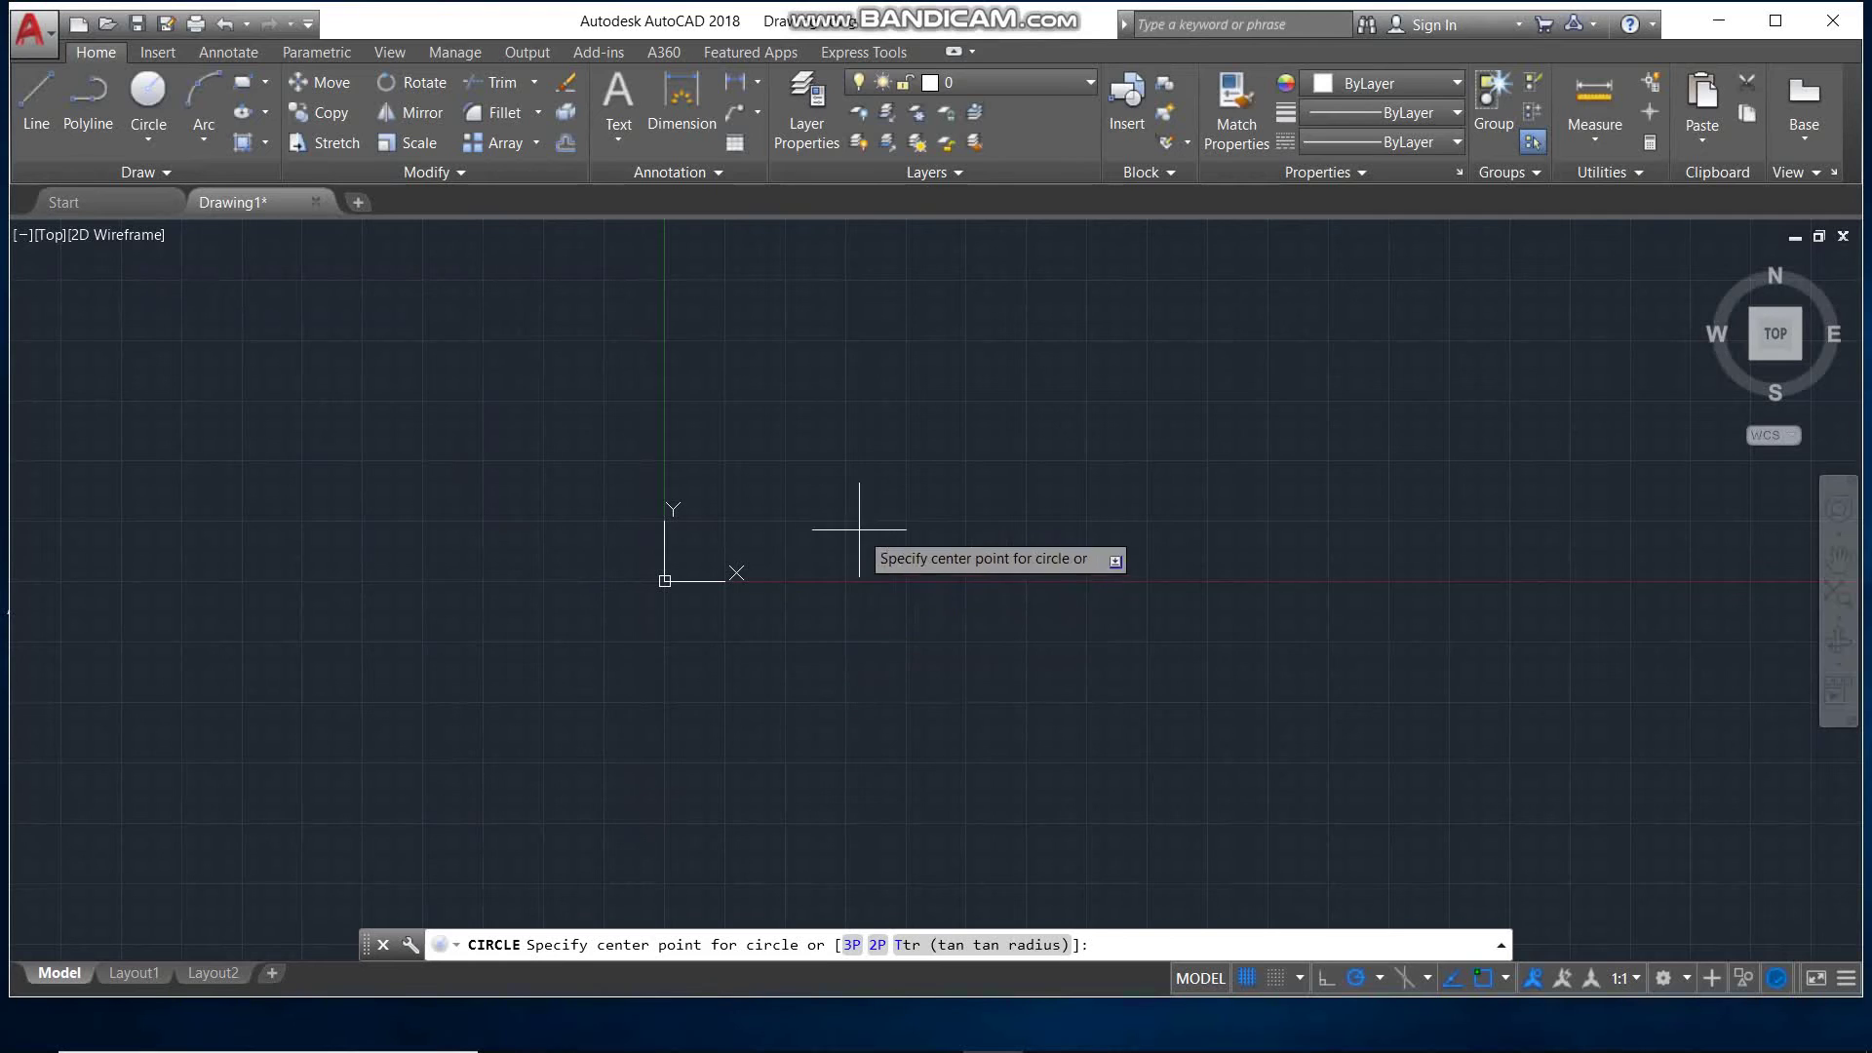
click(859, 492)
click(912, 589)
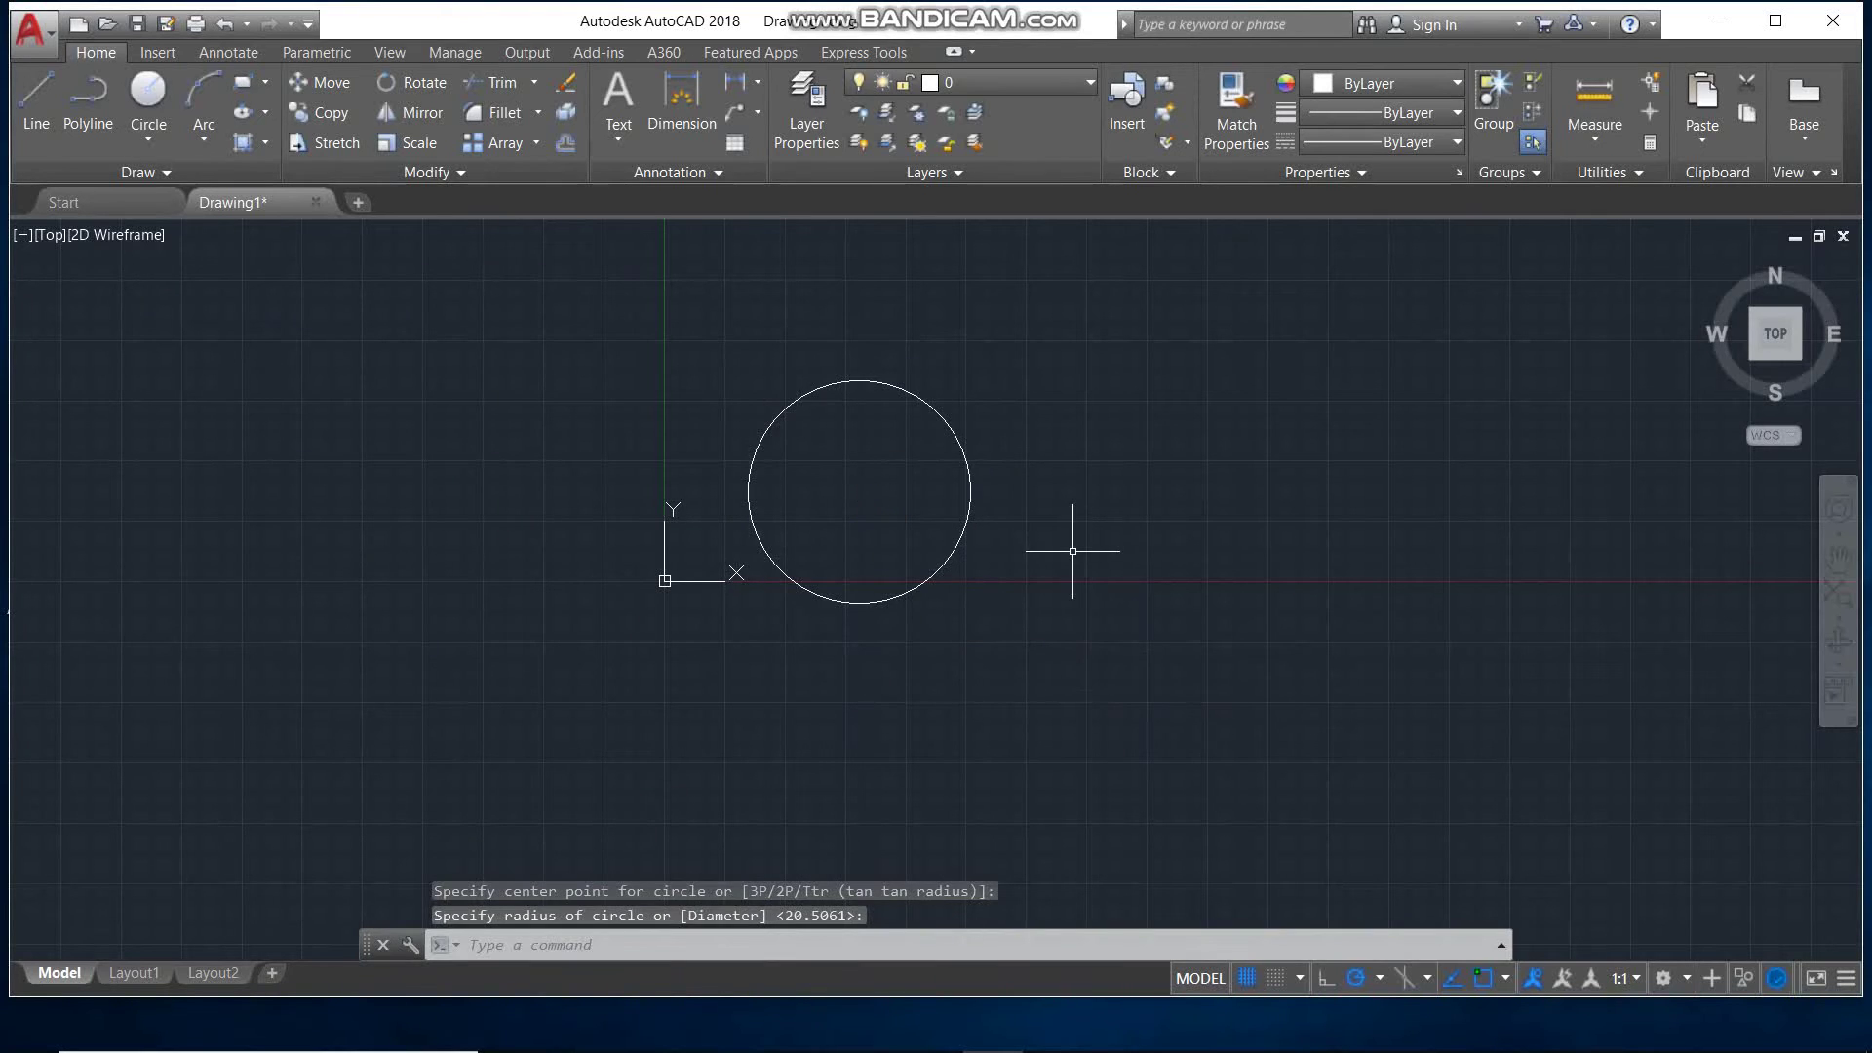
key(Escape)
Window-select the circle and show its Quick Properties from the right-click menu.
click(970, 379)
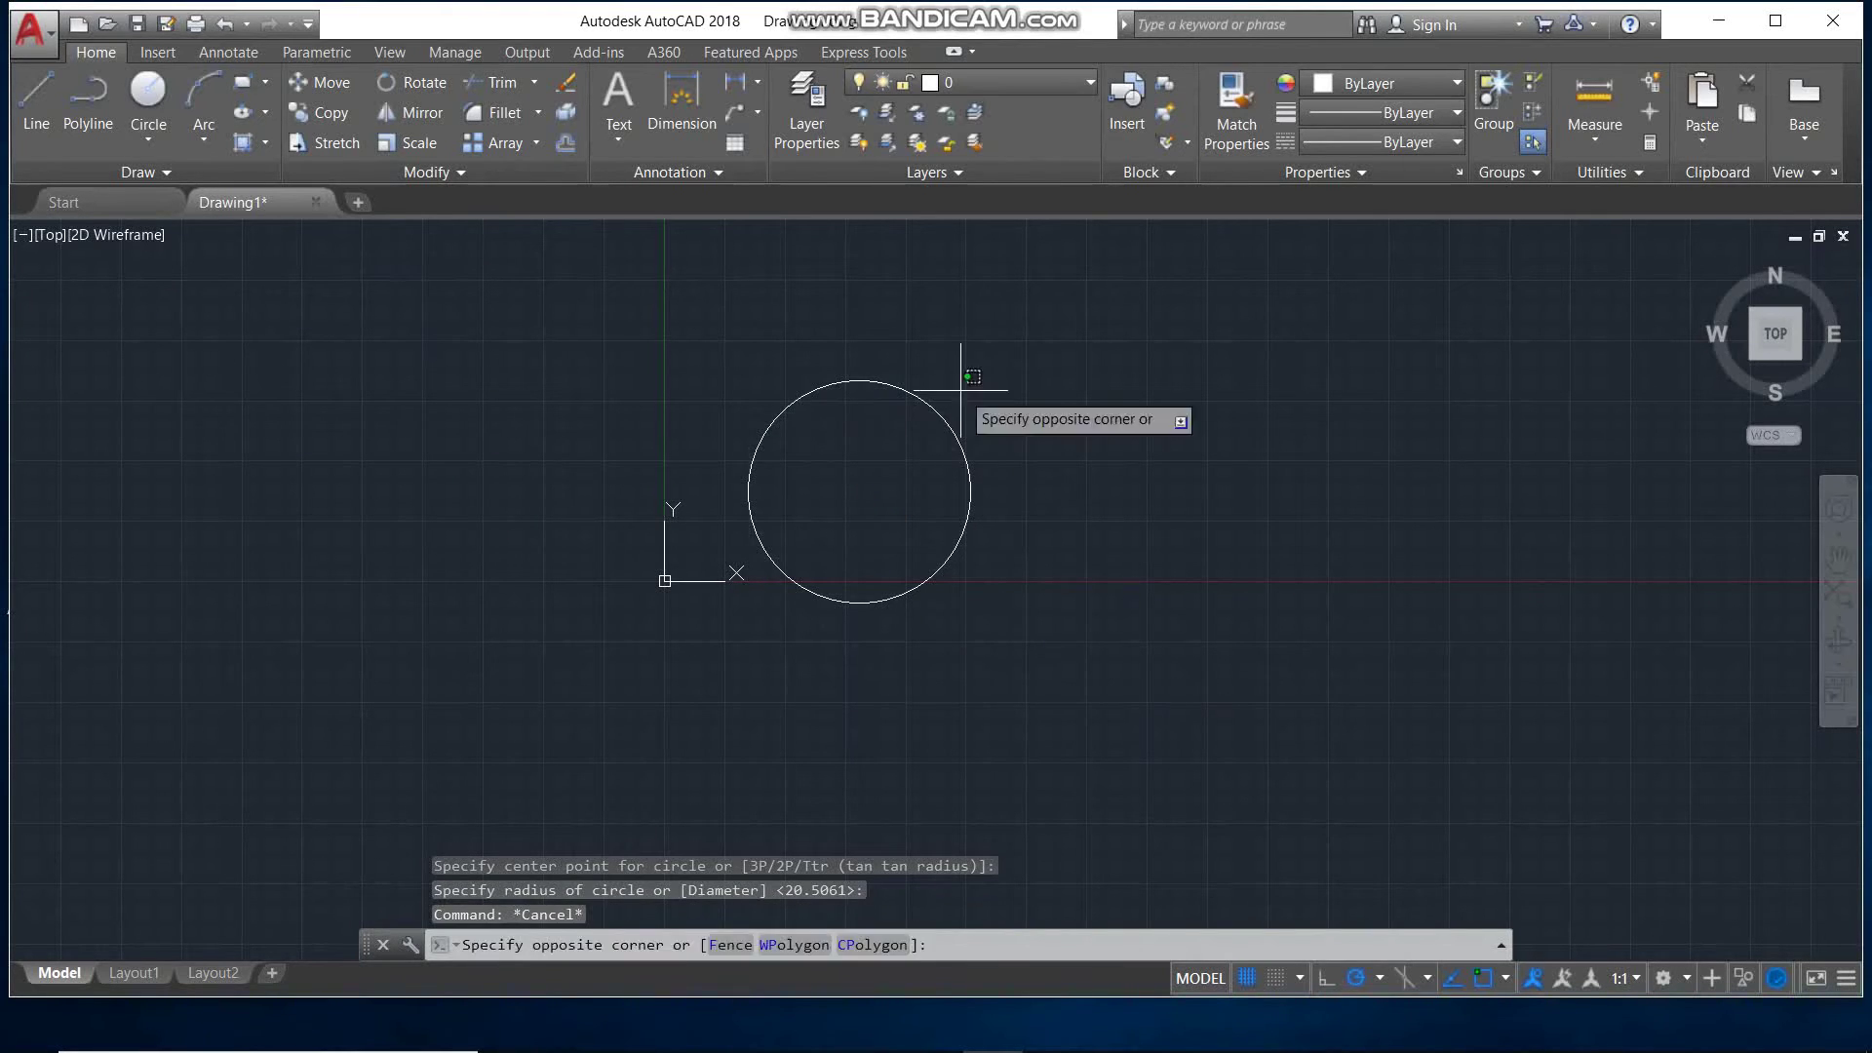
click(1089, 581)
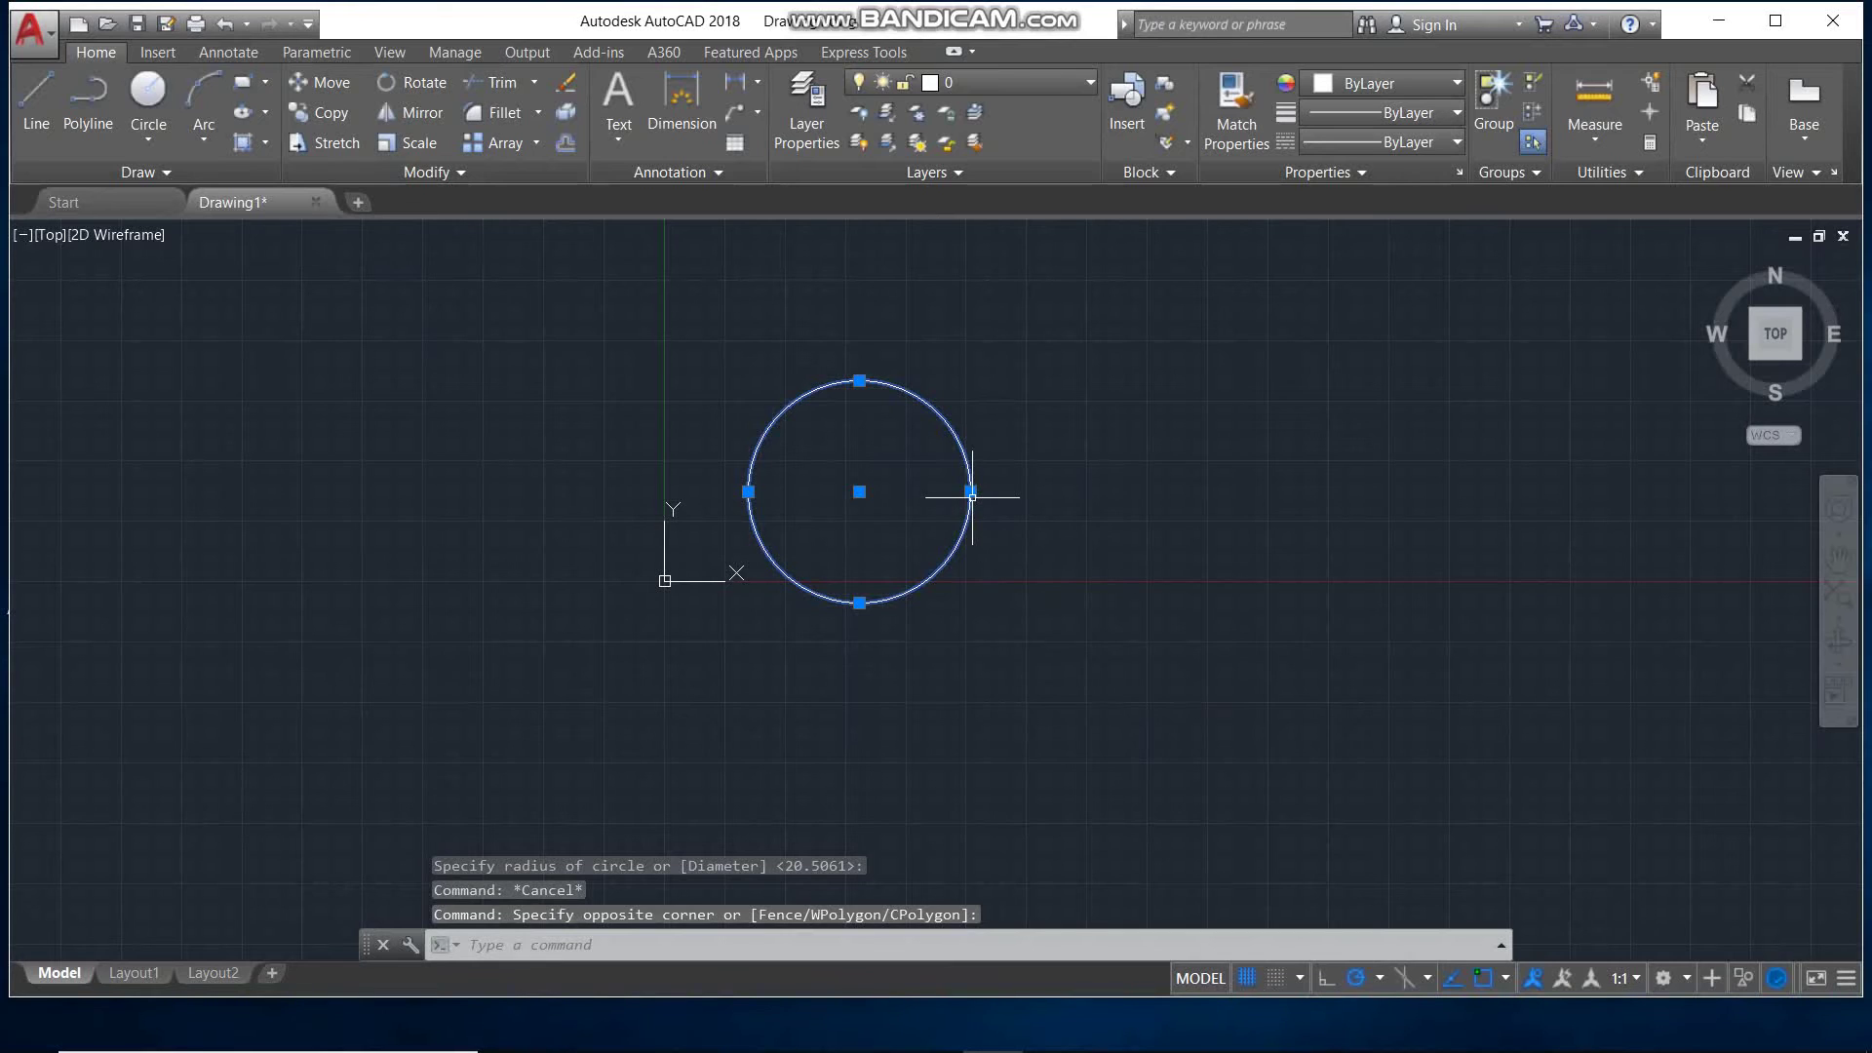
key(Escape)
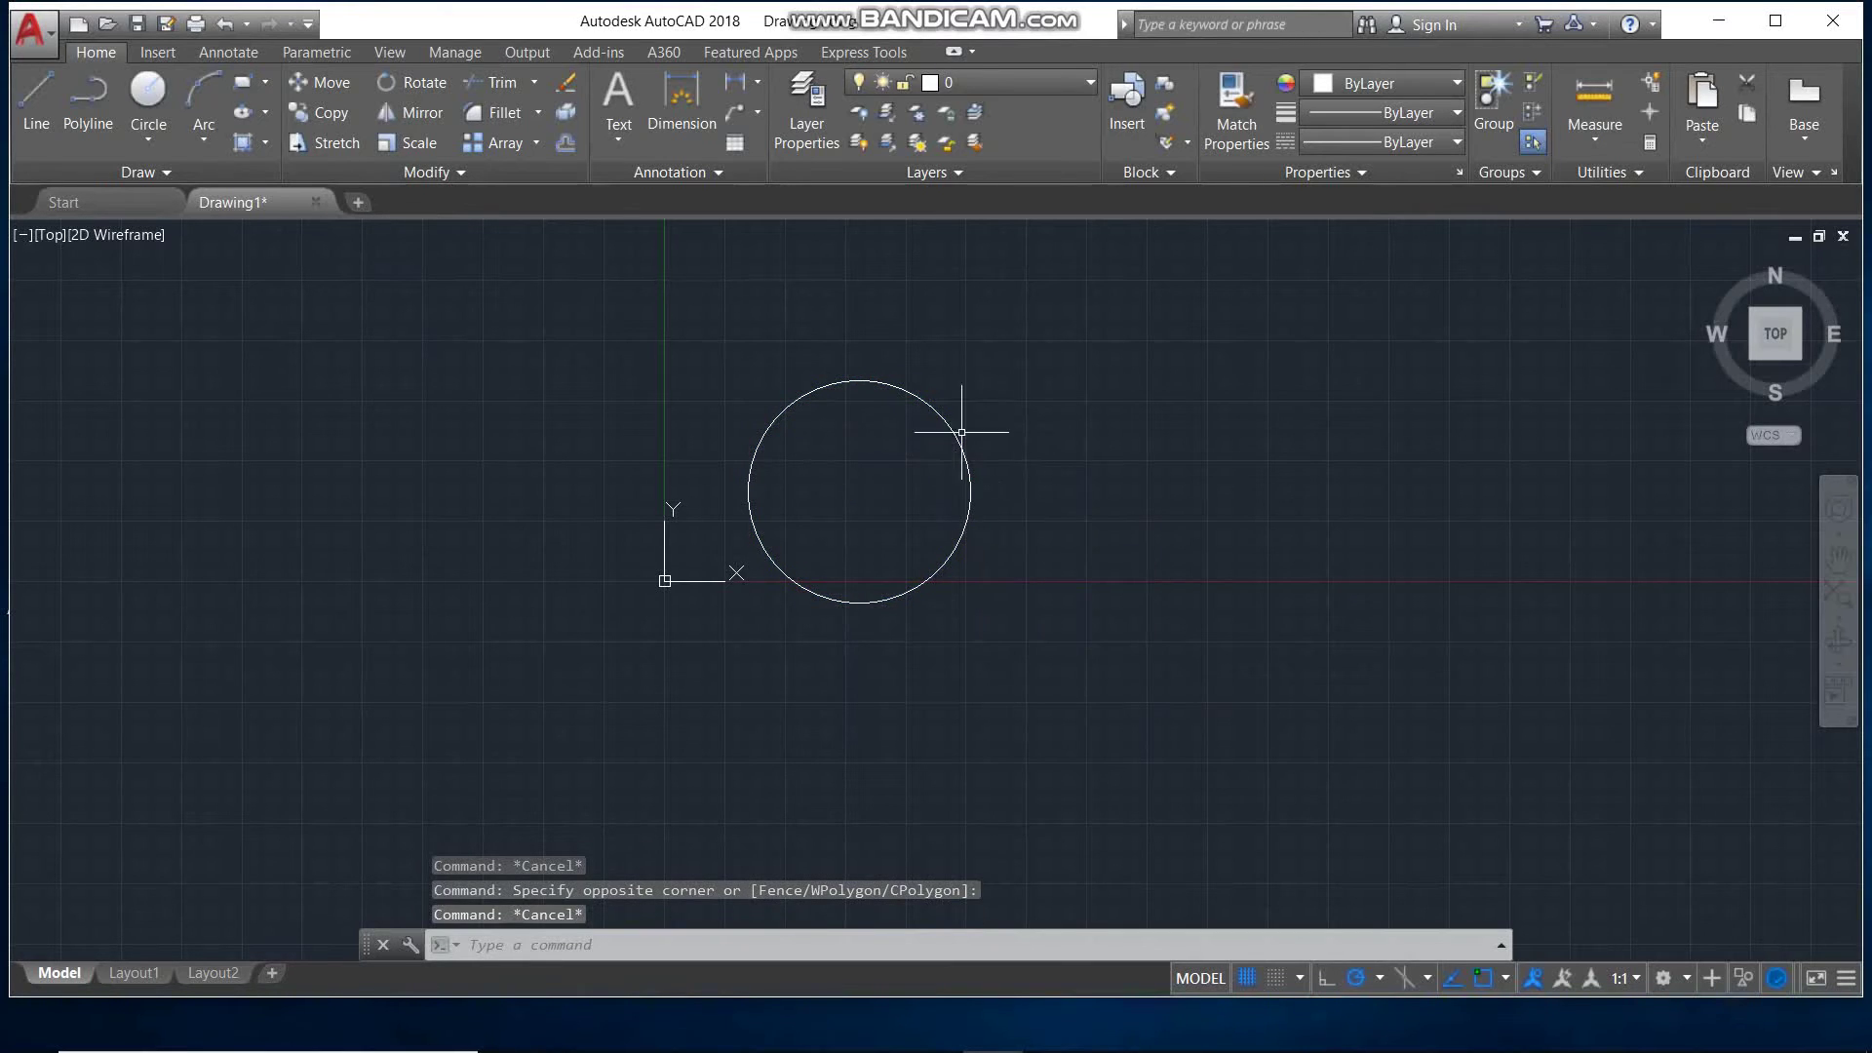
click(1039, 399)
click(857, 493)
mouse_move(972, 491)
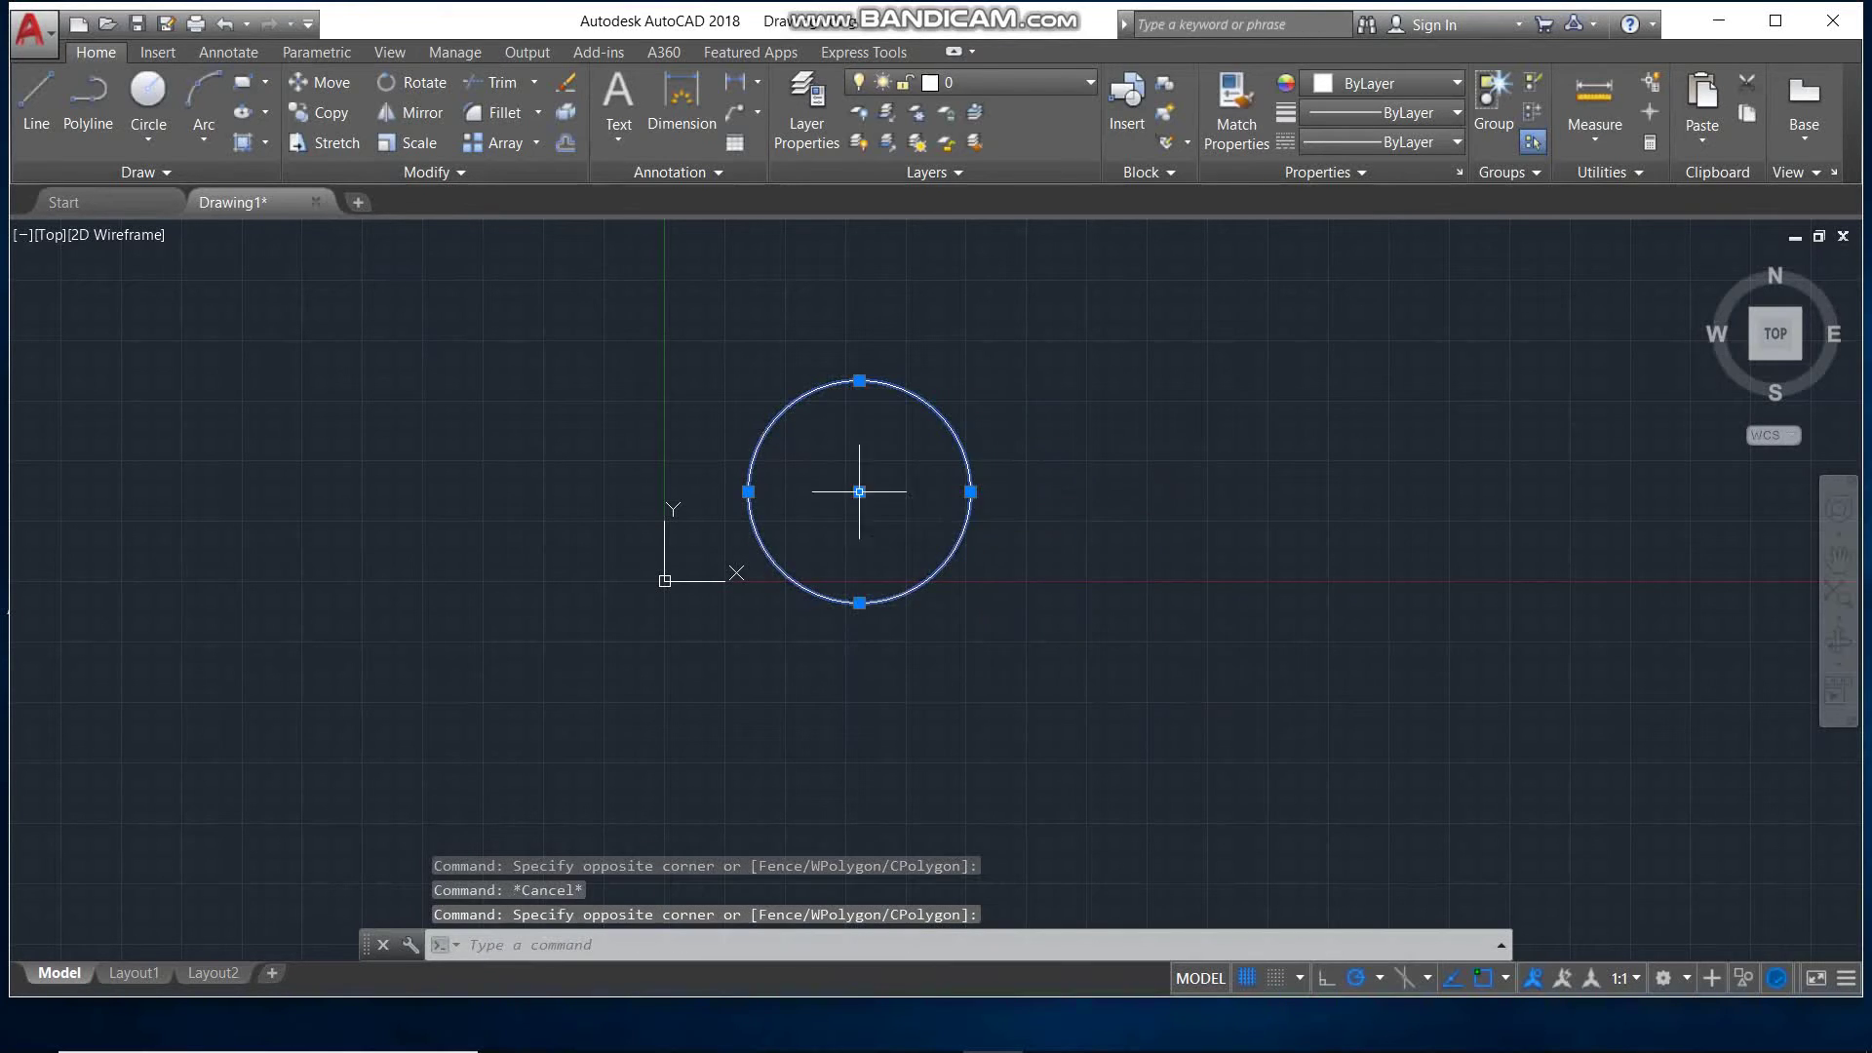
right_click(973, 493)
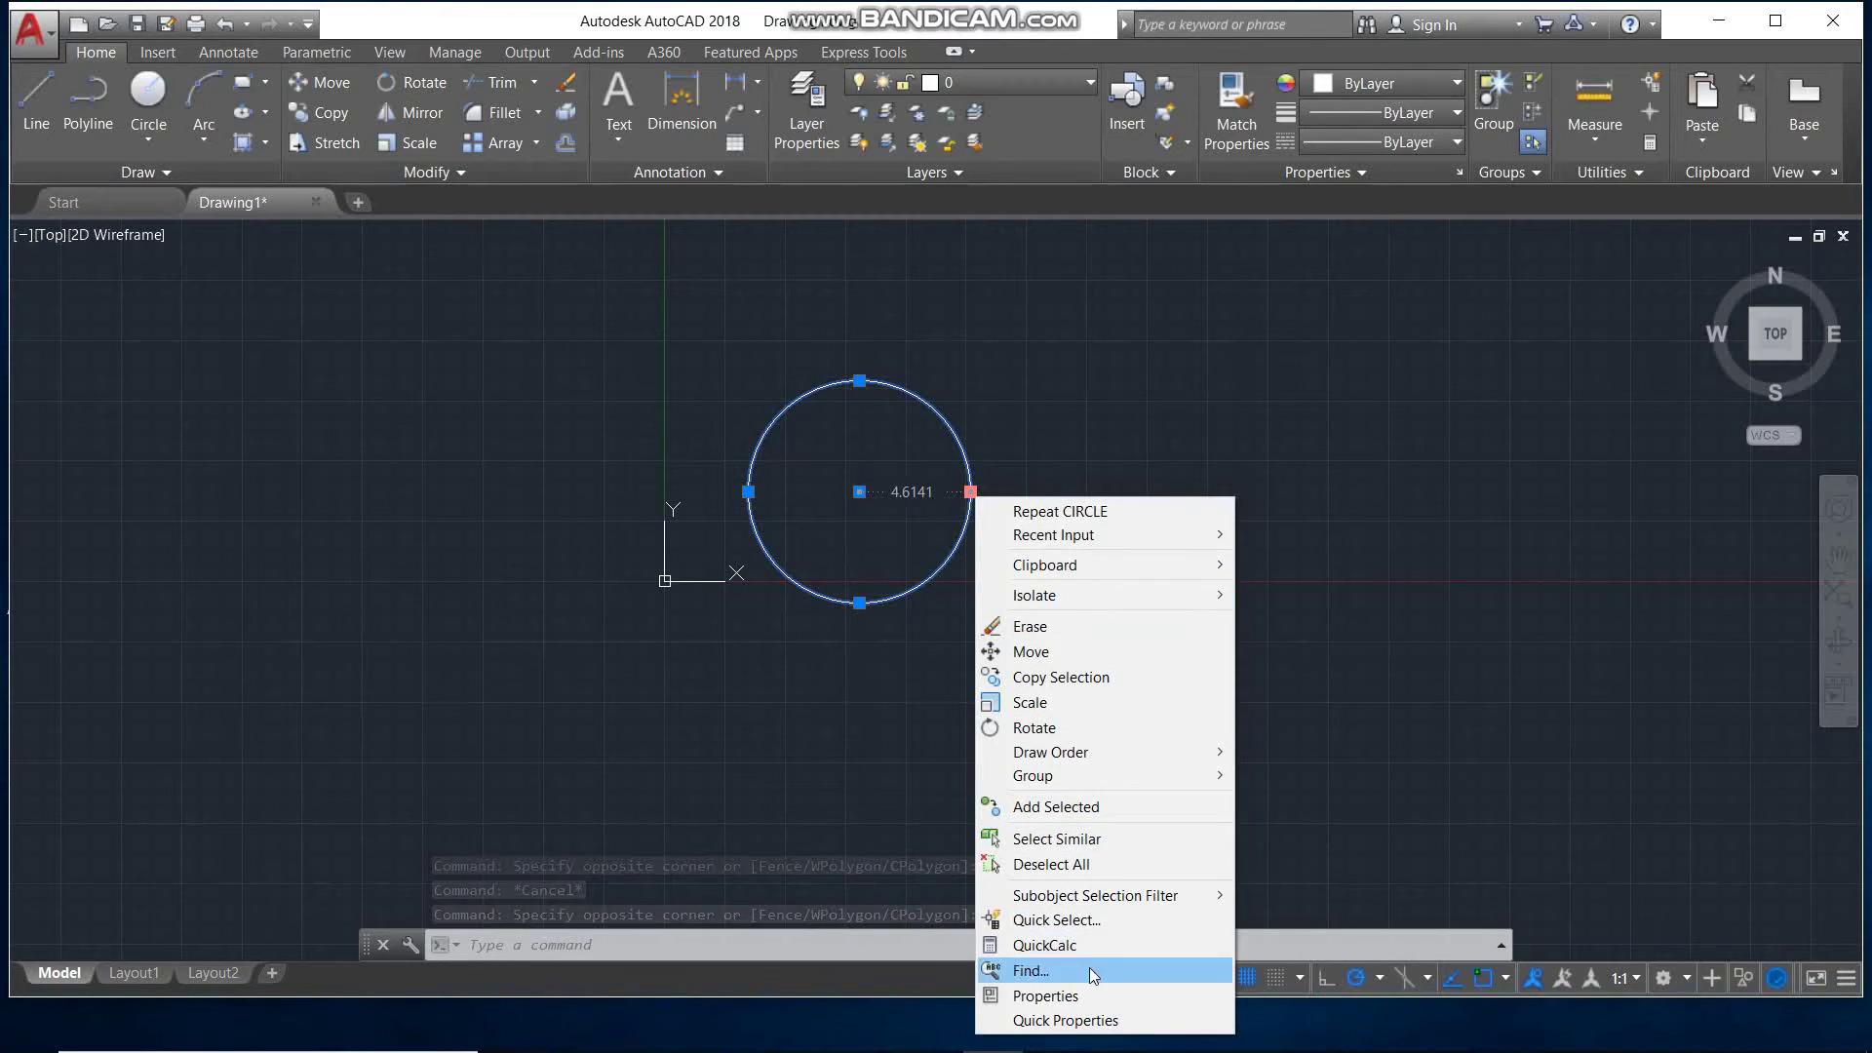
click(1090, 1020)
click(1094, 1021)
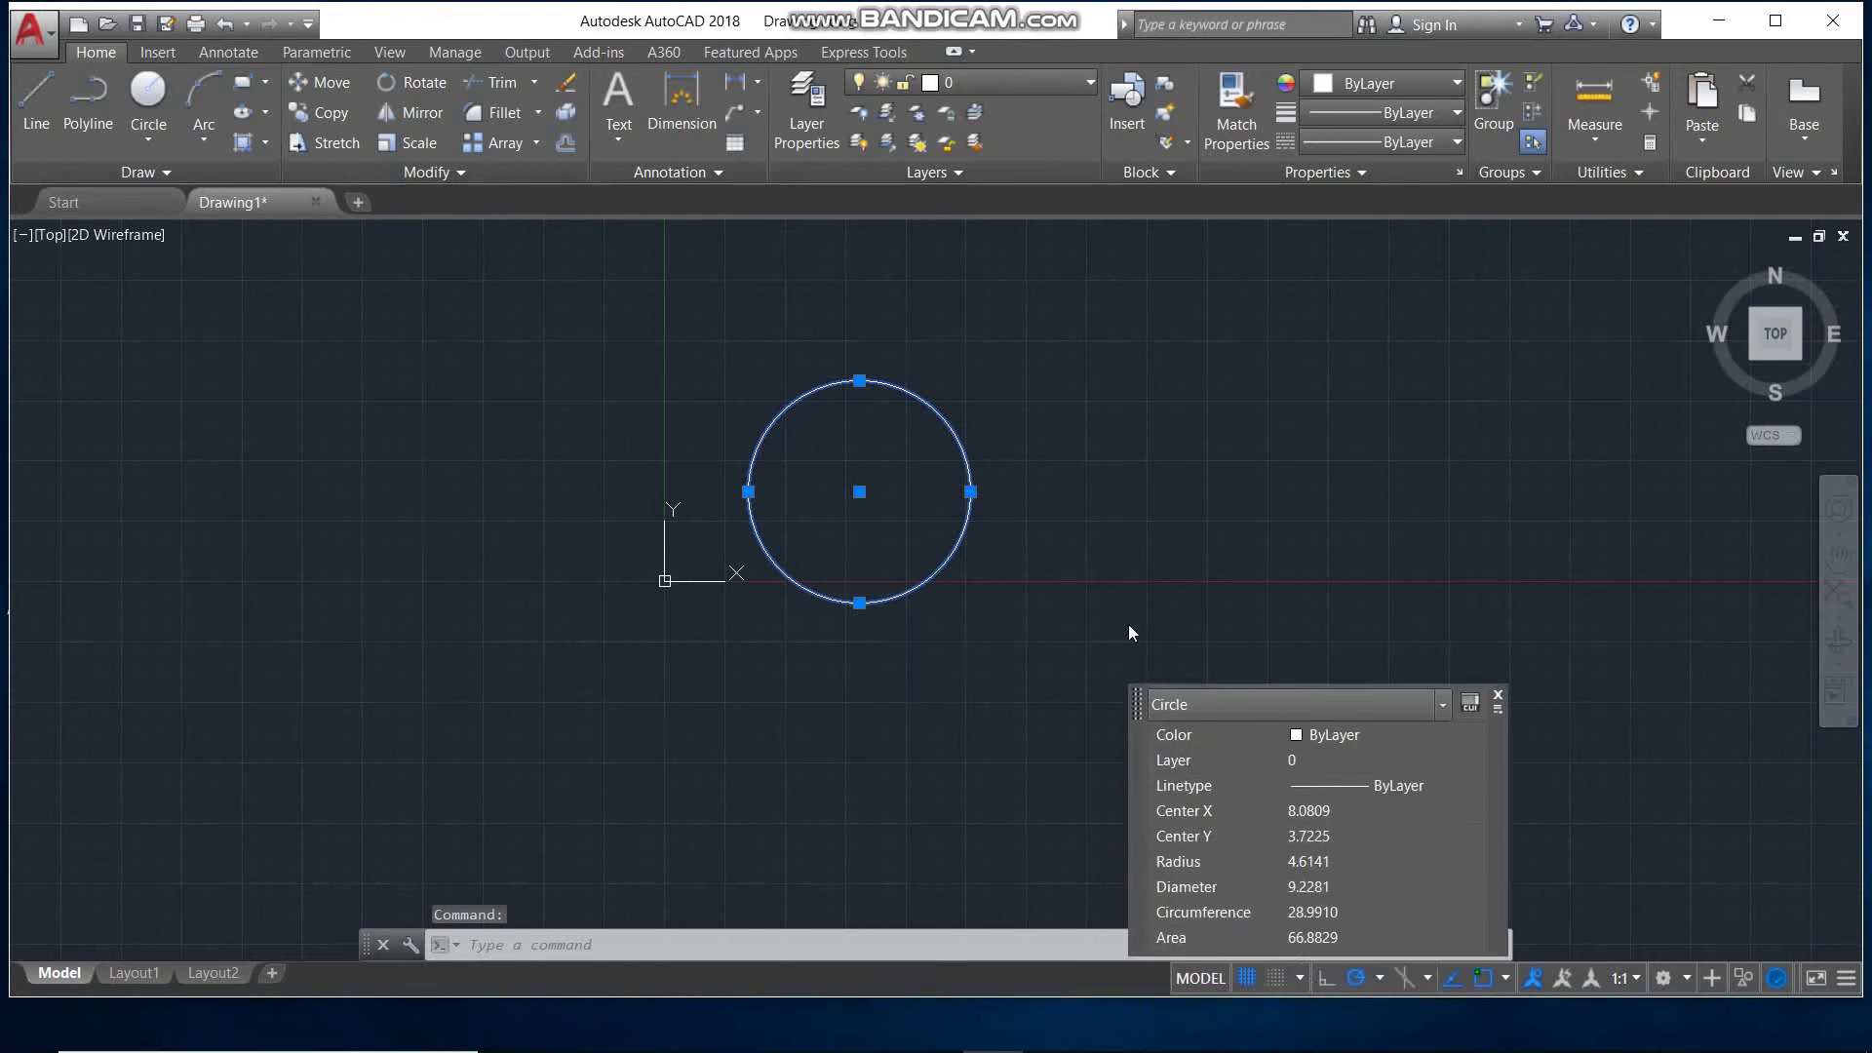
Move the Quick Properties palette up to mid-screen, then close it.
drag(1120, 866, 1106, 578)
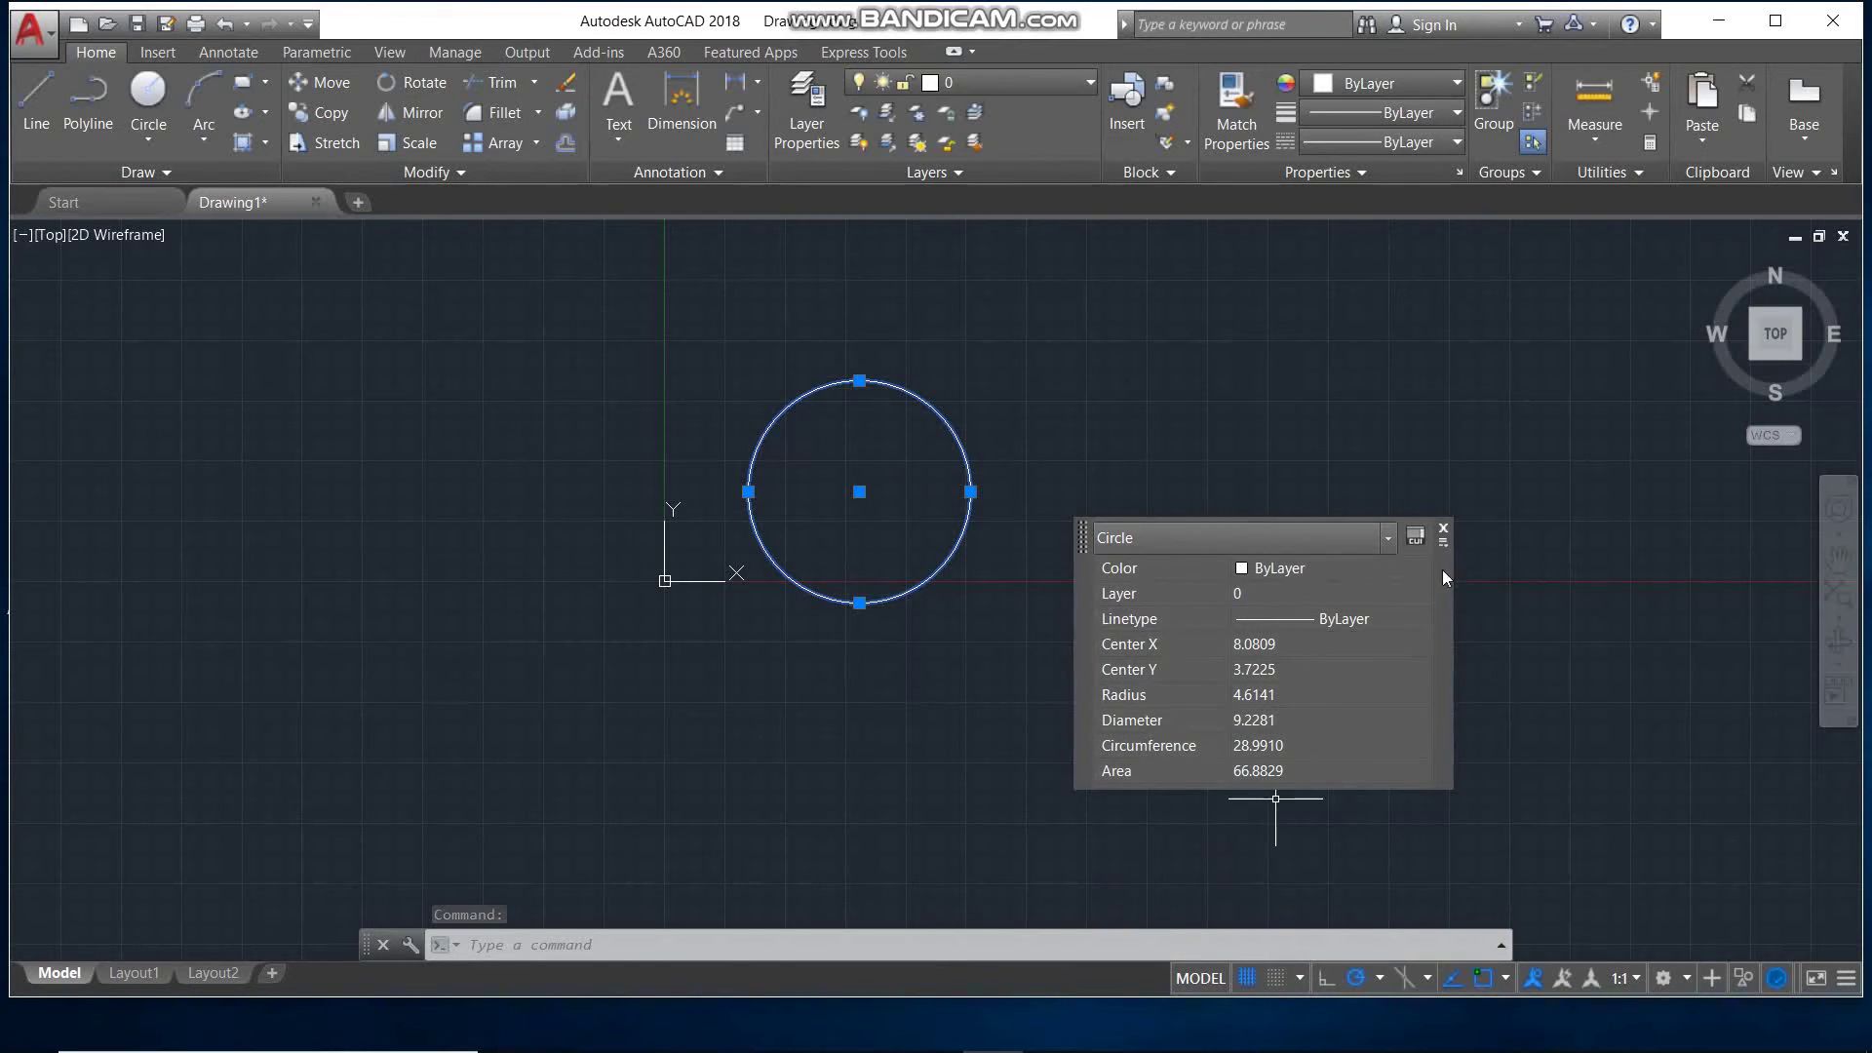
click(1444, 531)
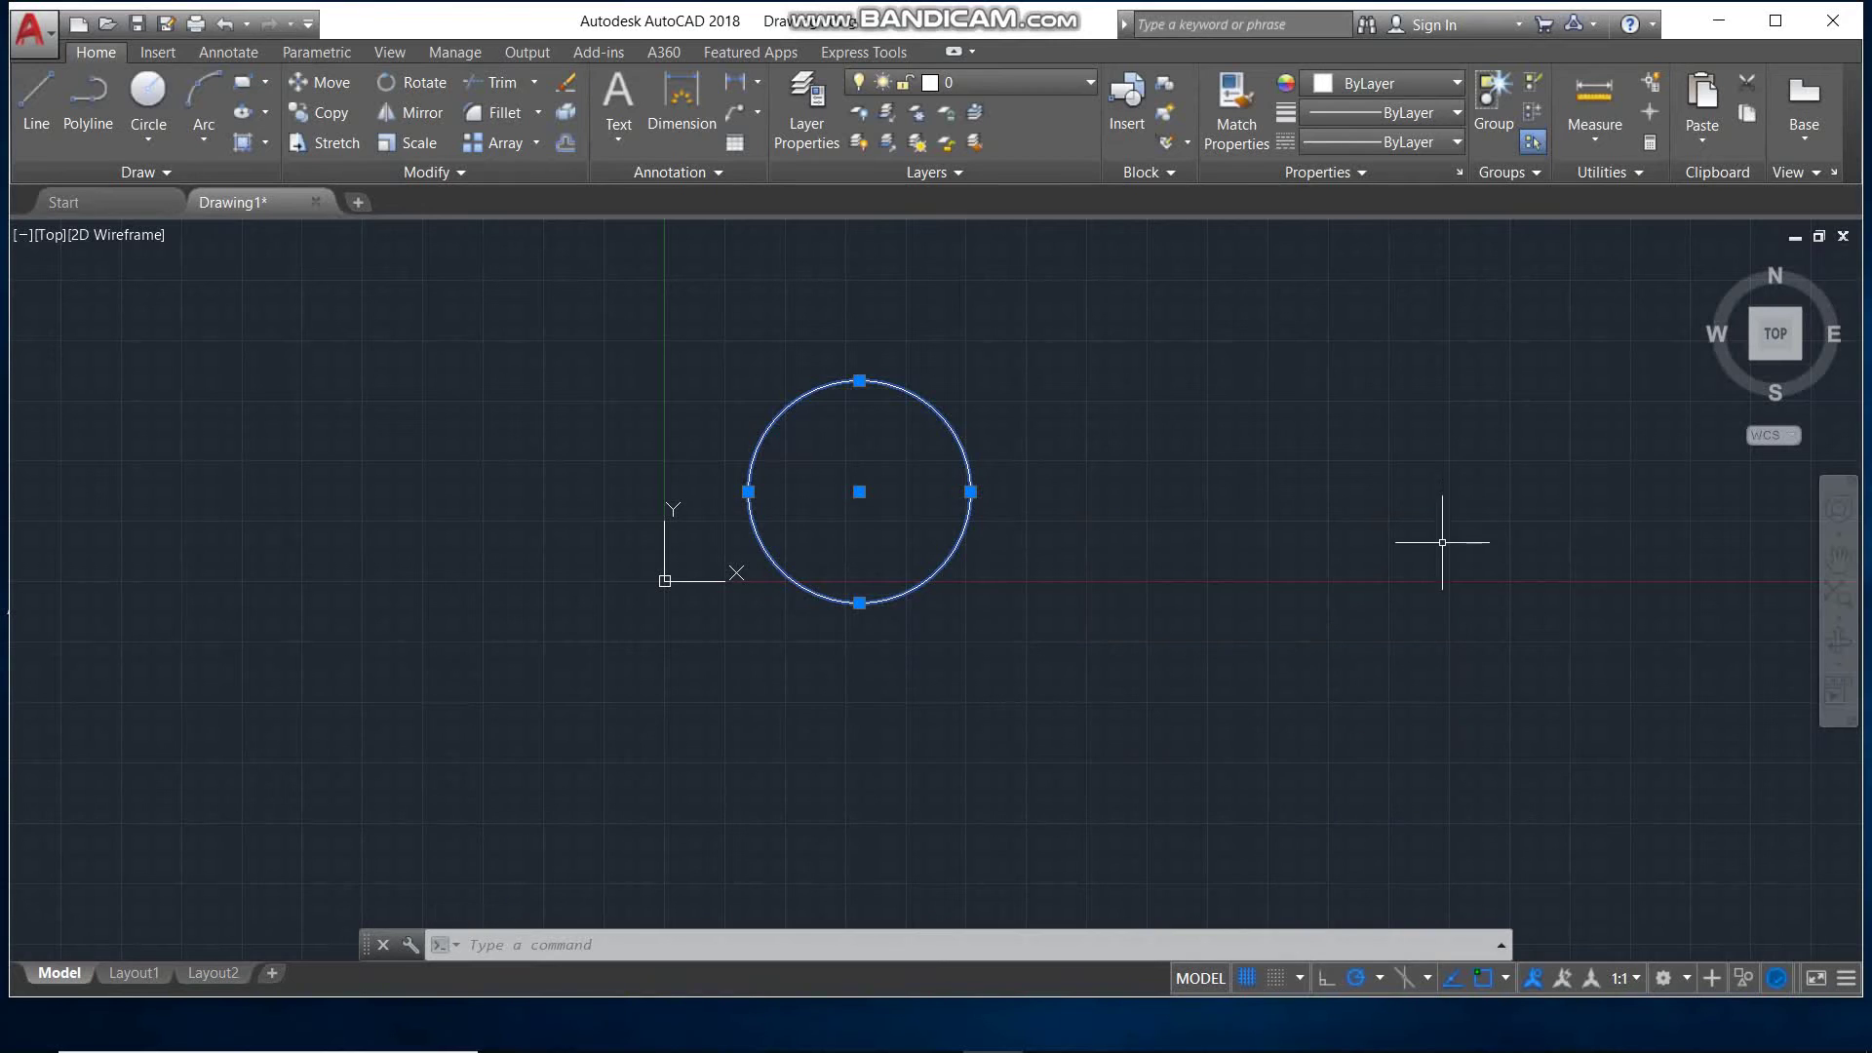
click(1300, 978)
Set the Quick Properties palette quadrant to Top-Left and apply the settings.
click(1299, 942)
click(581, 337)
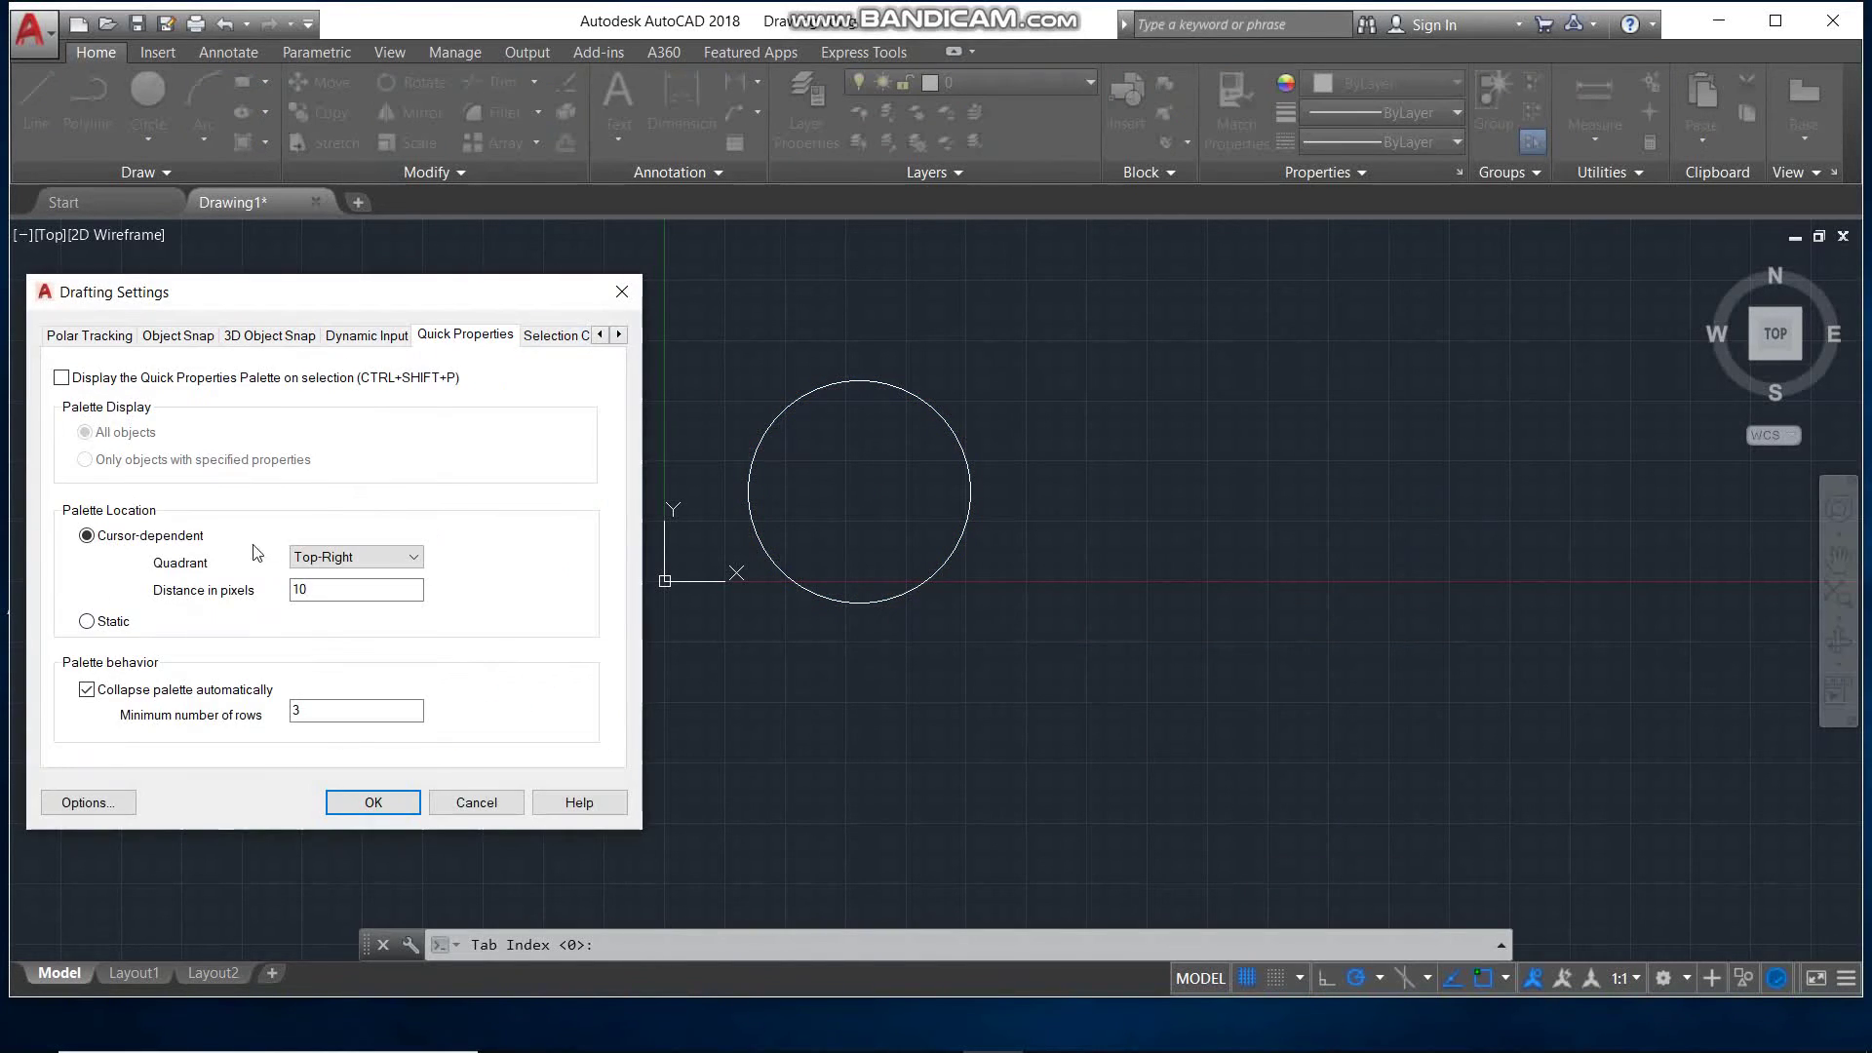
click(343, 556)
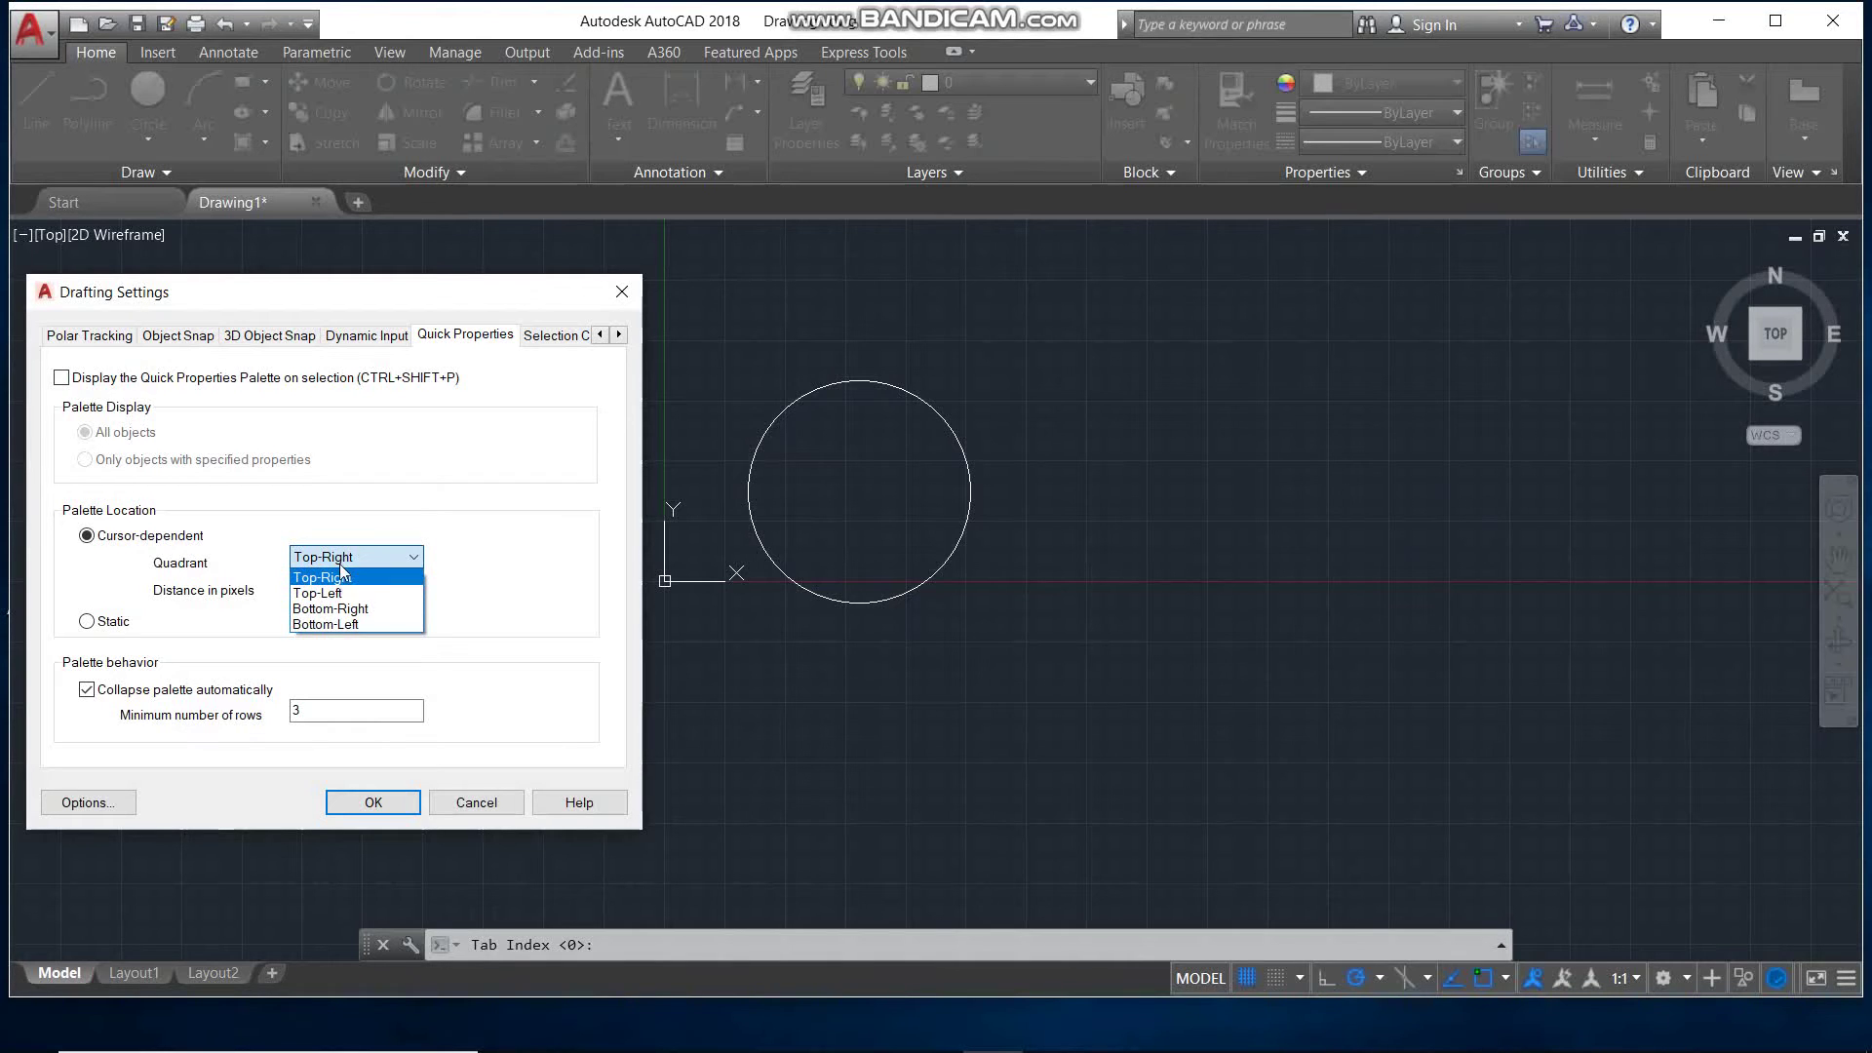
click(341, 591)
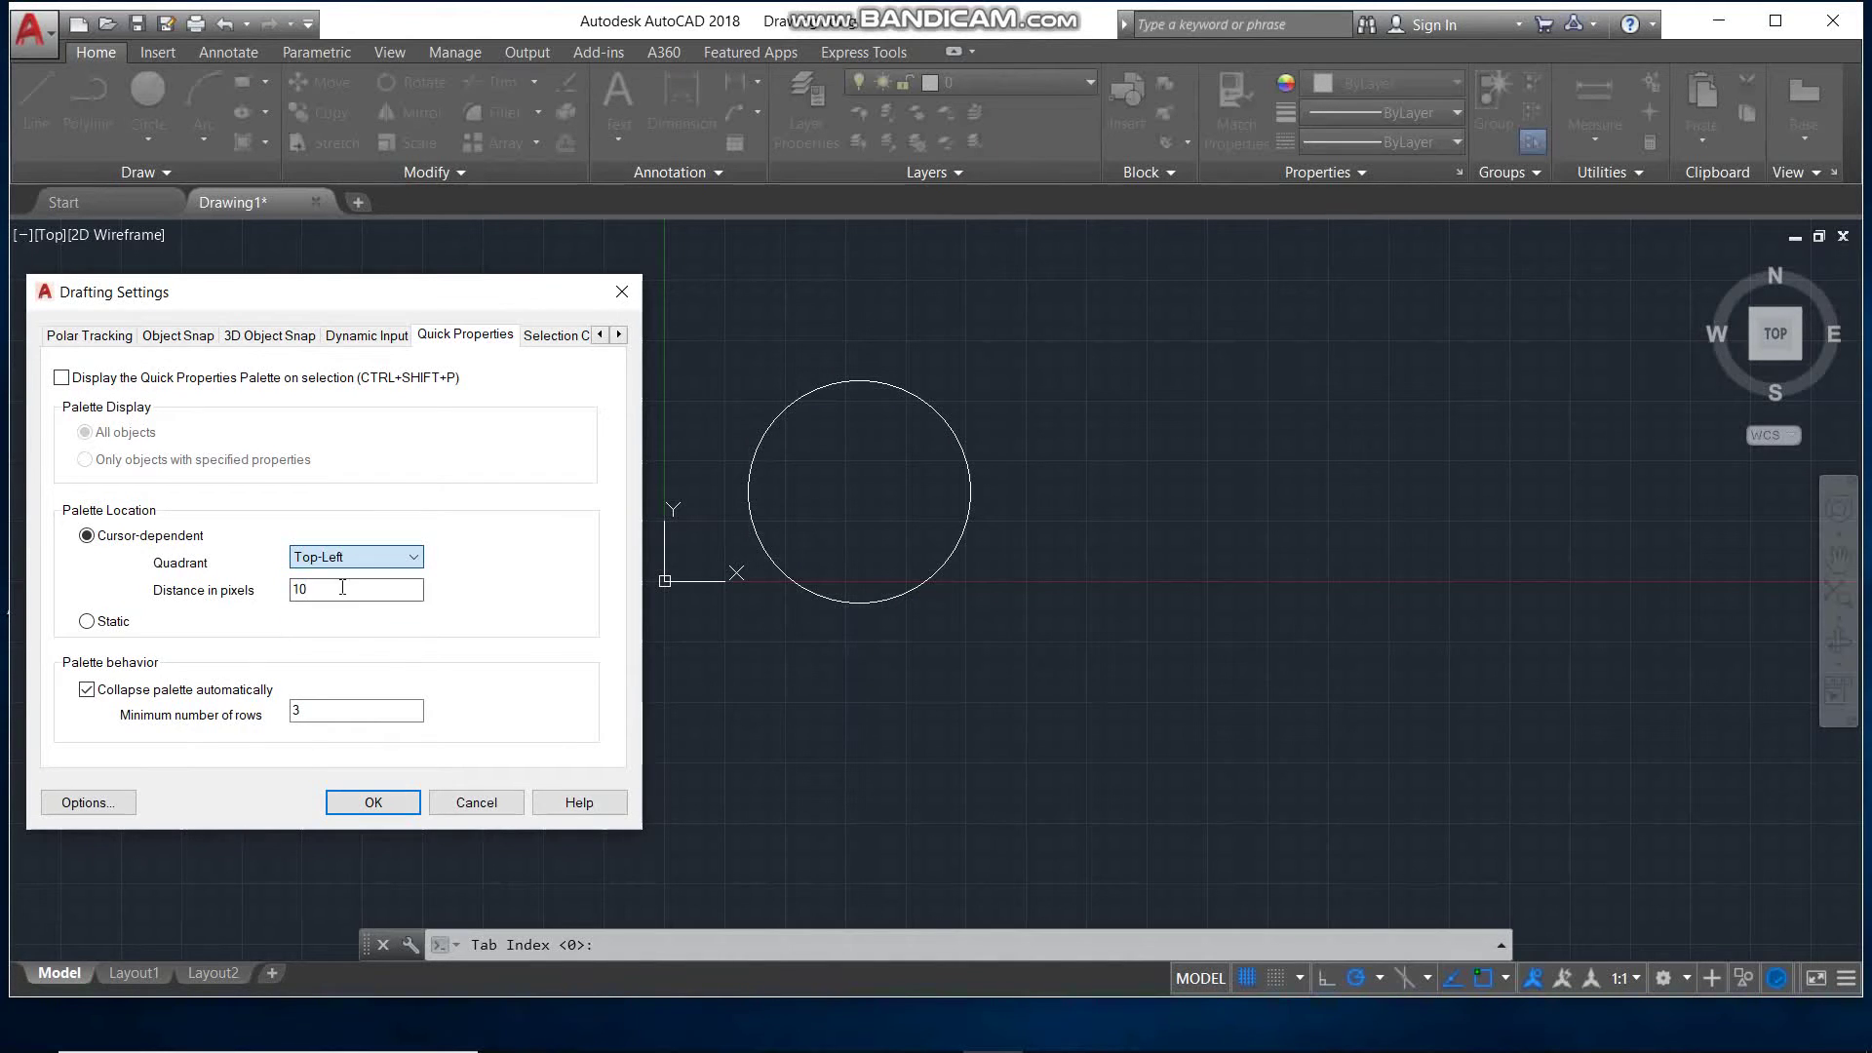
click(369, 800)
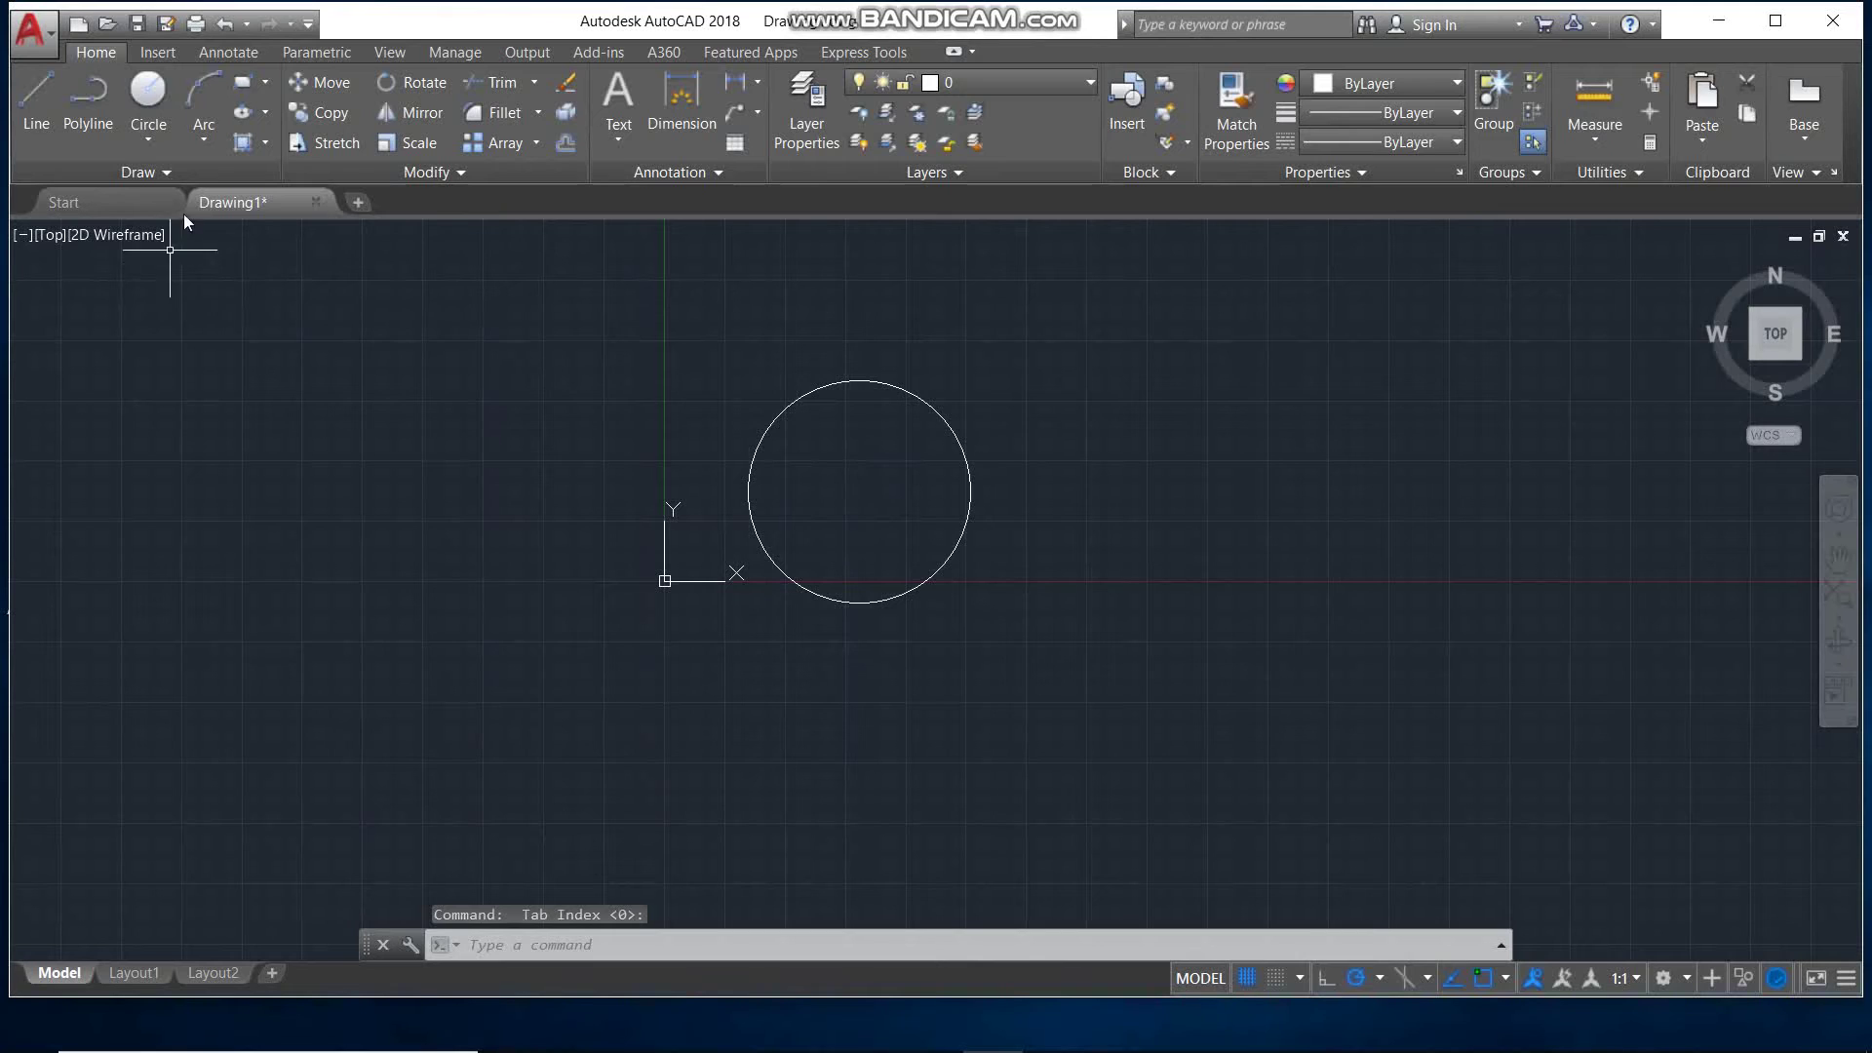
click(1014, 375)
Select the circle, view its Quick Properties palette, then close it.
click(864, 489)
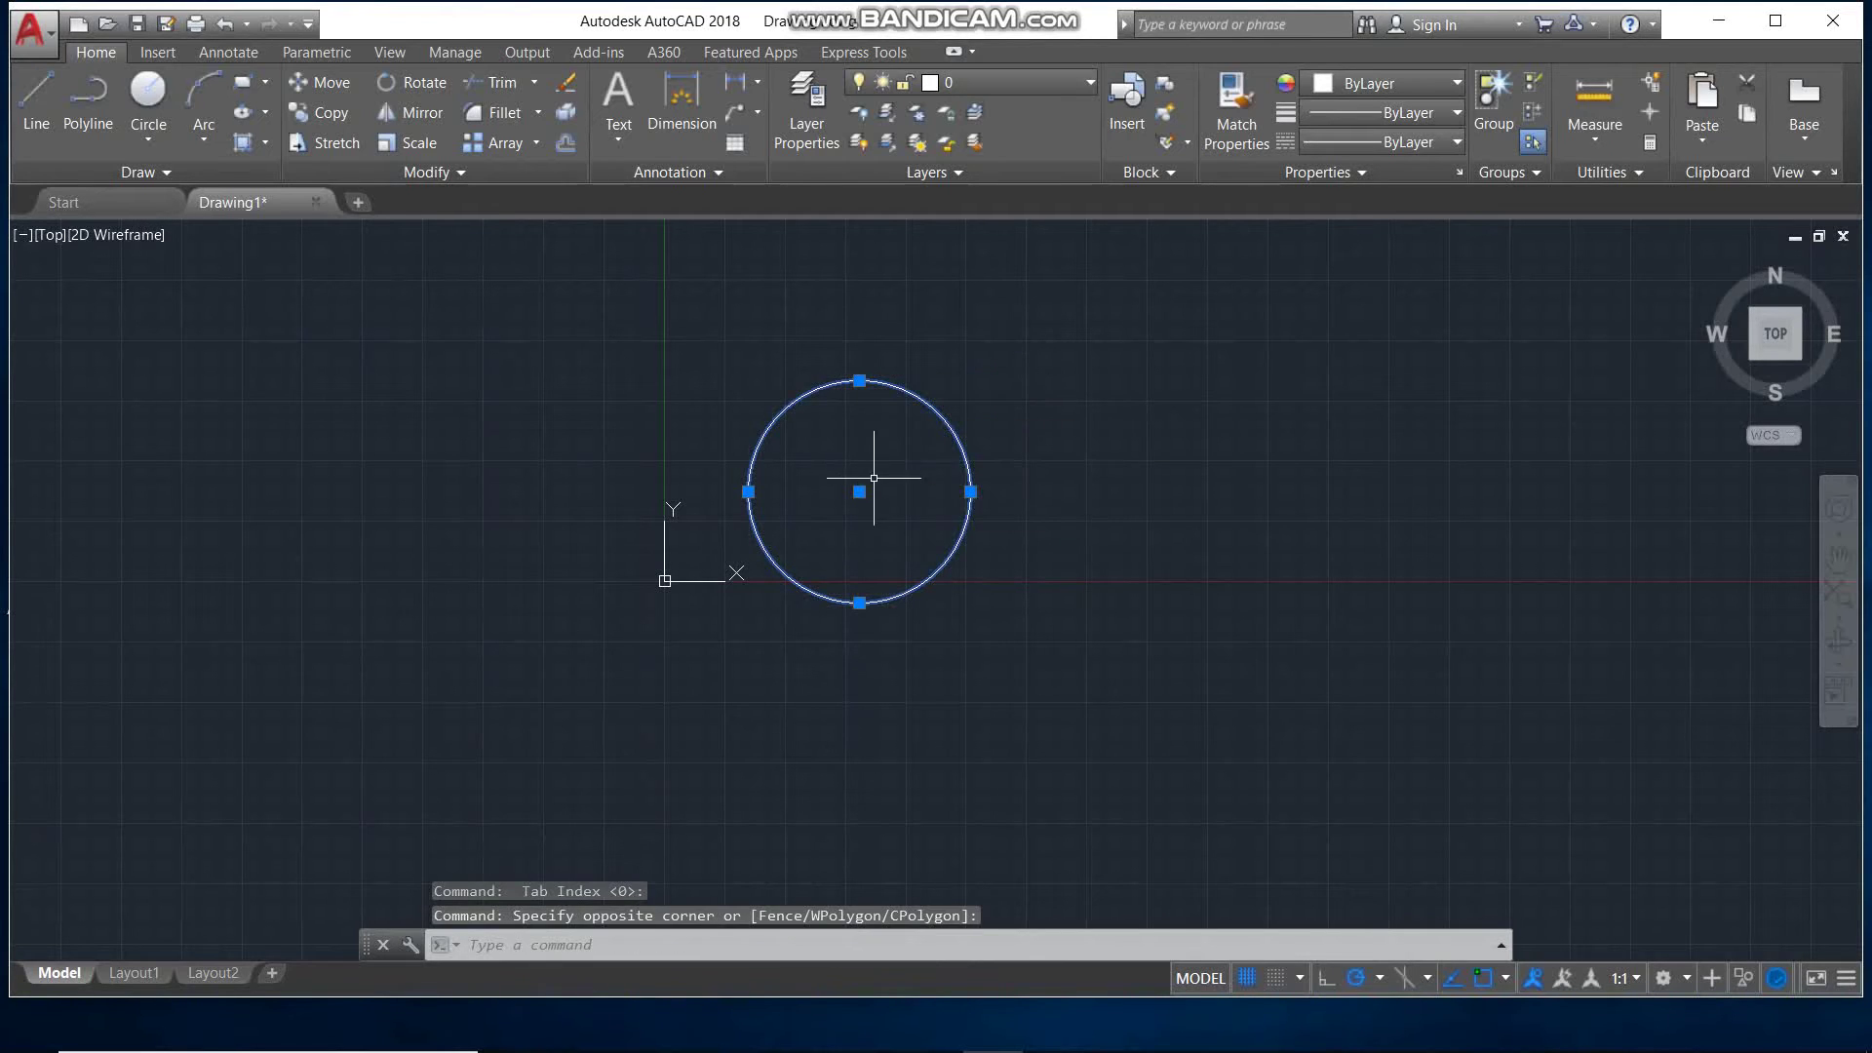
right_click(970, 491)
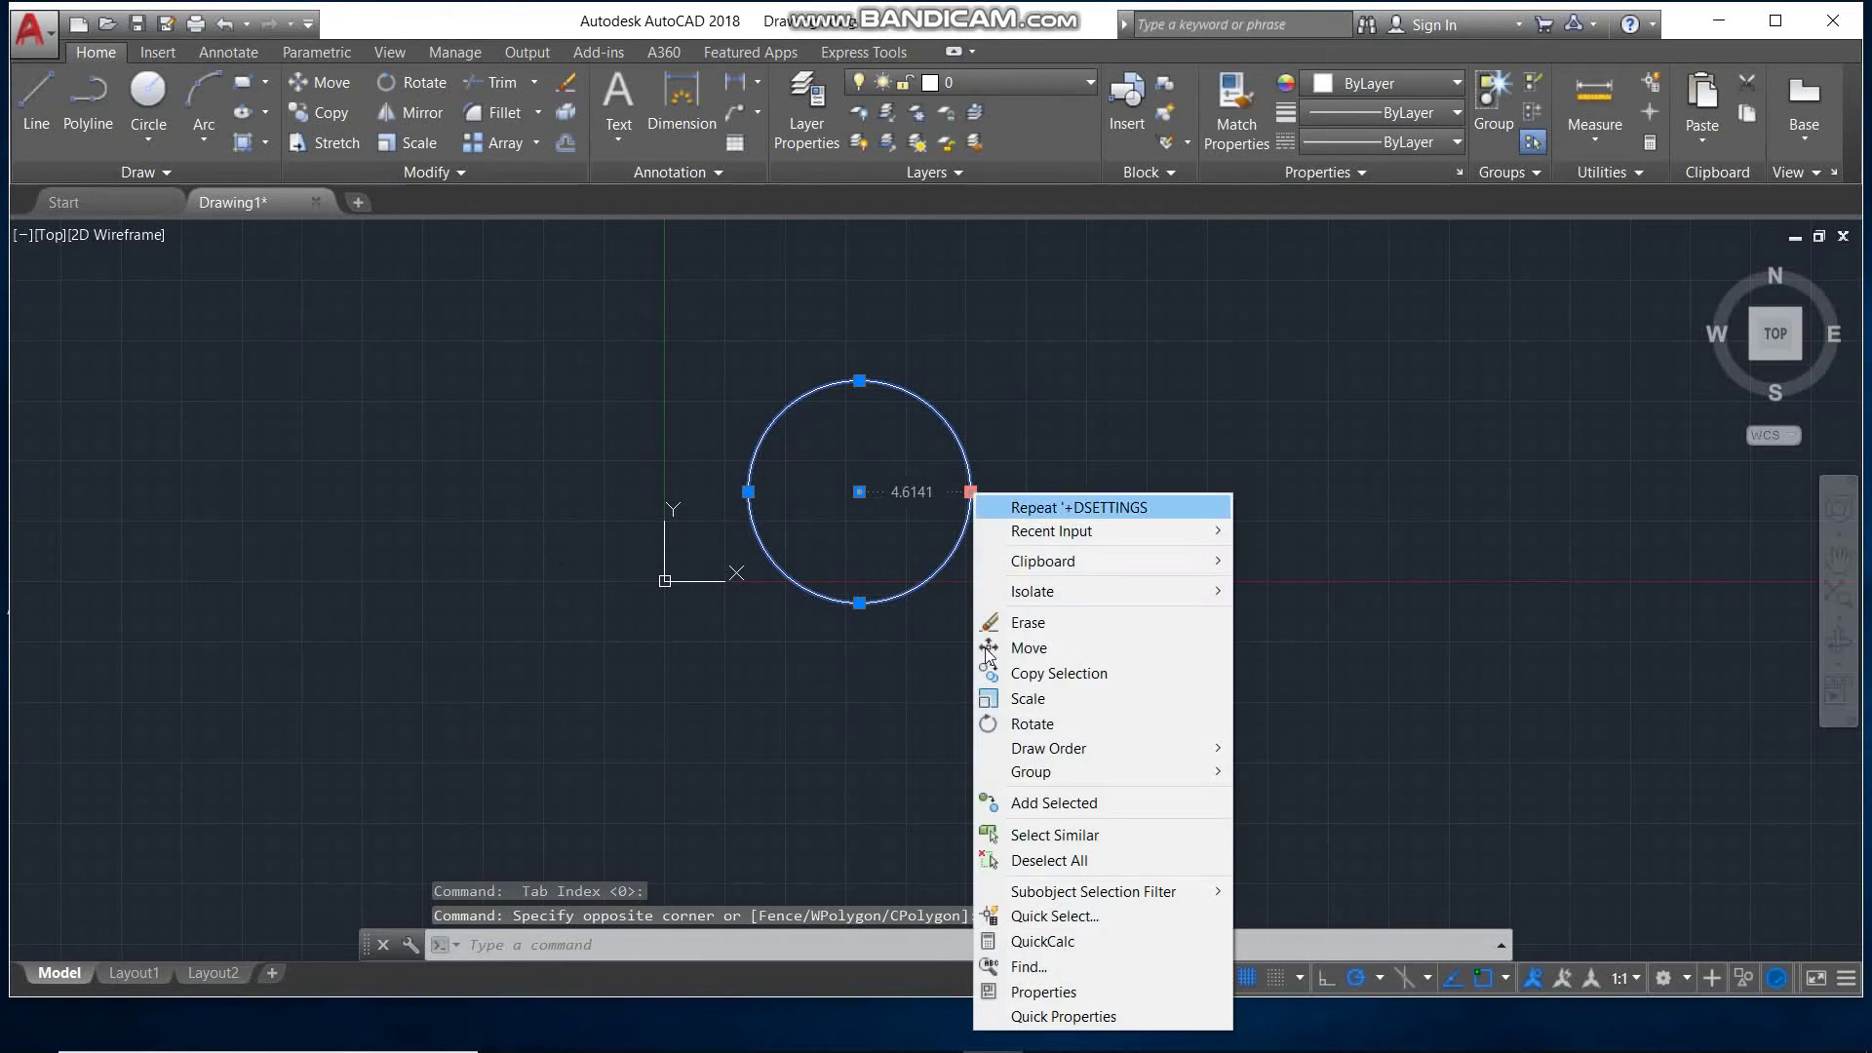
click(1014, 1017)
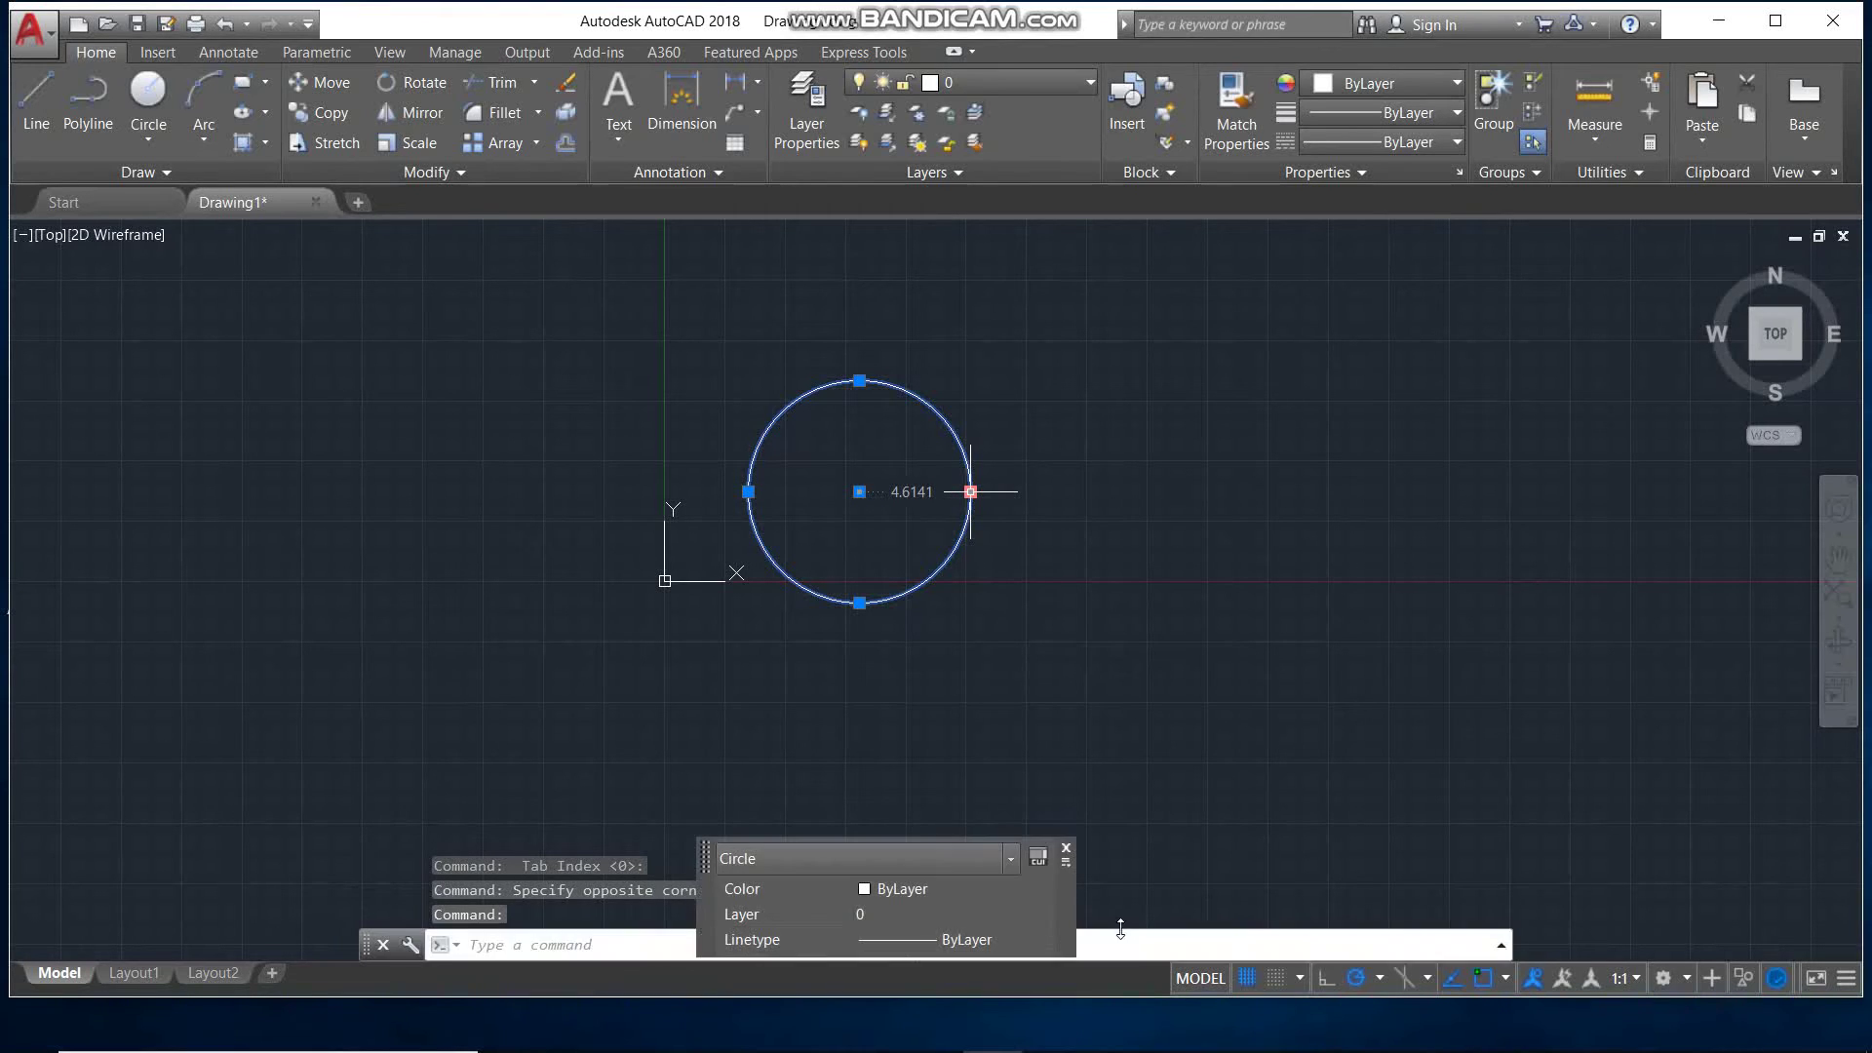
click(1067, 851)
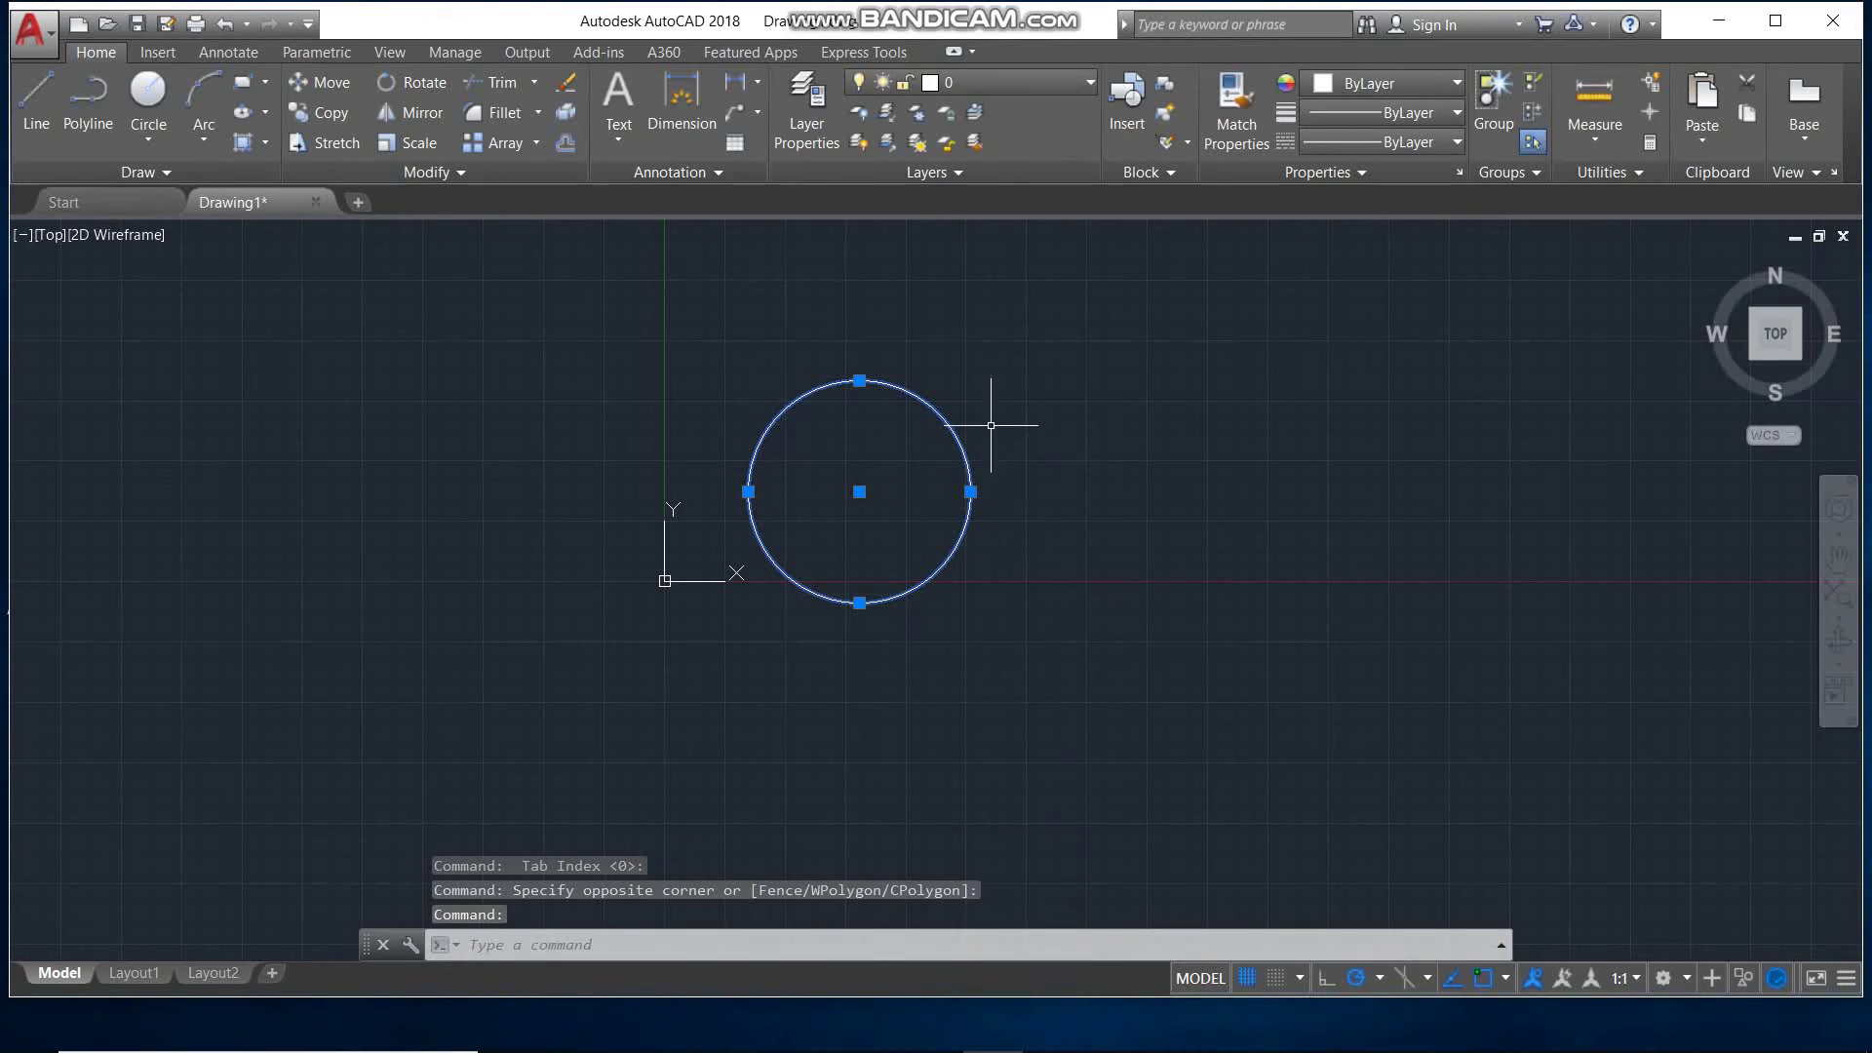
right_click(970, 492)
click(1423, 765)
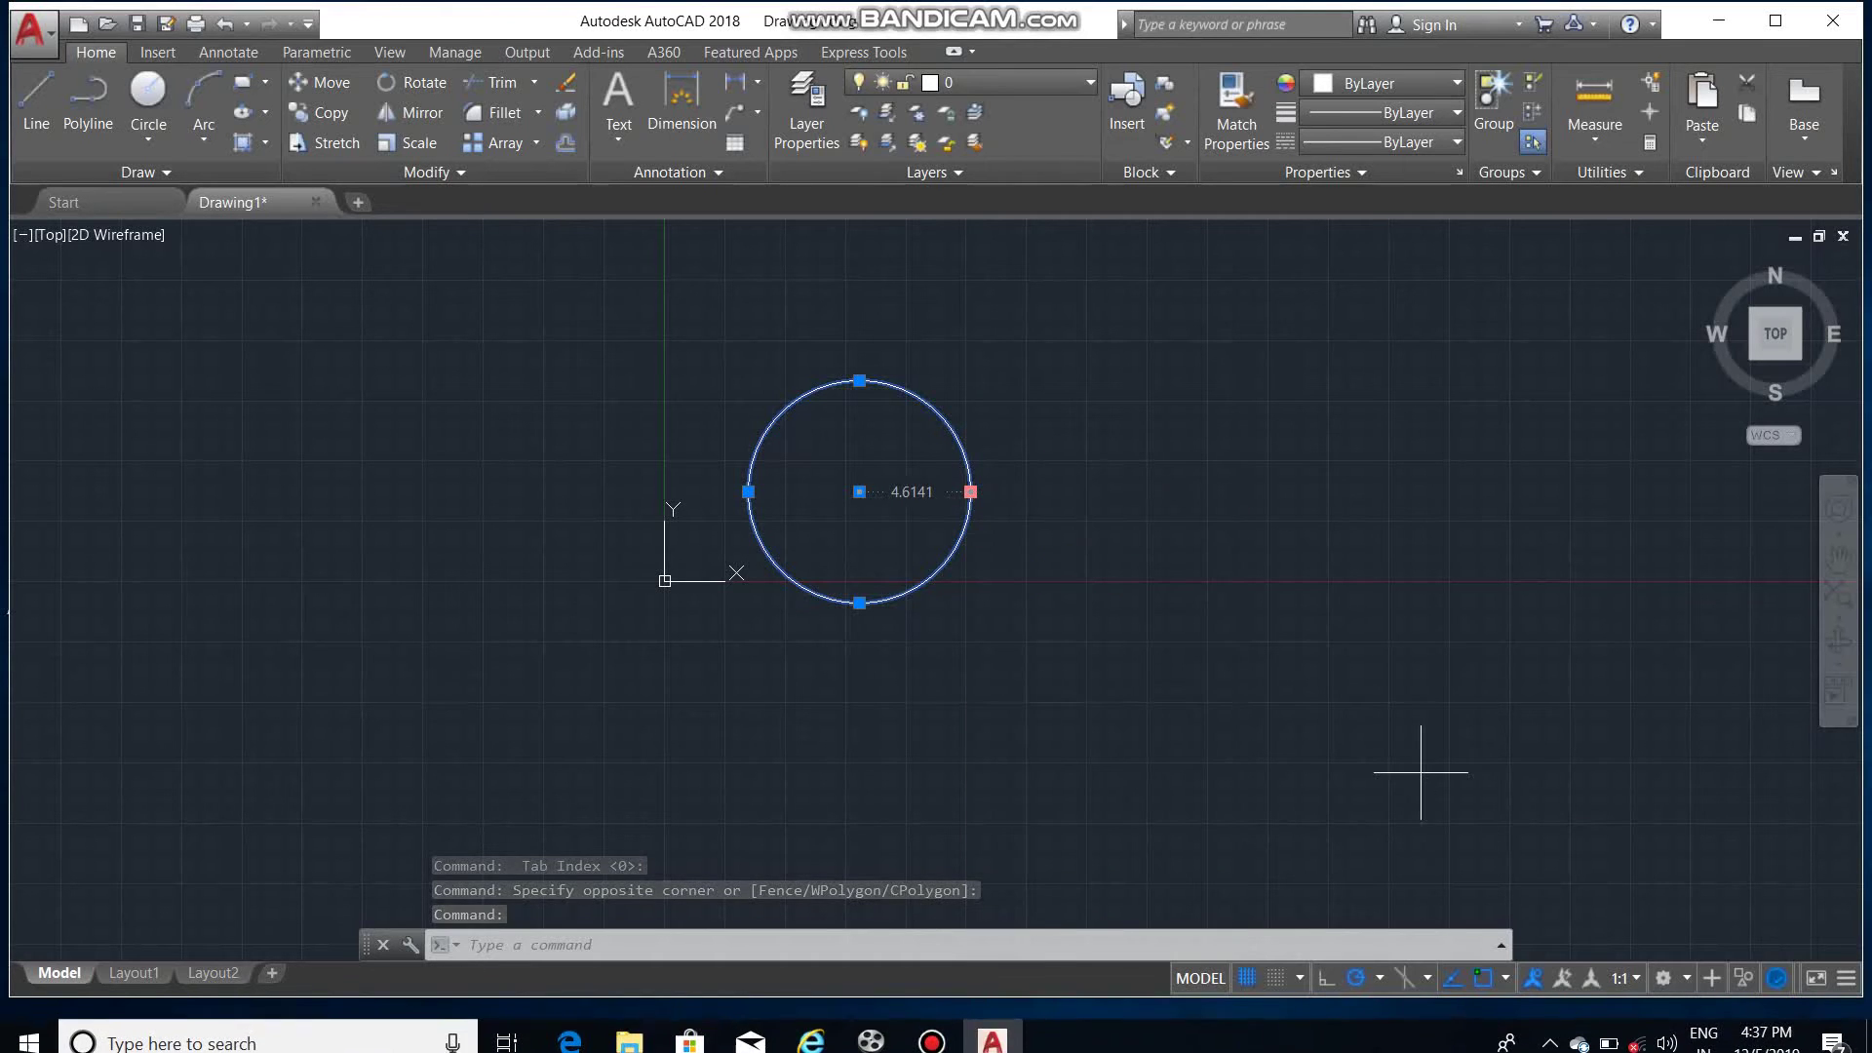
Enable 'Display the Quick Properties Palette on selection' in Drafting Settings.
click(1301, 975)
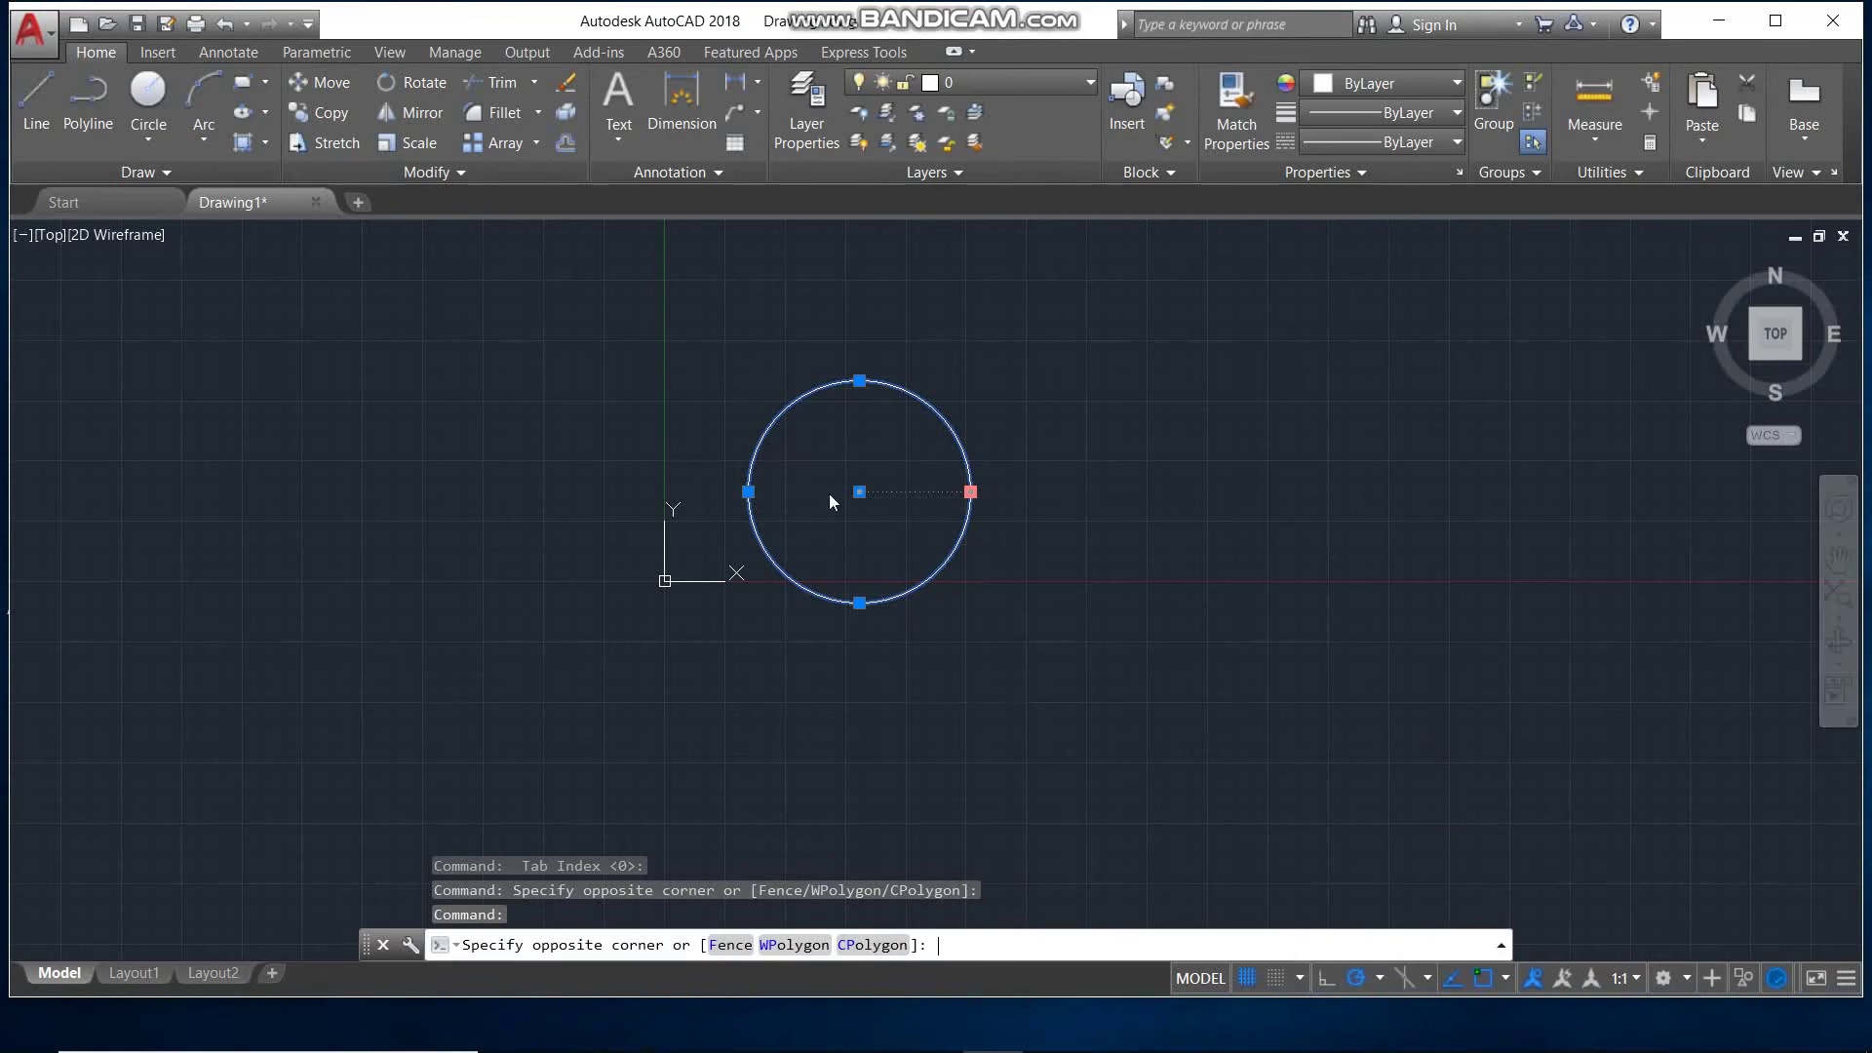
click(557, 342)
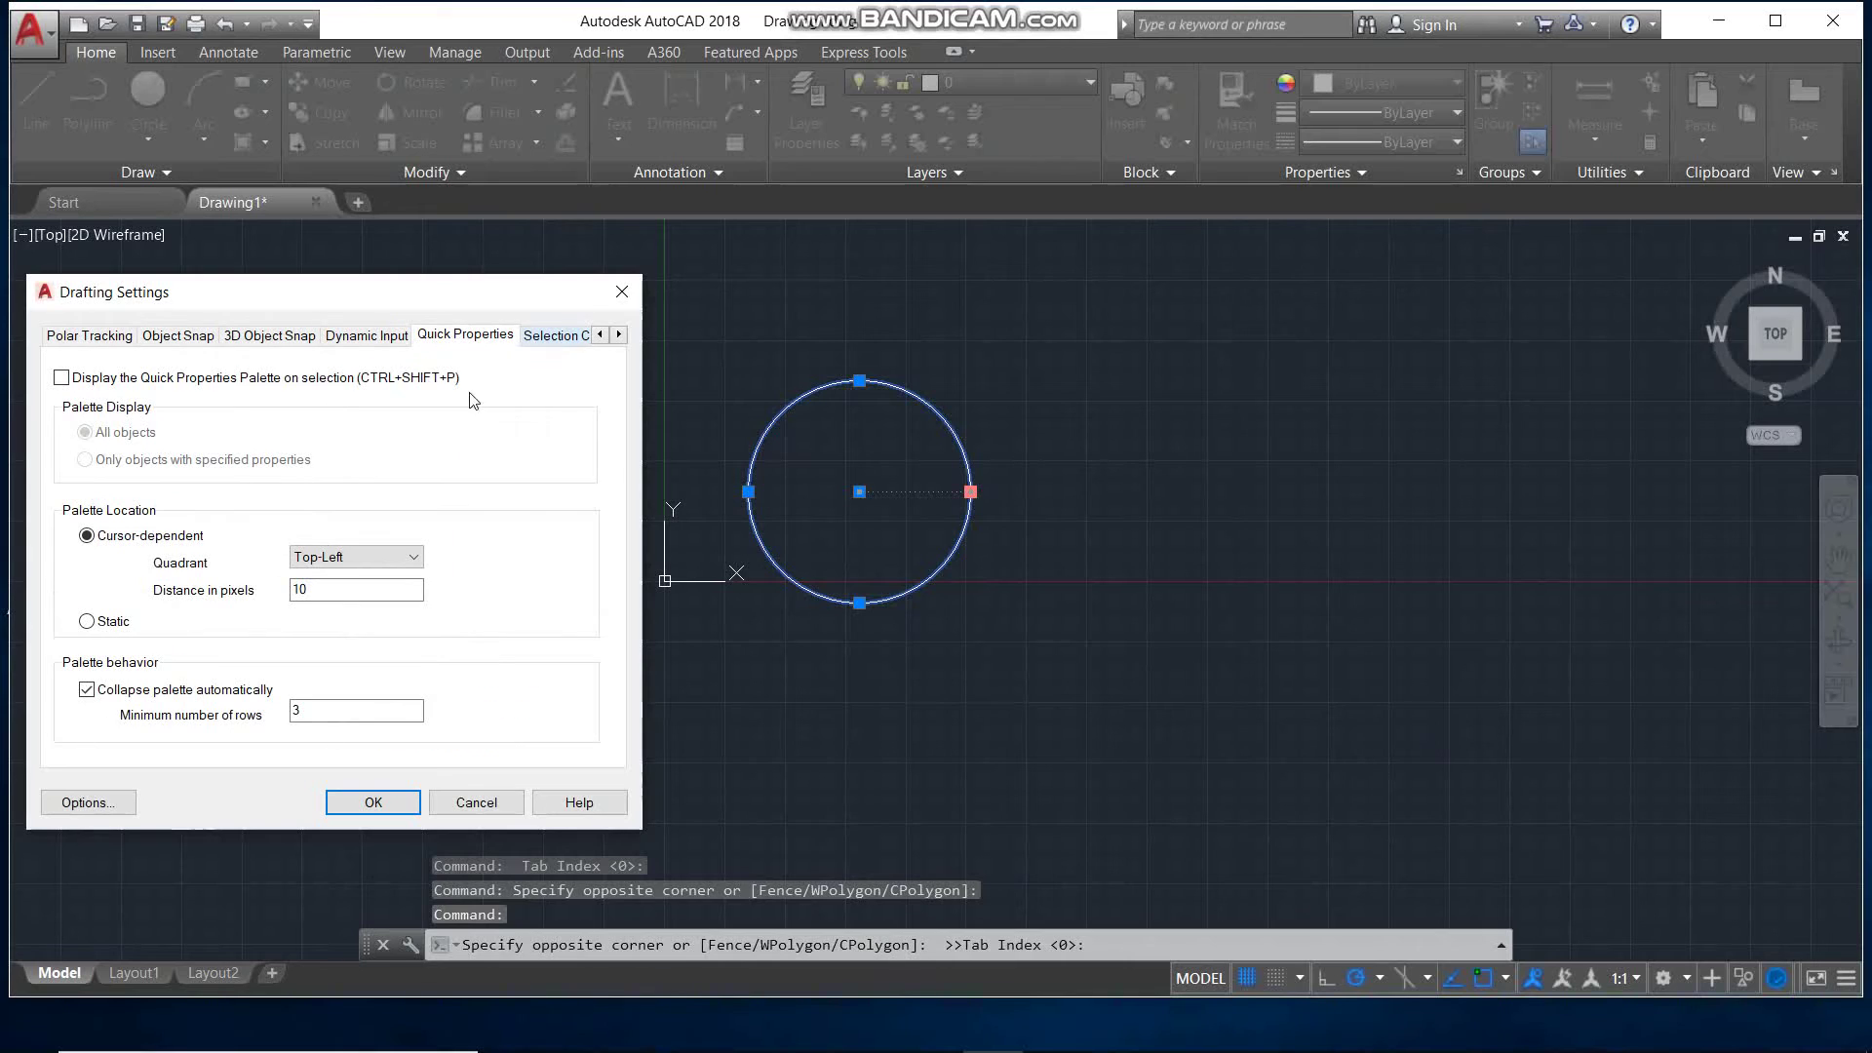
click(62, 378)
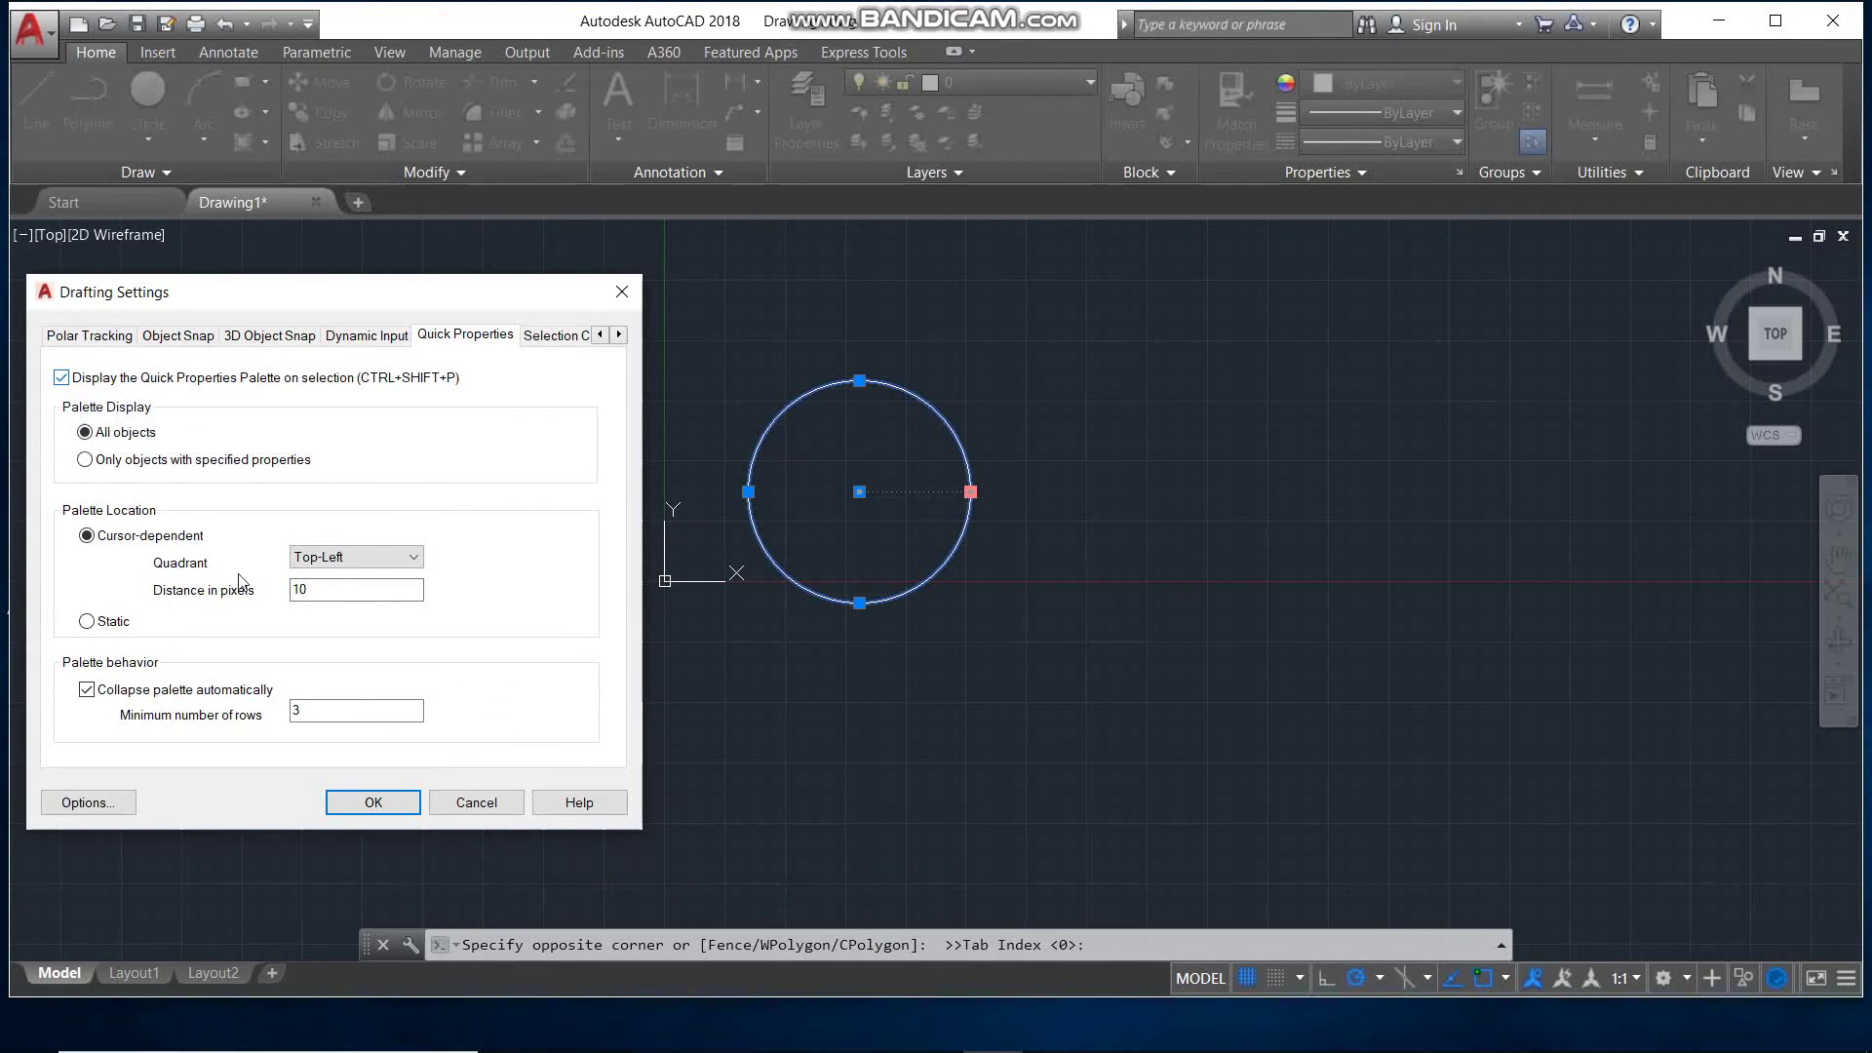
Set the palette quadrant to Bottom-Right, select the 10-pixel distance, and apply.
click(360, 562)
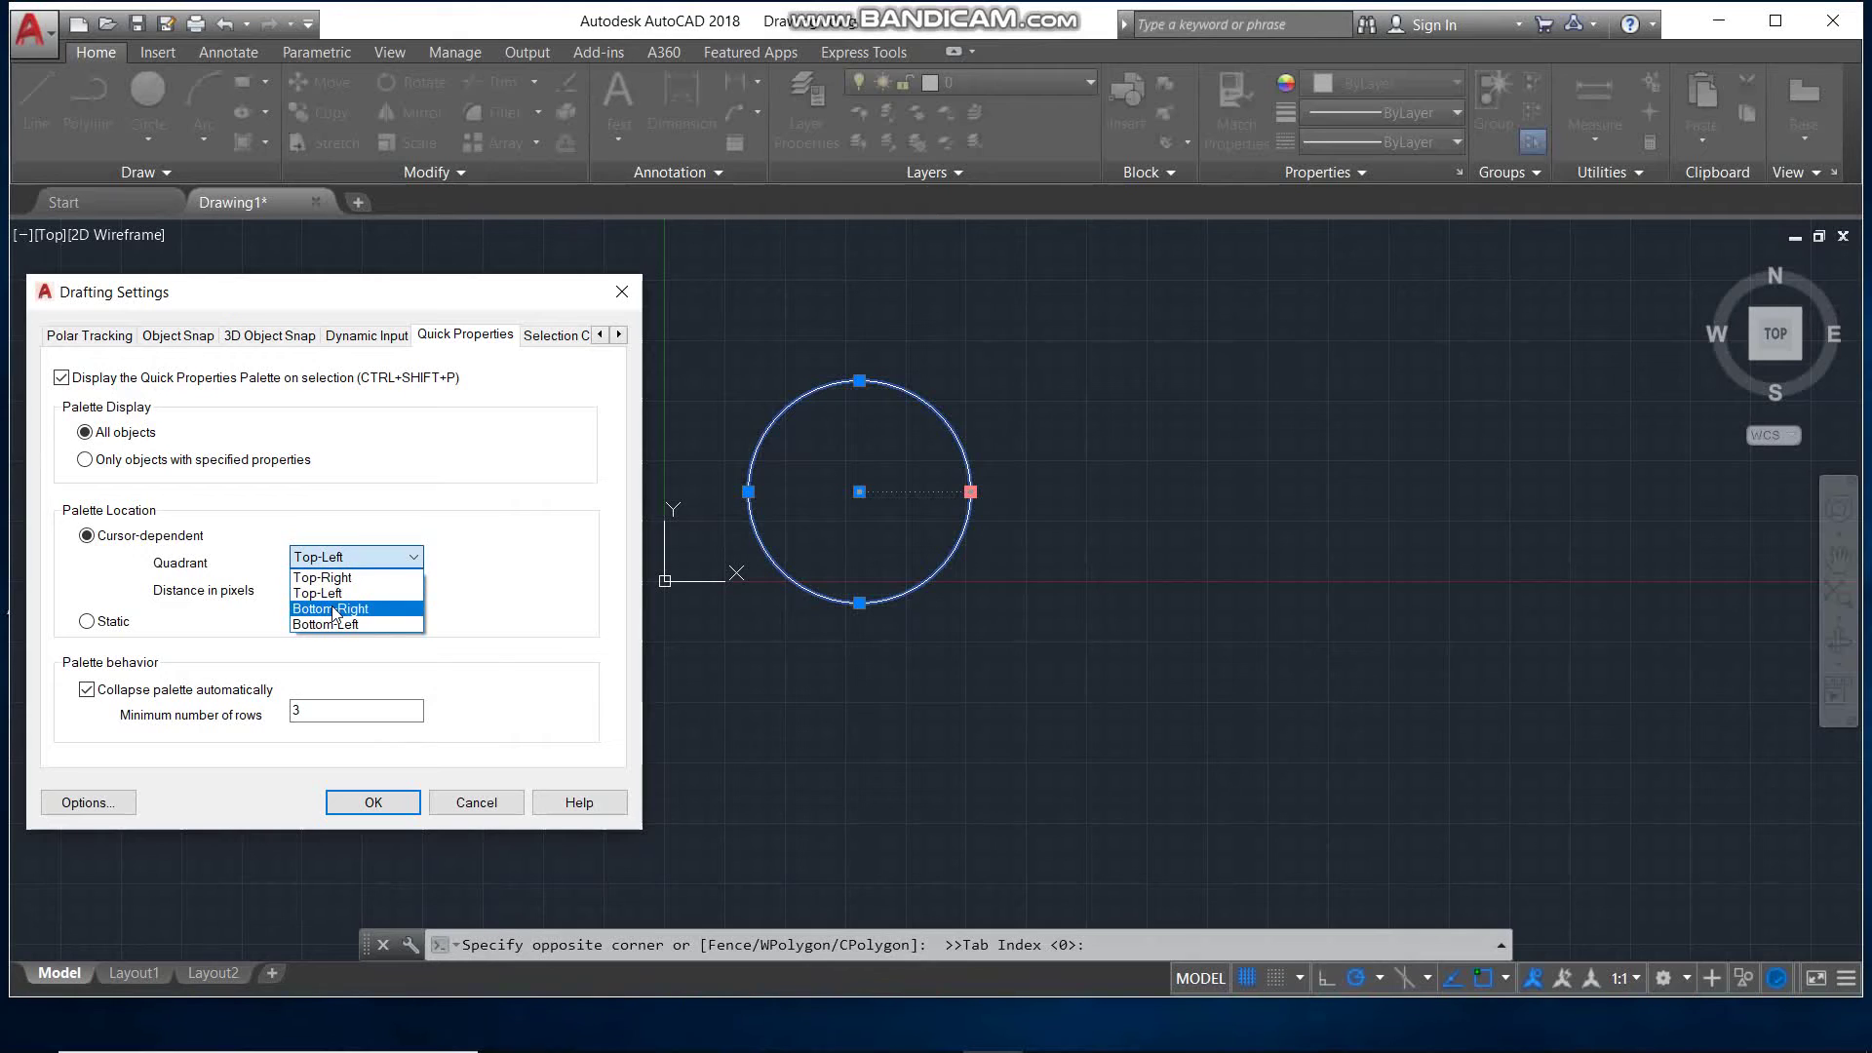
click(335, 610)
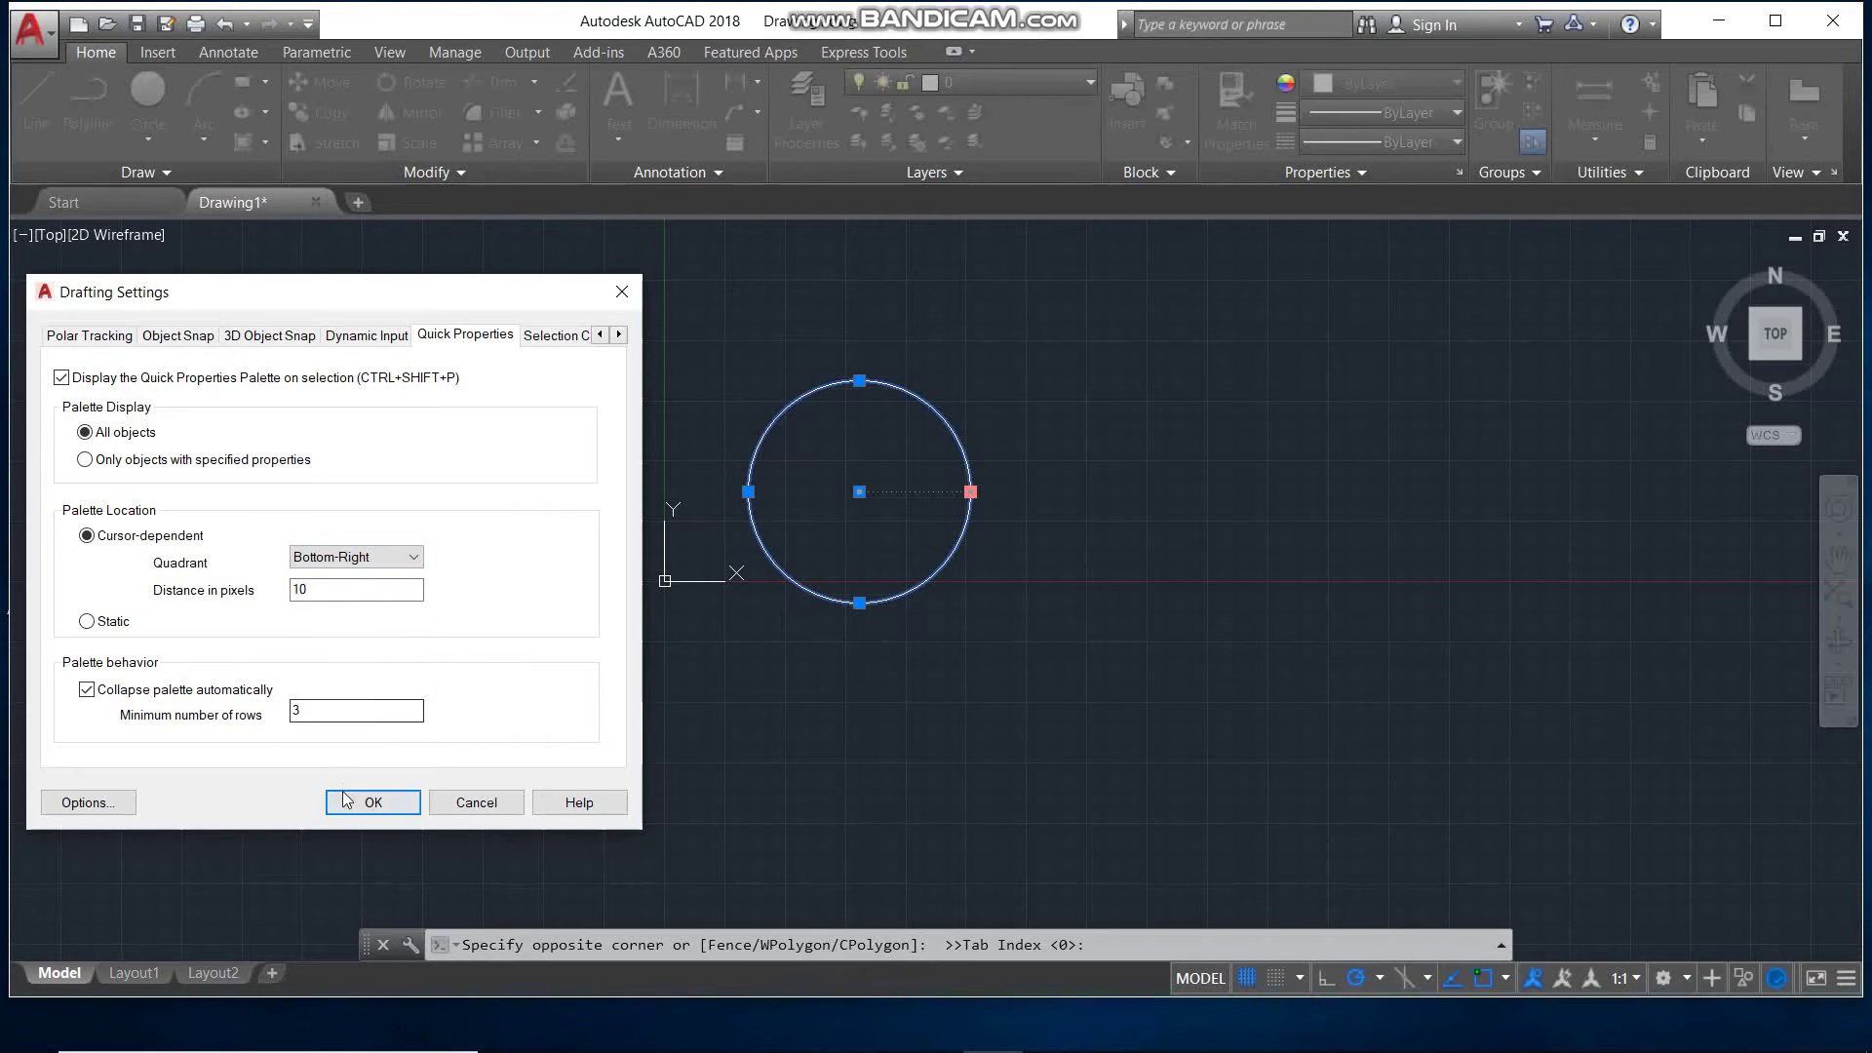
double_click(336, 590)
text(30)
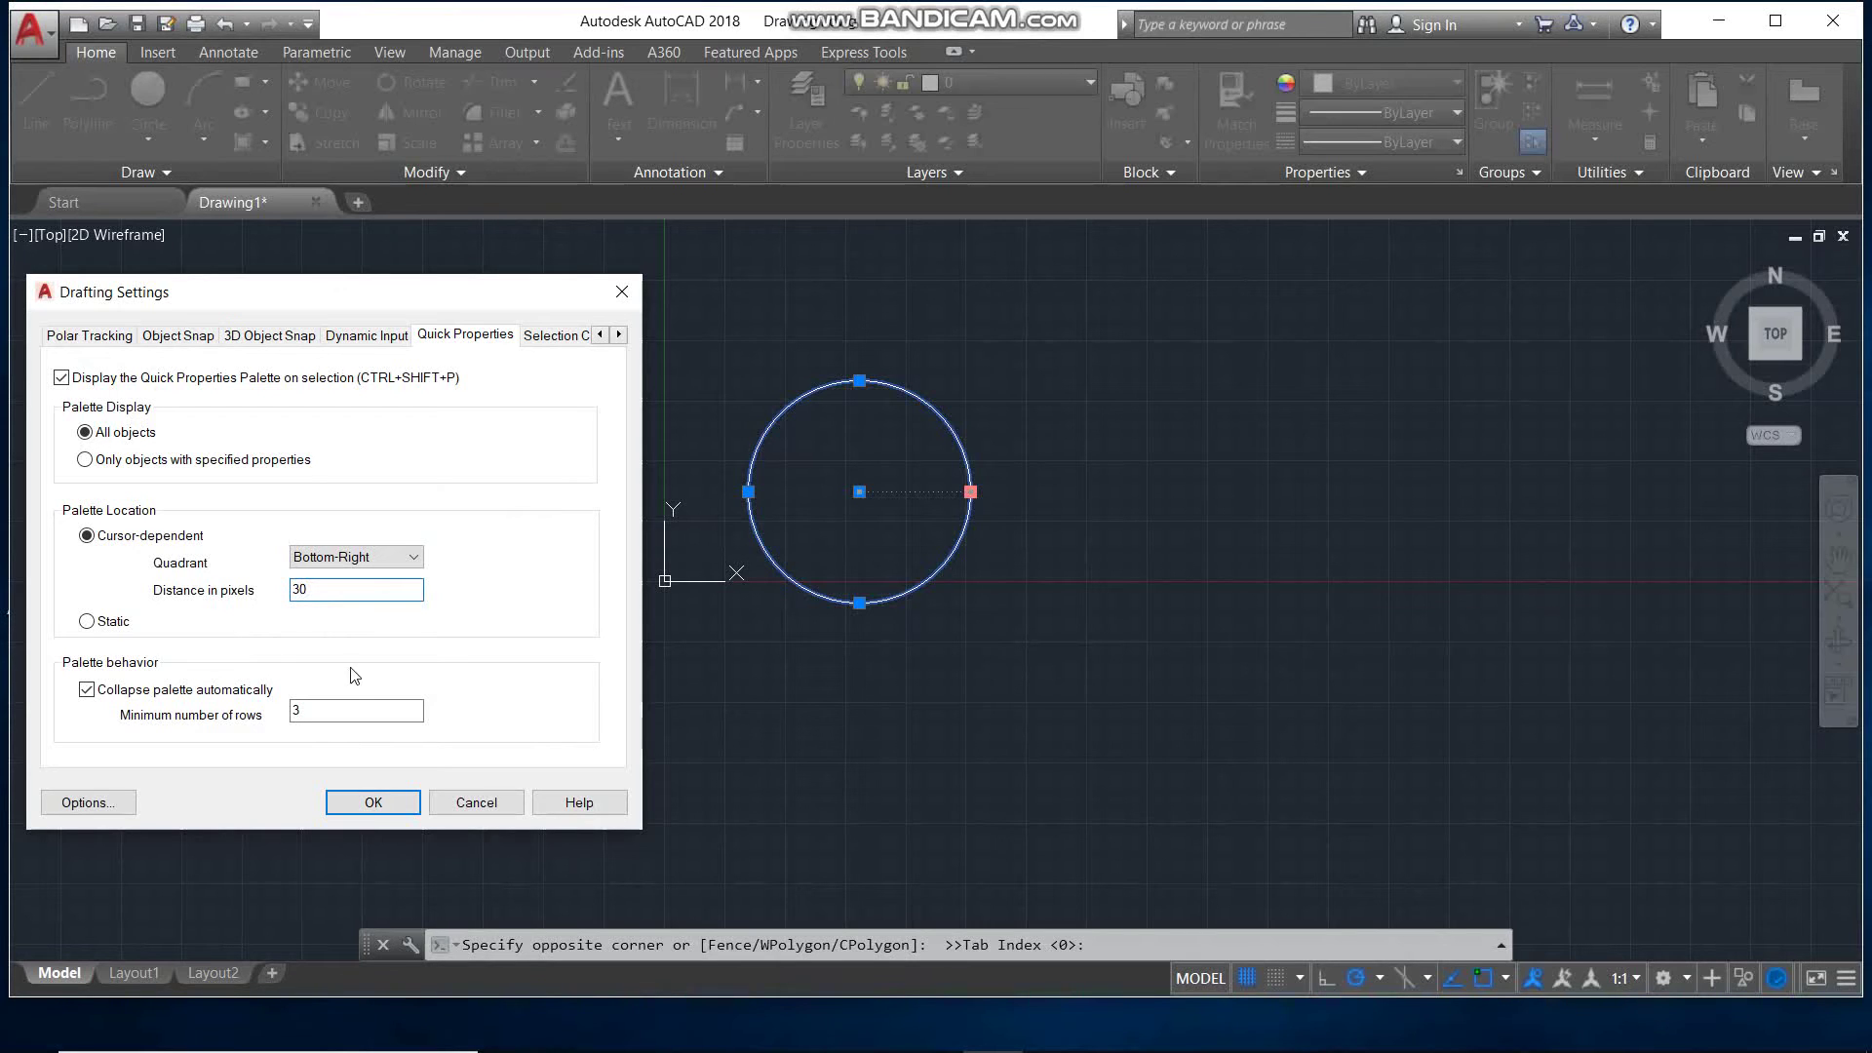
click(357, 805)
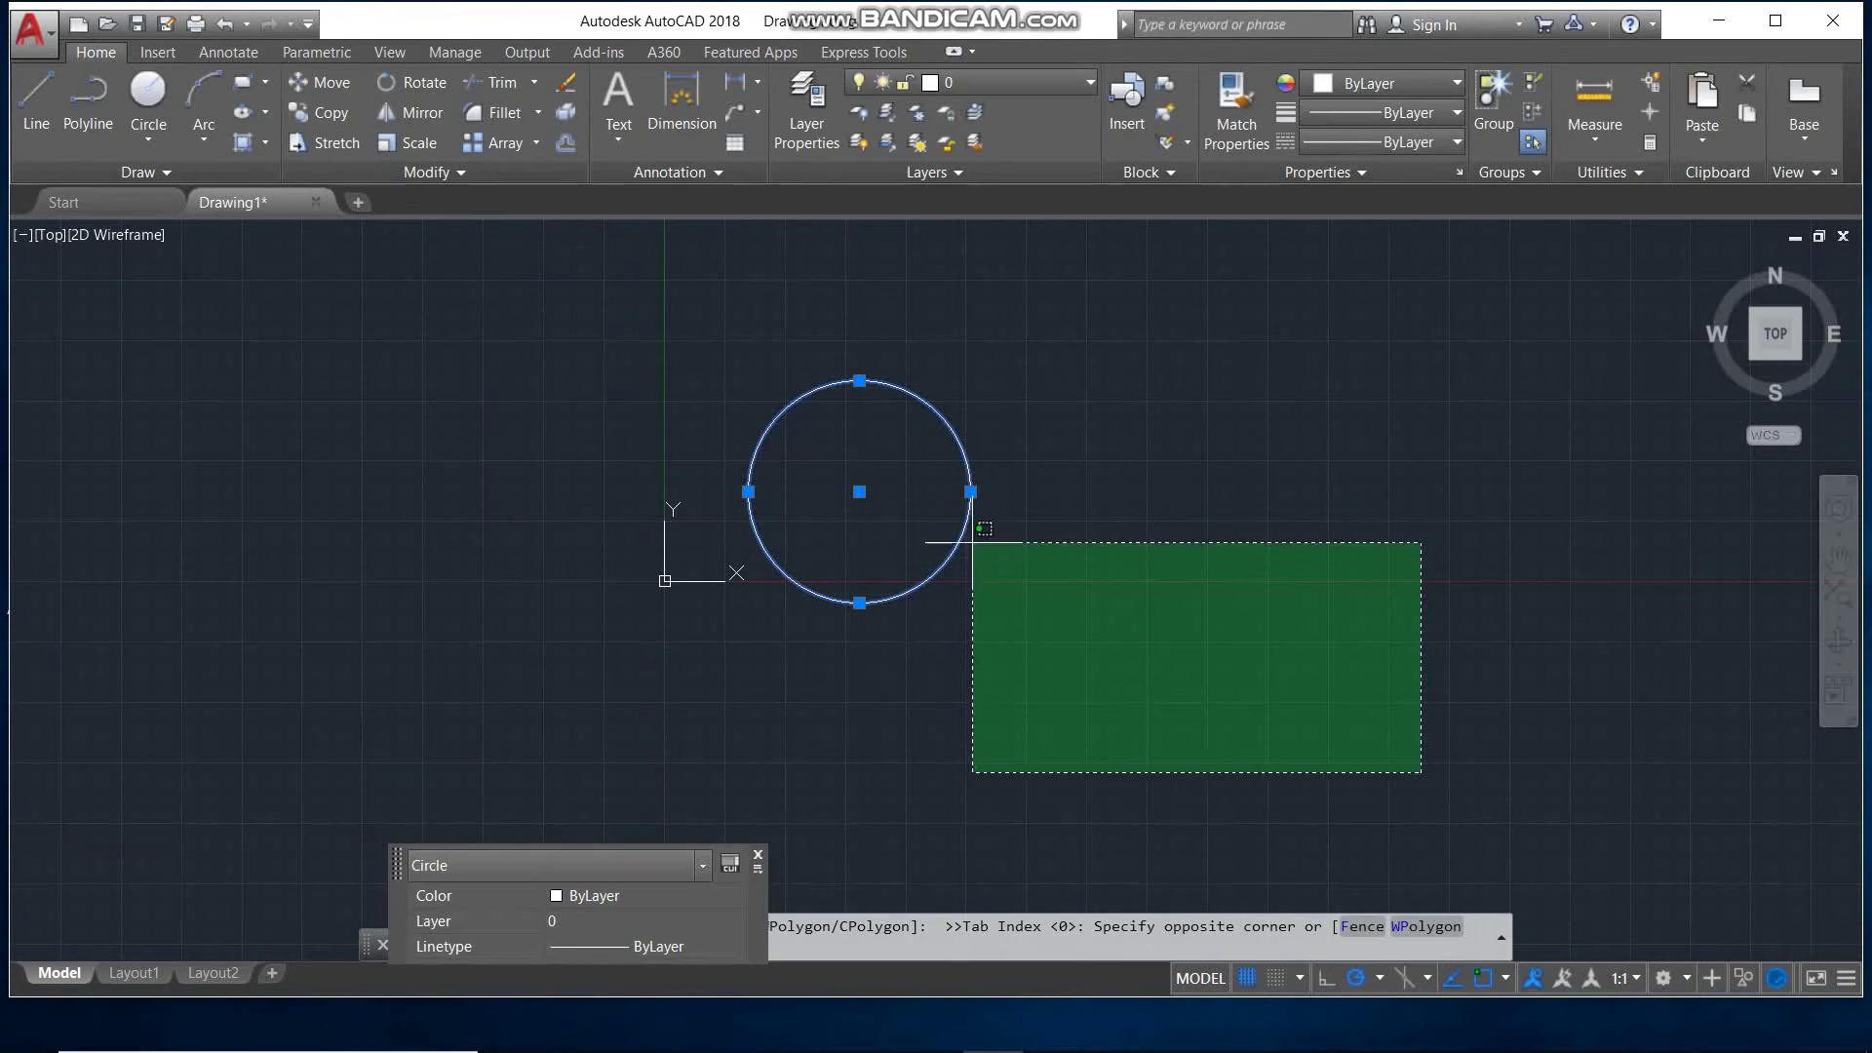
Select the circle, toggle its Quick Properties palette off, and reopen Drafting Settings.
click(972, 543)
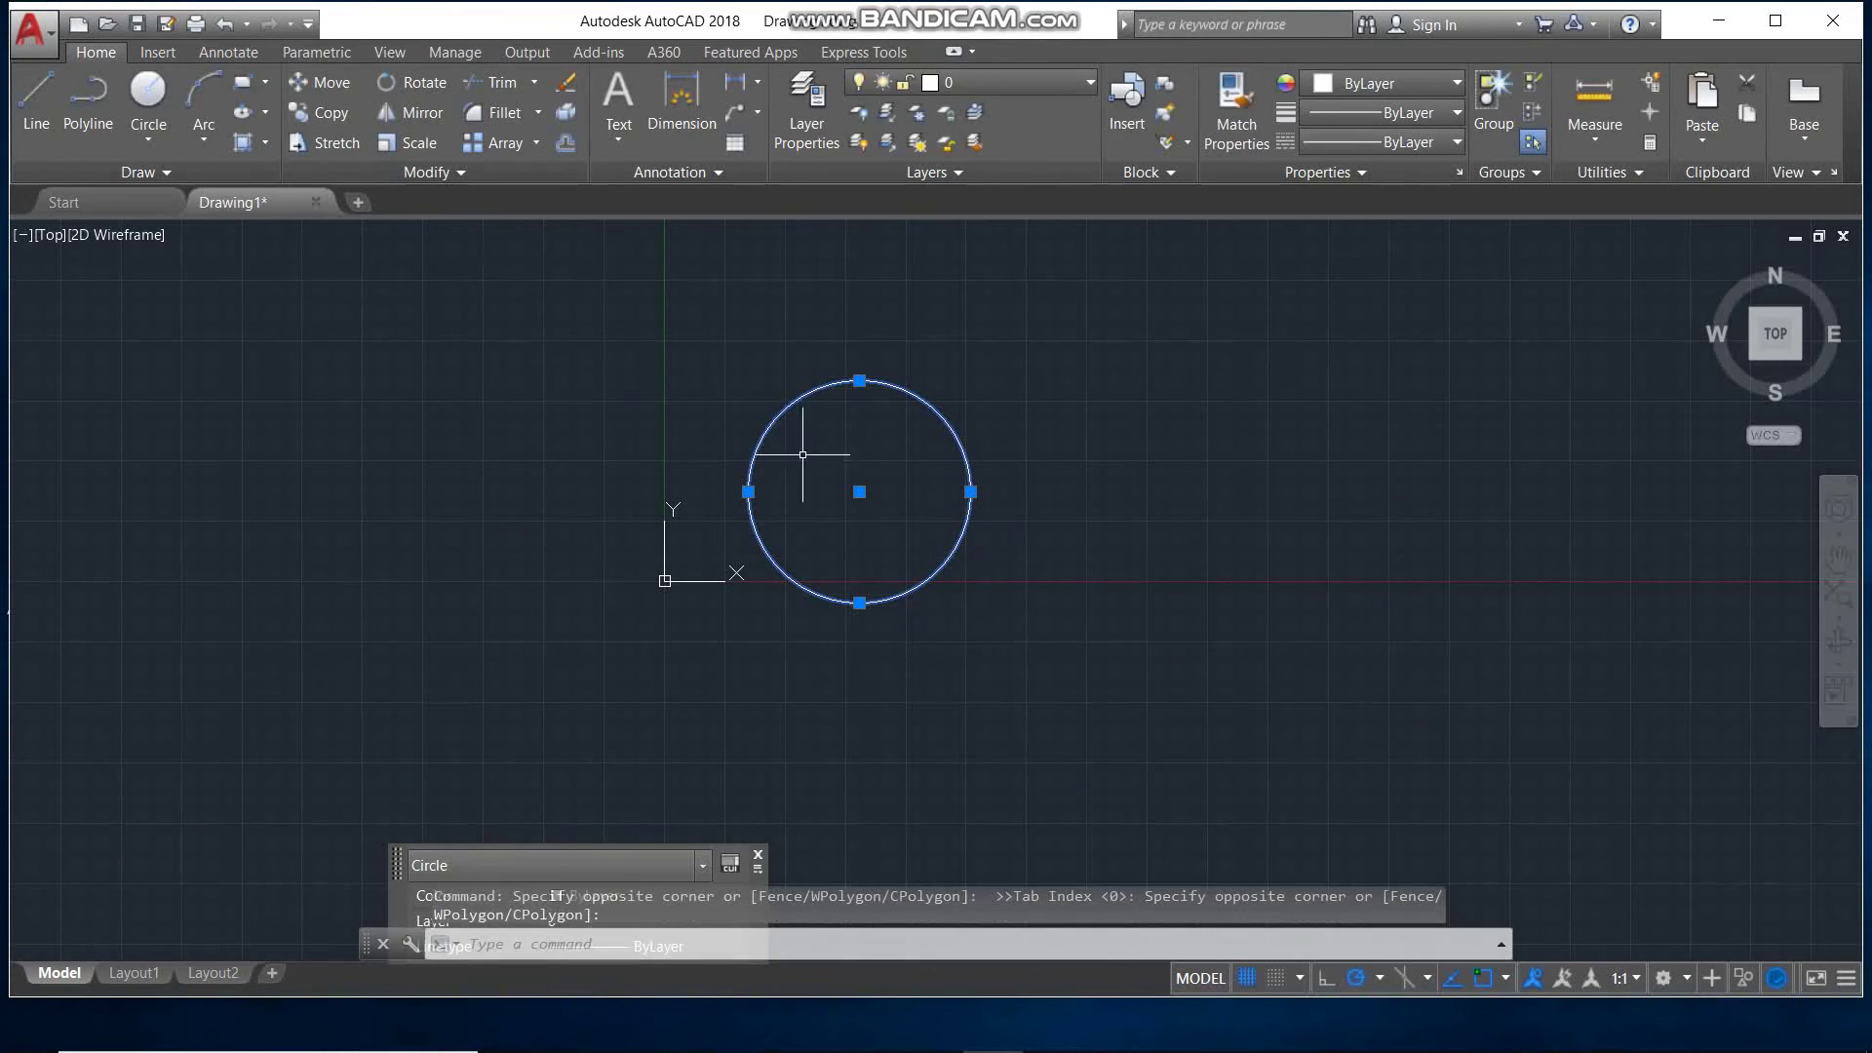
right_click(970, 492)
click(995, 1012)
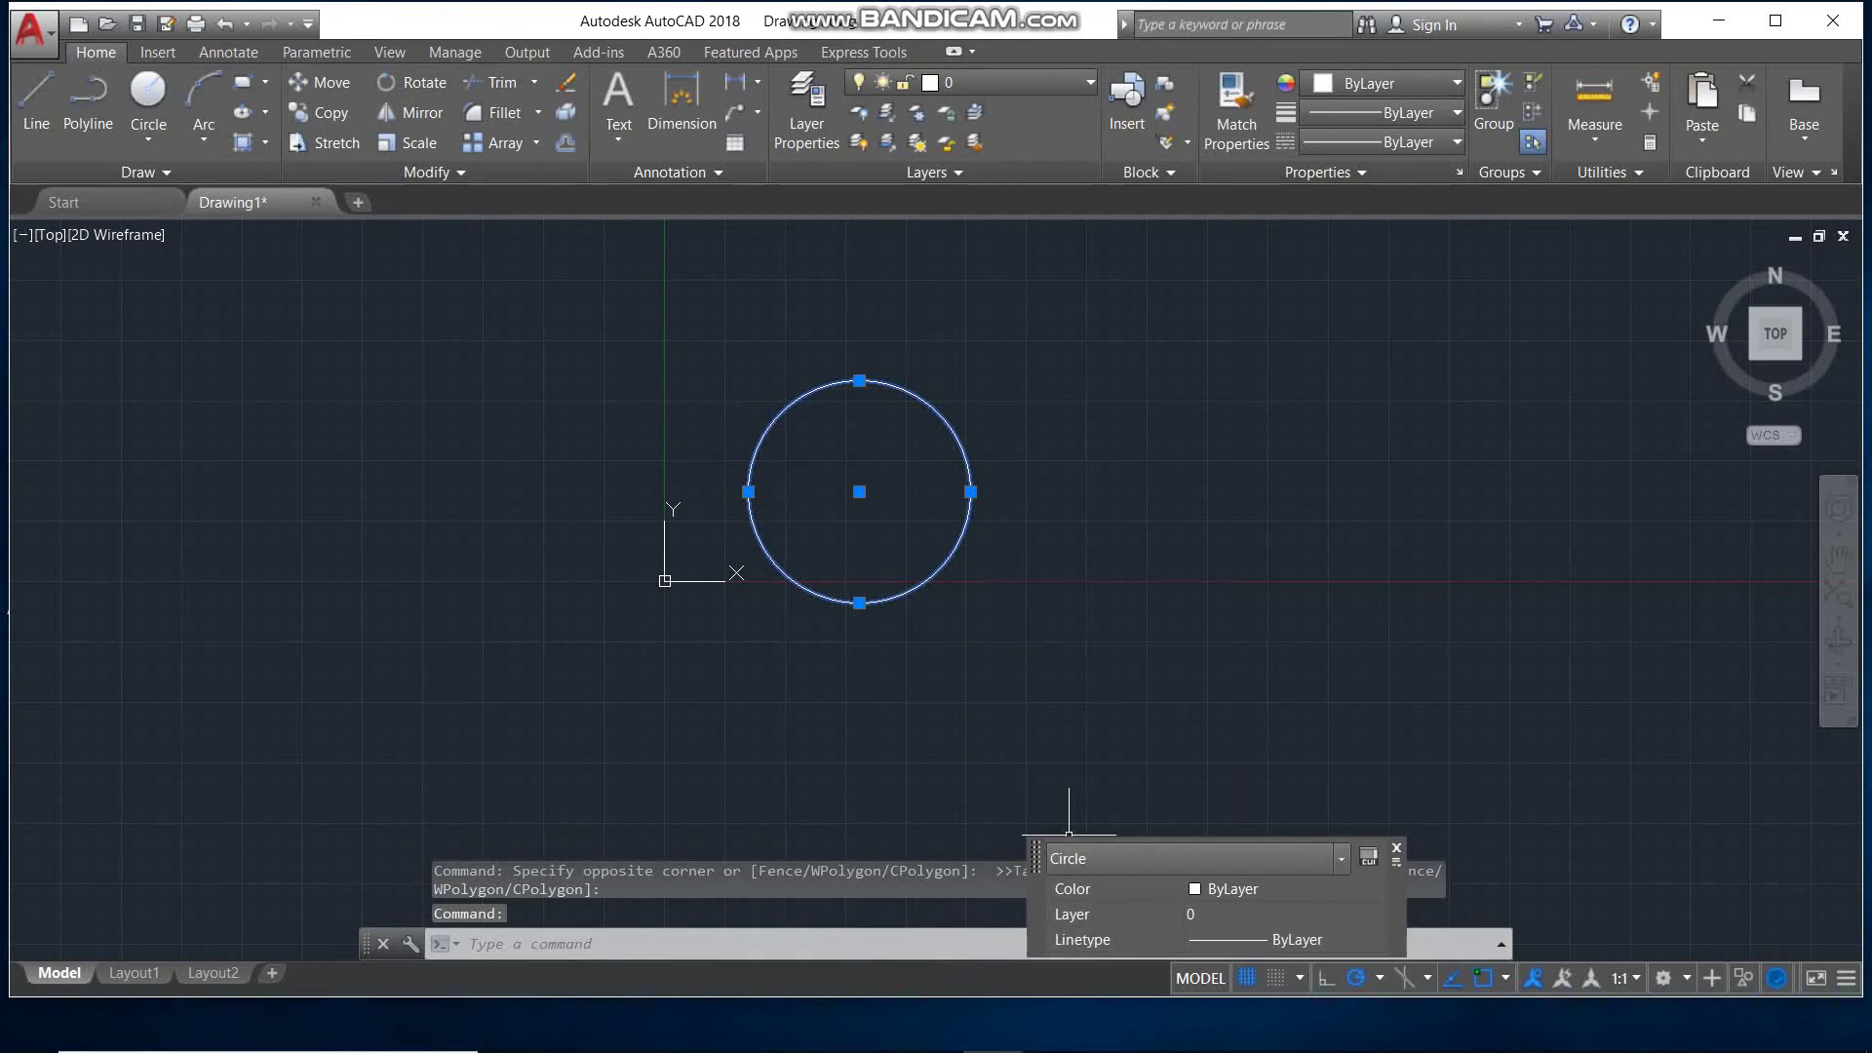
click(1397, 855)
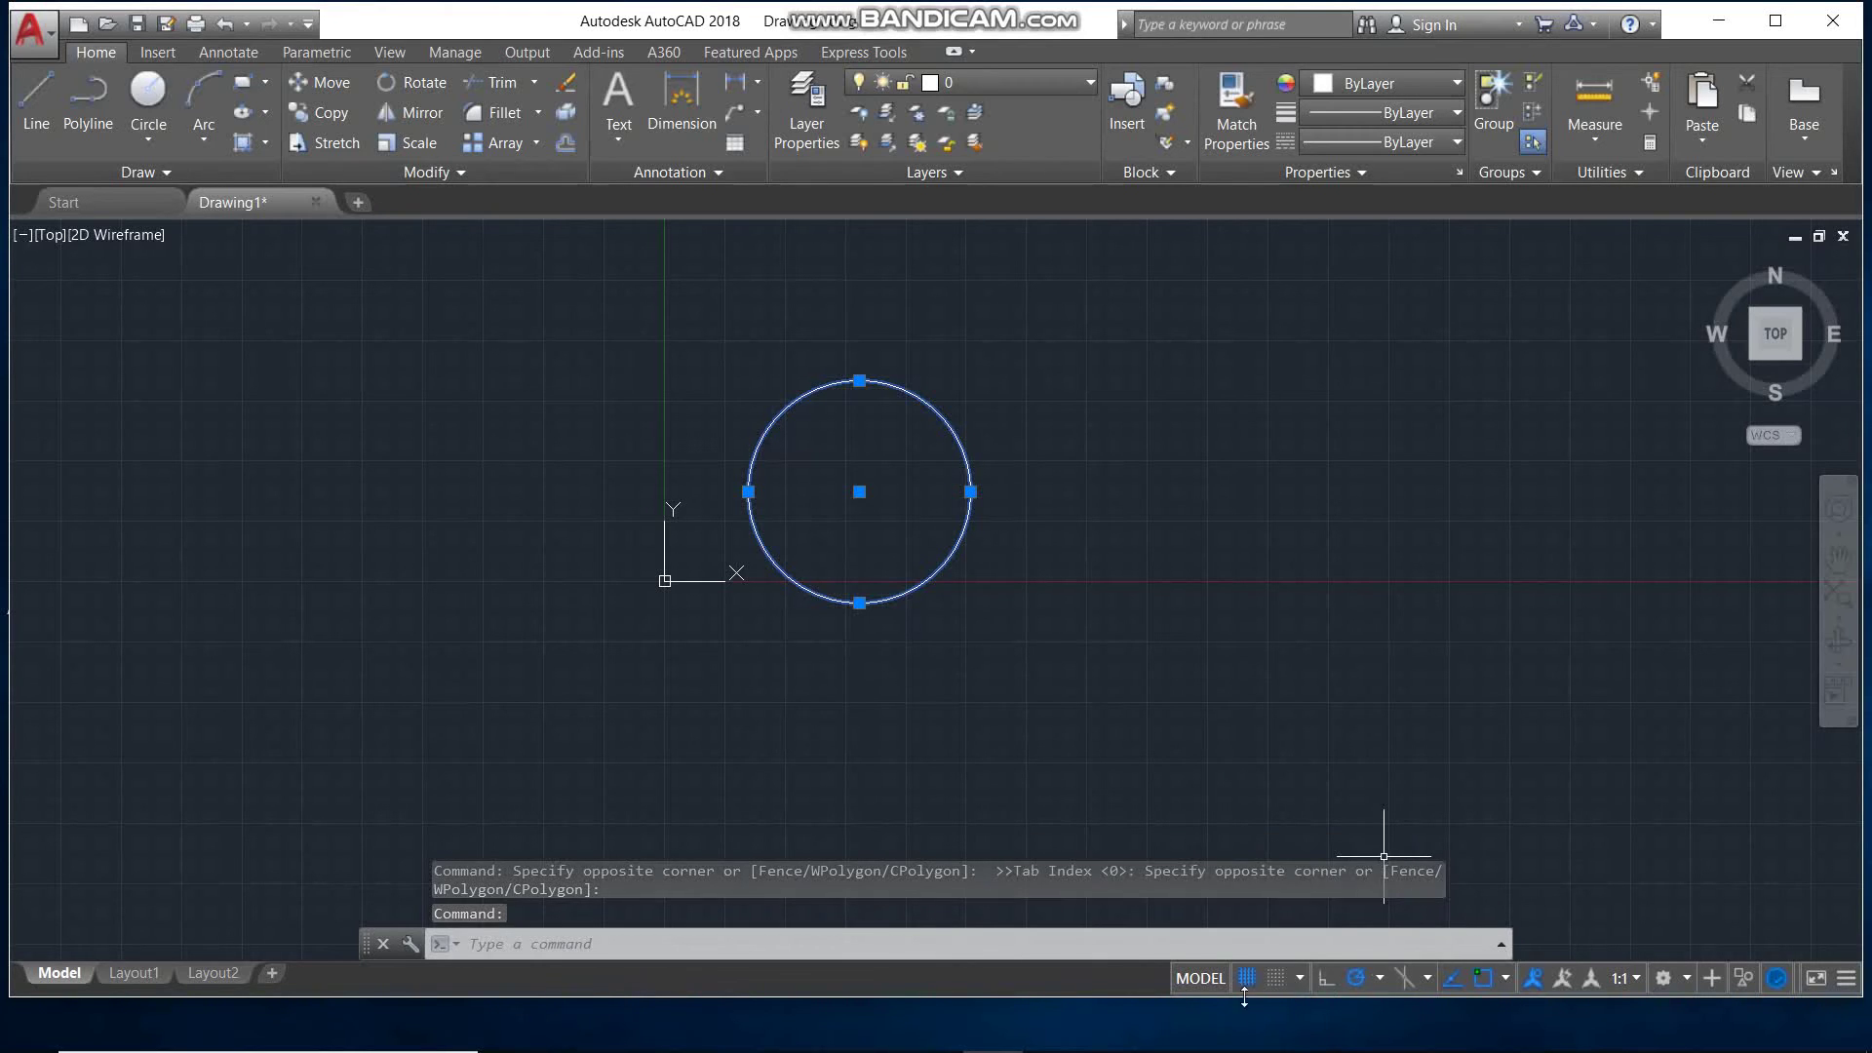
click(1301, 976)
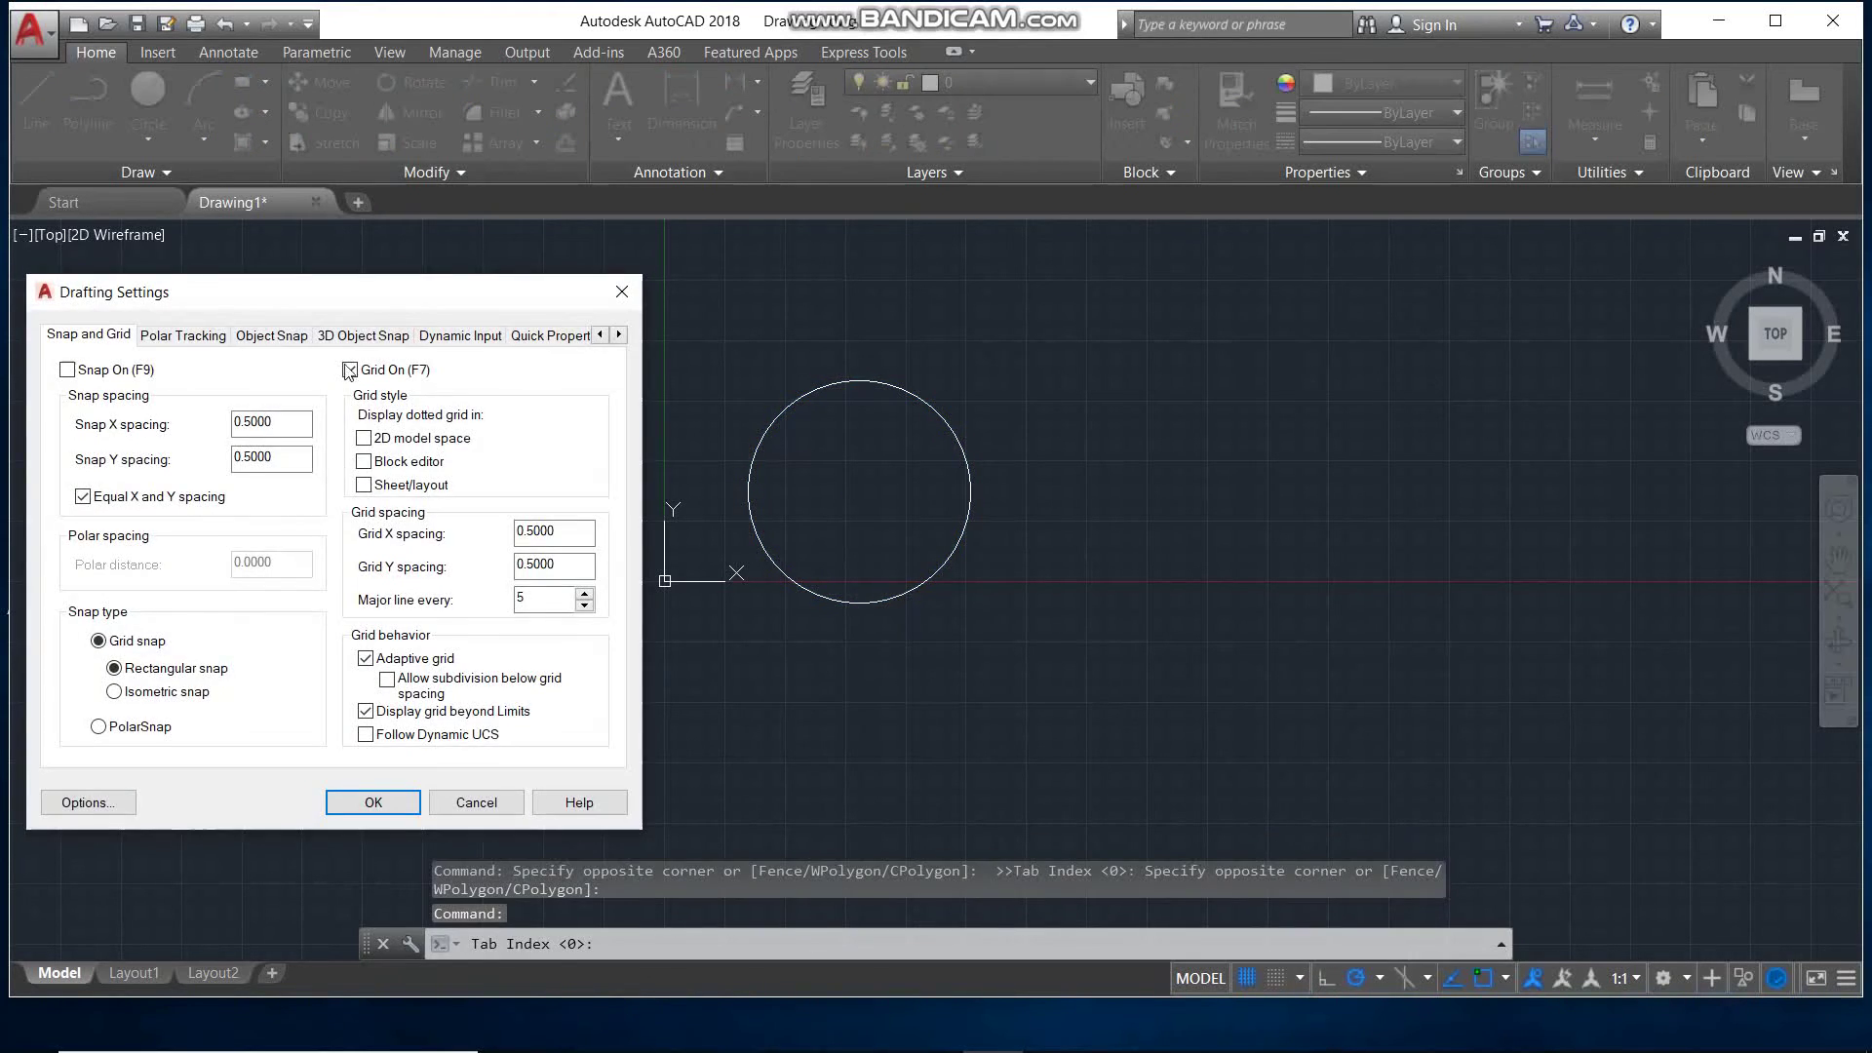
Set the Quick Properties palette quadrant to Bottom-Left and apply.
click(549, 336)
click(342, 557)
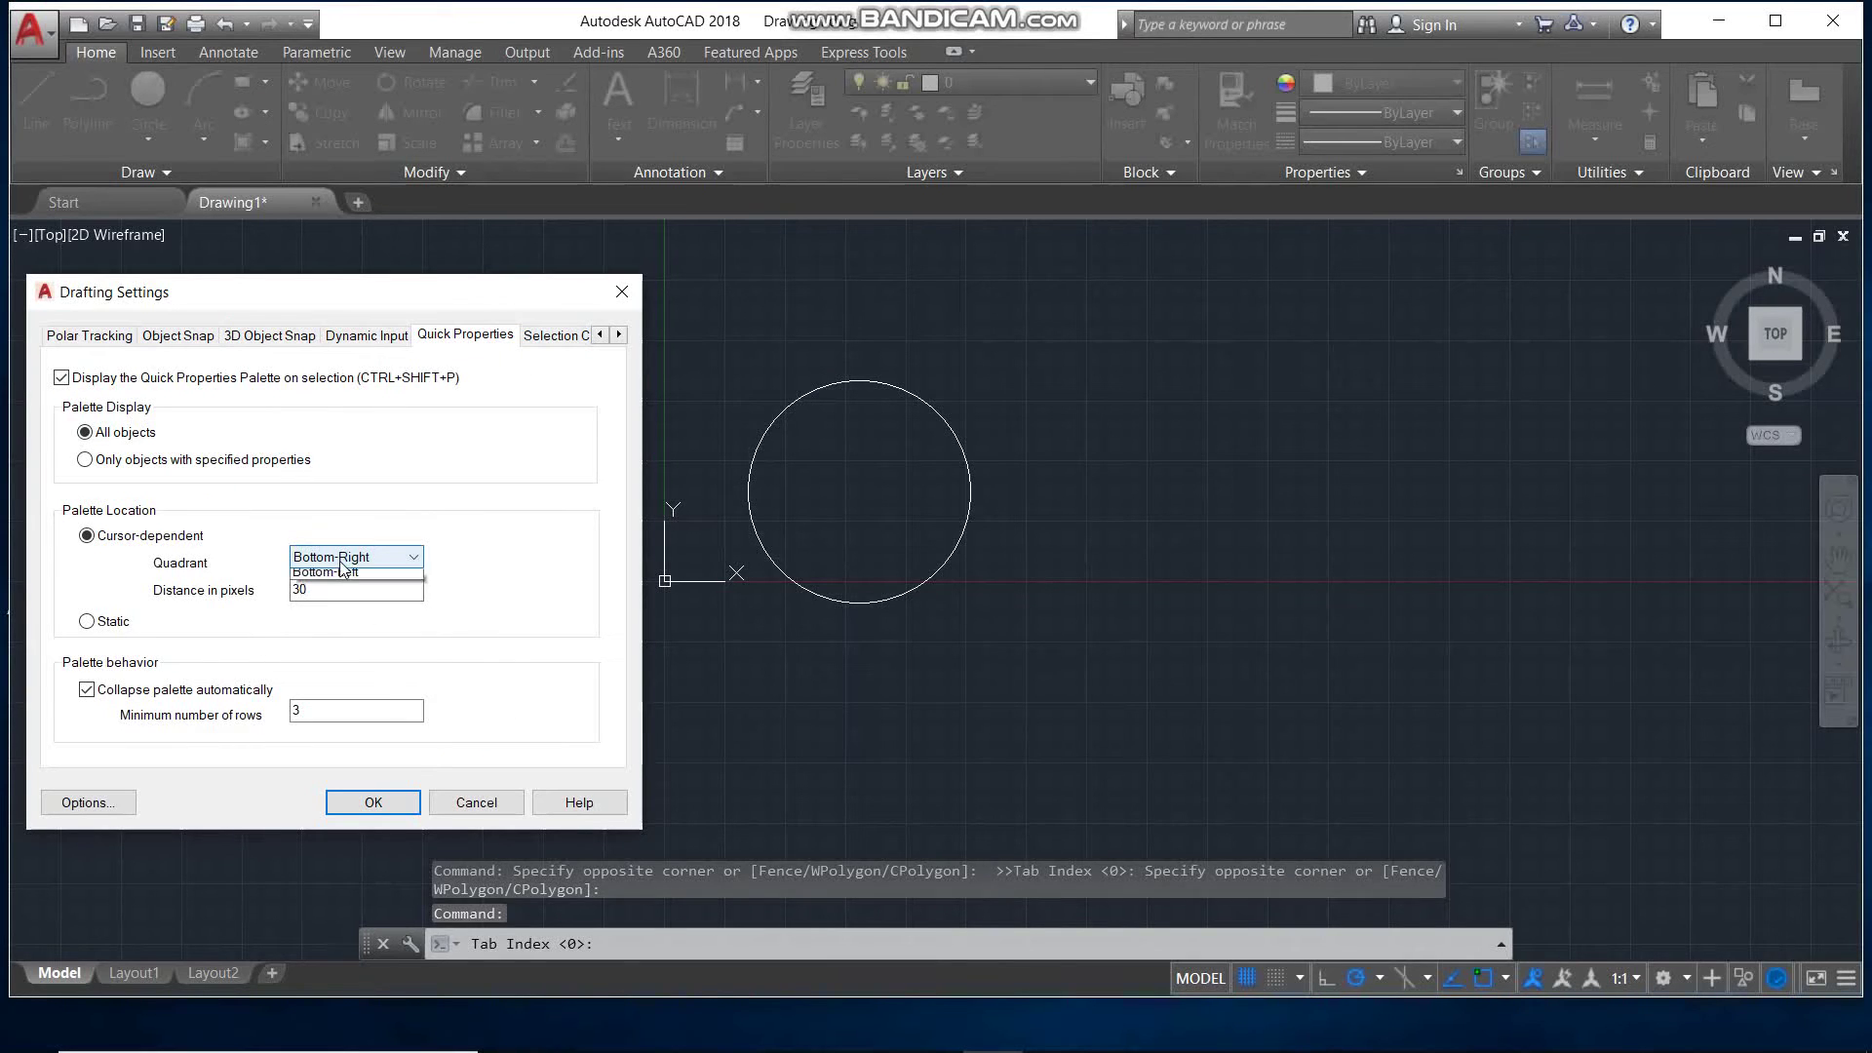
click(334, 626)
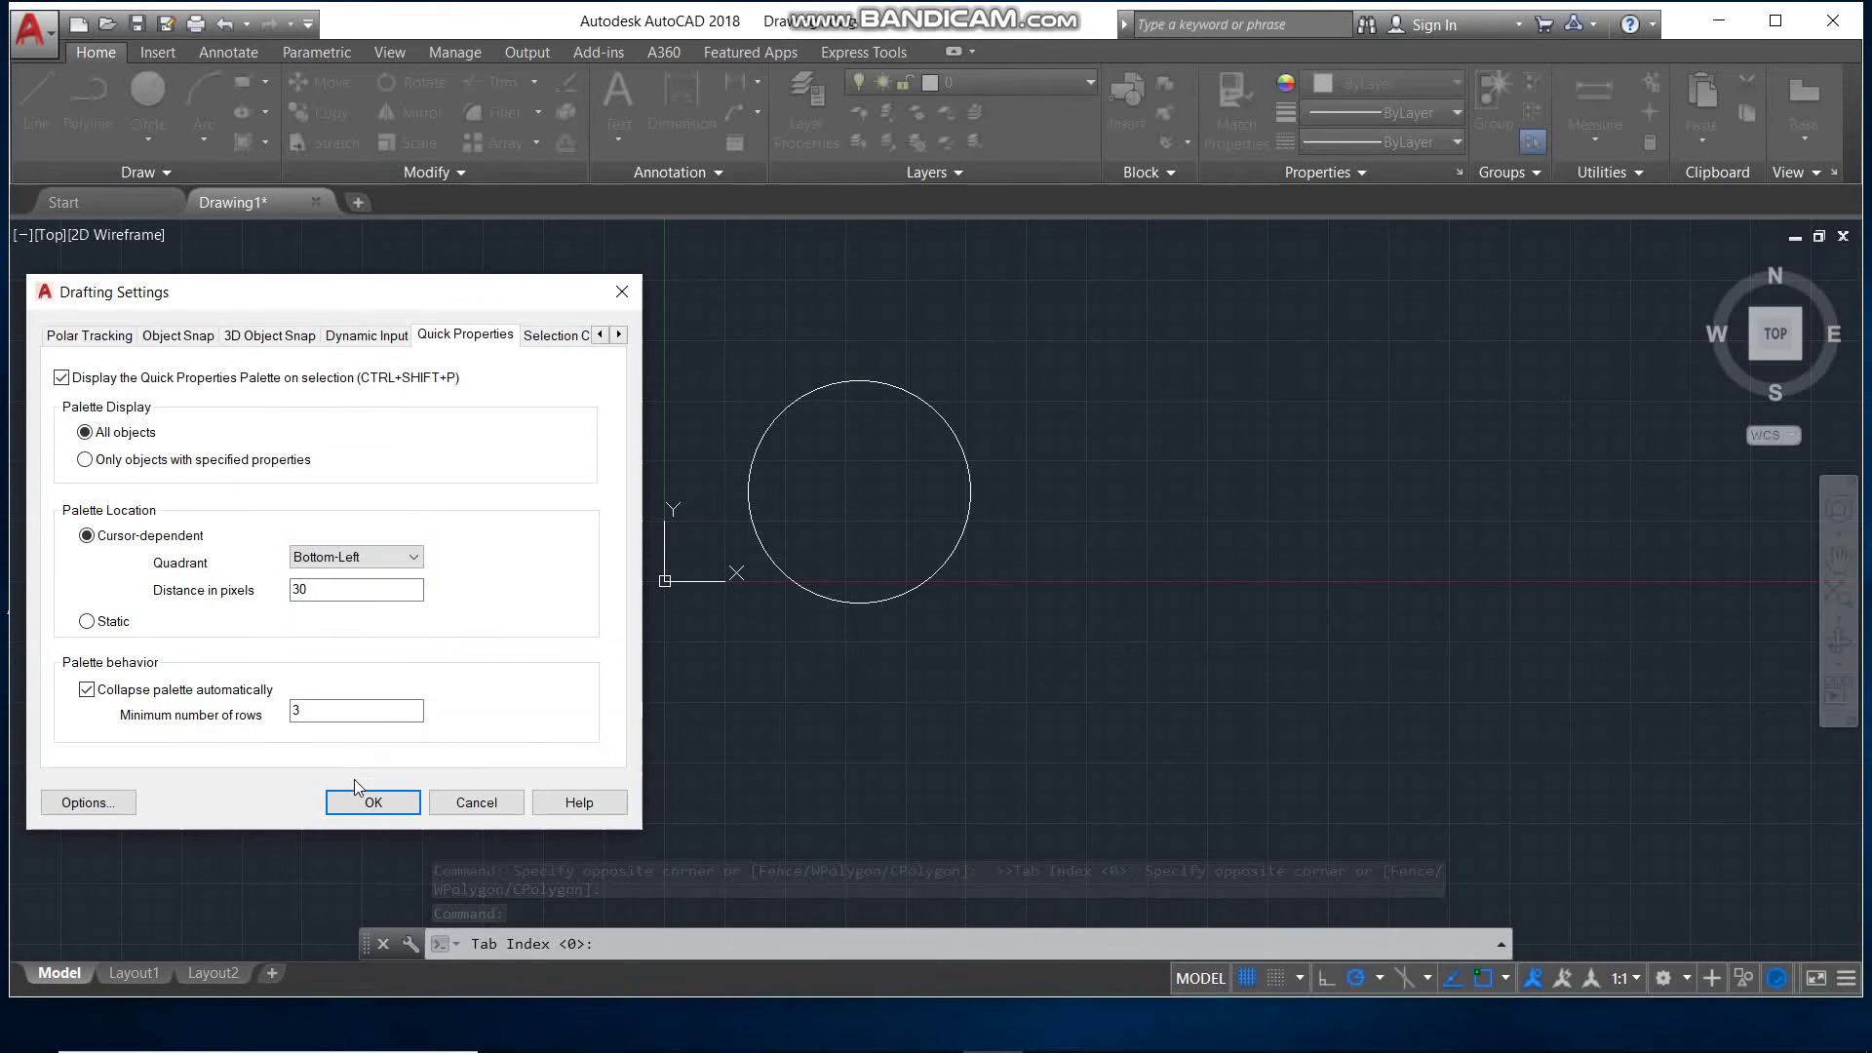
click(385, 801)
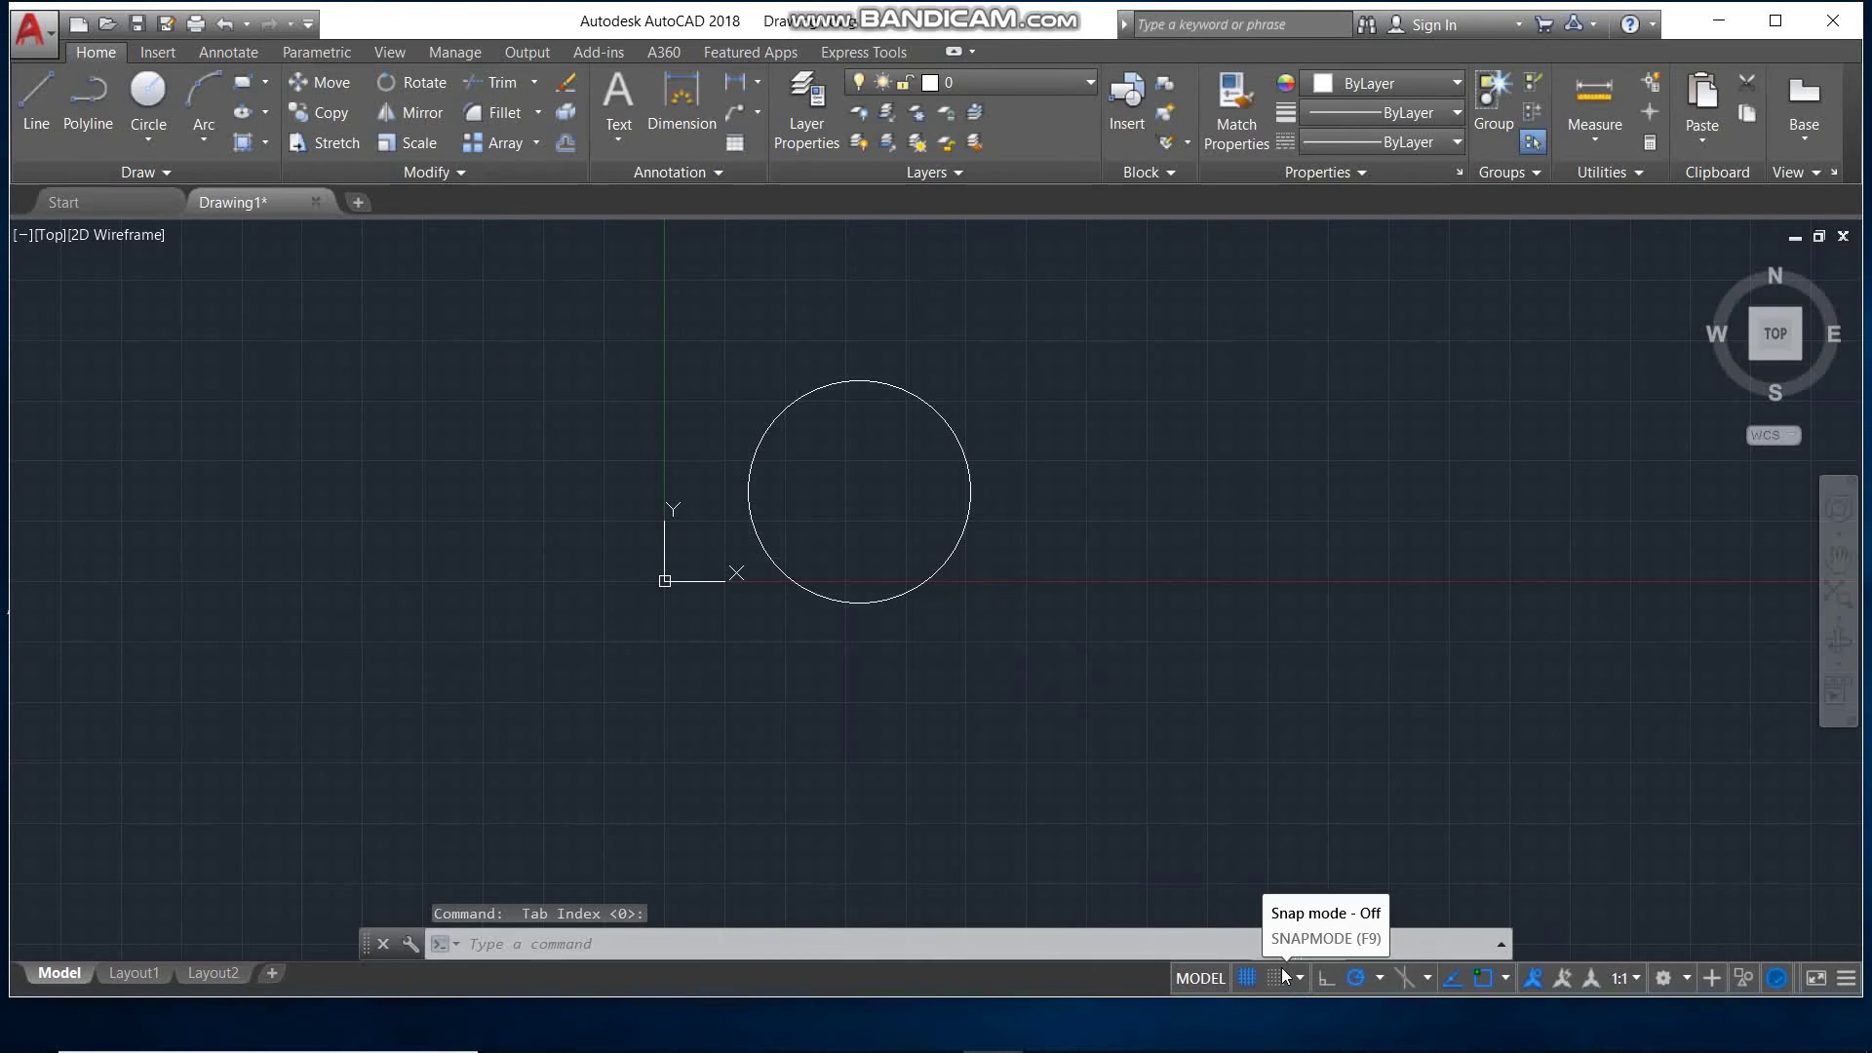
Test the palette on the circle, drag it below the circle, and reopen Quick Properties settings.
click(1004, 377)
click(968, 493)
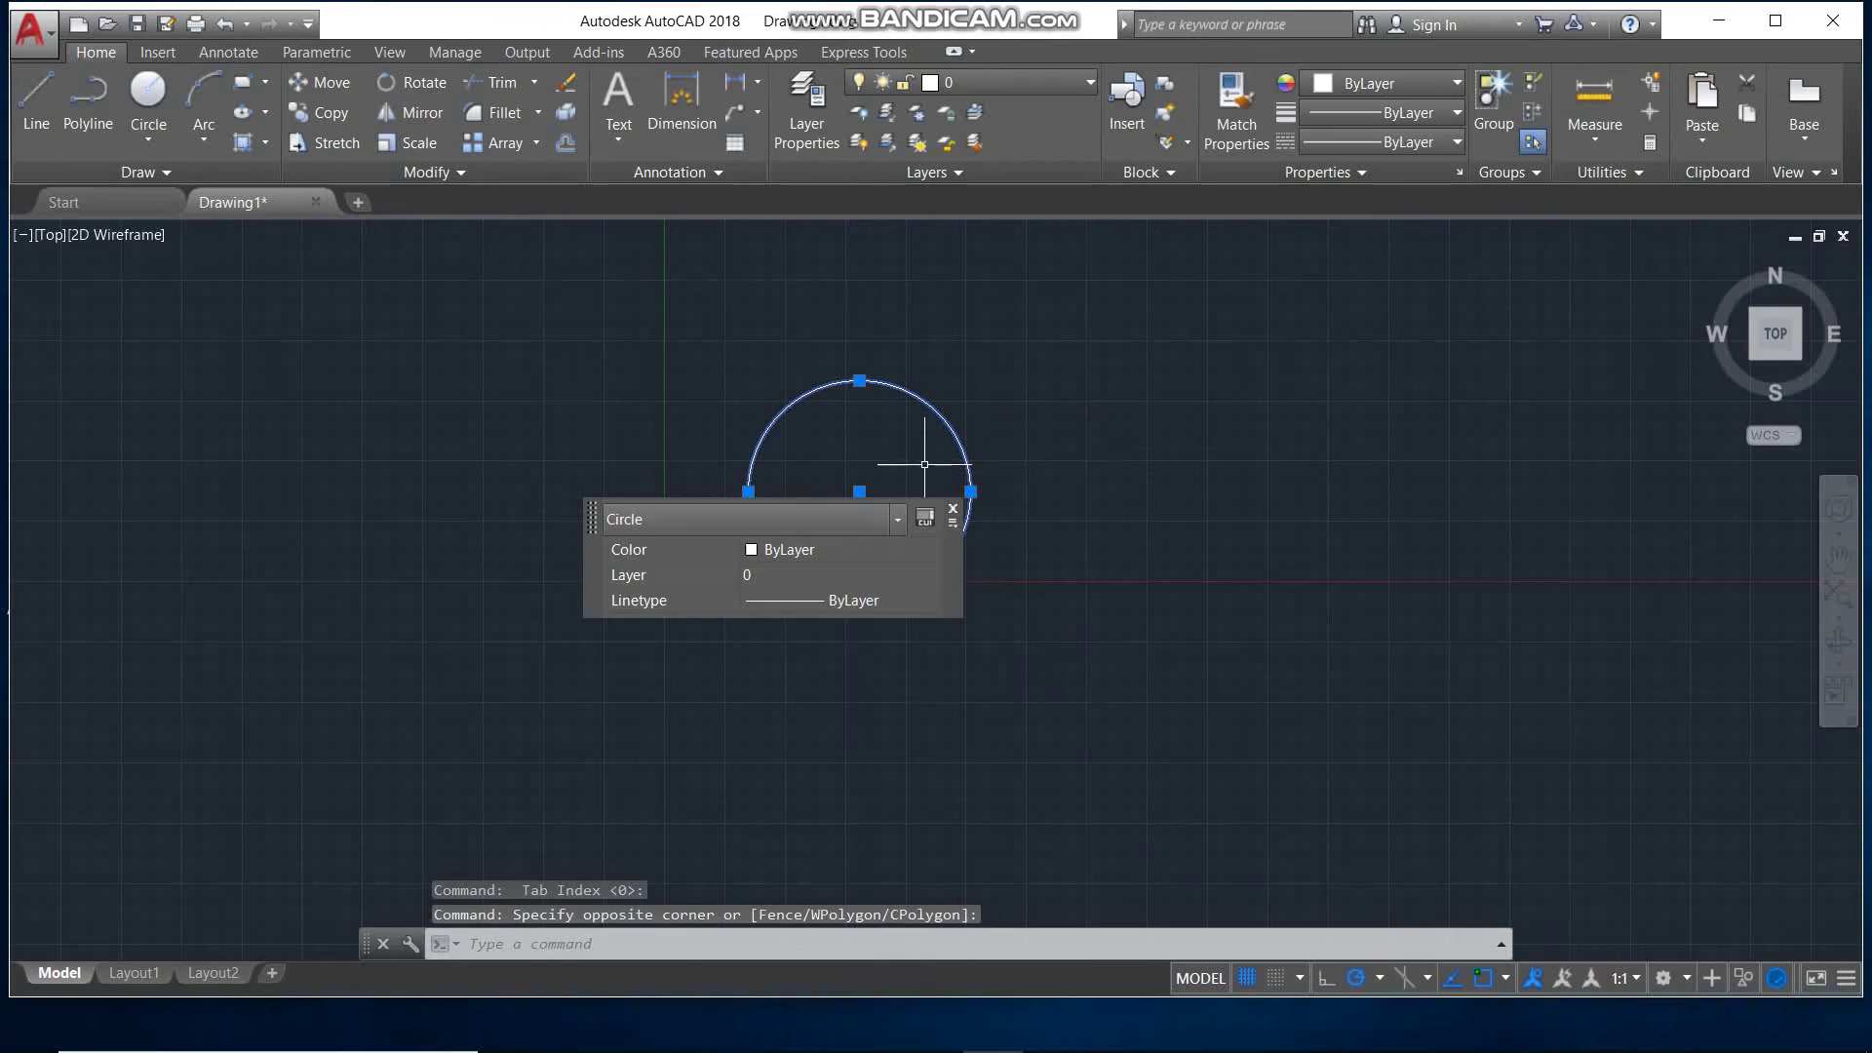
right_click(970, 492)
click(1051, 1008)
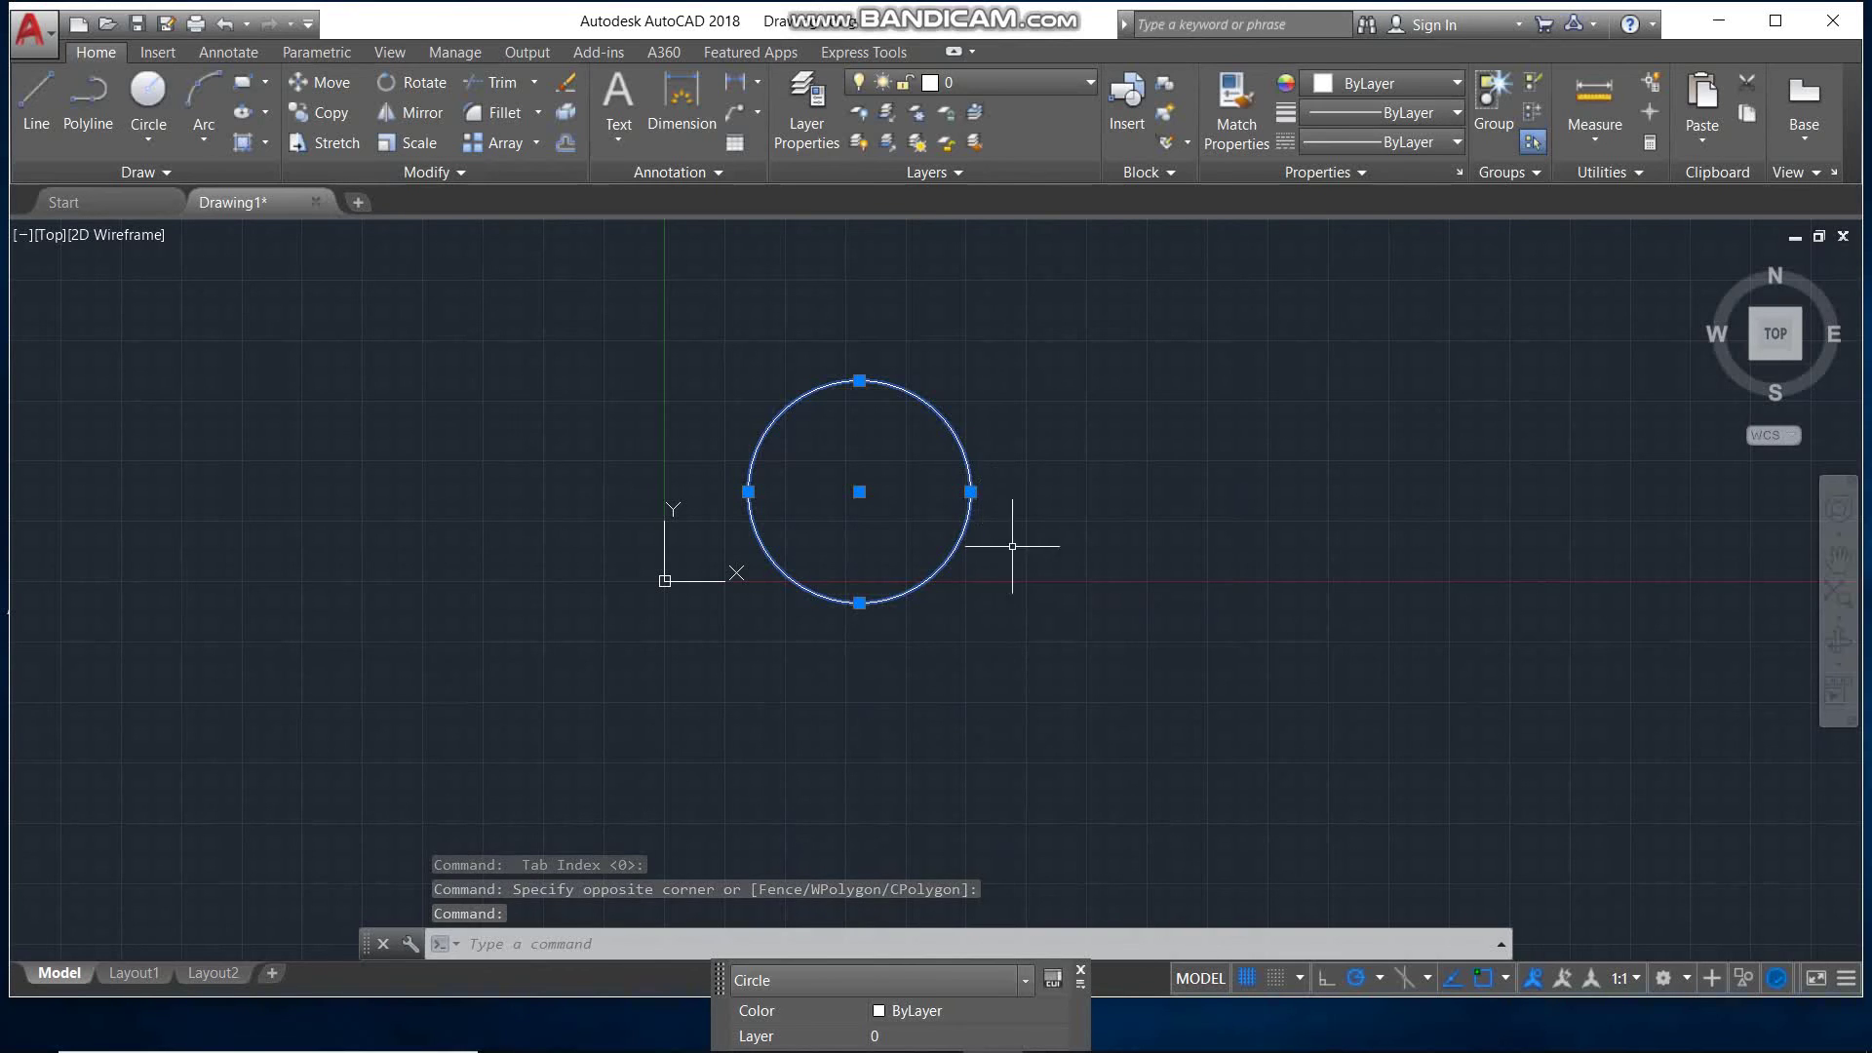
drag(718, 973, 700, 563)
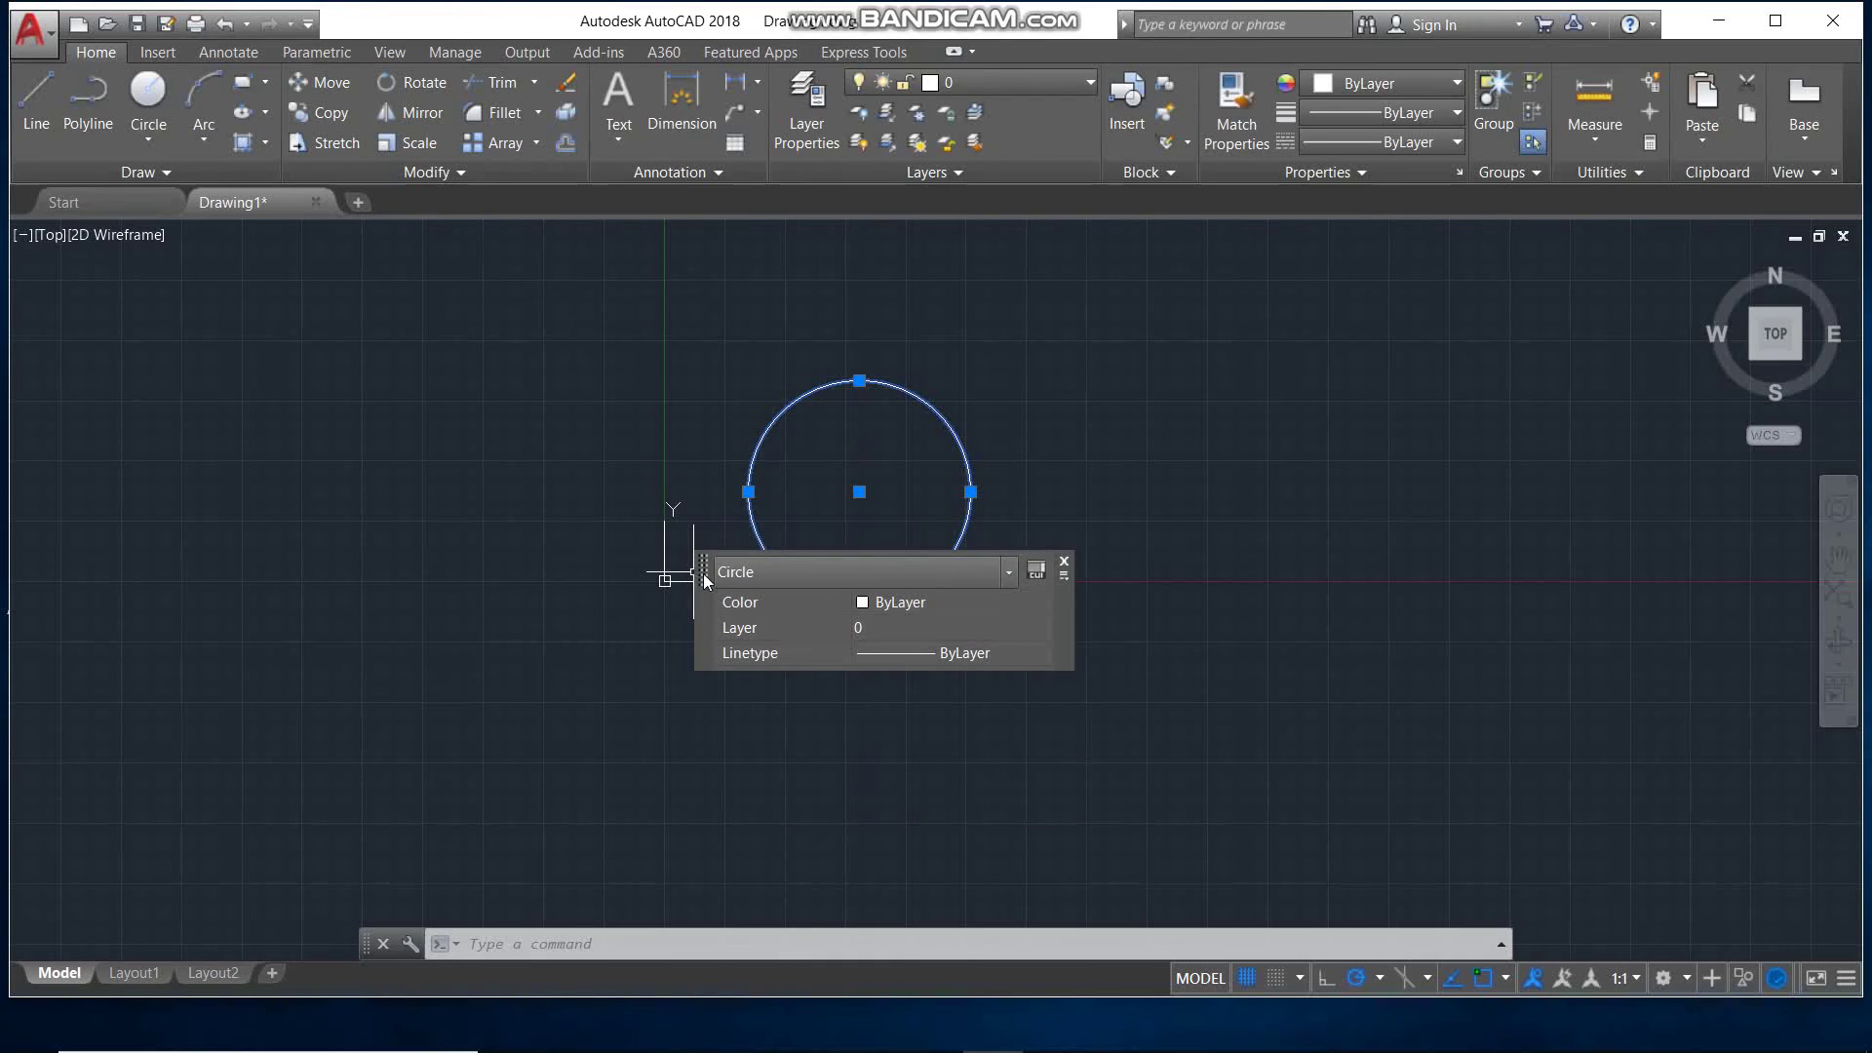
mouse_move(702, 570)
mouse_down()
mouse_move(552, 709)
mouse_move(991, 711)
mouse_up()
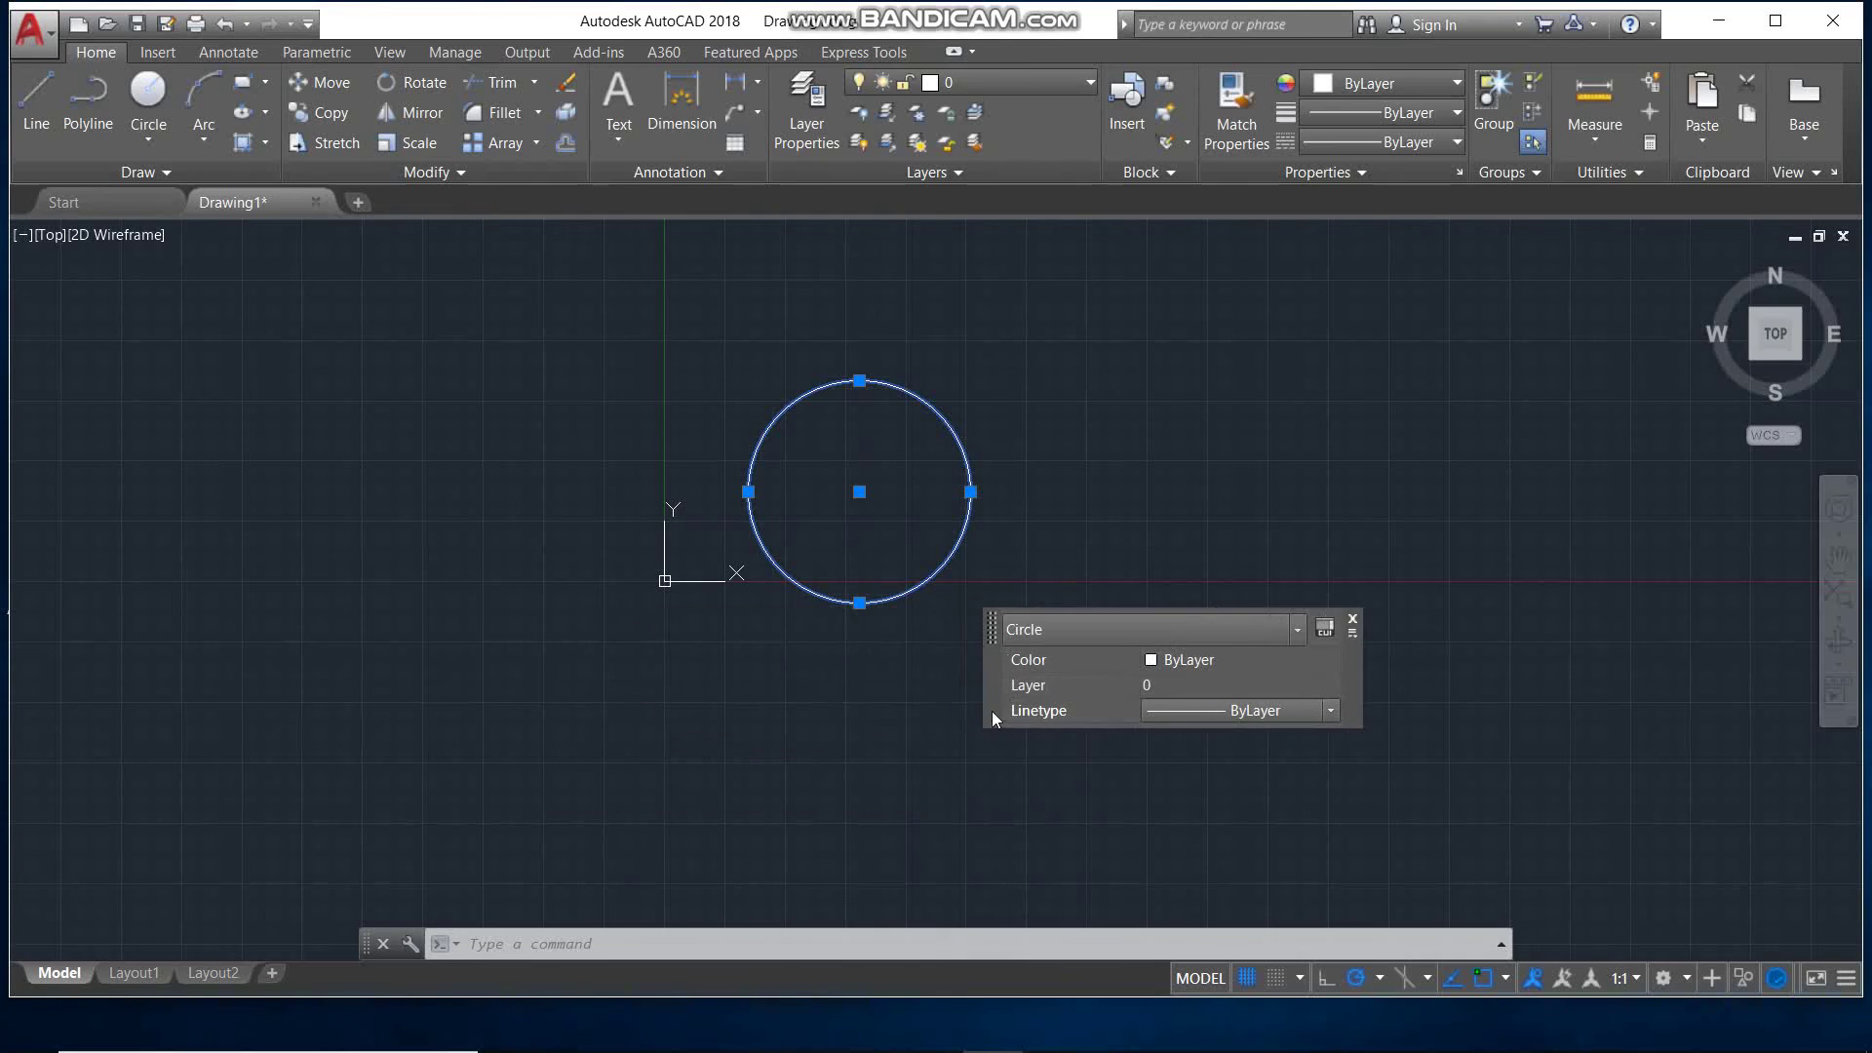
click(1352, 619)
click(1301, 974)
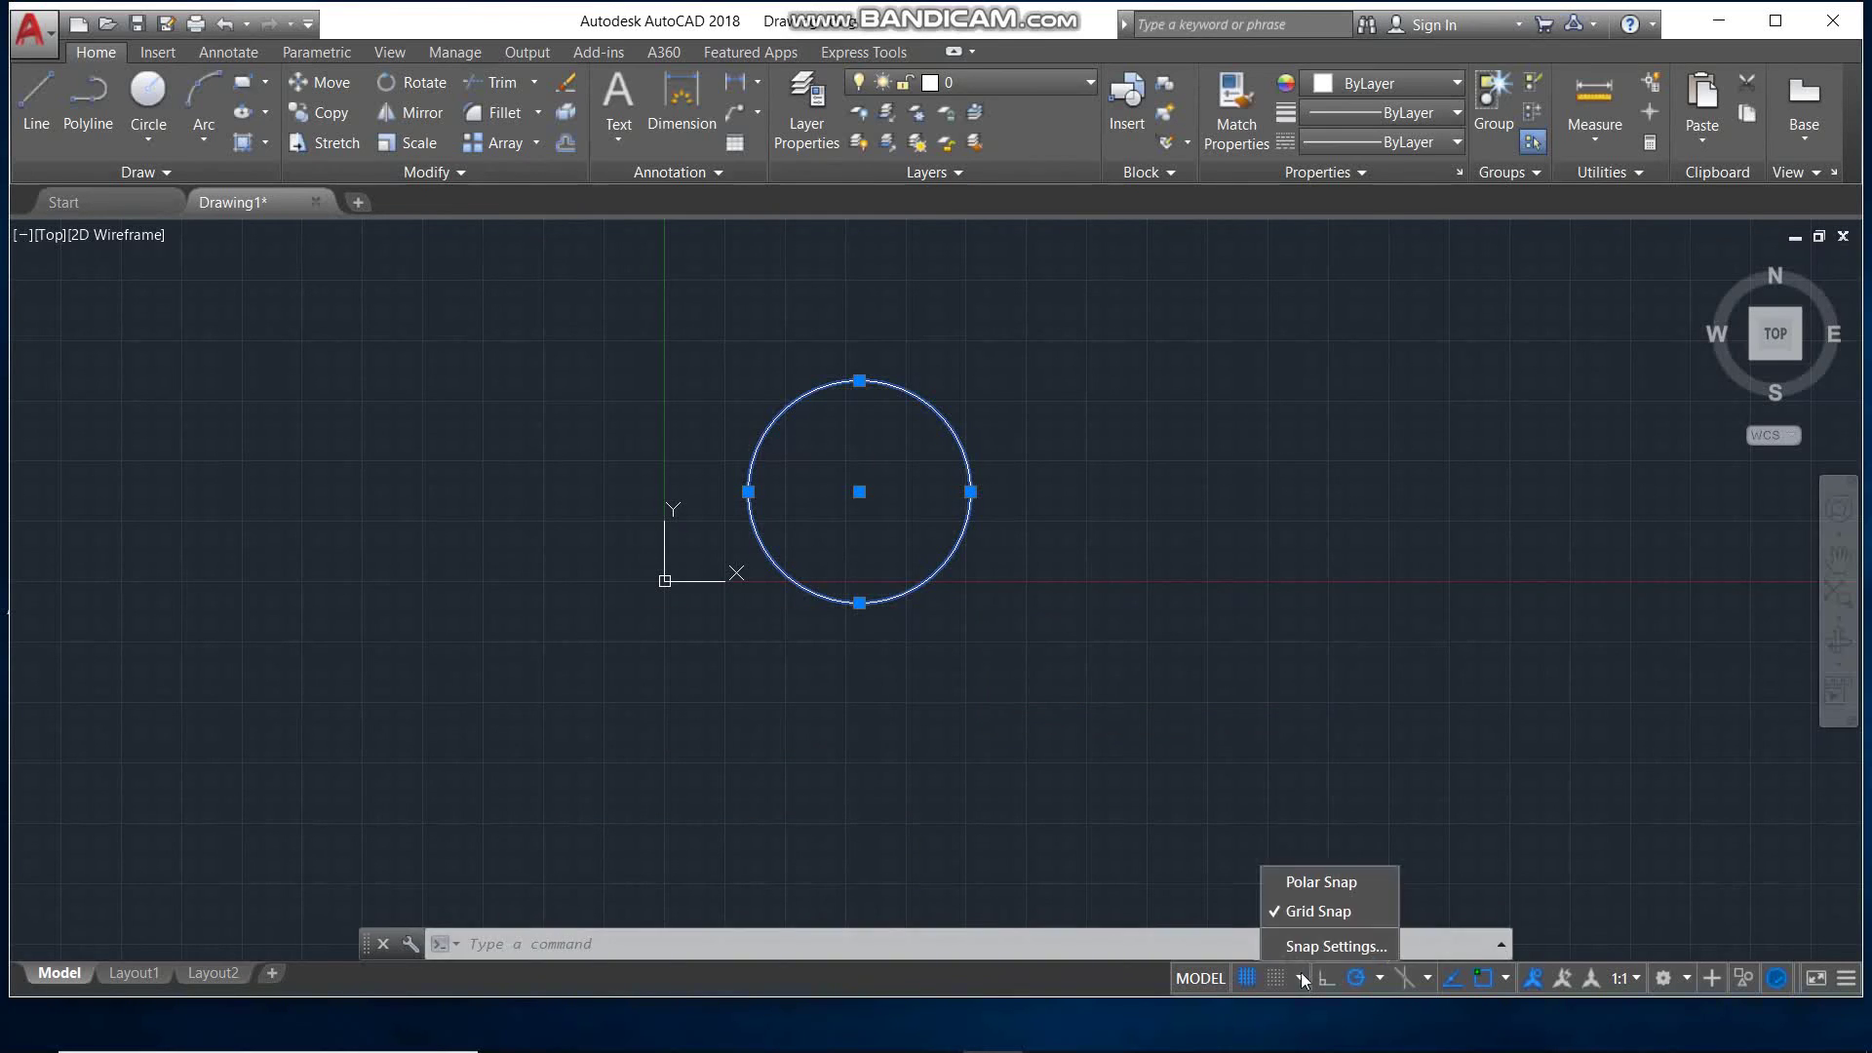
click(561, 340)
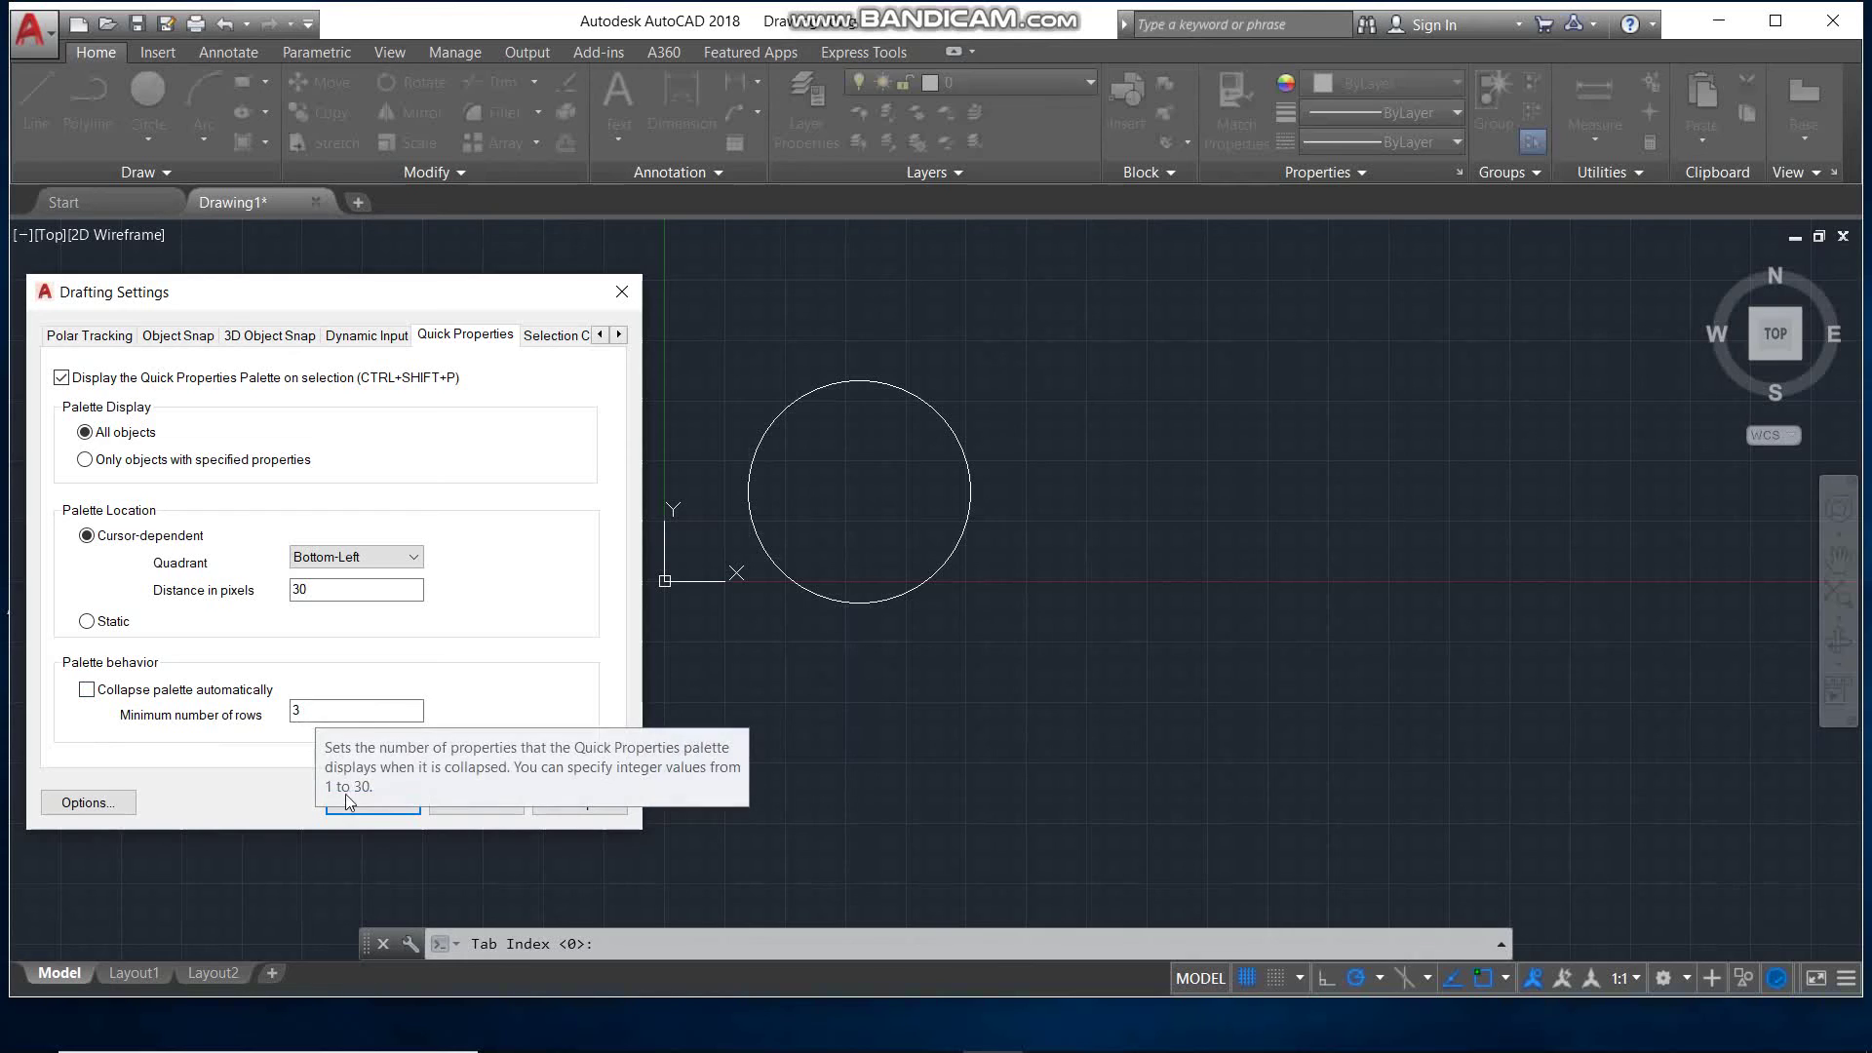
Apply the Quick Properties settings and check the circle's palette.
click(372, 803)
click(1053, 485)
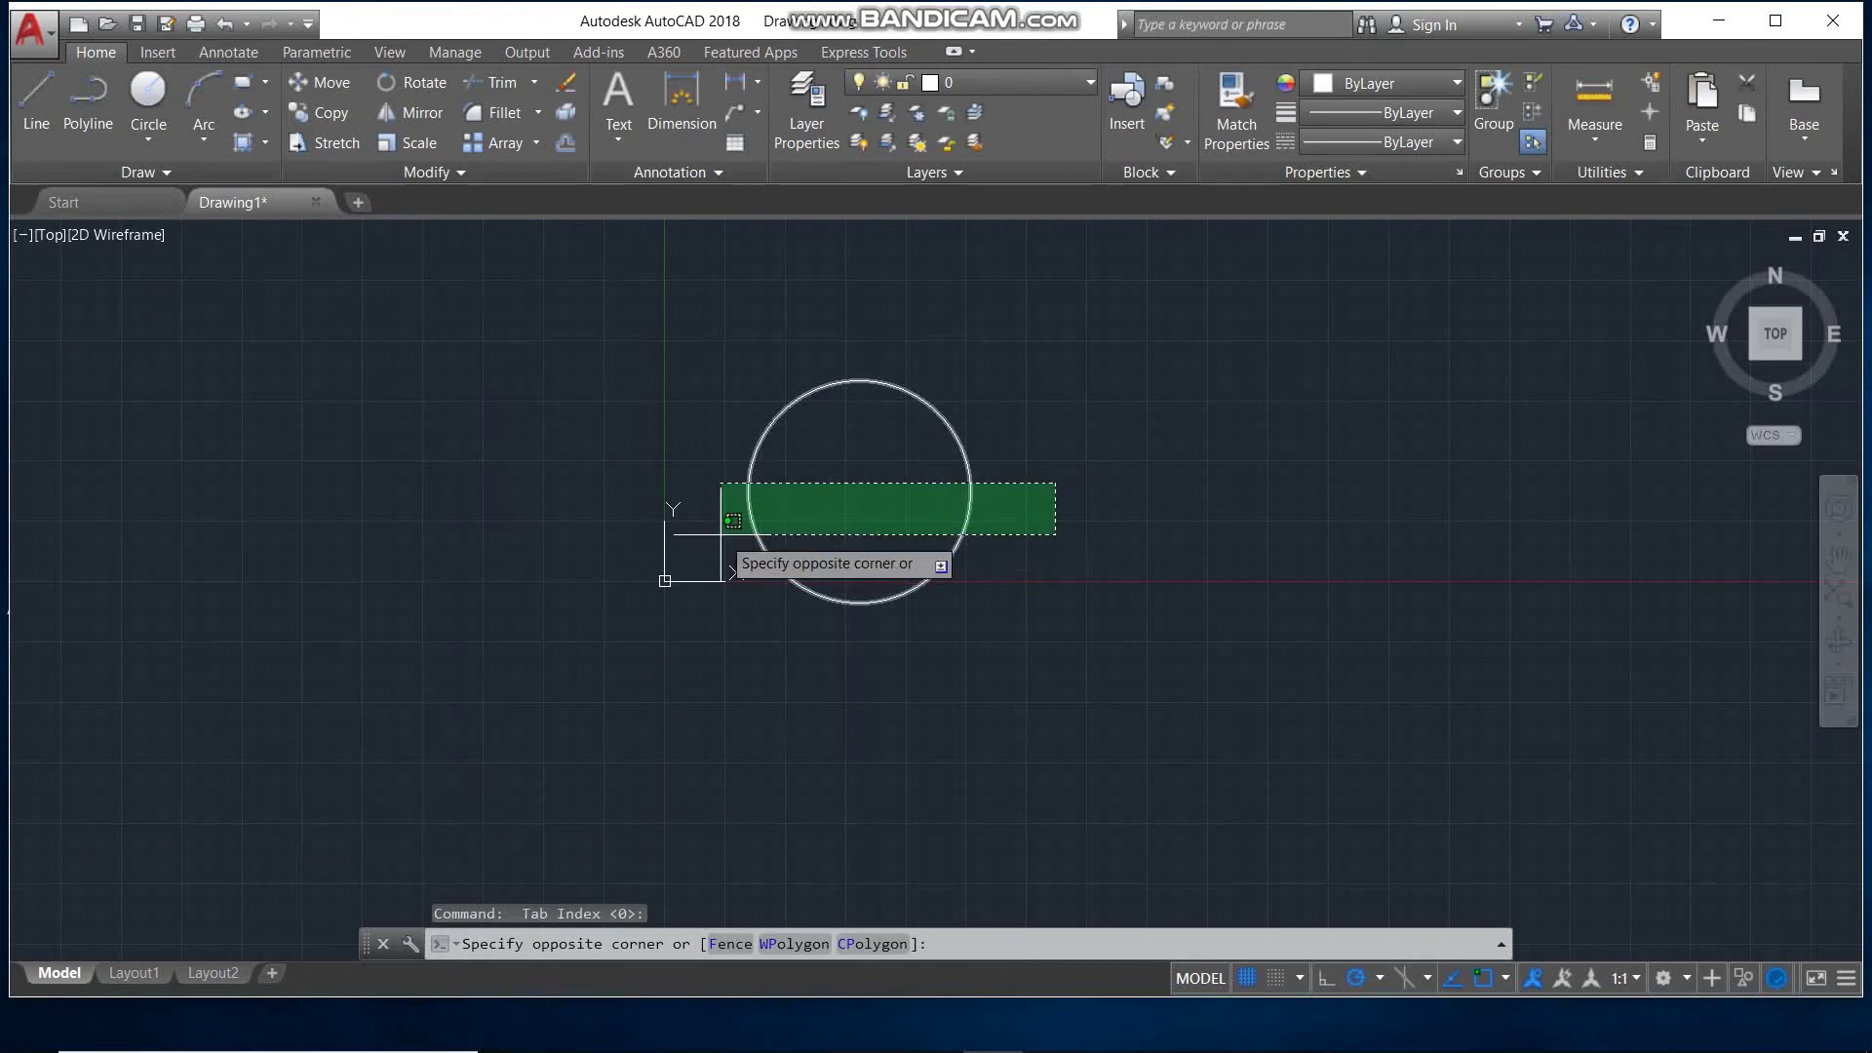
click(718, 530)
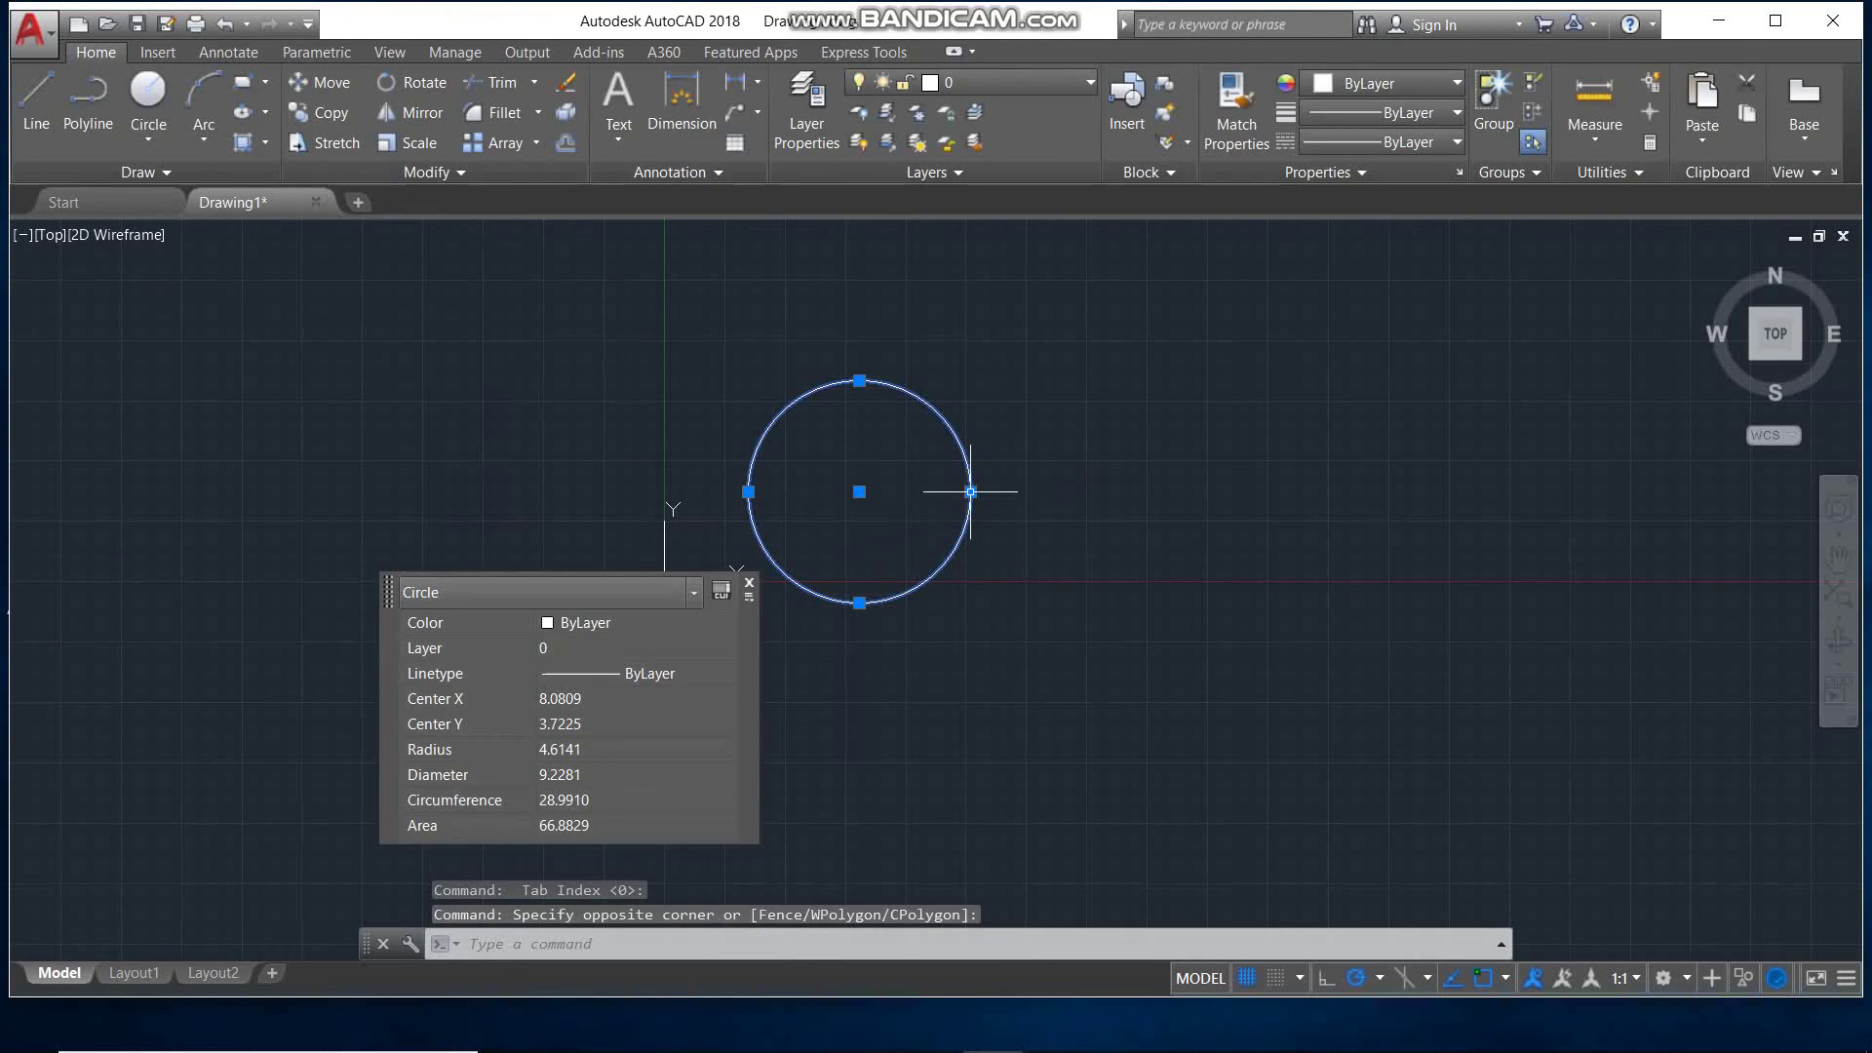
click(749, 583)
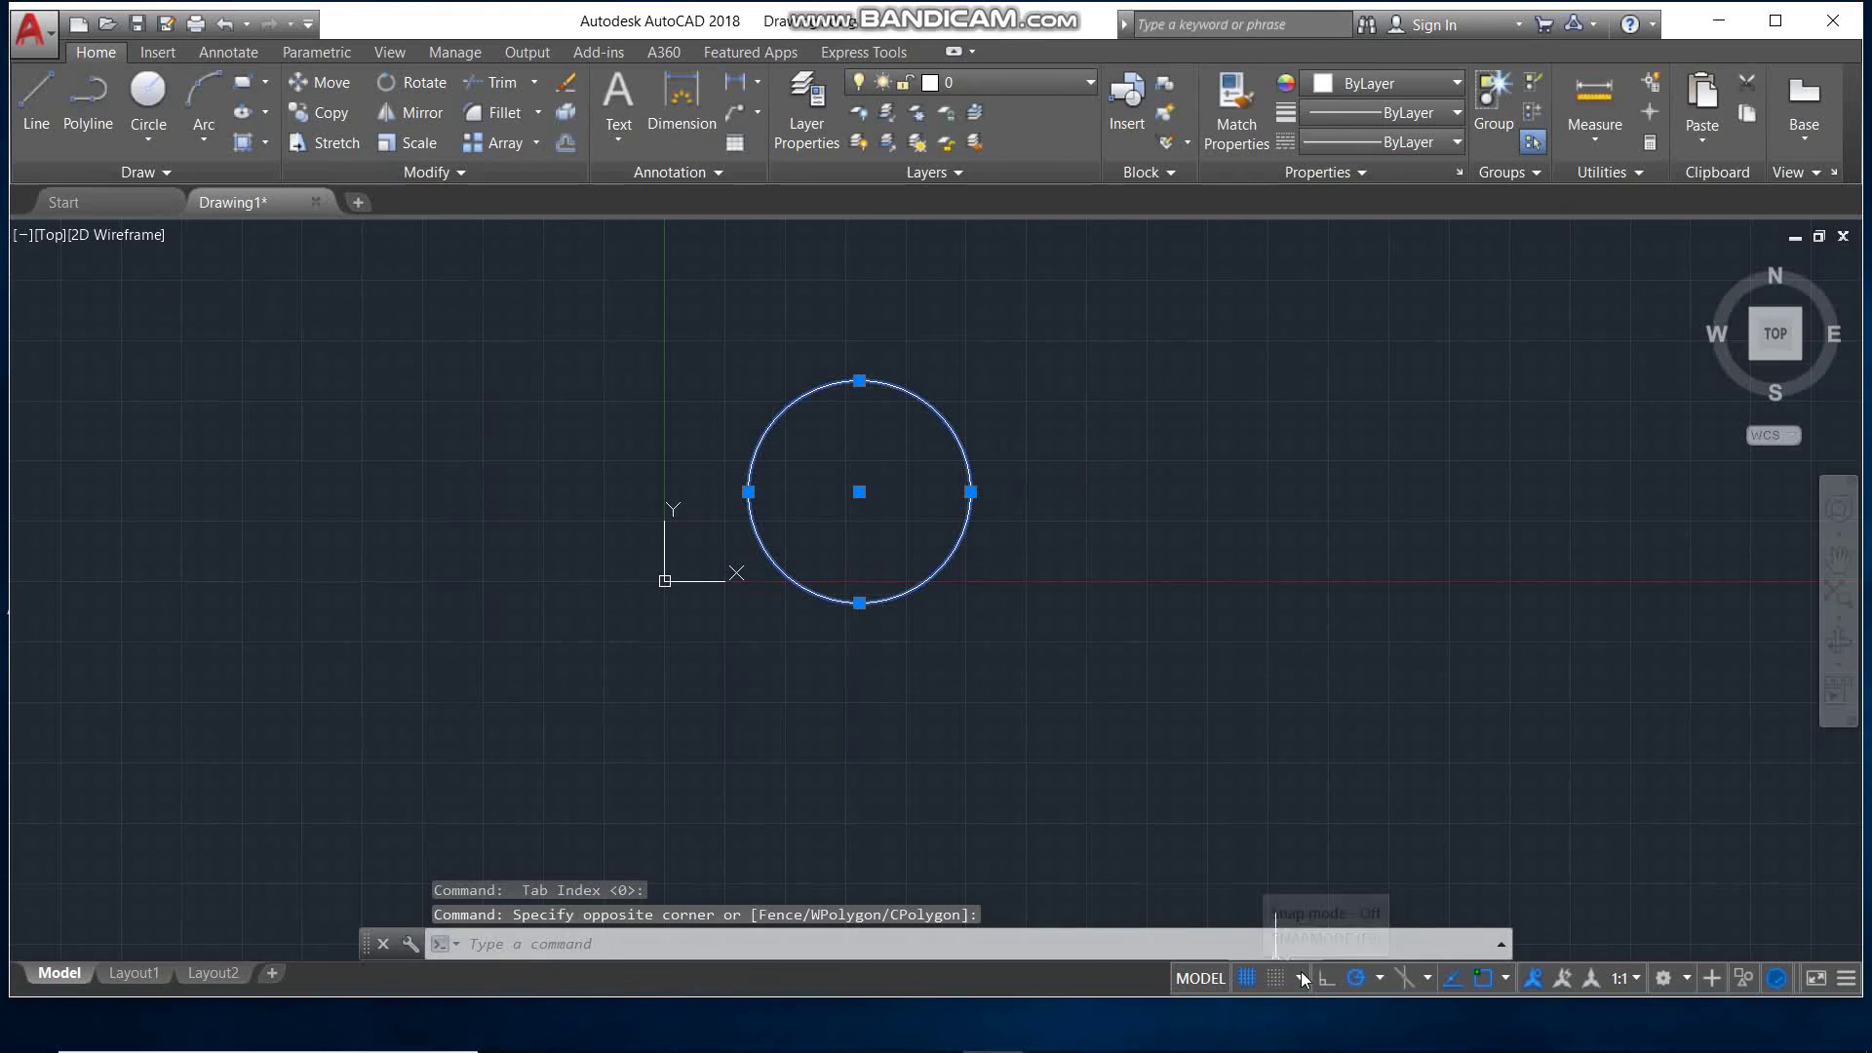
Use DS to set the Quick Properties minimum number of rows to 6.
click(1304, 944)
text(ds)
key(Return)
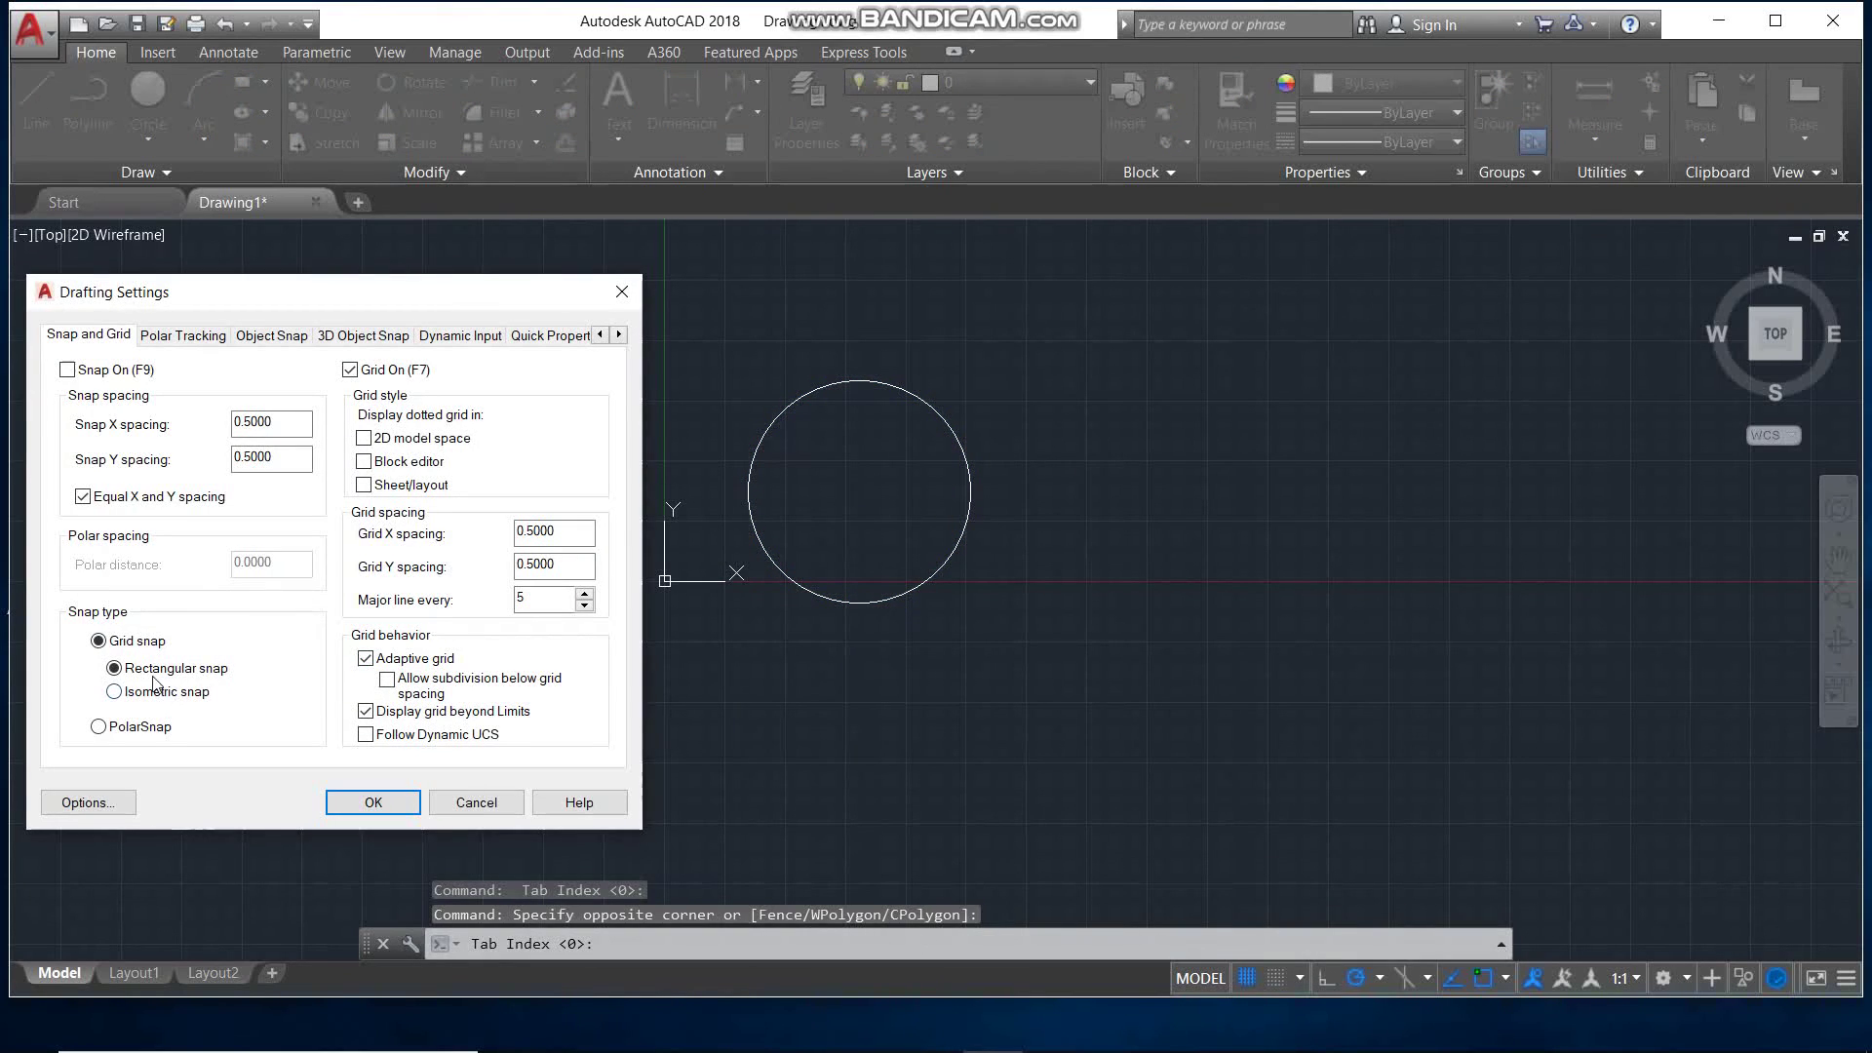
click(549, 336)
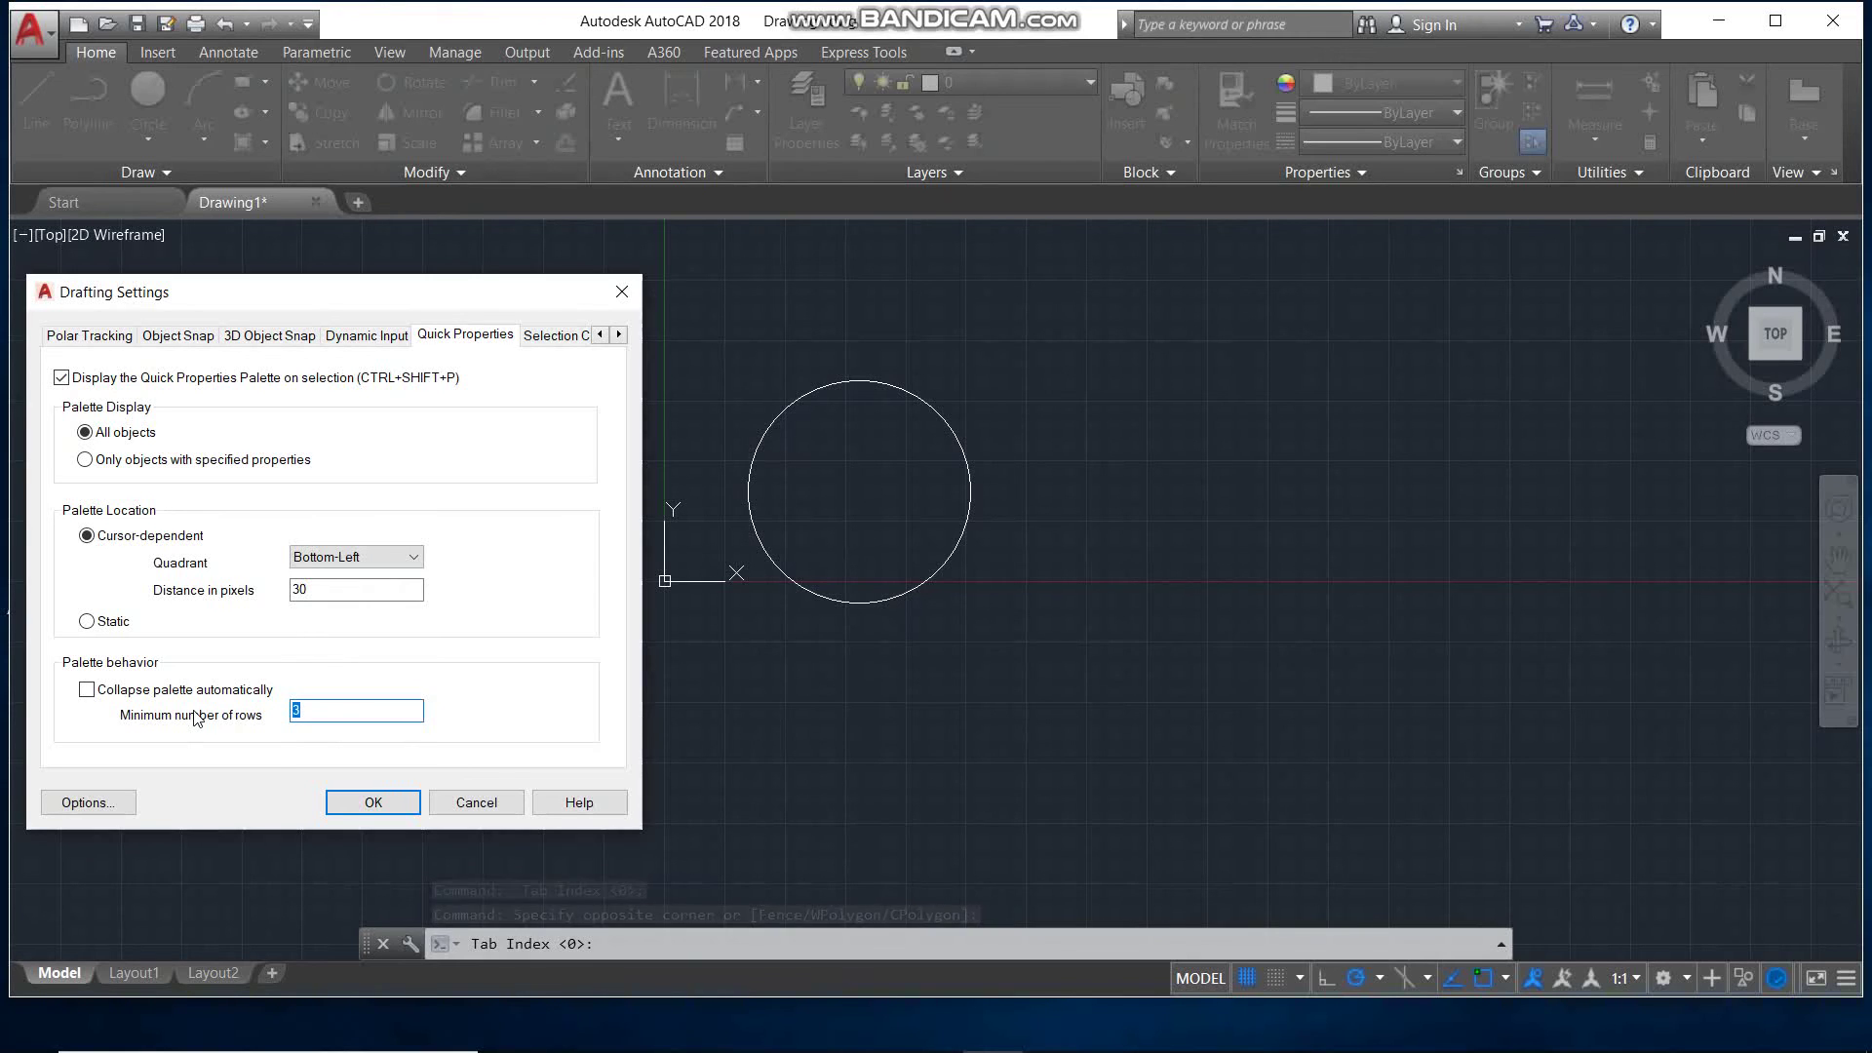
text(6)
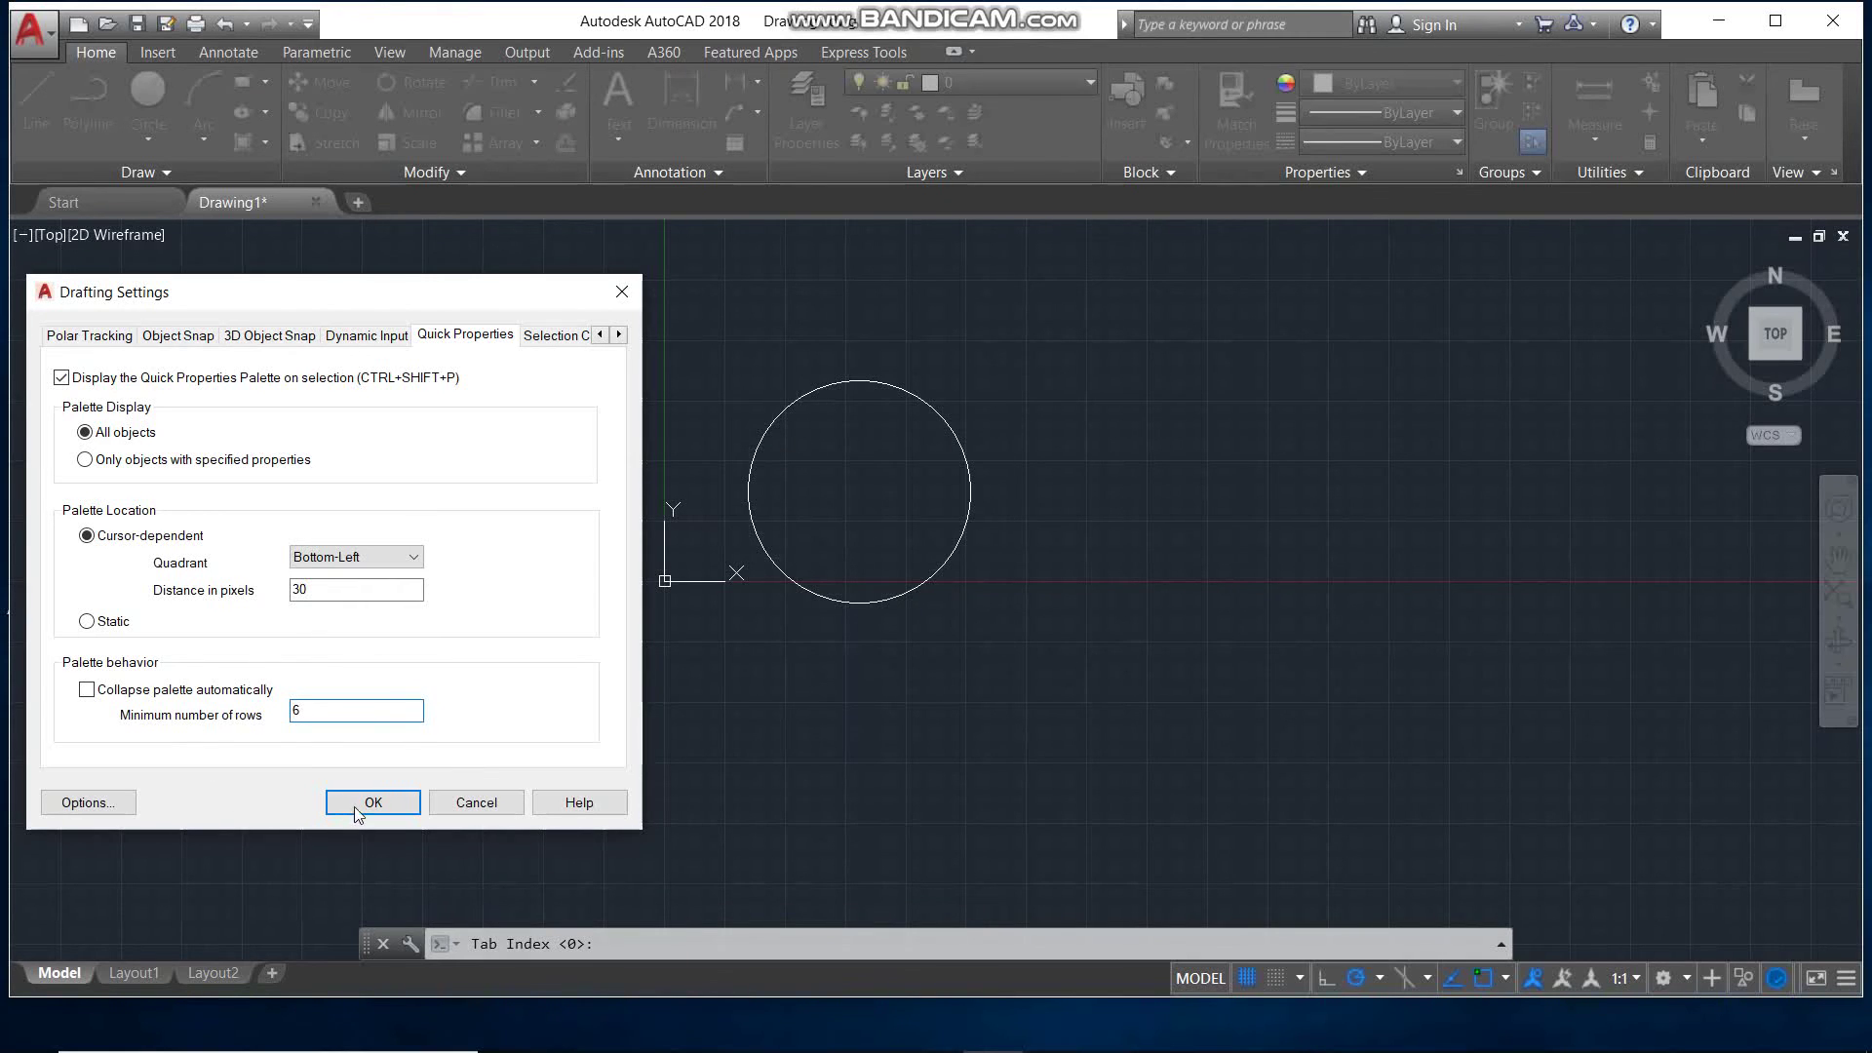
click(357, 803)
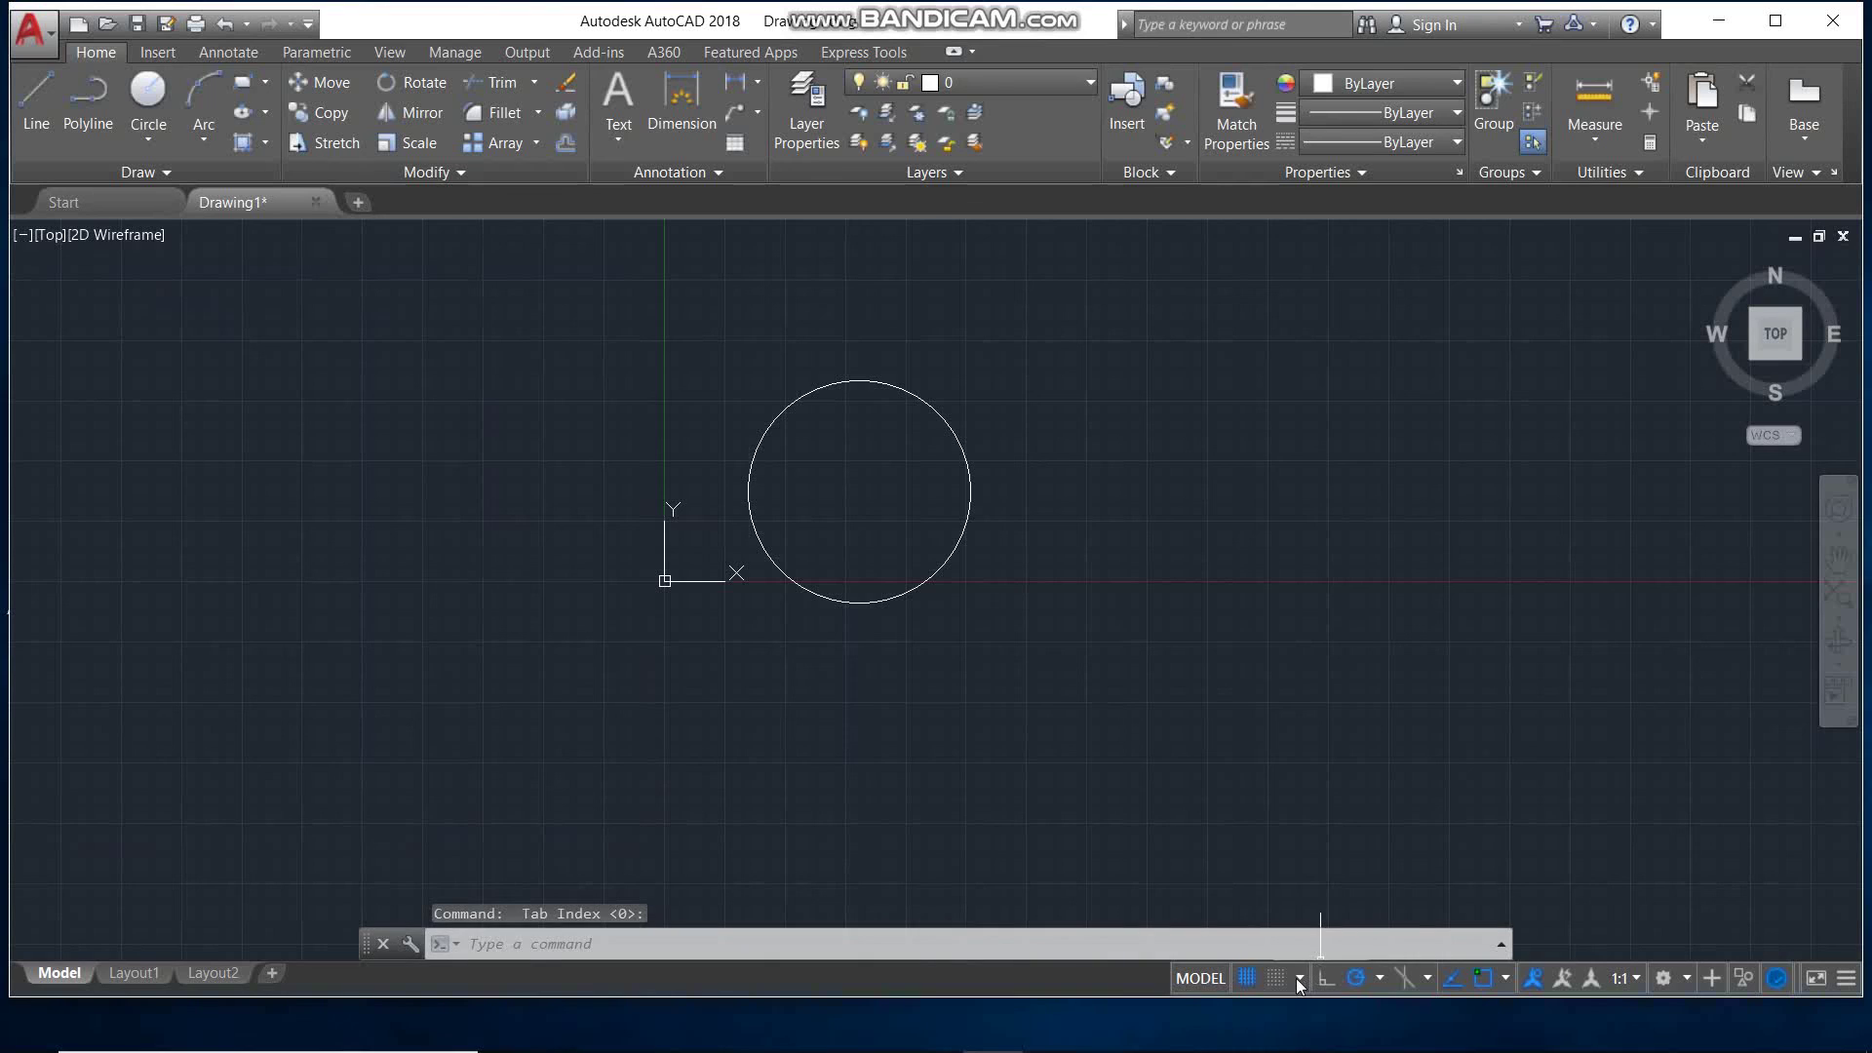
Select the circle to confirm its palette shows all nine properties, then close it.
click(1024, 390)
click(605, 566)
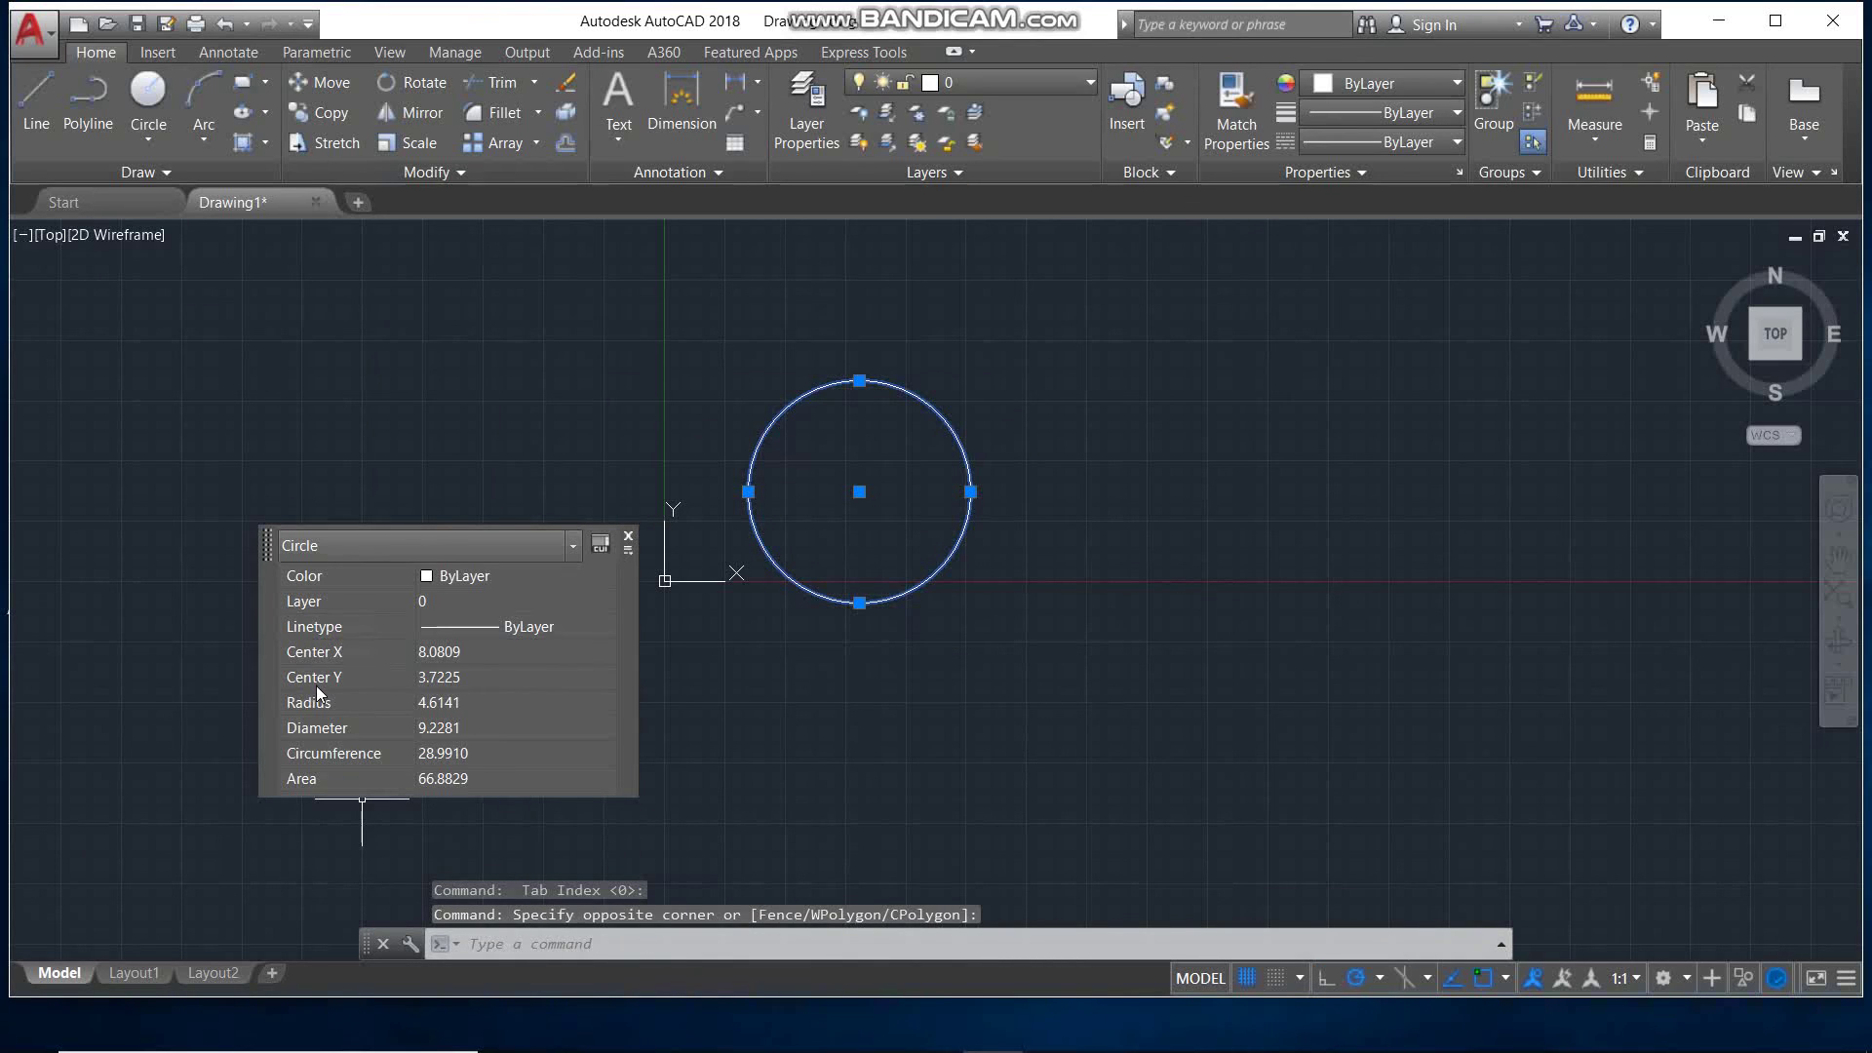
click(628, 537)
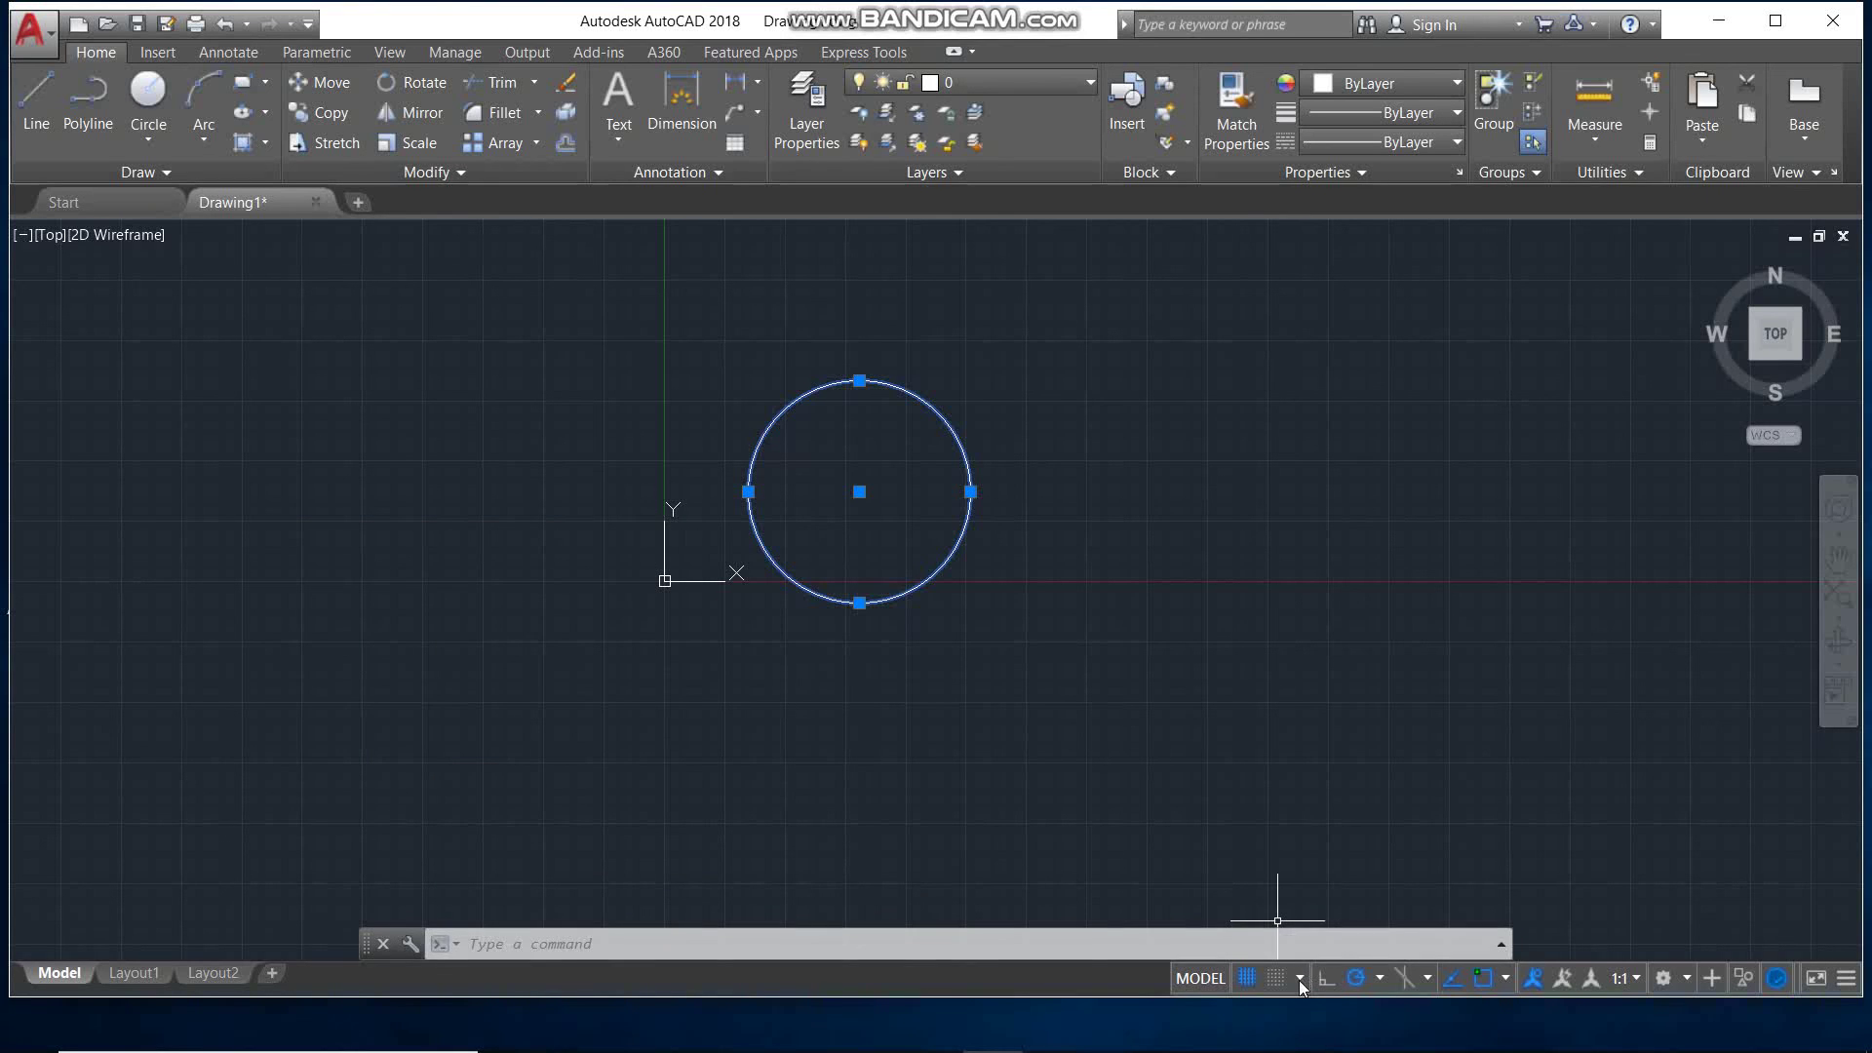
click(1299, 979)
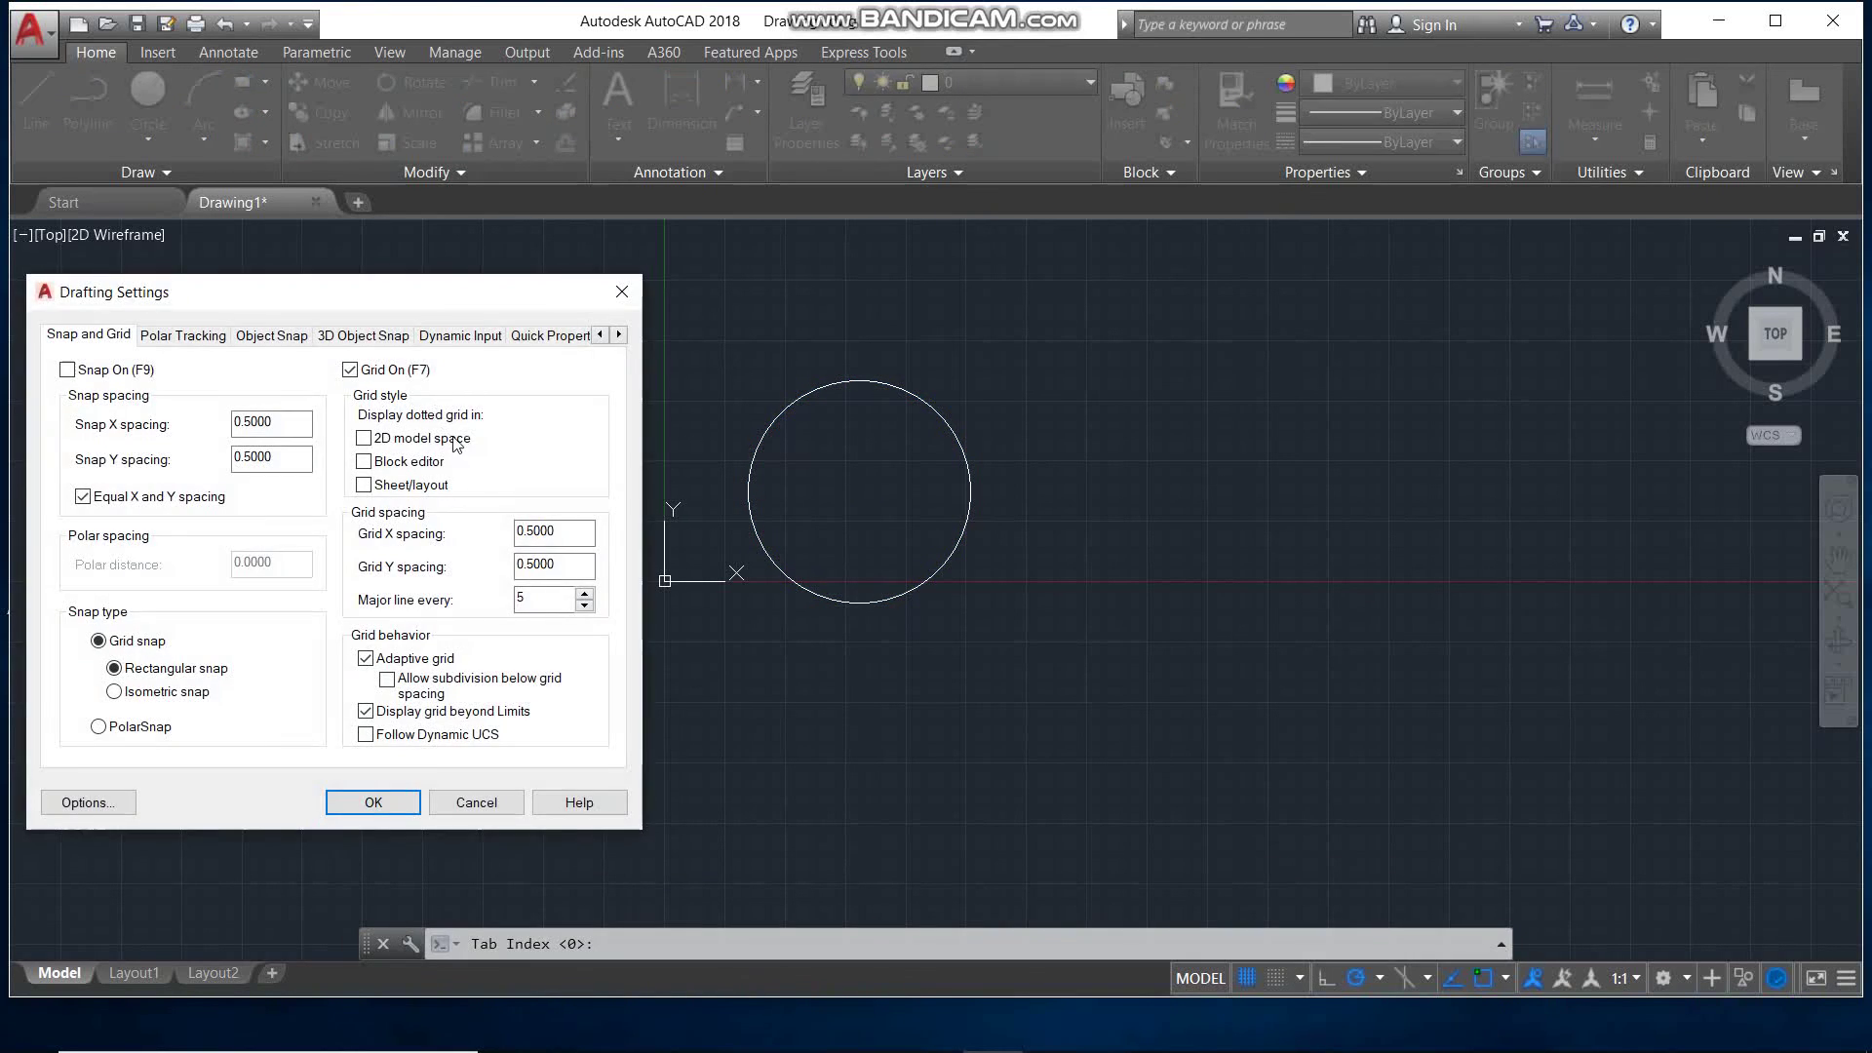
Turn on Collapse palette automatically, then select the circle to check the collapsed palette.
click(527, 341)
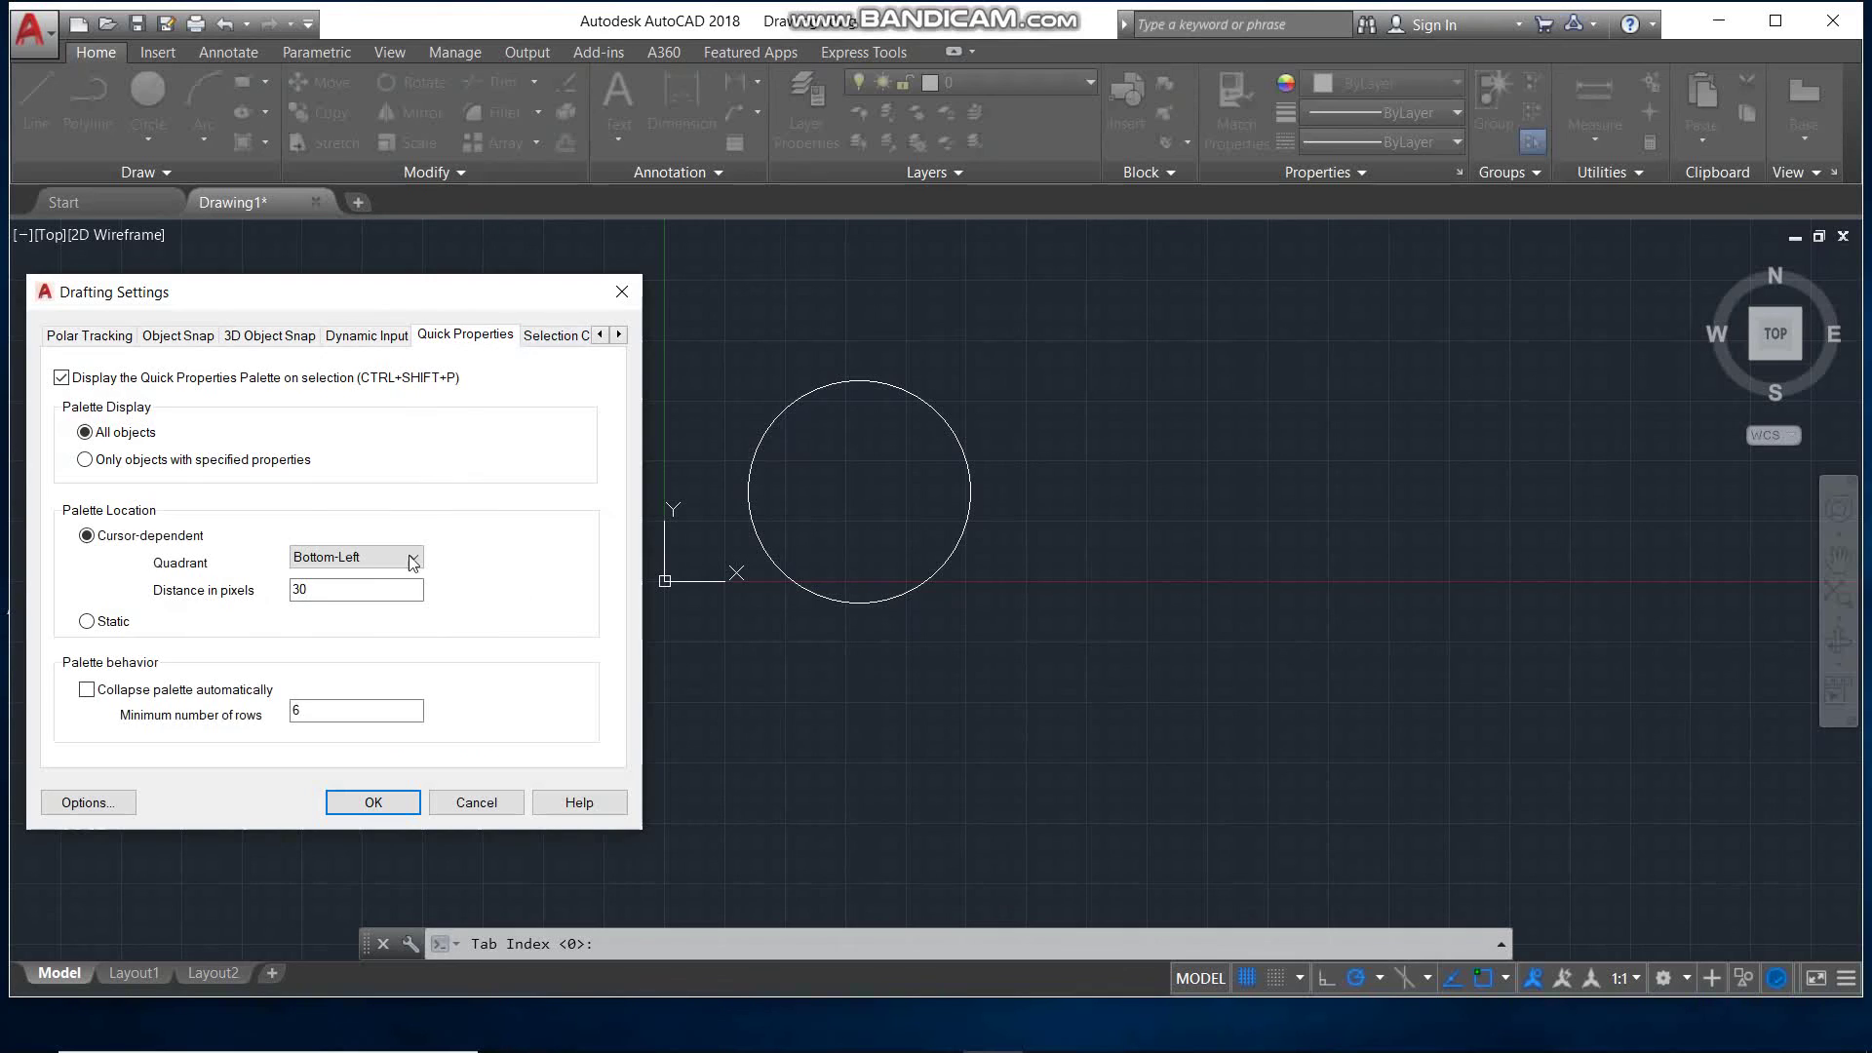
click(87, 691)
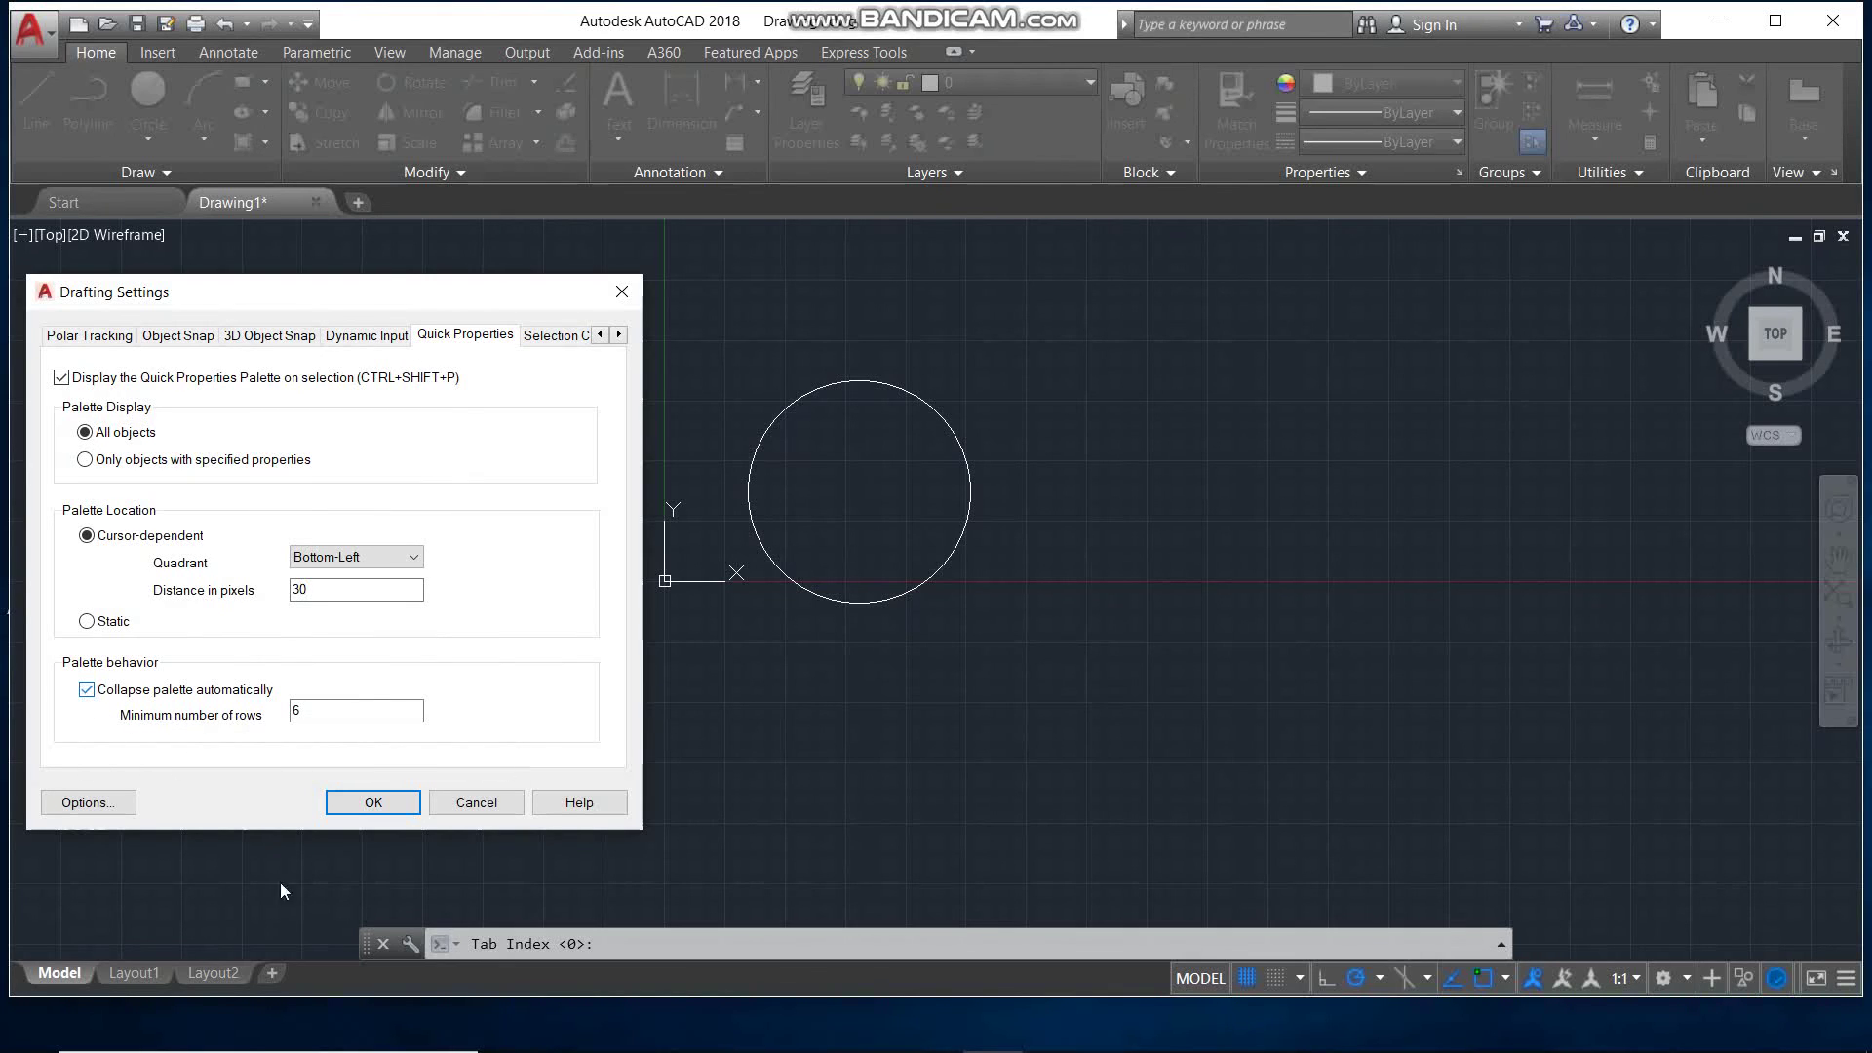
click(385, 805)
click(1128, 514)
click(877, 560)
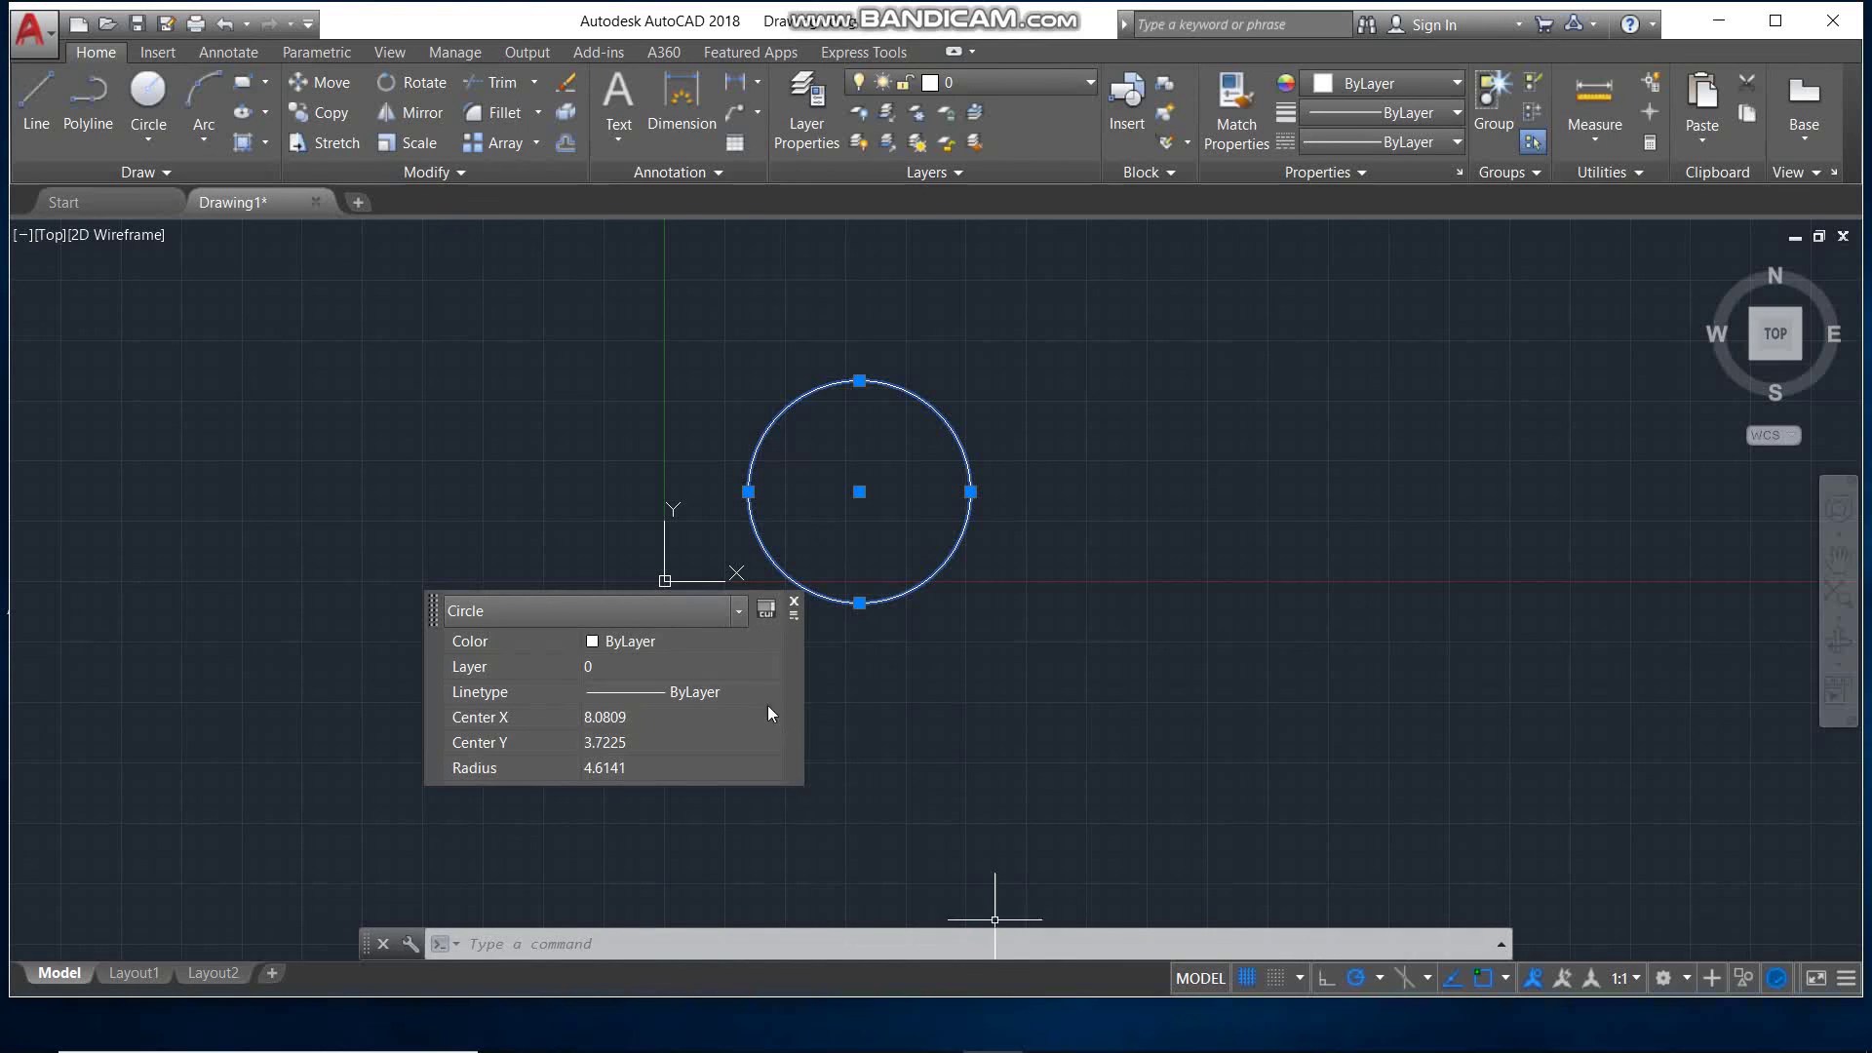
click(794, 601)
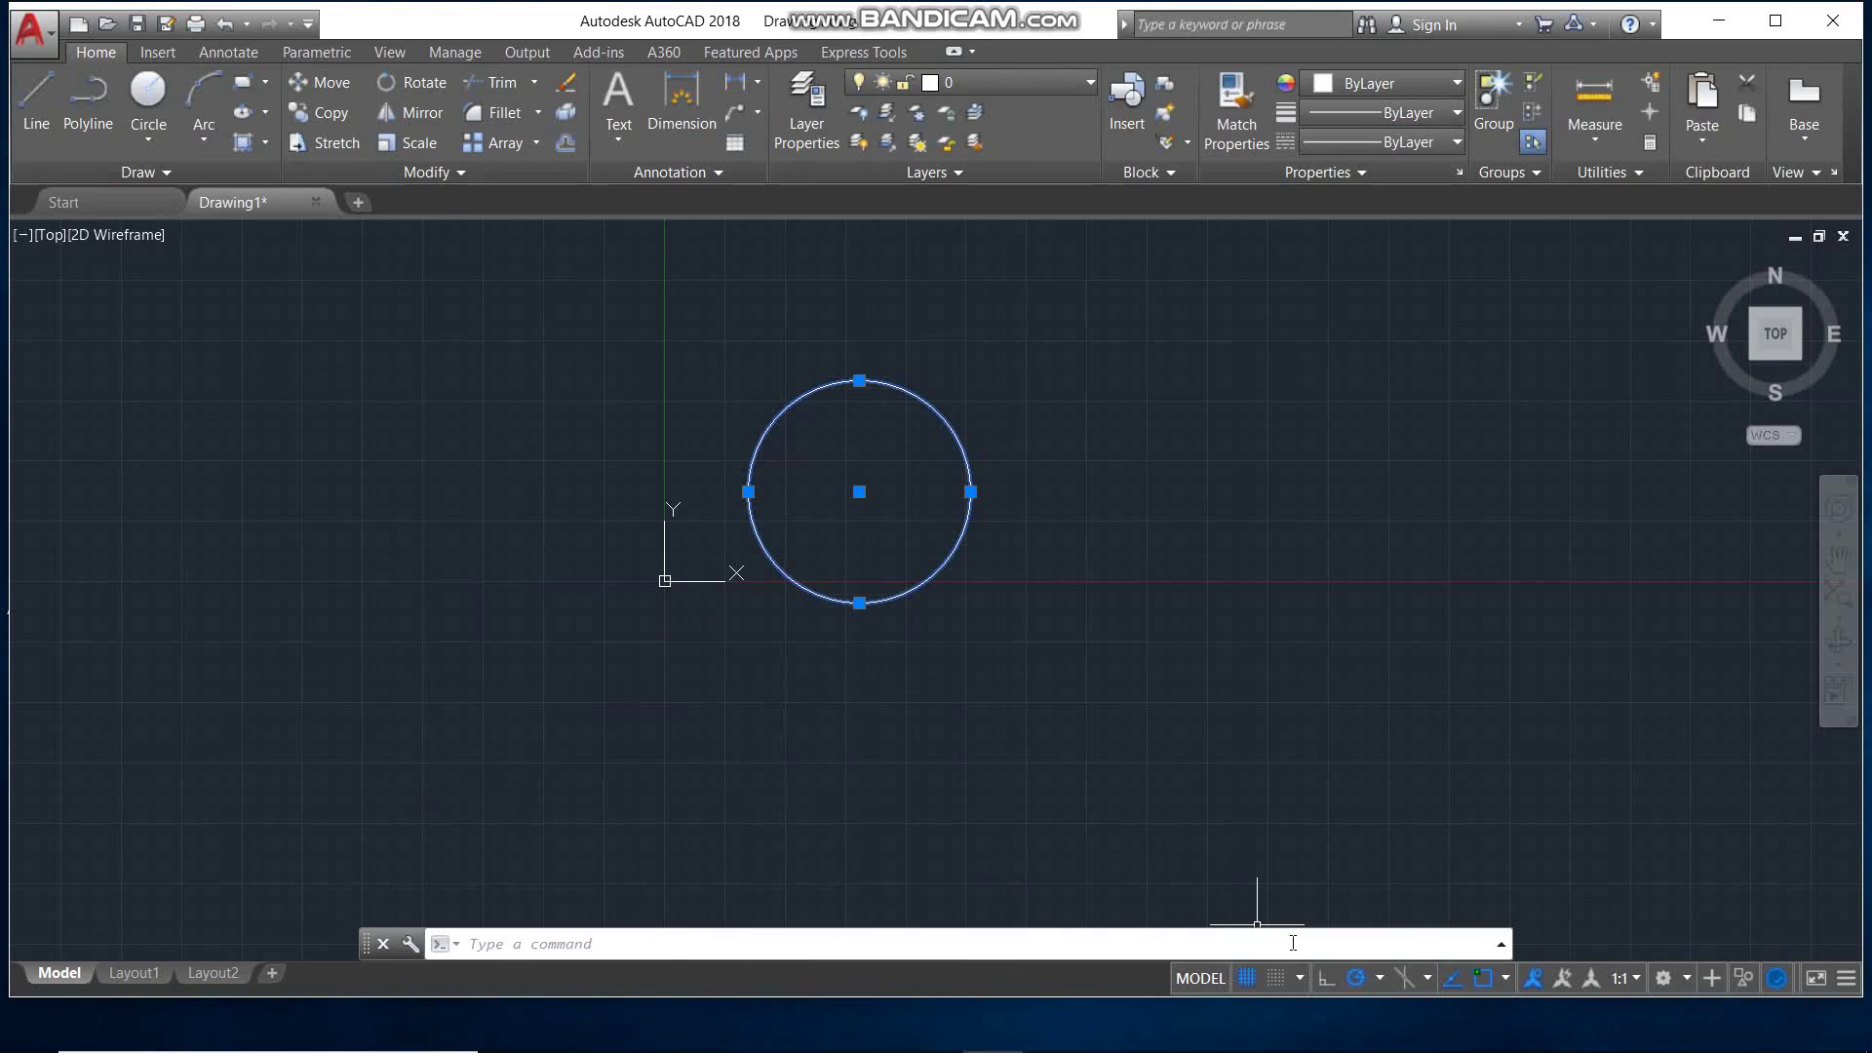
Reopen Drafting Settings and set the Quick Properties minimum number of rows to 4.
click(1299, 978)
click(1301, 944)
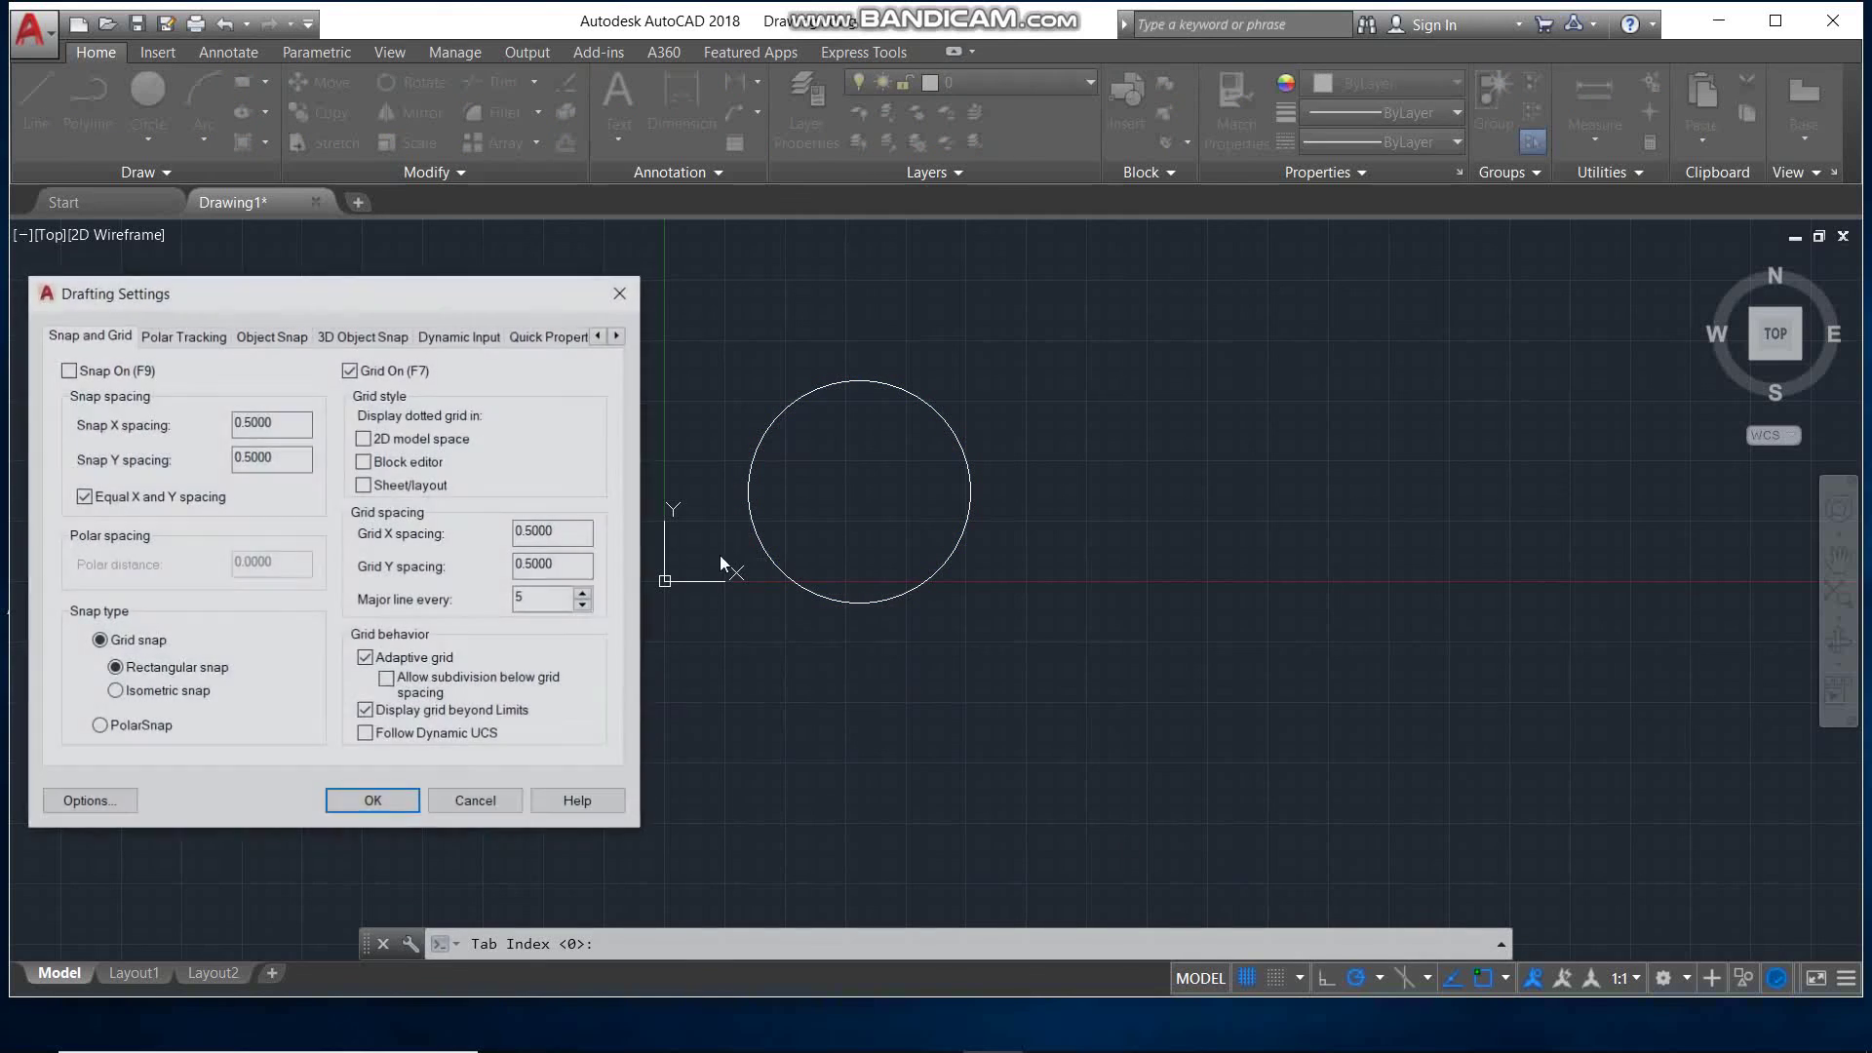
click(546, 335)
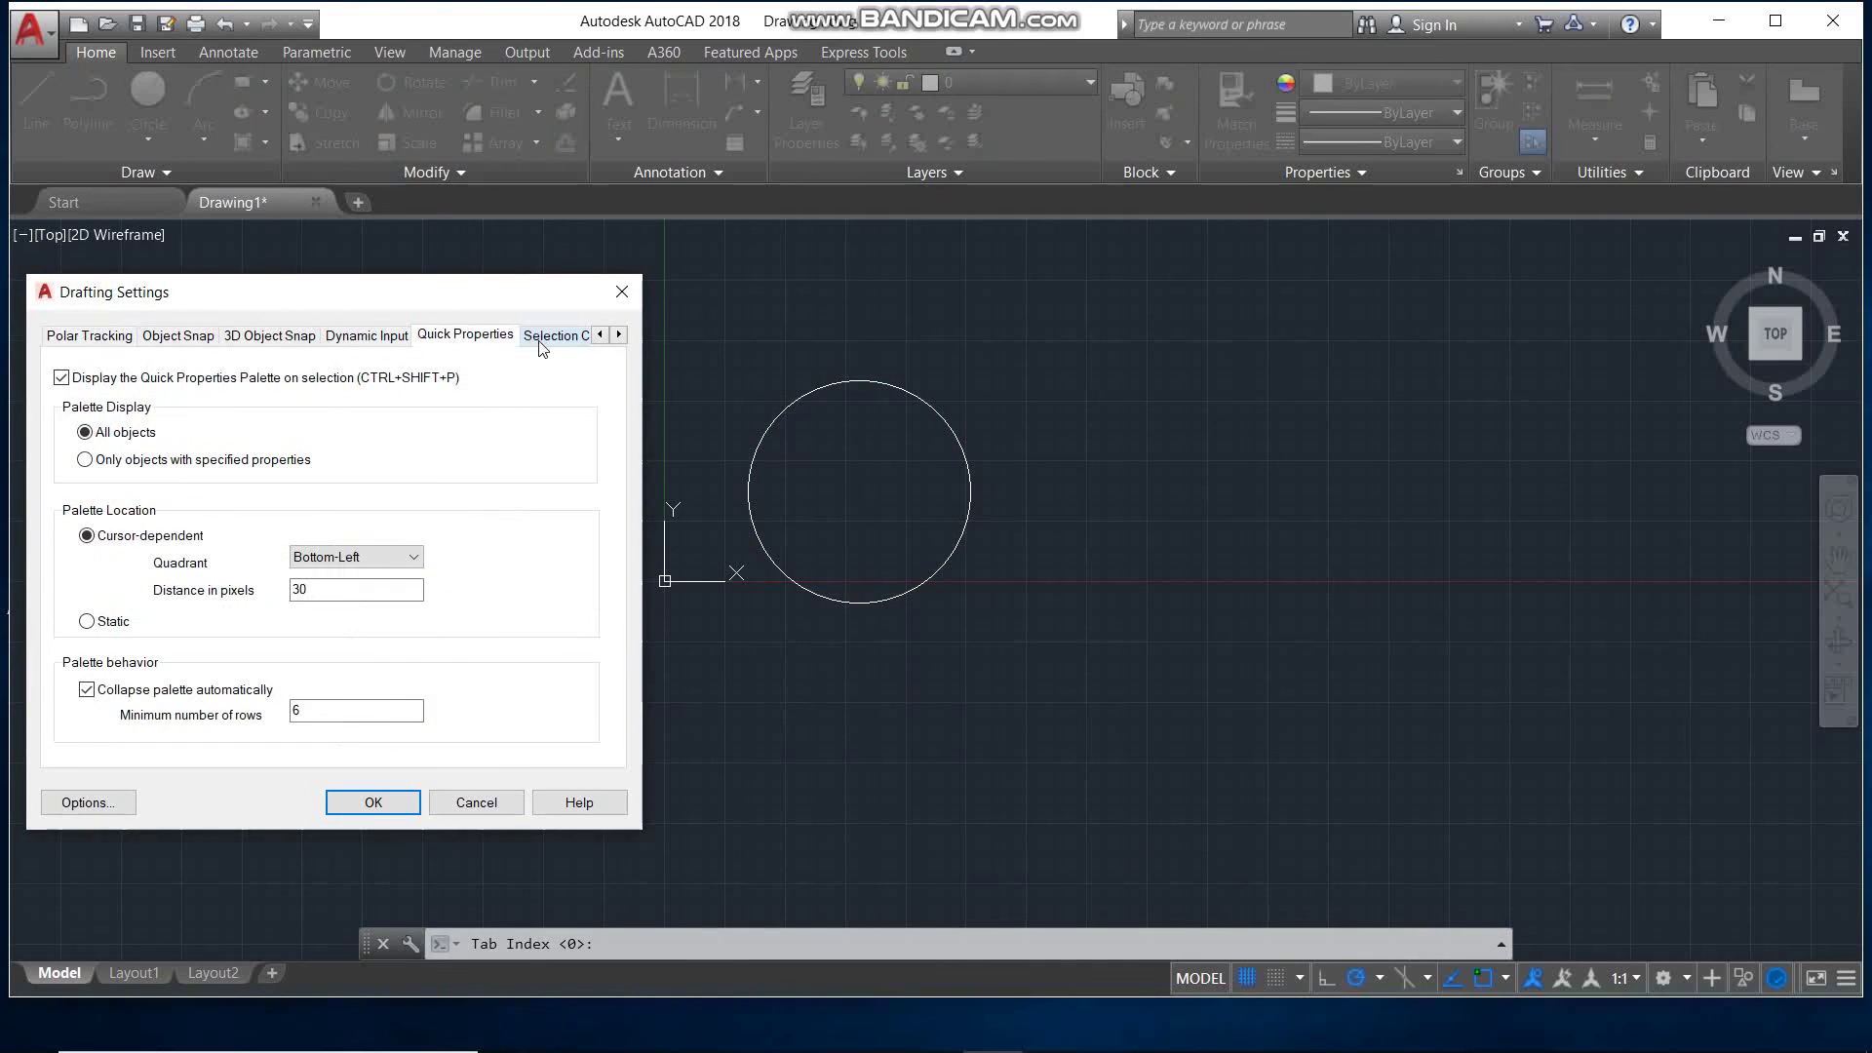
double_click(301, 710)
click(367, 805)
Select the circle to check its four-row palette, then close the palette and deselect.
click(1024, 502)
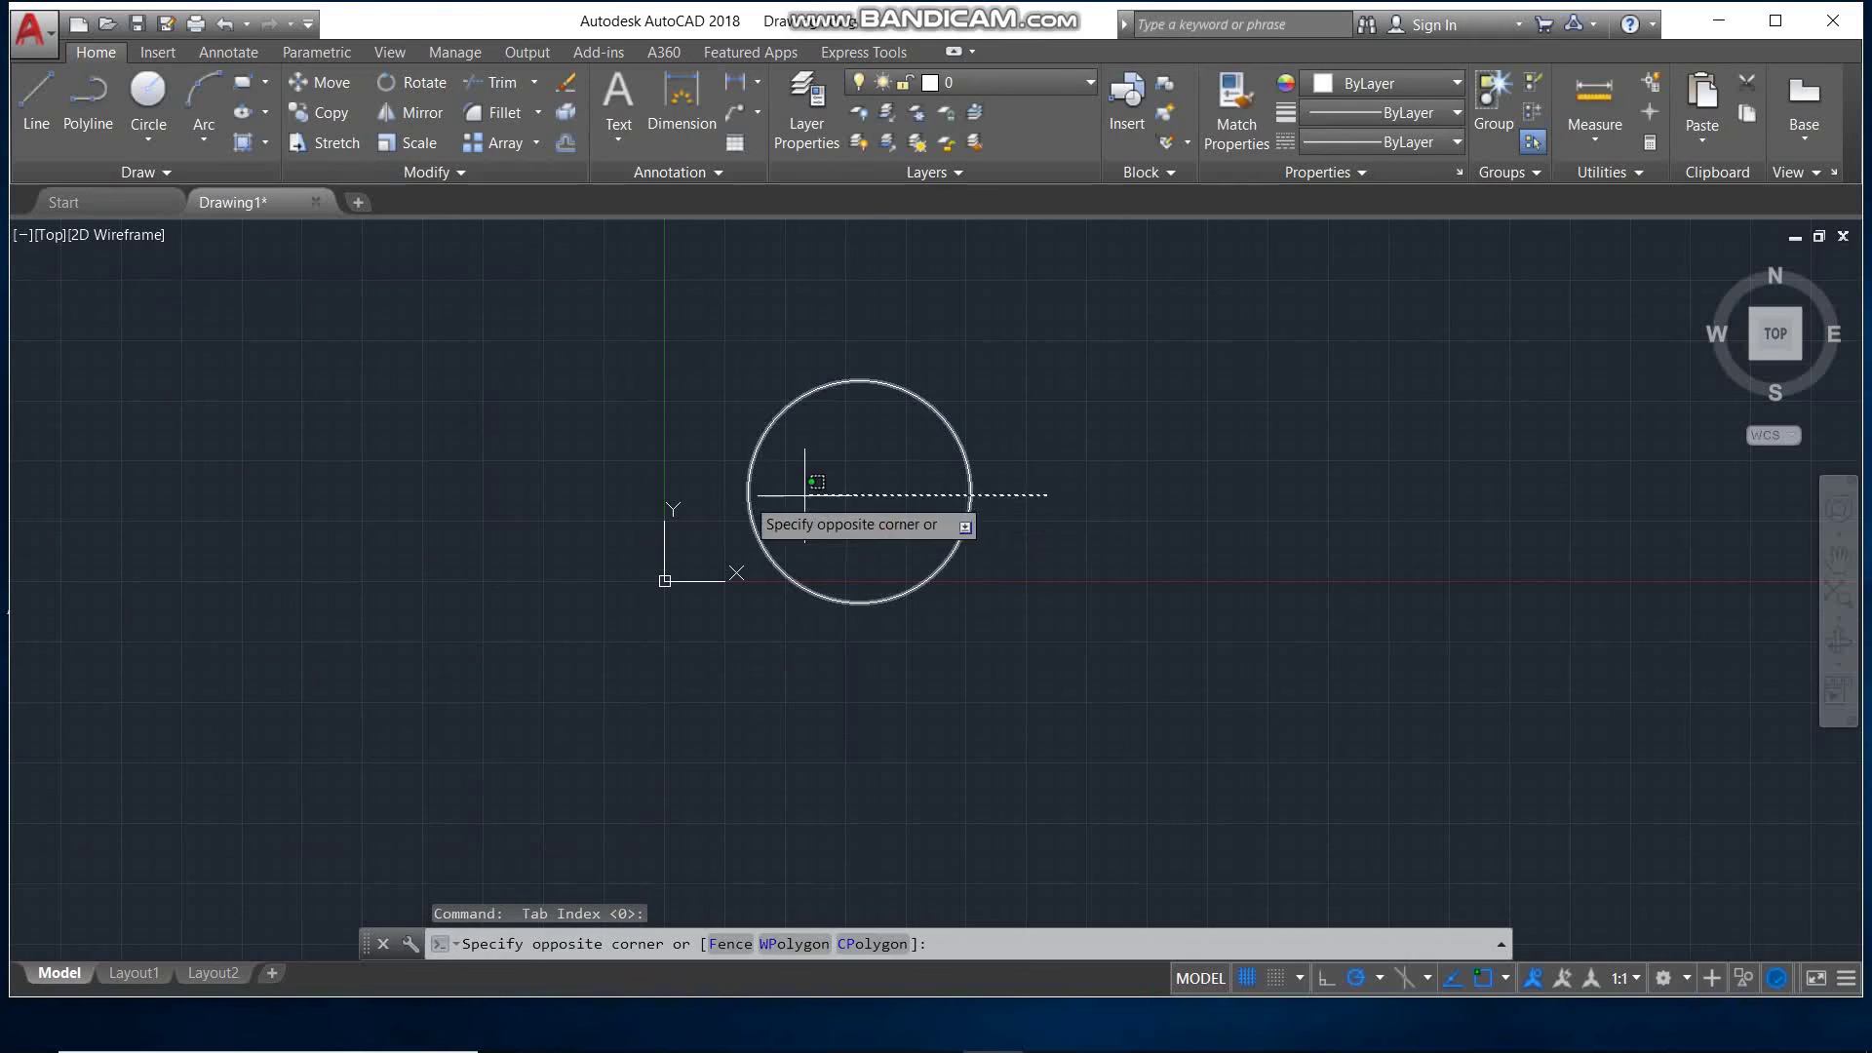
click(721, 496)
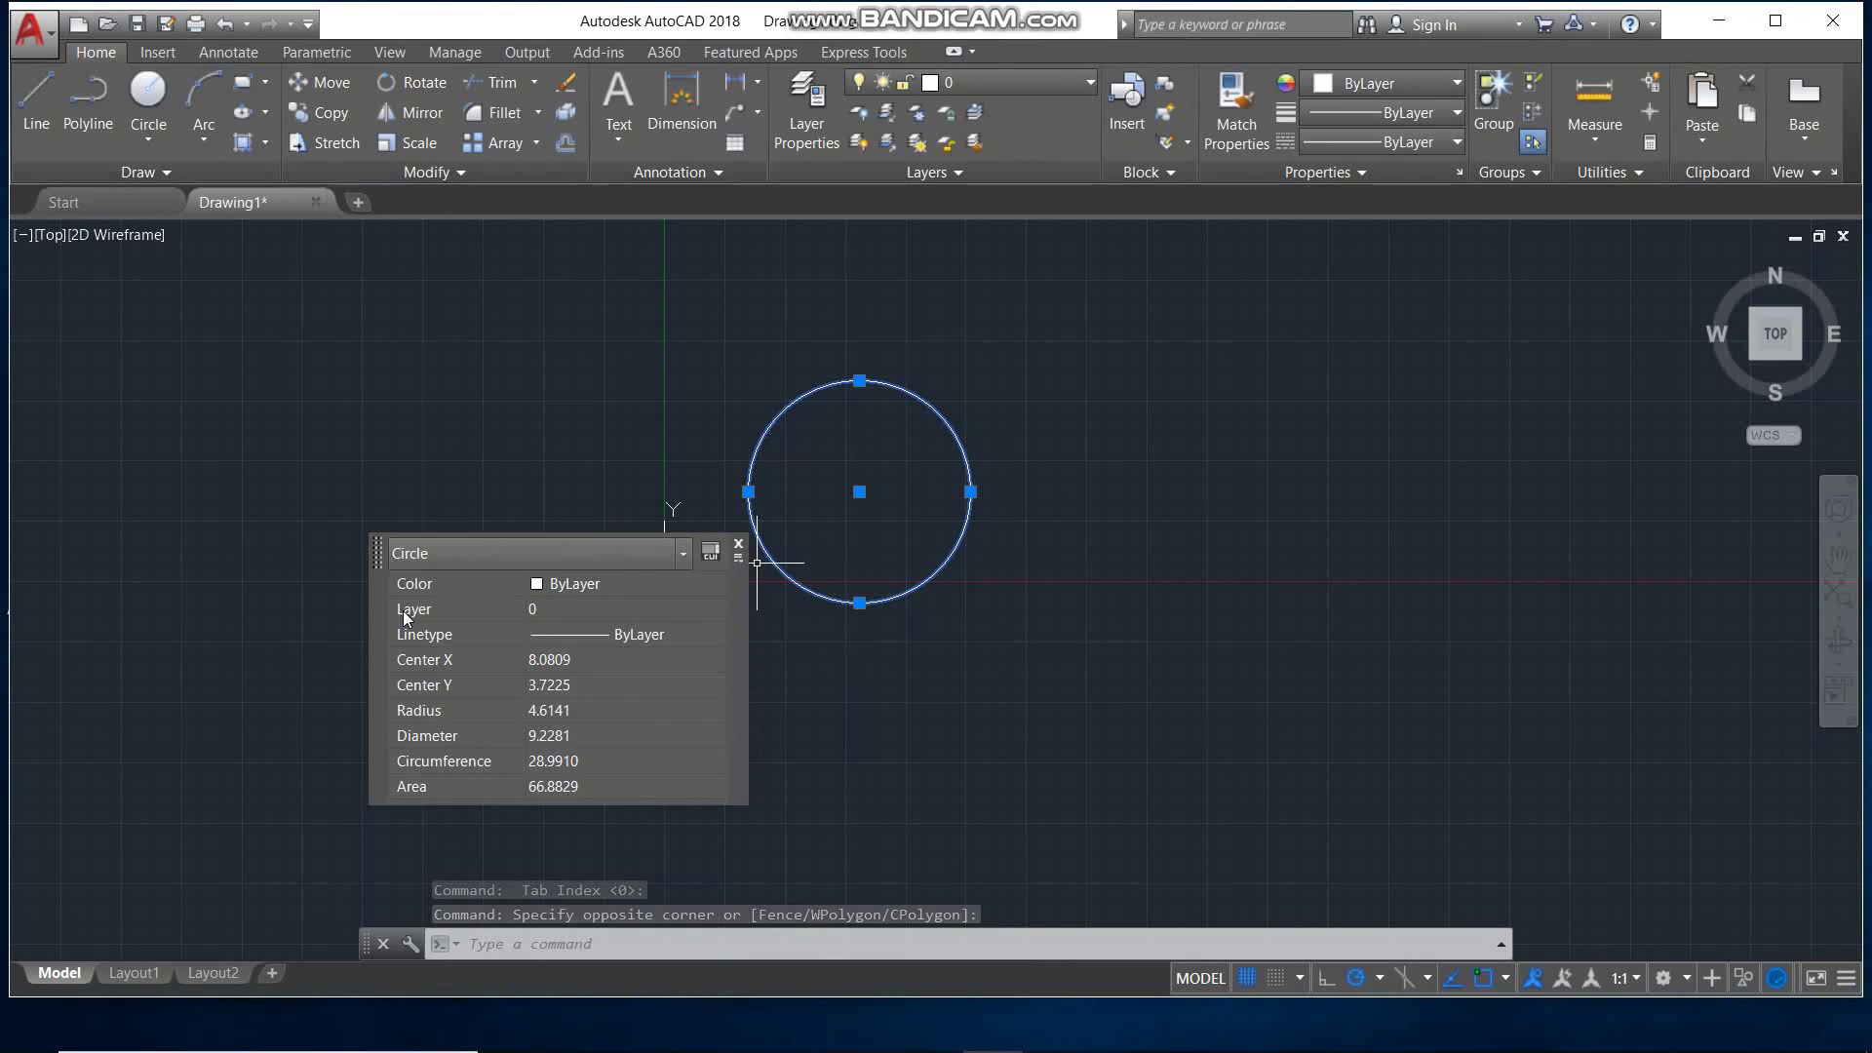
mouse_move(555, 622)
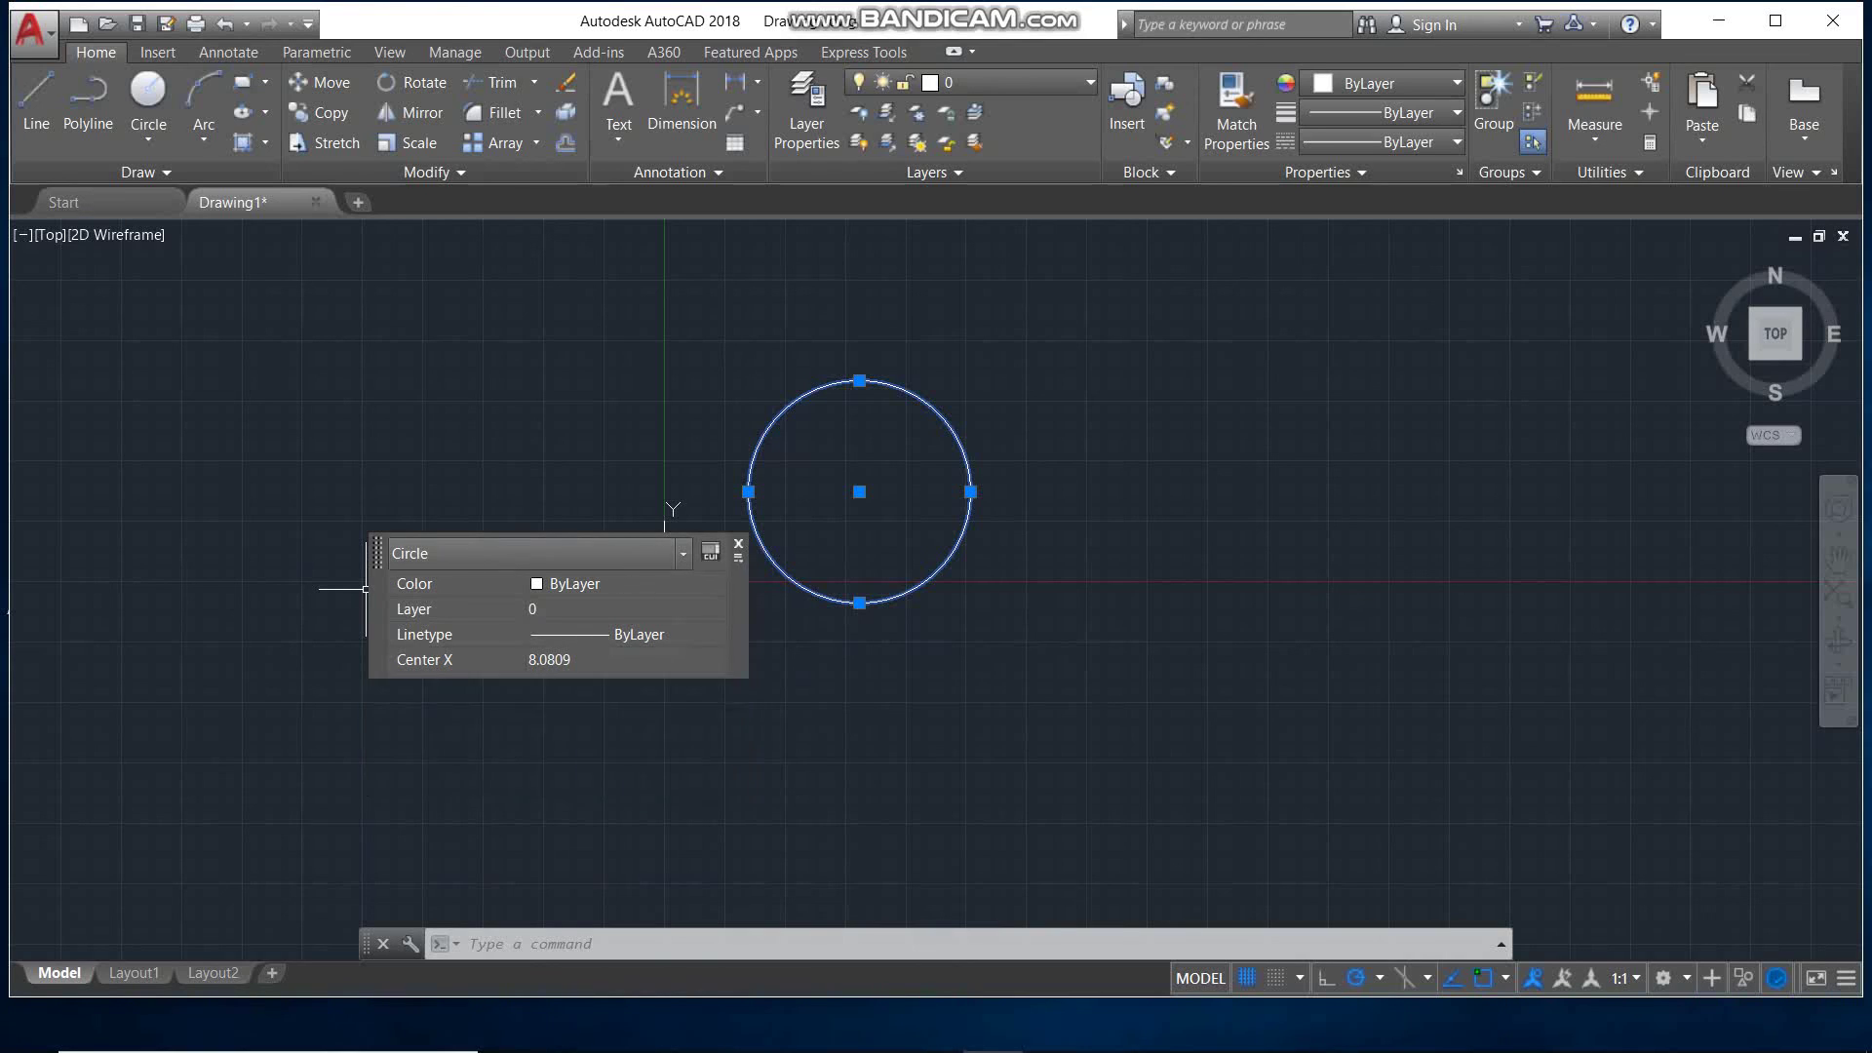
click(738, 546)
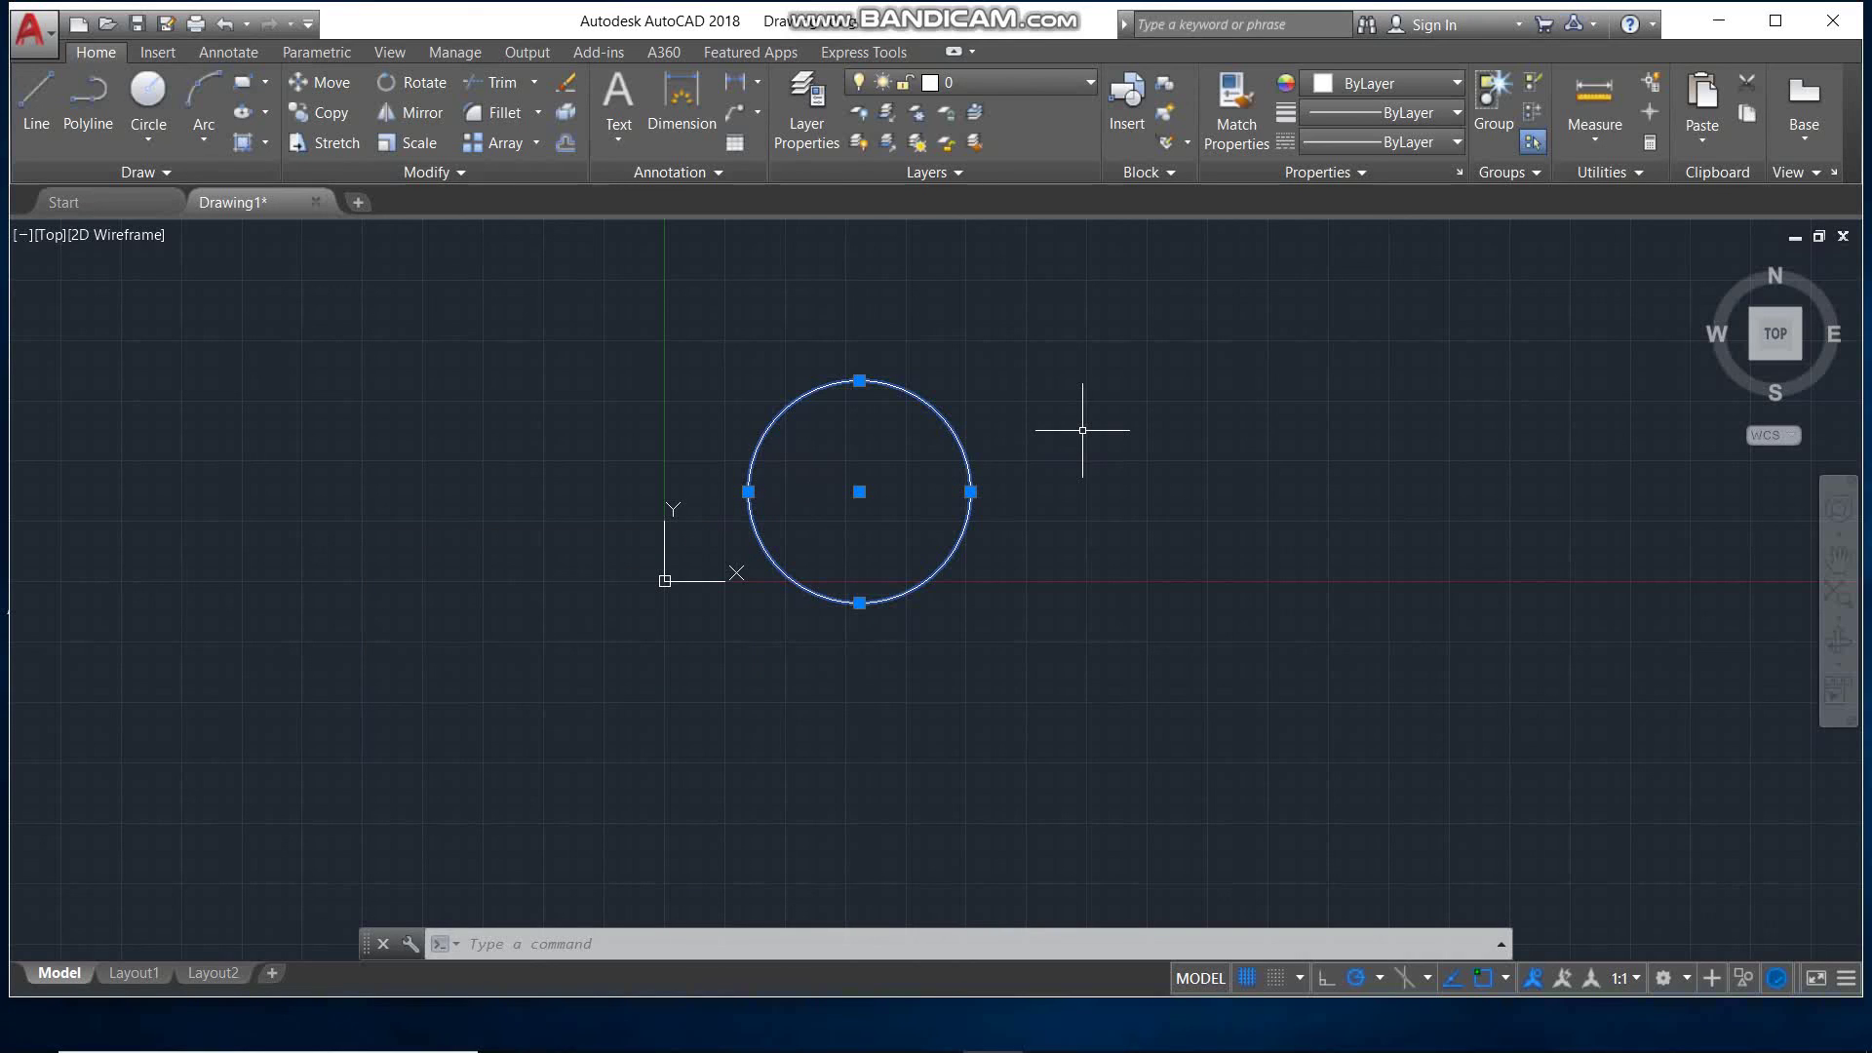
key(Escape)
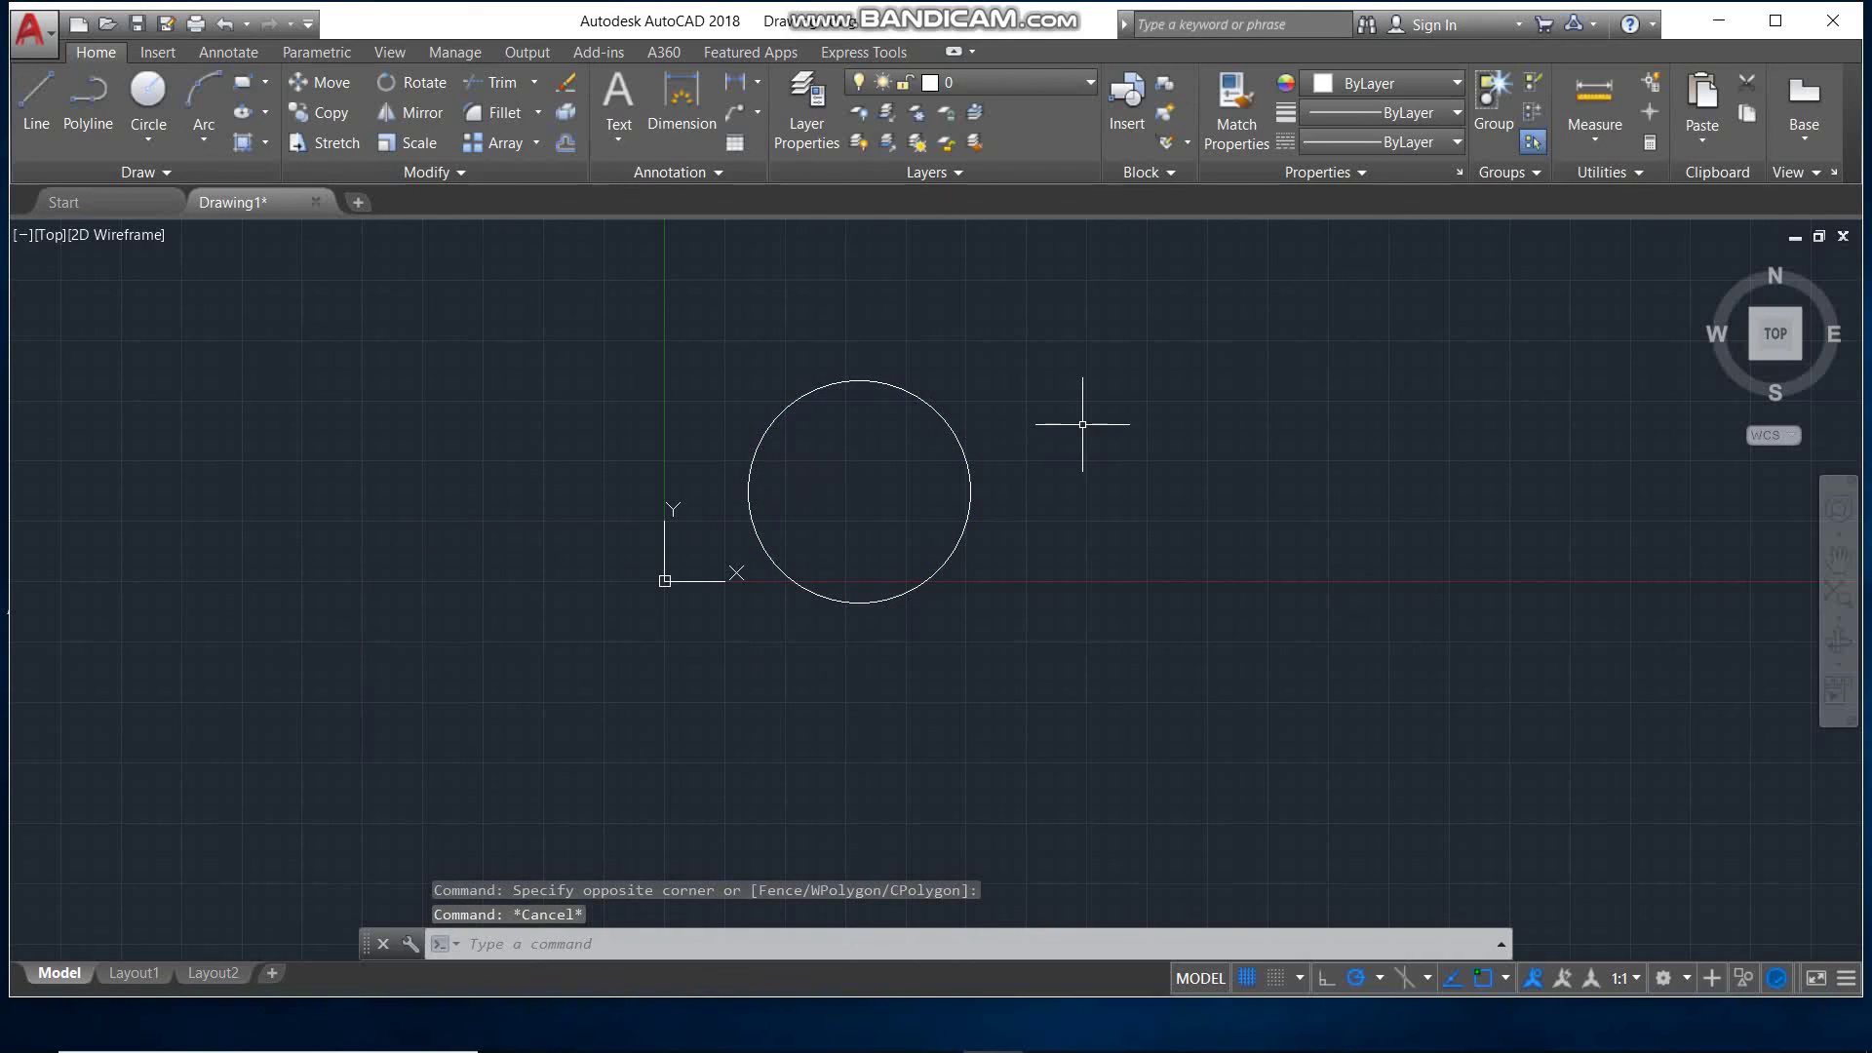